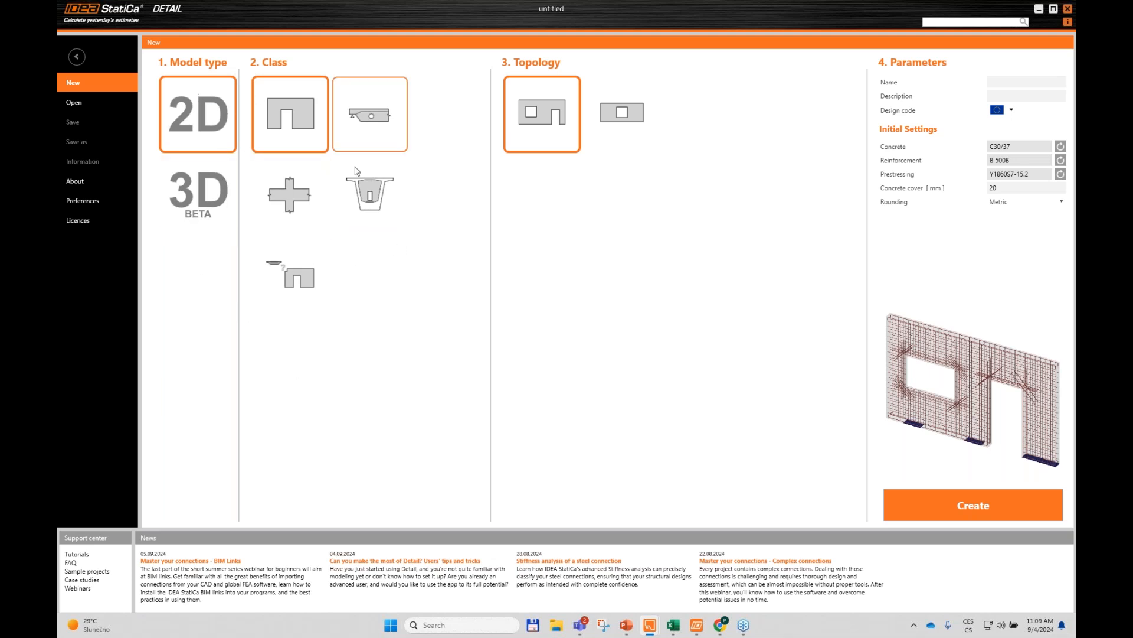
Step: Create a new 2D project using the general class without a predefined topology, and maximize its window
{"action": "left_click", "coordinate": [284, 280]}
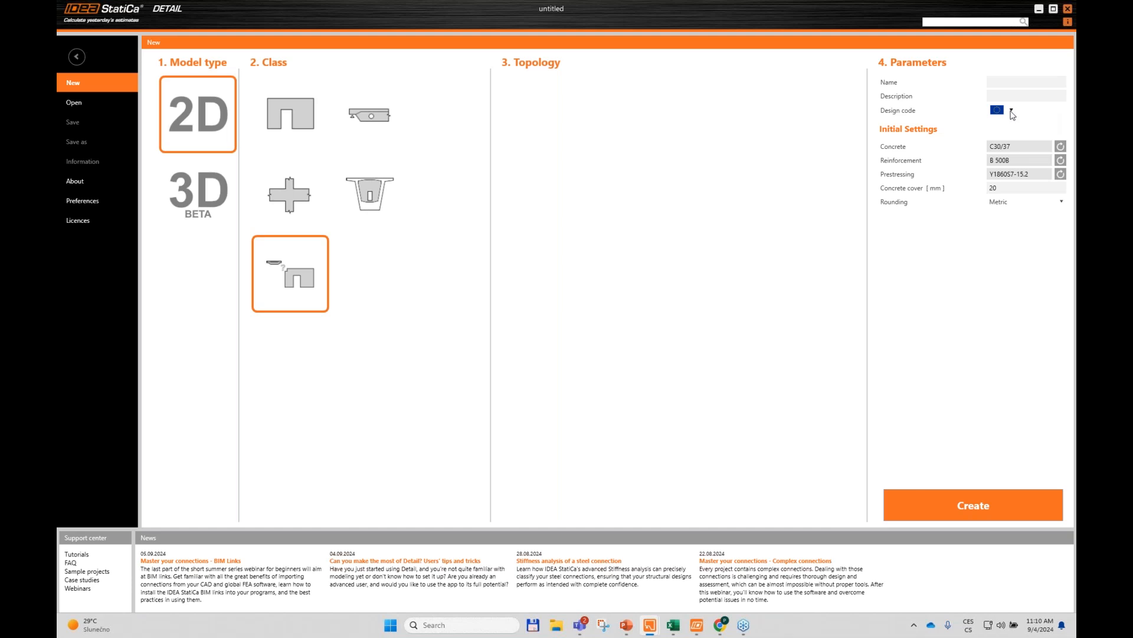
{"action": "left_click", "coordinate": [975, 501]}
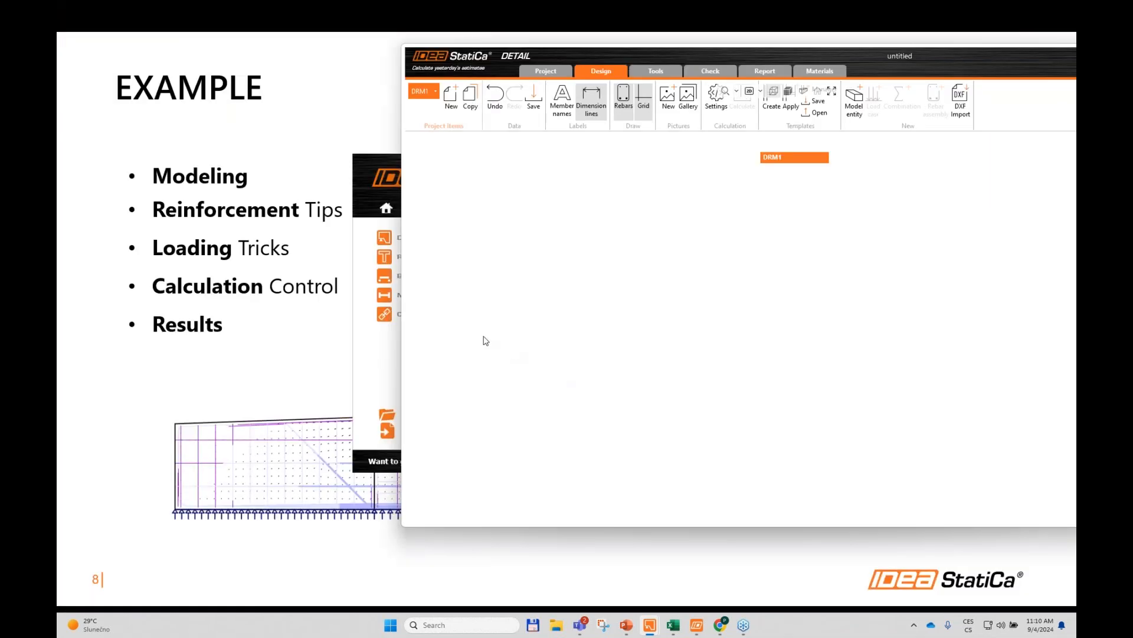
{"action": "left_click_drag", "start_coordinate": [853, 63], "coordinate": [736, 72]}
{"action": "left_click", "coordinate": [926, 69]}
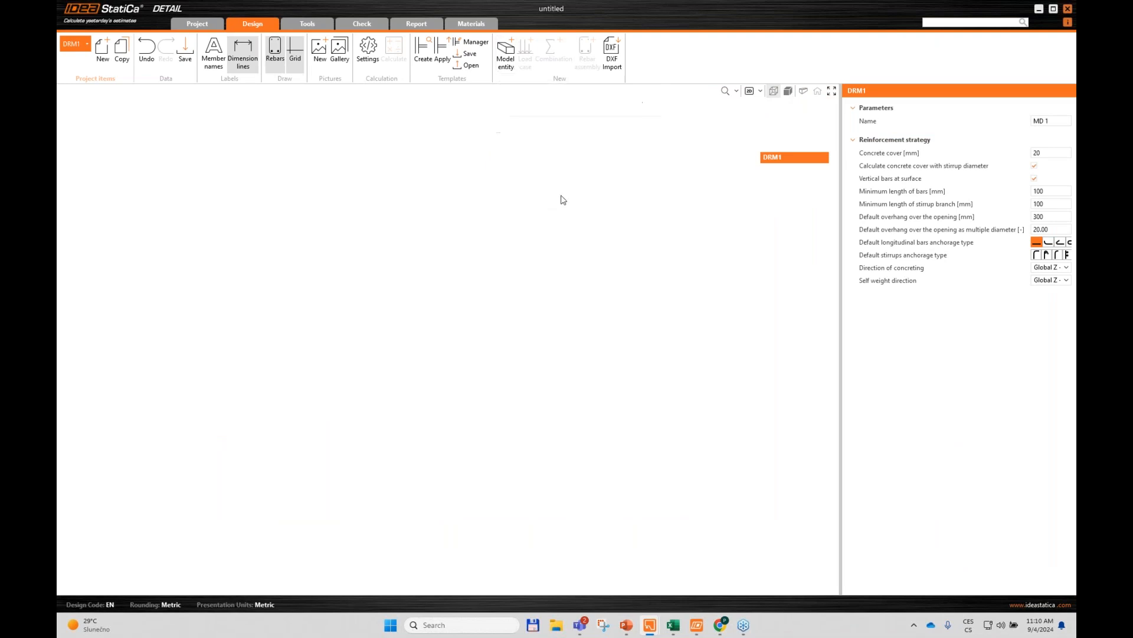
Step: Add a wall as the first model entity of the empty project
{"action": "left_click", "coordinate": [506, 53]}
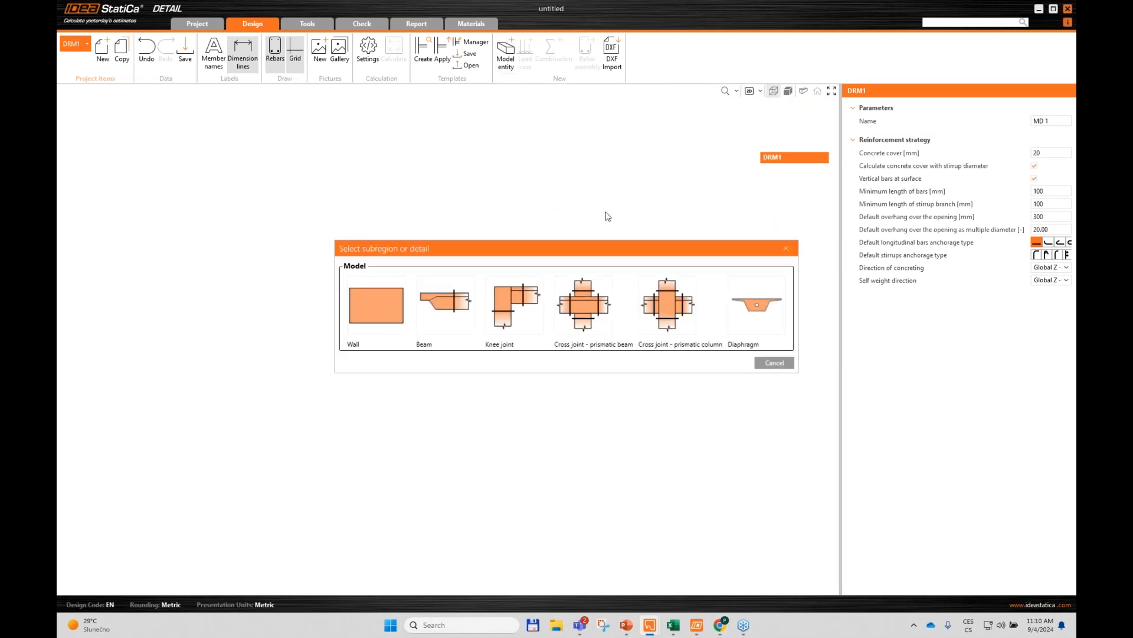
{"action": "left_click_drag", "start_coordinate": [620, 255], "coordinate": [585, 230]}
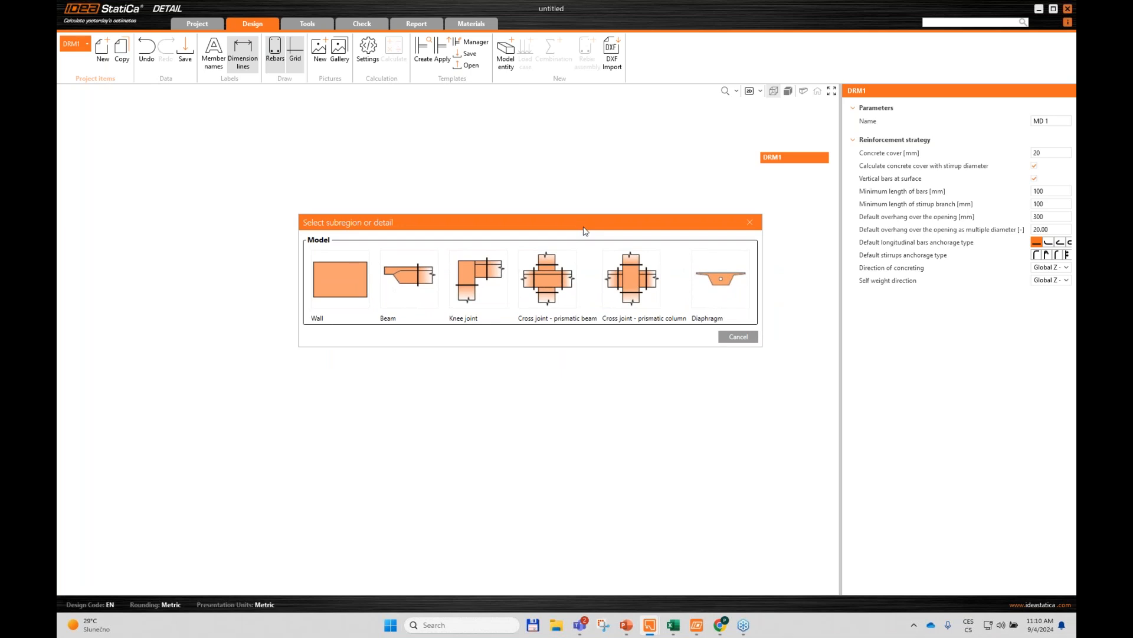
{"action": "mouse_move", "coordinate": [429, 227]}
{"action": "left_mouse_down"}
{"action": "mouse_move", "coordinate": [407, 203]}
{"action": "mouse_move", "coordinate": [420, 210]}
{"action": "left_mouse_up"}
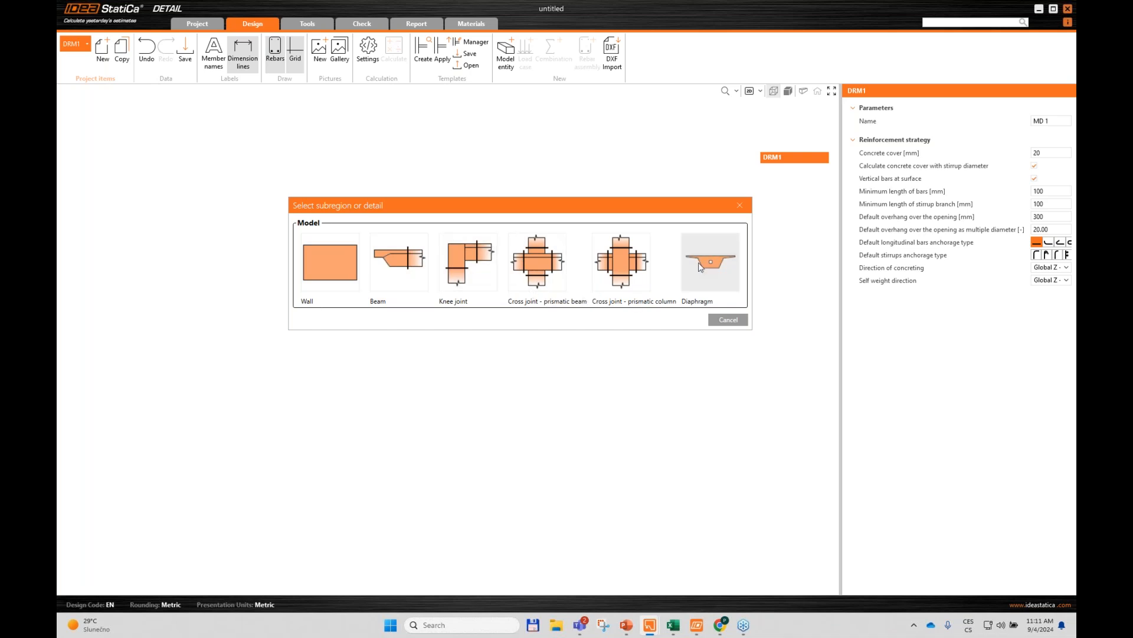
{"action": "left_click_drag", "start_coordinate": [682, 212], "coordinate": [664, 206]}
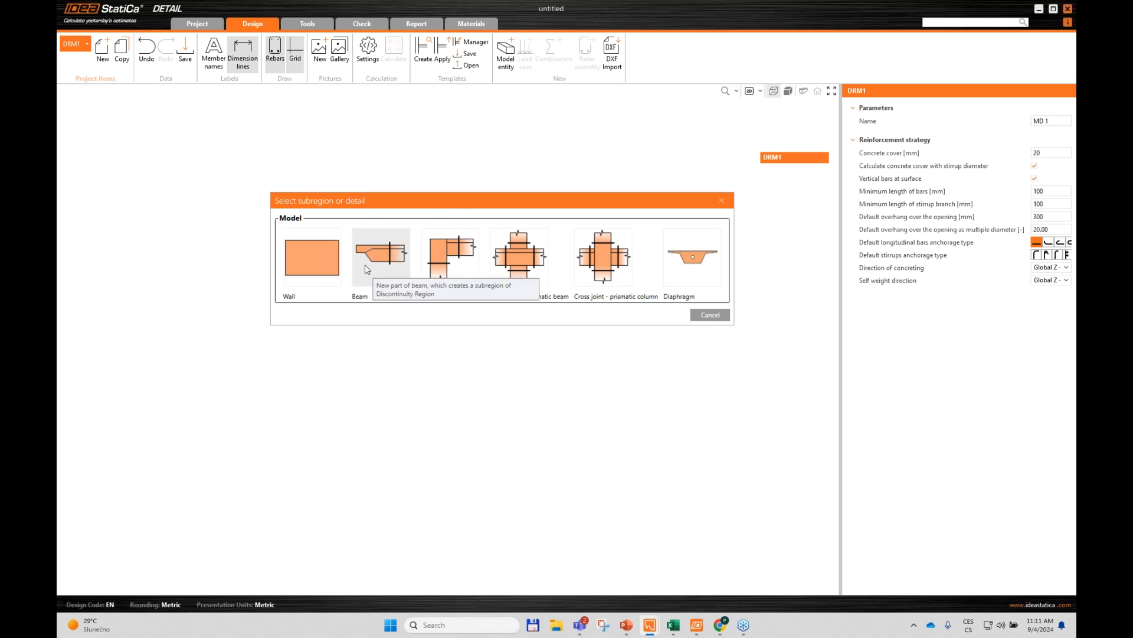
{"action": "left_click", "coordinate": [326, 260]}
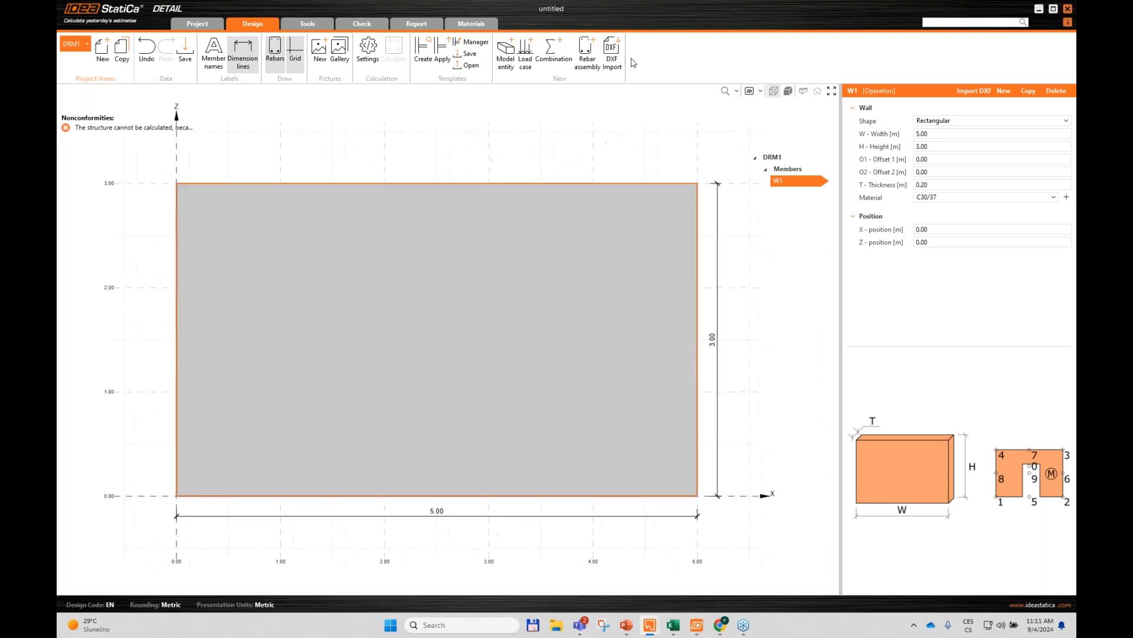
Step: Change the wall's shape to Polygon and open its general shape coordinate table
{"action": "left_click", "coordinate": [1000, 121]}
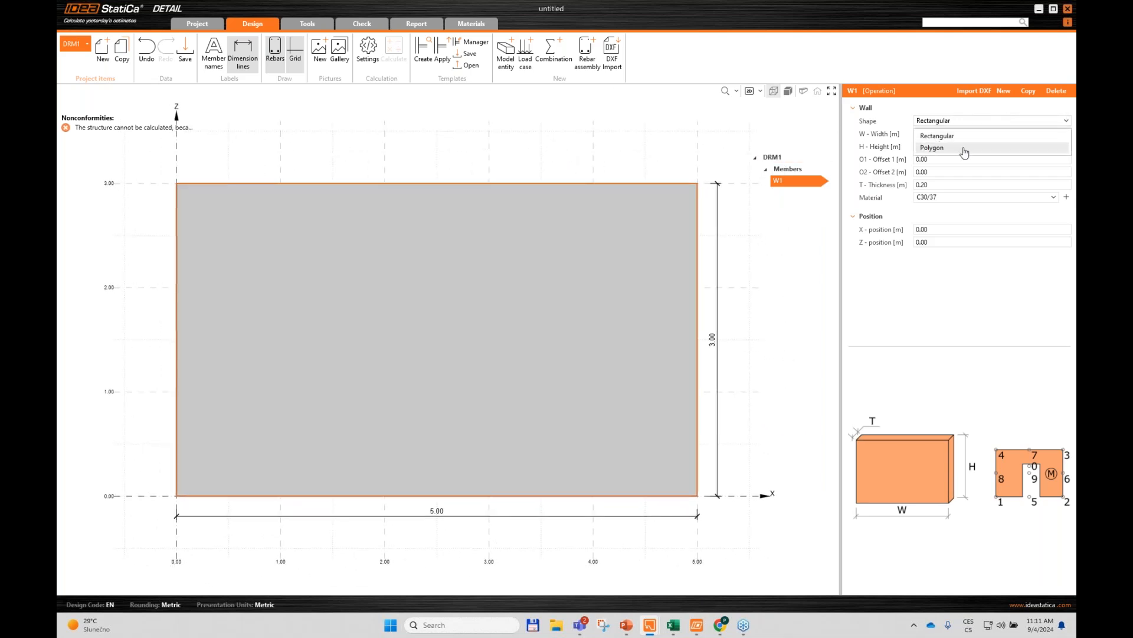
{"action": "left_click", "coordinate": [937, 148]}
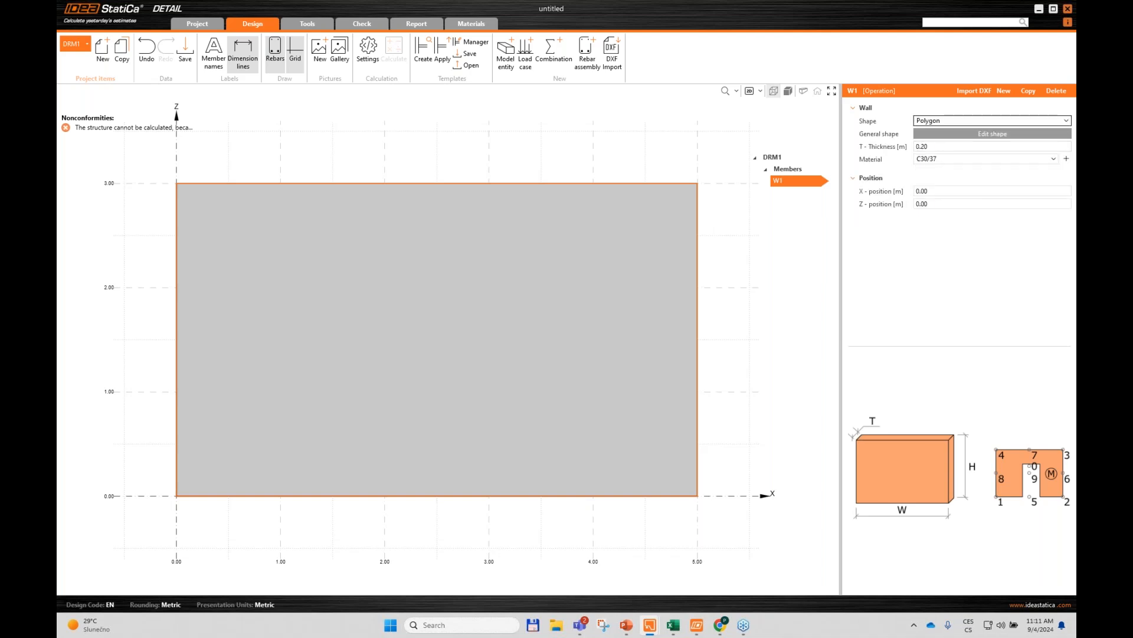
{"action": "left_click", "coordinate": [952, 139]}
{"action": "left_click_drag", "start_coordinate": [614, 156], "coordinate": [600, 226]}
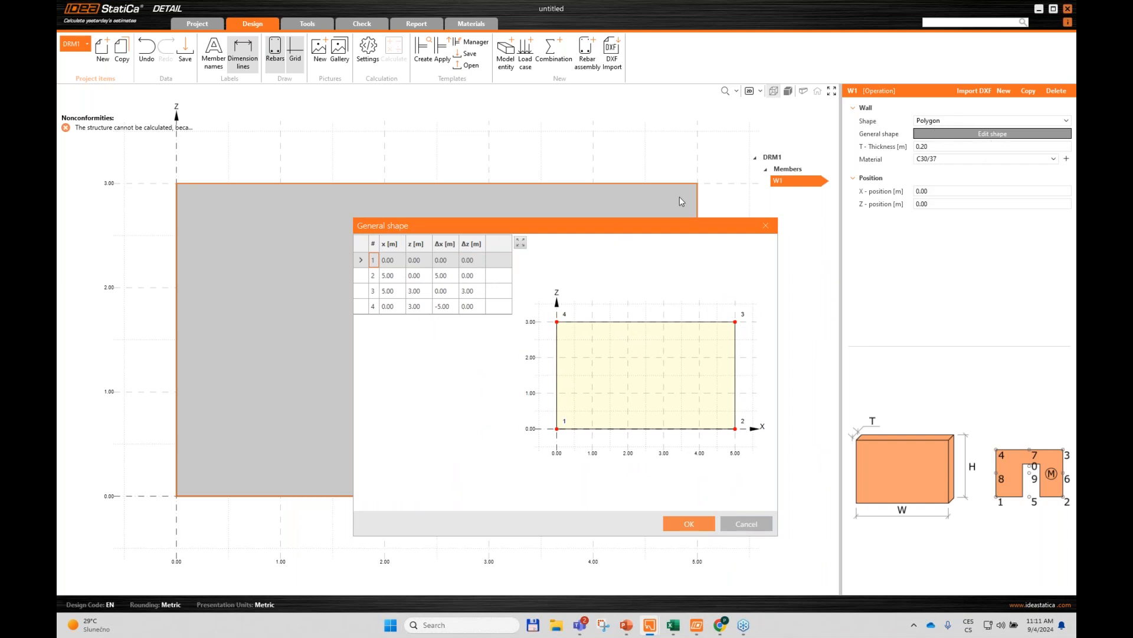
{"action": "left_click_drag", "start_coordinate": [653, 231], "coordinate": [645, 184]}
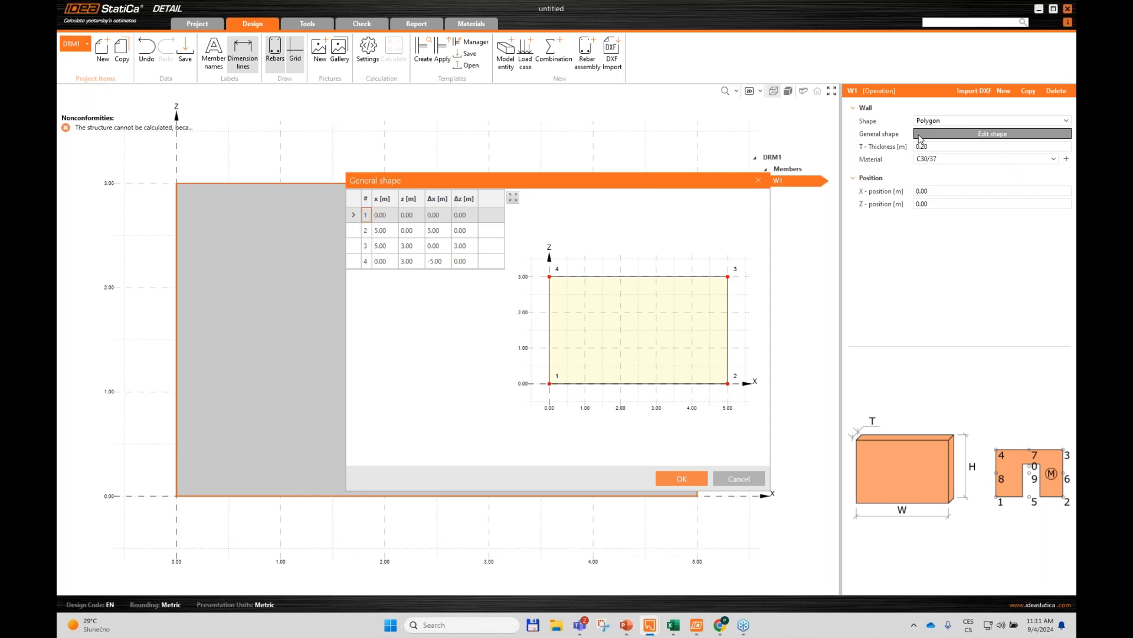
Step: Copy the corner coordinates in A1:C5 of coordination.xlsx in Excel and paste them into the wall's general shape table in IDEA StatiCa Detail
{"action": "left_click", "coordinate": [675, 630]}
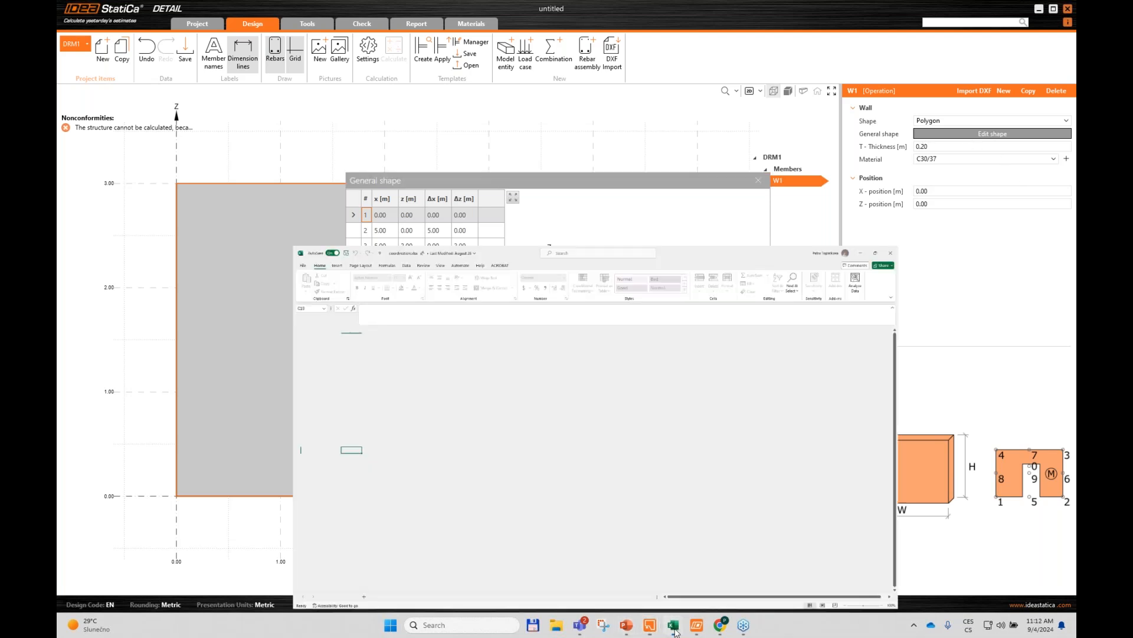
{"action": "left_click_drag", "start_coordinate": [93, 156], "coordinate": [150, 199]}
{"action": "key", "text": "ctrl+c"}
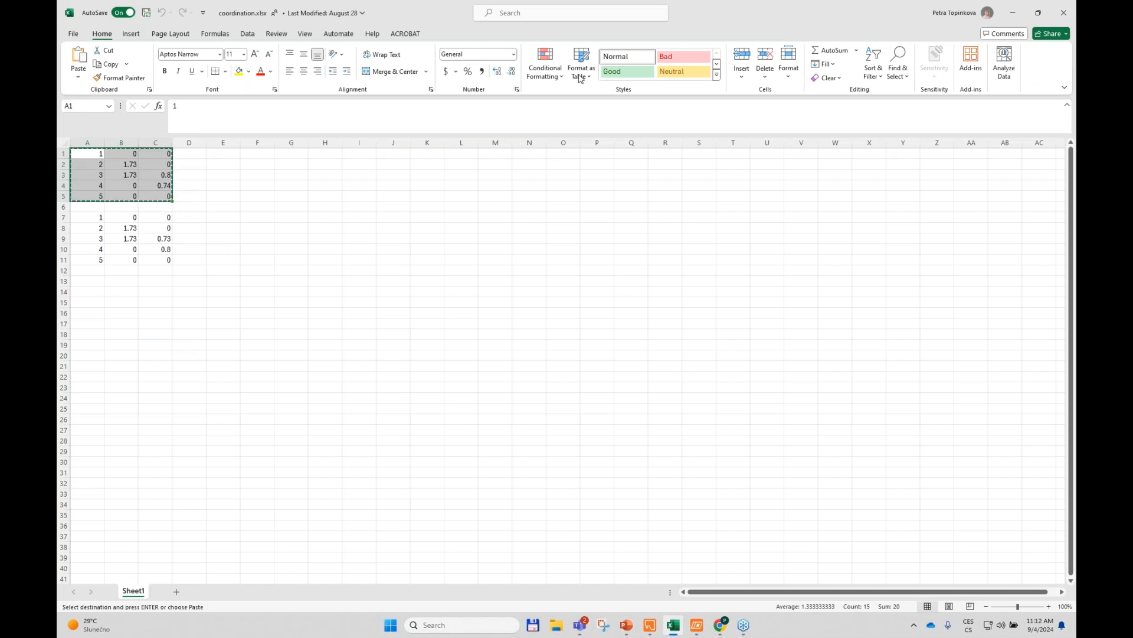
{"action": "left_click", "coordinate": [1011, 13]}
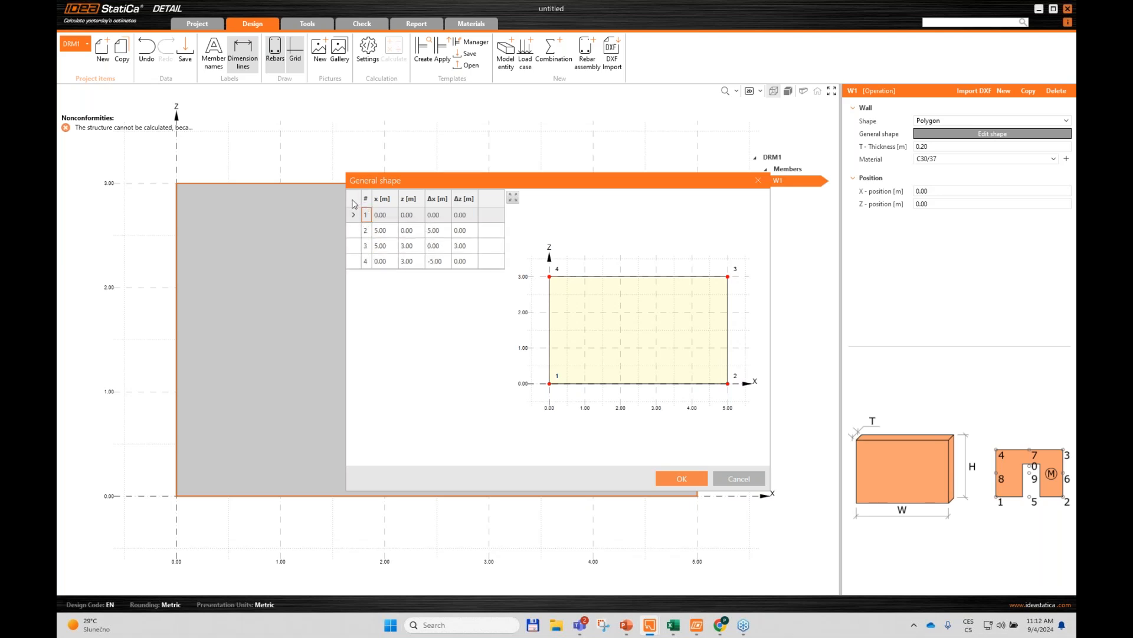
{"action": "key", "text": "ctrl+v"}
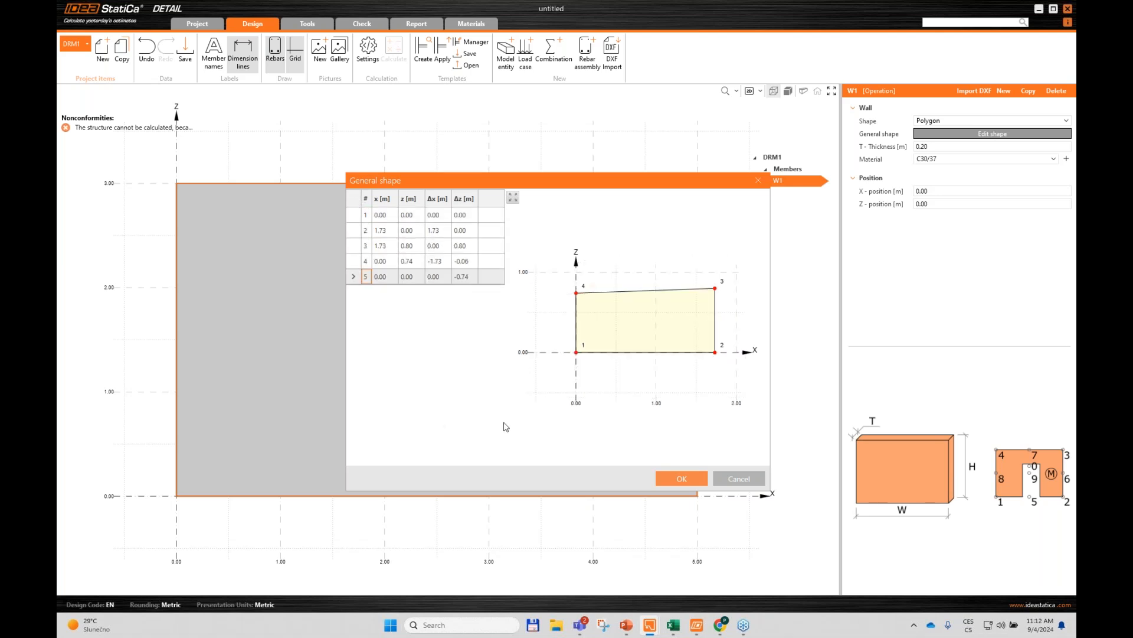
{"action": "left_click", "coordinate": [682, 479]}
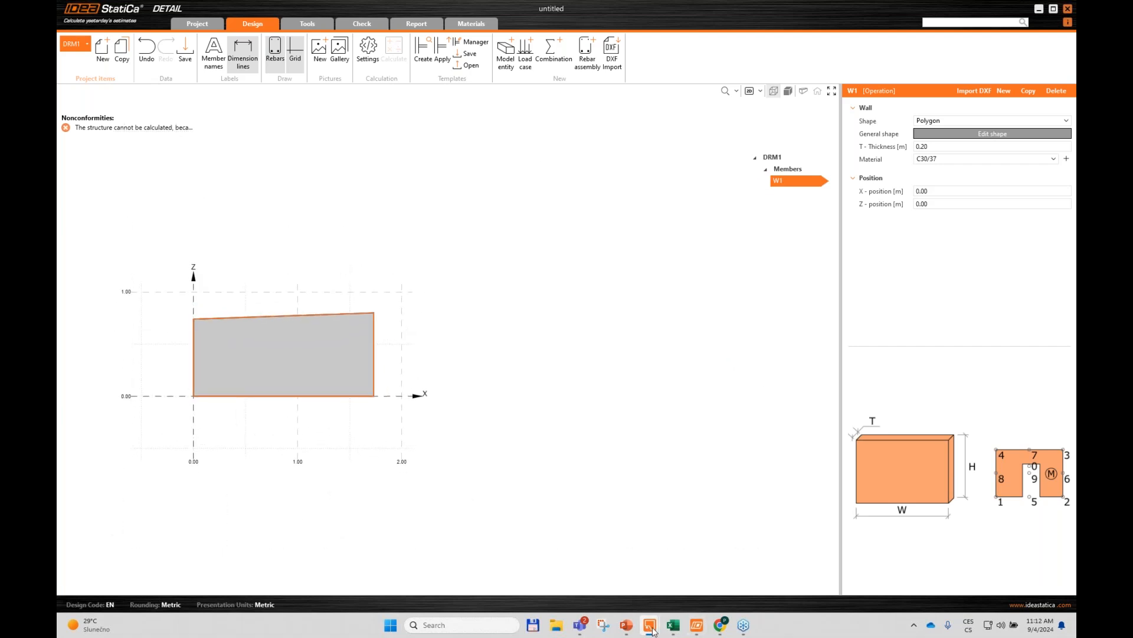
Step: Examine the finished foundation geometry in the reference project Foundation final.ideaDet
{"action": "mouse_move", "coordinate": [652, 627]}
{"action": "left_click_drag", "start_coordinate": [1075, 83], "coordinate": [313, 124]}
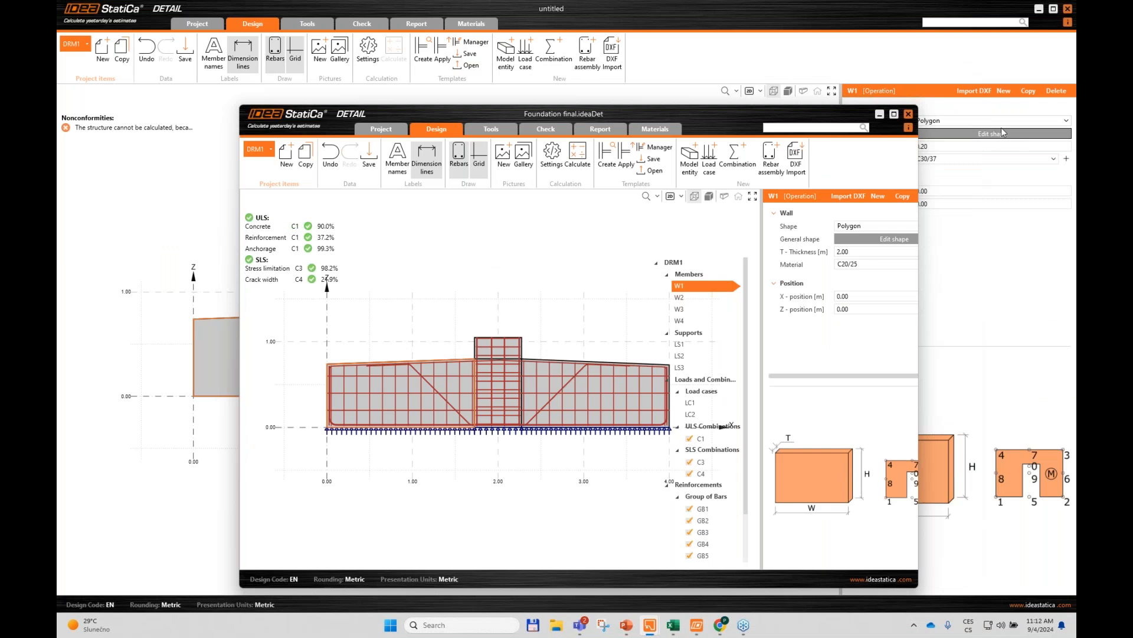
{"action": "left_click", "coordinate": [894, 114]}
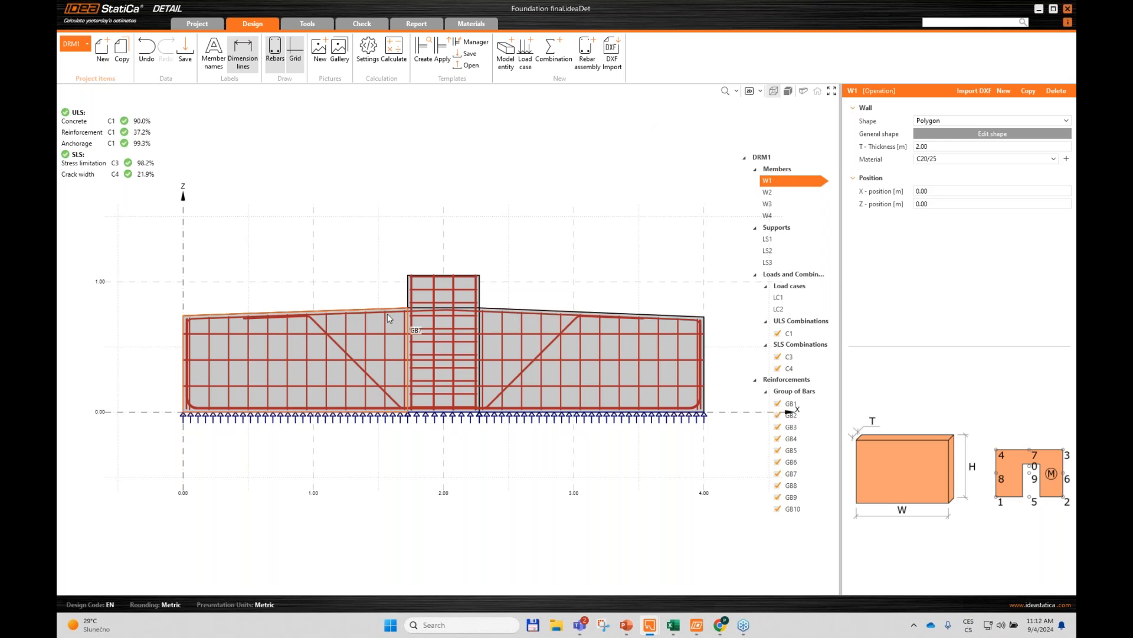
{"action": "left_click_drag", "start_coordinate": [662, 13], "coordinate": [1076, 114]}
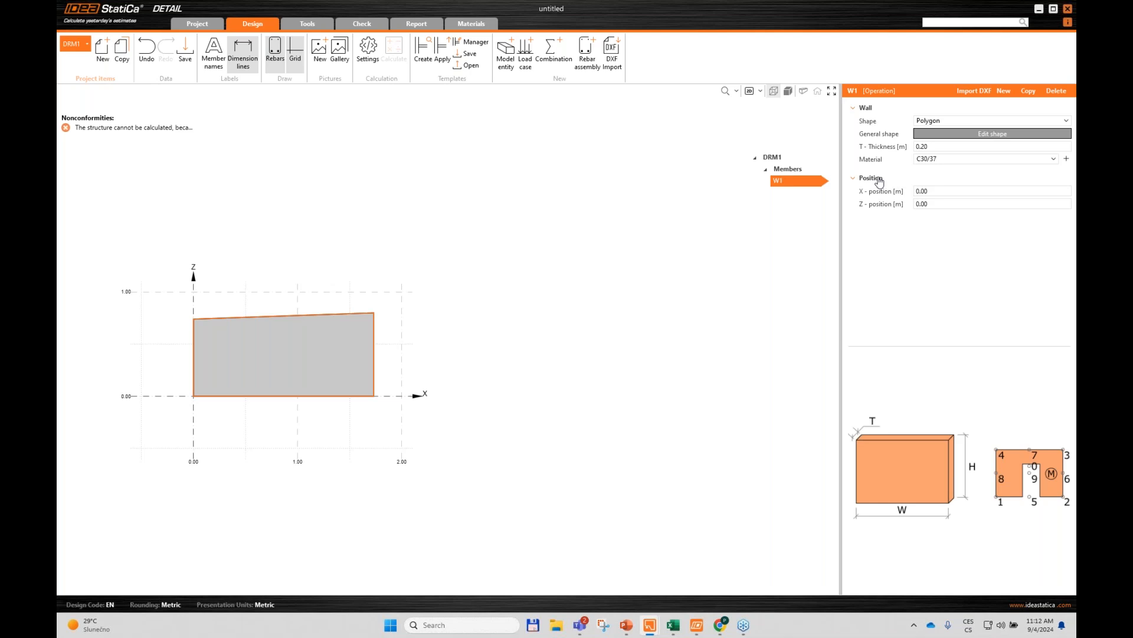
Step: Copy wall W1 and change the shape of the copy to Rectangular
{"action": "right_click", "coordinate": [804, 184]}
{"action": "left_click", "coordinate": [806, 182]}
{"action": "right_click", "coordinate": [809, 184]}
{"action": "left_click", "coordinate": [825, 205]}
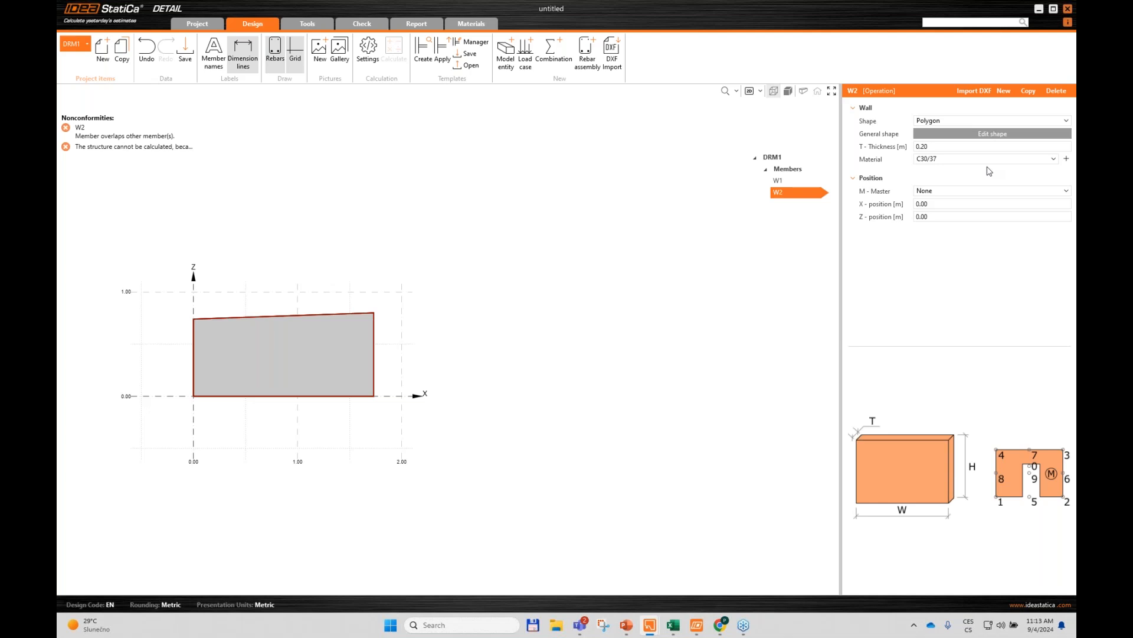
{"action": "left_click", "coordinate": [979, 125]}
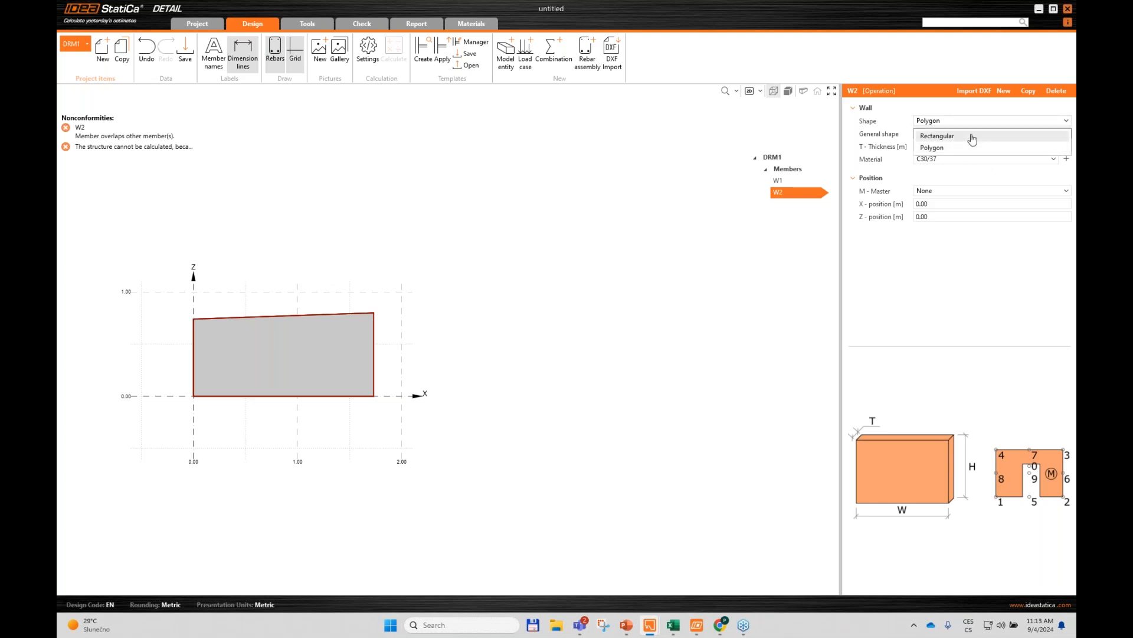
{"action": "left_click", "coordinate": [972, 136]}
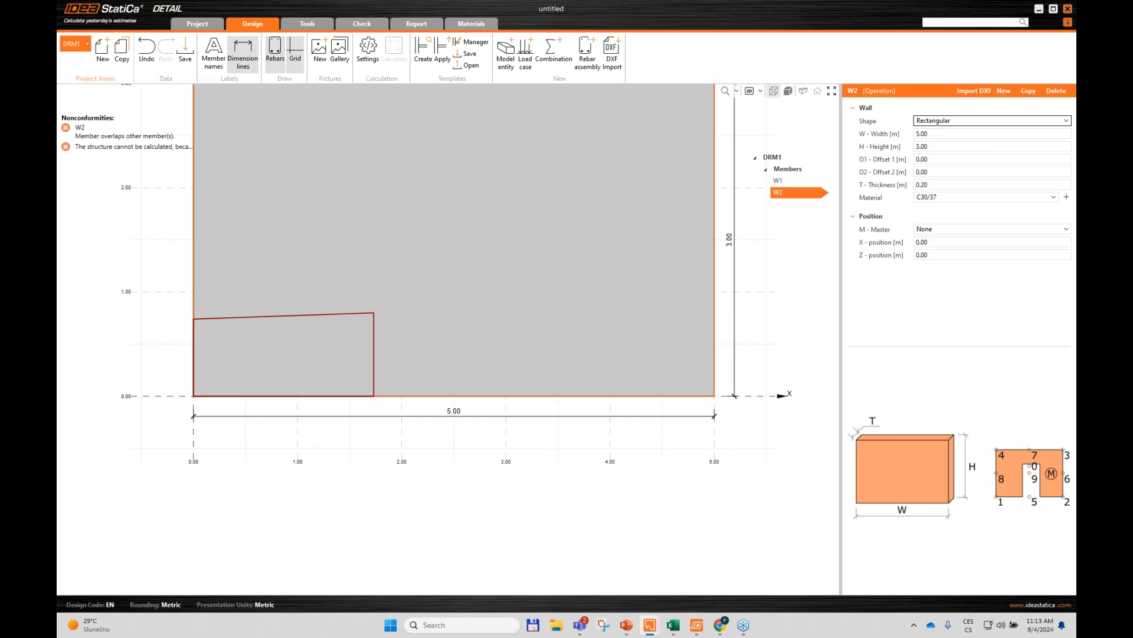
Step: Set wall W2's width to 0.55 m and its height to 0.8 m
{"action": "left_click", "coordinate": [936, 134]}
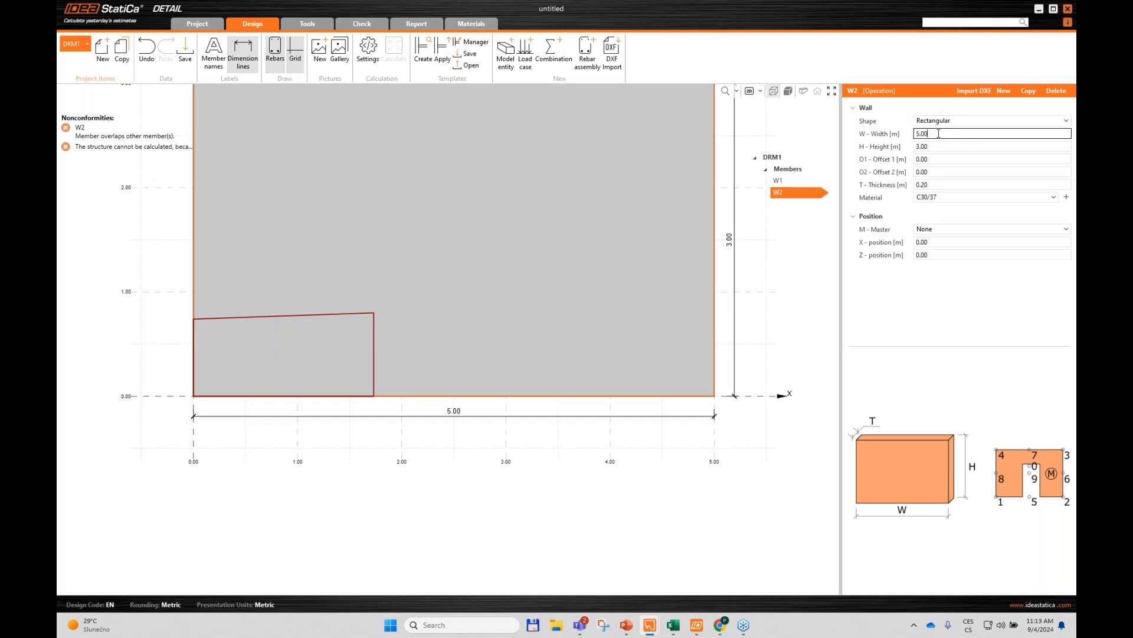
{"action": "type", "text": "0.55"}
{"action": "key", "text": "Tab"}
{"action": "type", "text": "0.8"}
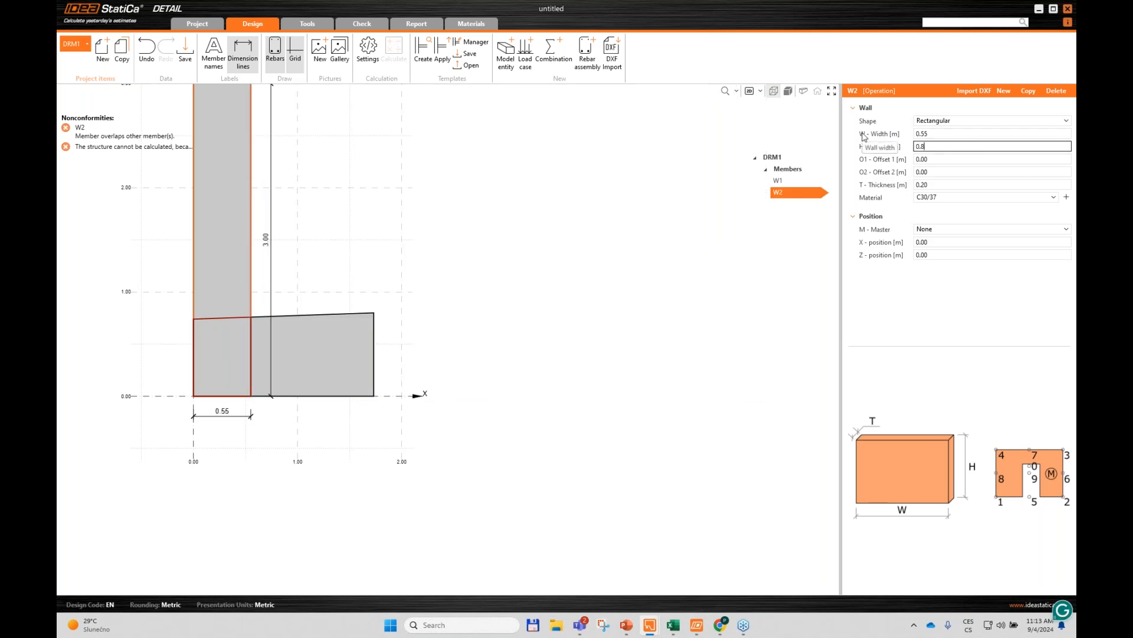
{"action": "key", "text": "Tab"}
{"action": "left_click", "coordinate": [940, 184]}
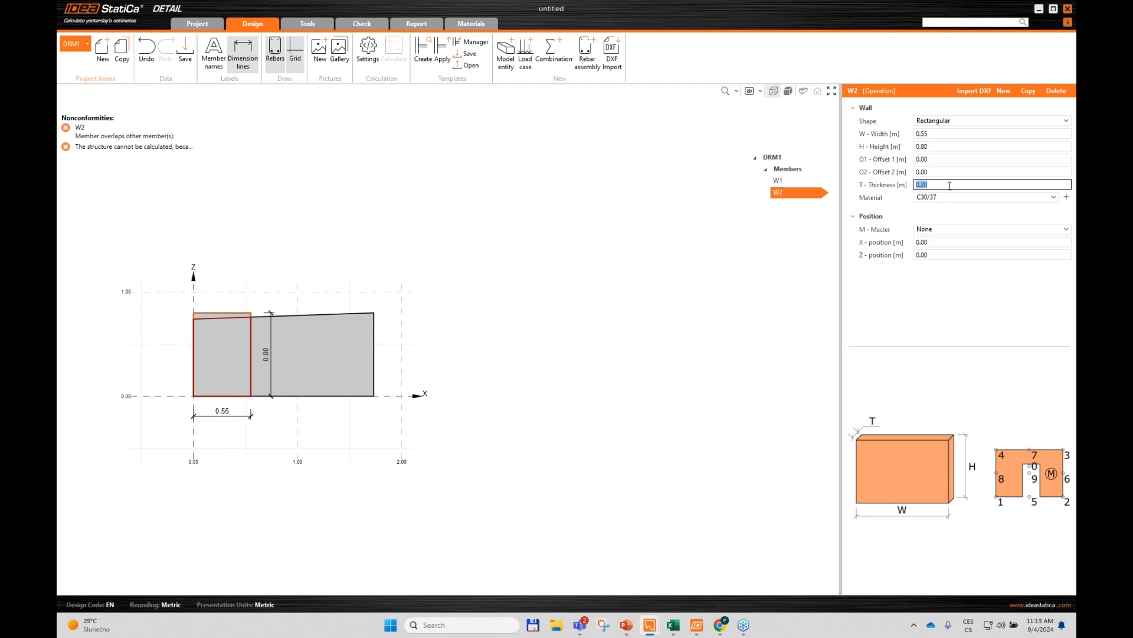
Step: Assign wall W1 as the master member for positioning wall W2
{"action": "left_click", "coordinate": [949, 232]}
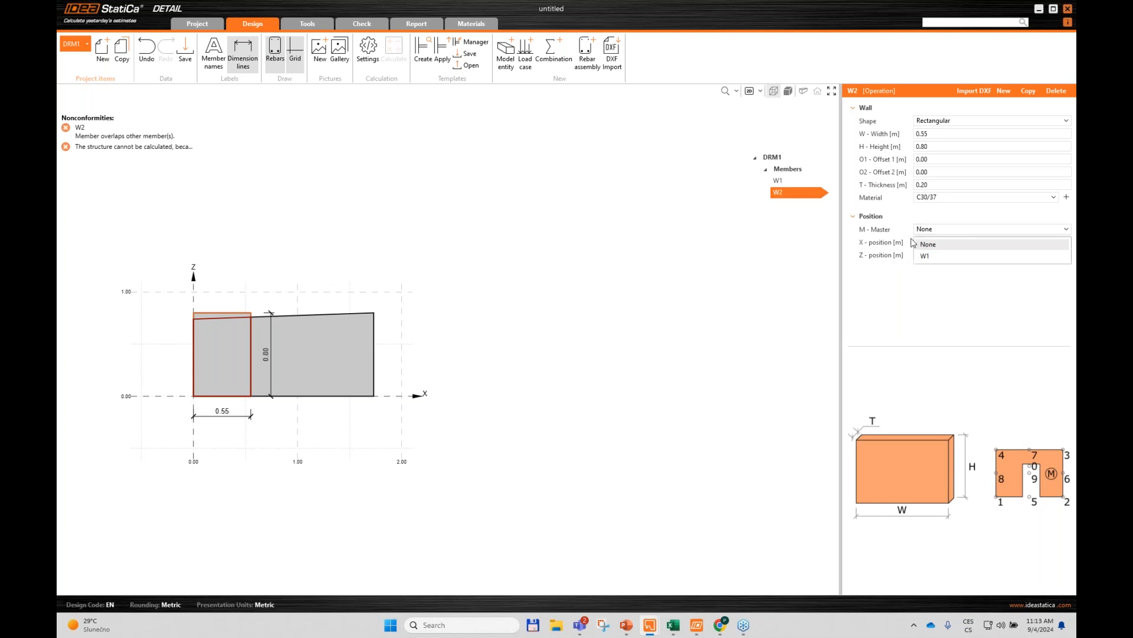
{"action": "left_click", "coordinate": [936, 232]}
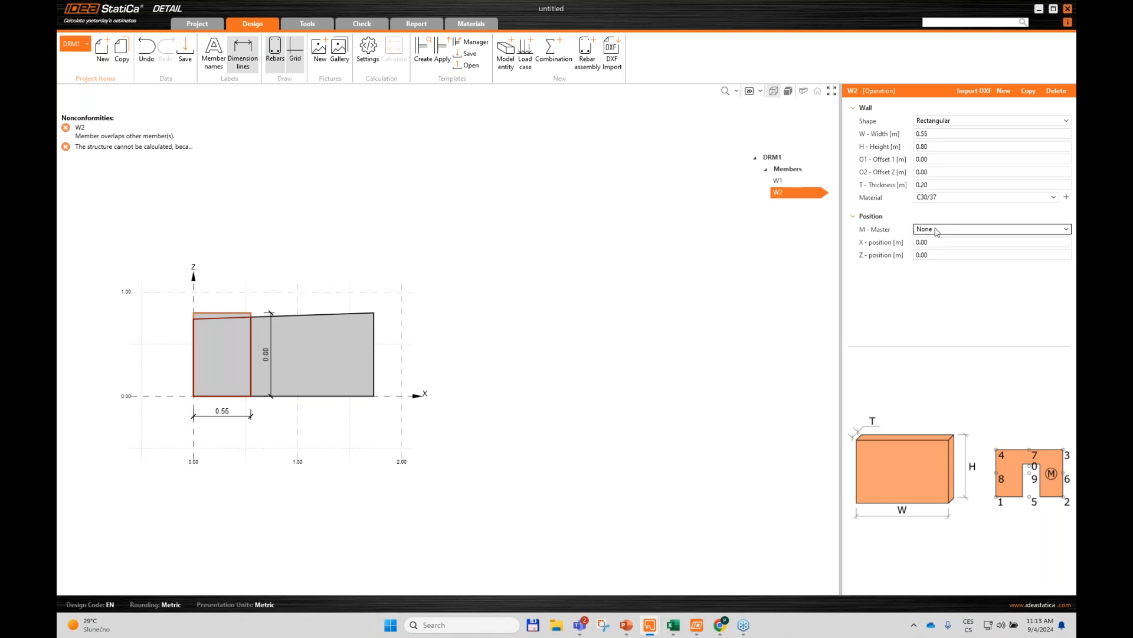
{"action": "left_click", "coordinate": [935, 229]}
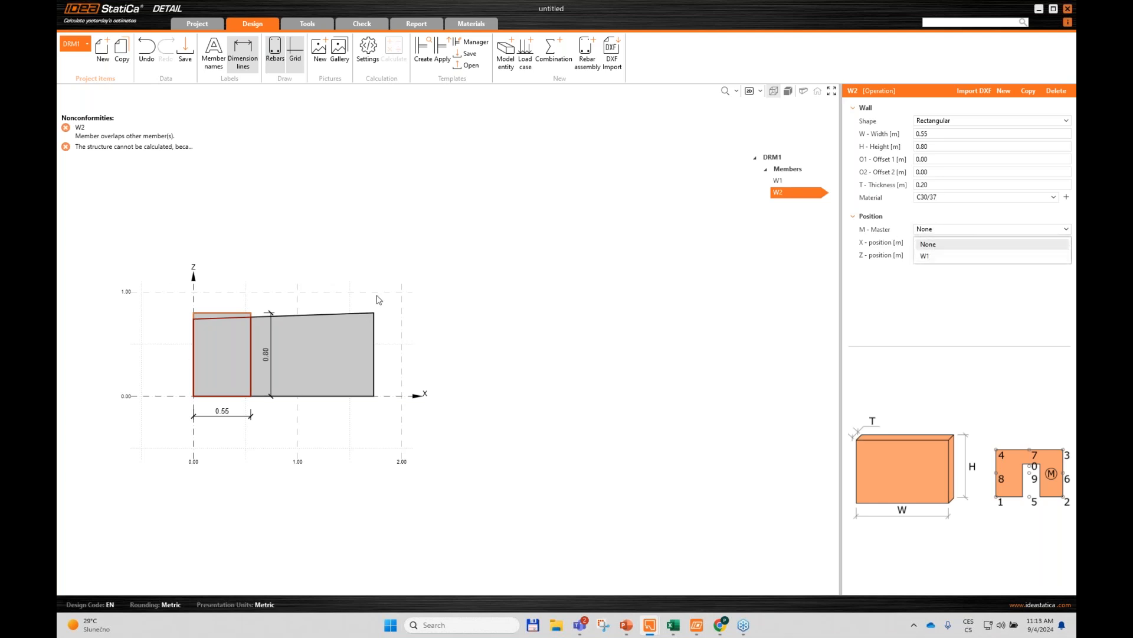
{"action": "left_click", "coordinate": [933, 256]}
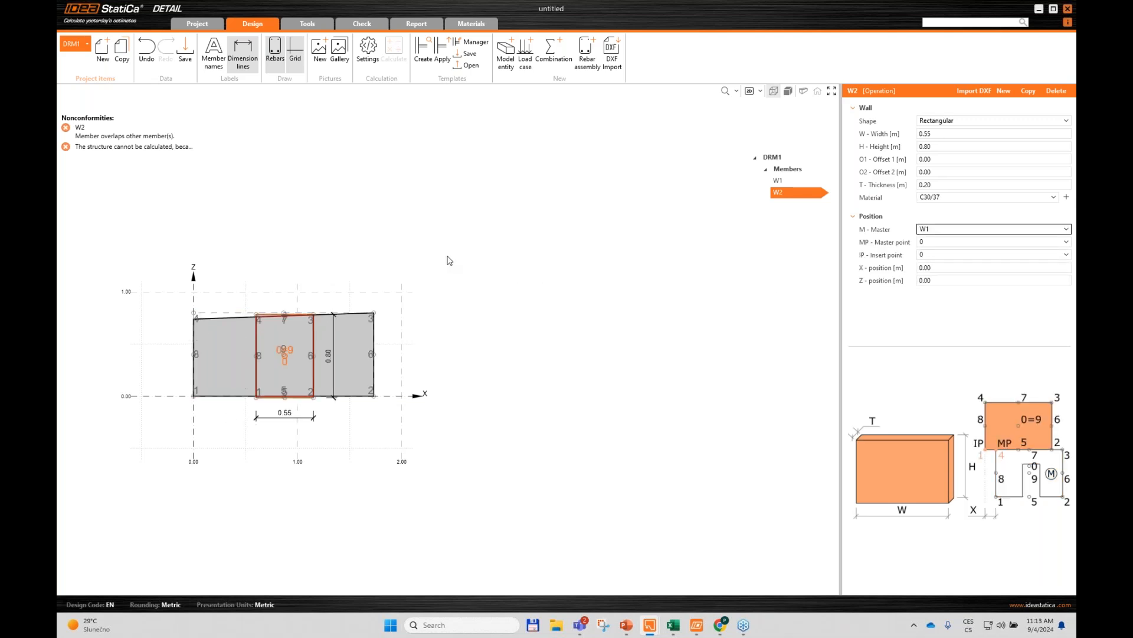
Step: Try master point 1 for wall W2's position and set the master point to 2, the lower inner corner of W1
{"action": "left_click", "coordinate": [962, 244]}
{"action": "left_click", "coordinate": [962, 249]}
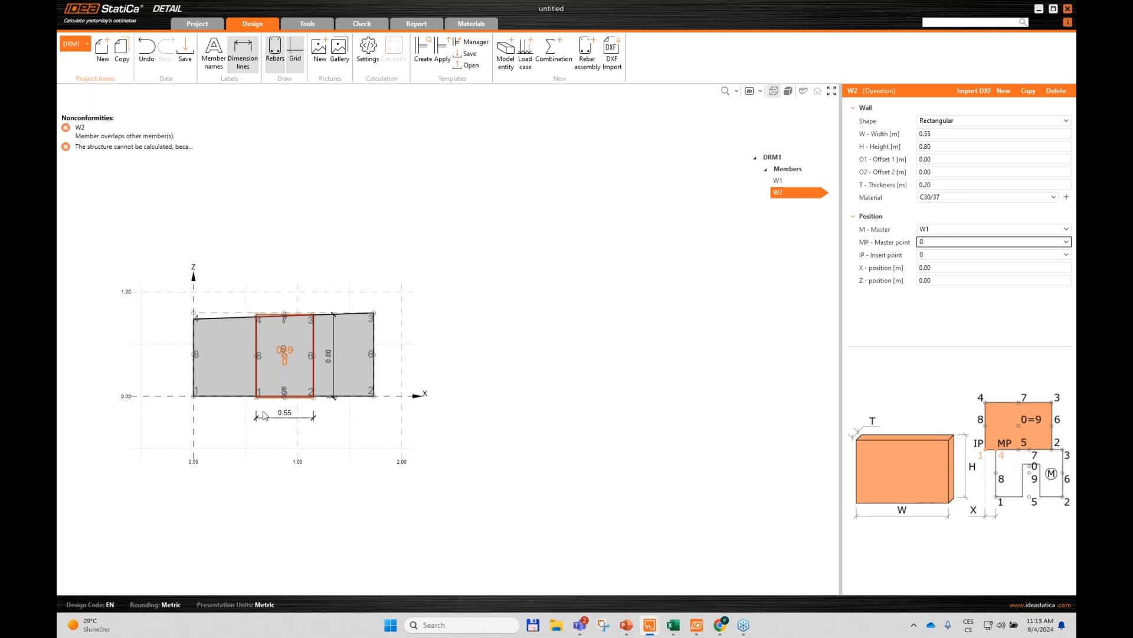
{"action": "left_click", "coordinate": [936, 245]}
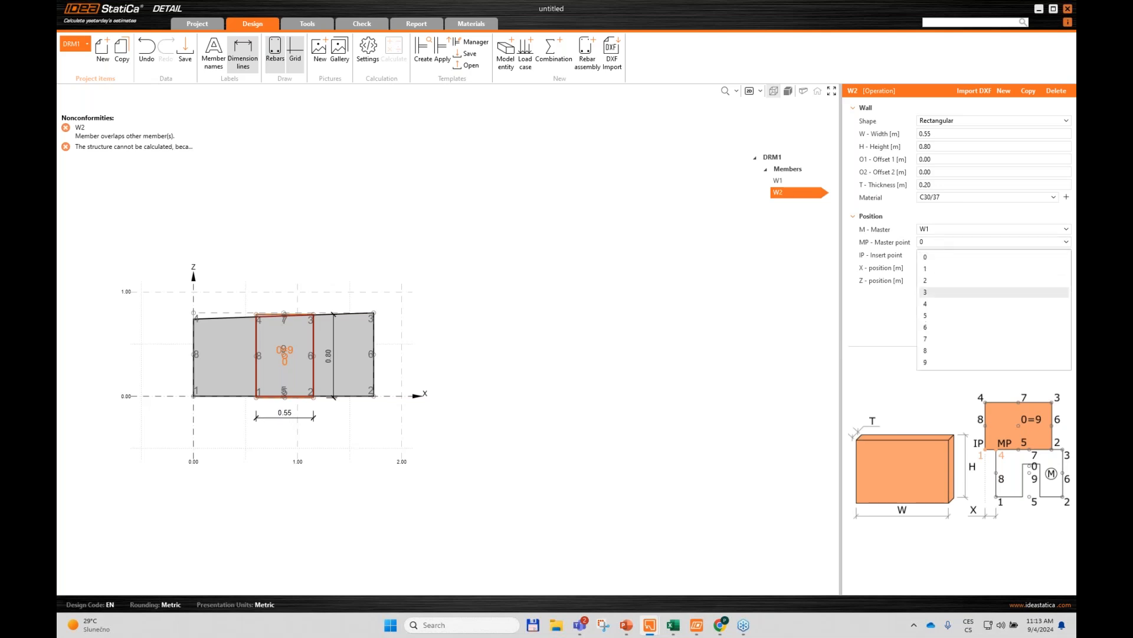
{"action": "left_click", "coordinate": [935, 266]}
{"action": "left_click", "coordinate": [944, 245]}
{"action": "left_click", "coordinate": [974, 237]}
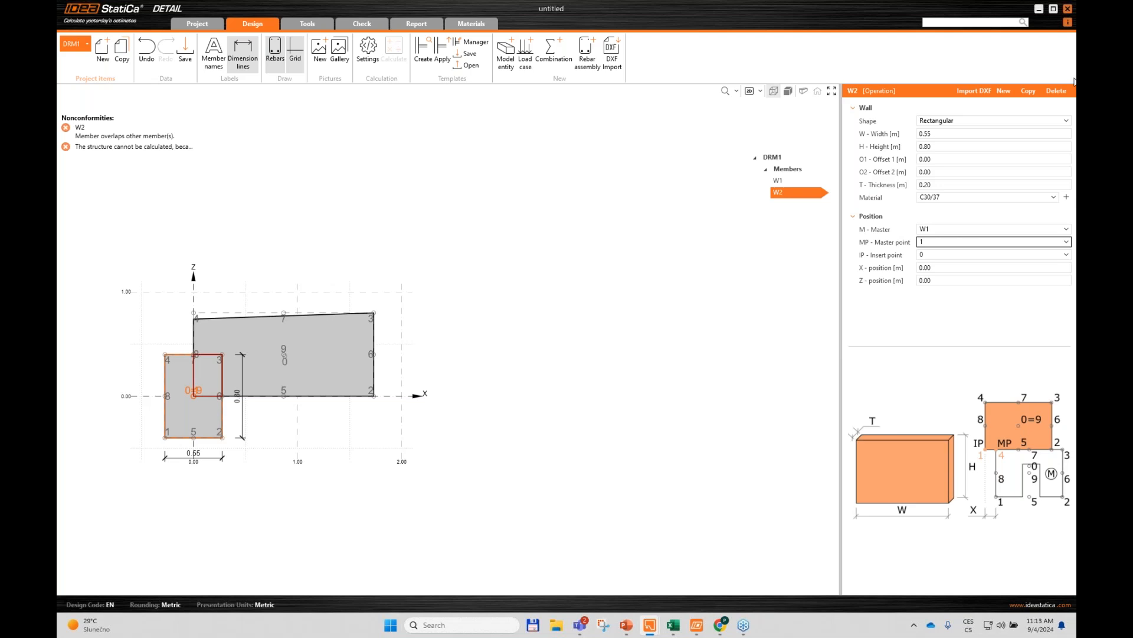
{"action": "left_click", "coordinate": [946, 247]}
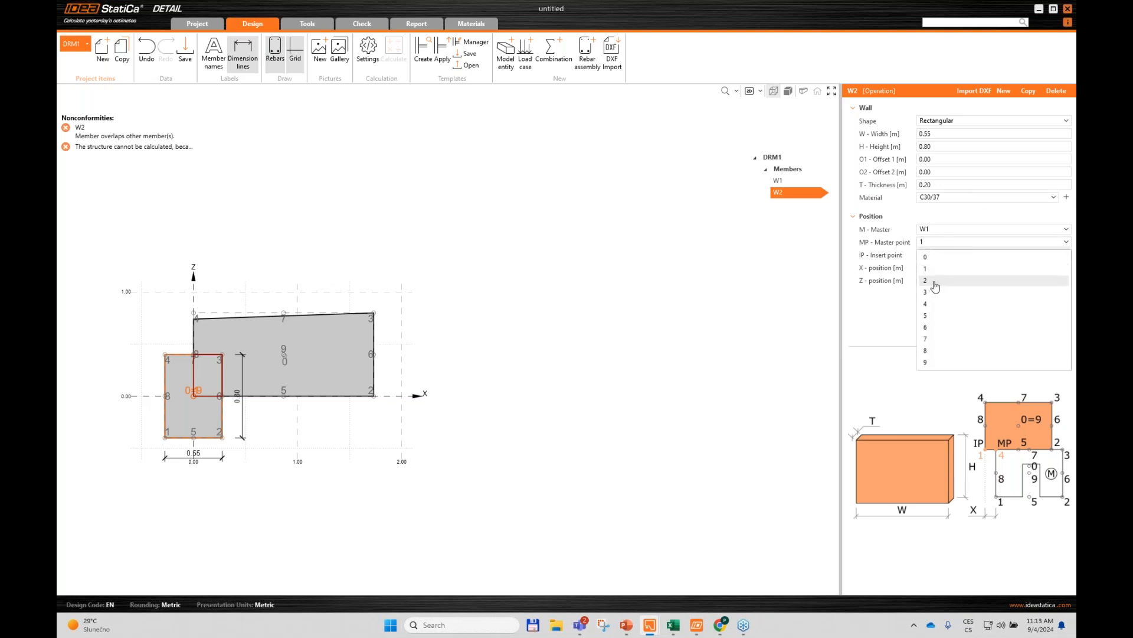
{"action": "left_click", "coordinate": [935, 281]}
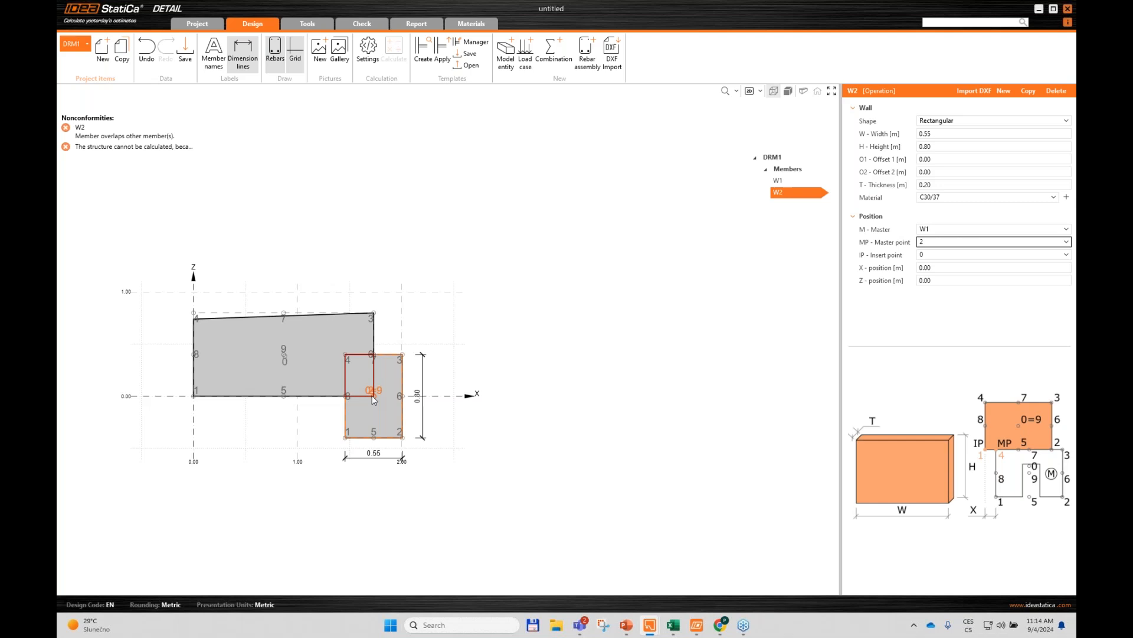
Step: Set wall W2's insert point to 1 so its lower corner meets the master point on W1
{"action": "left_click", "coordinate": [939, 255]}
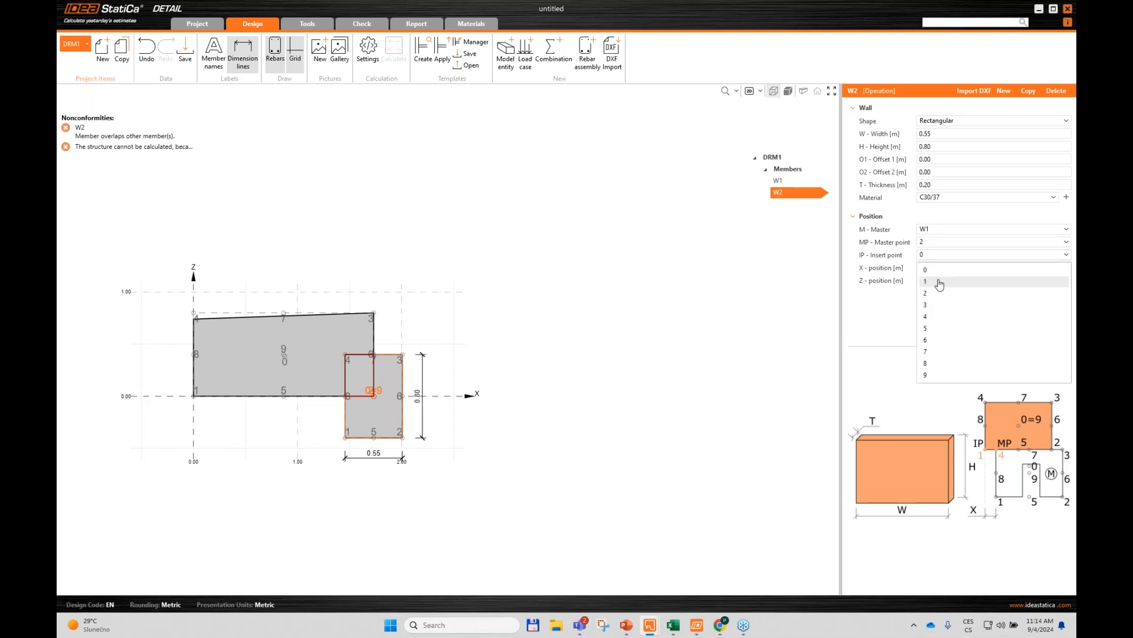
{"action": "left_click", "coordinate": [940, 282]}
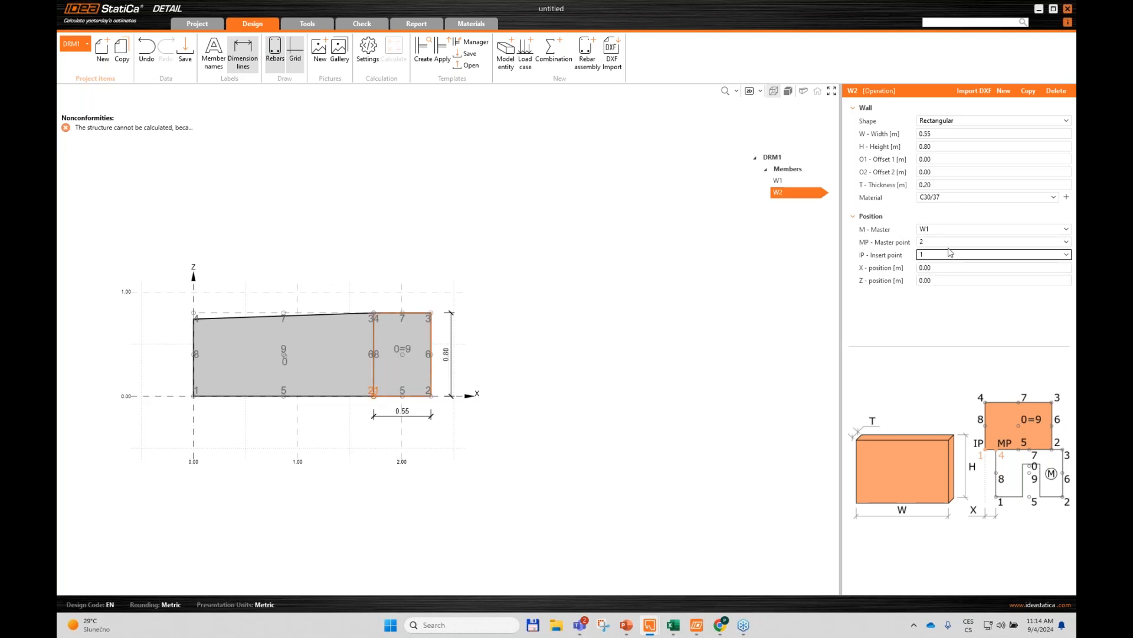
Step: Copy wall W1 to create a third wall member
{"action": "left_click", "coordinate": [782, 182]}
{"action": "right_click", "coordinate": [783, 182]}
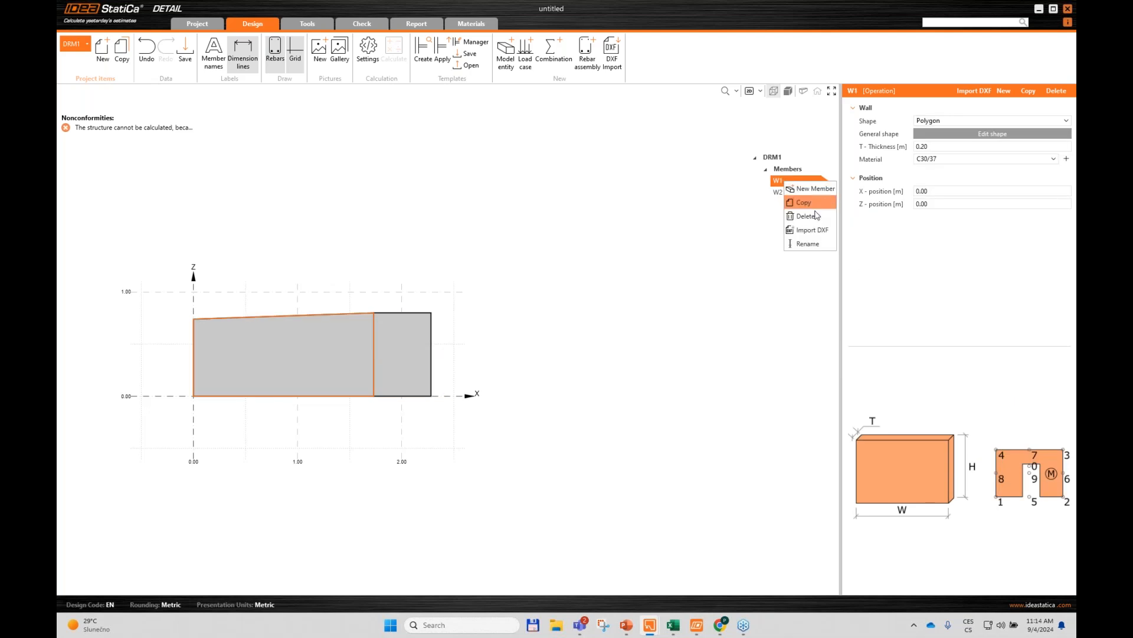
{"action": "left_click", "coordinate": [821, 200]}
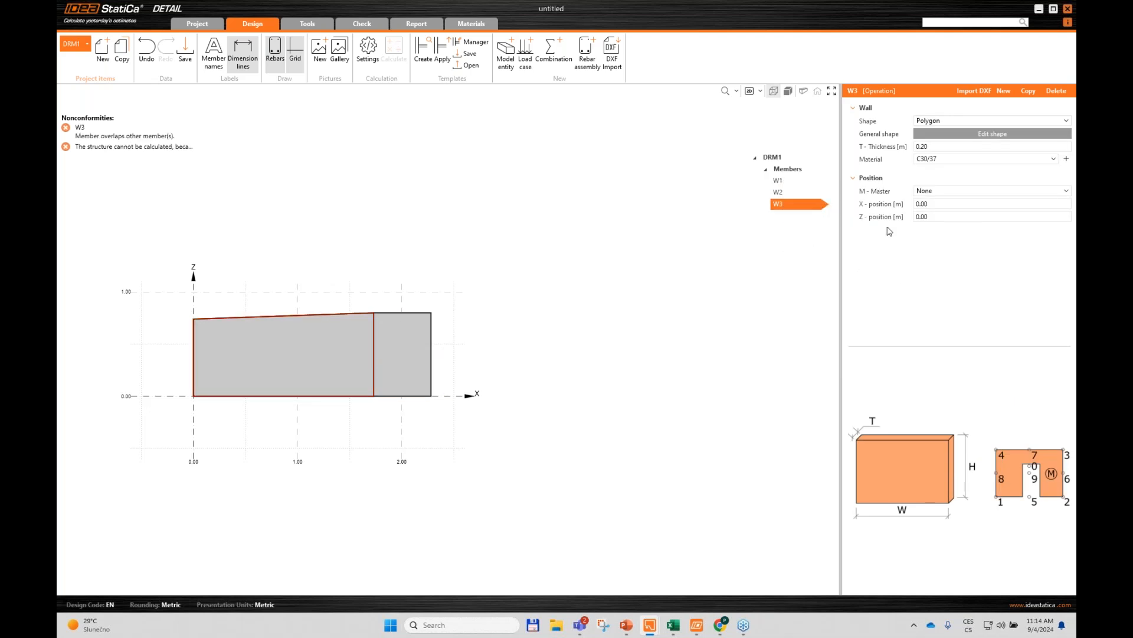
Step: Switch to Excel, copy the second coordinate table A7:C11 from coordination.xlsx, and return to IDEA StatiCa Detail
{"action": "left_click", "coordinate": [674, 626]}
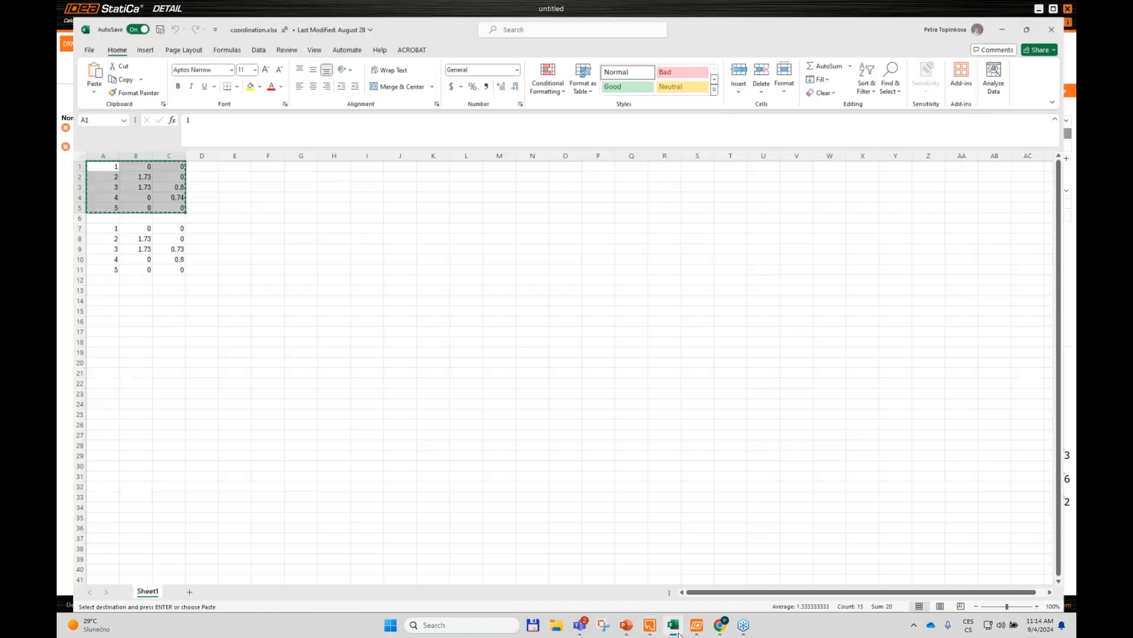
{"action": "left_click_drag", "start_coordinate": [85, 223], "coordinate": [163, 257]}
{"action": "key", "text": "ctrl+c"}
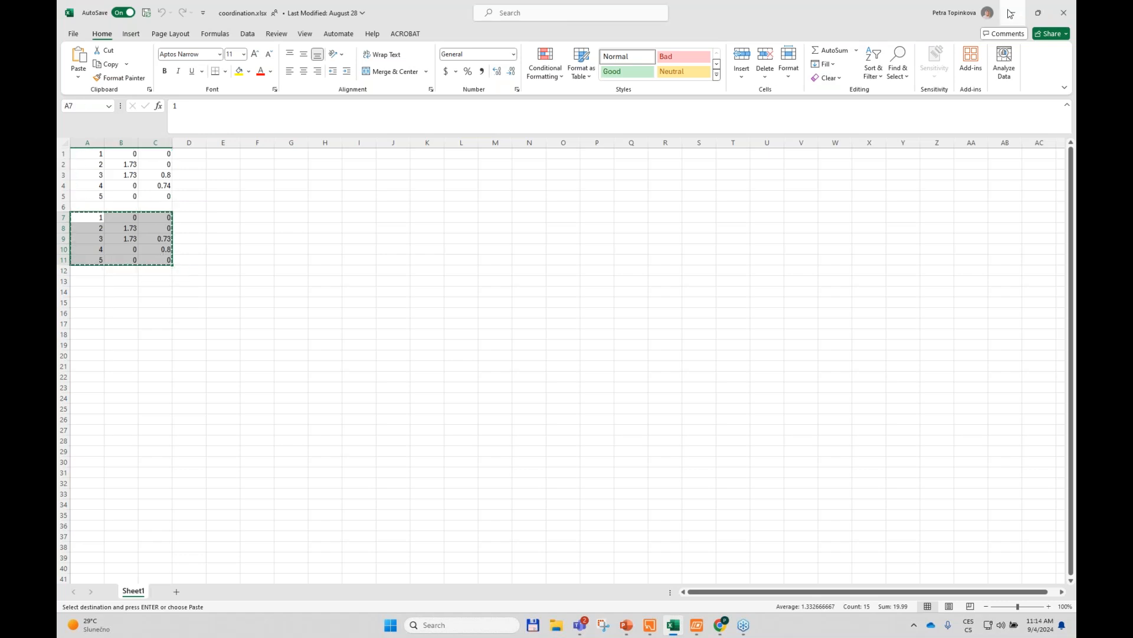
{"action": "left_click", "coordinate": [1013, 12]}
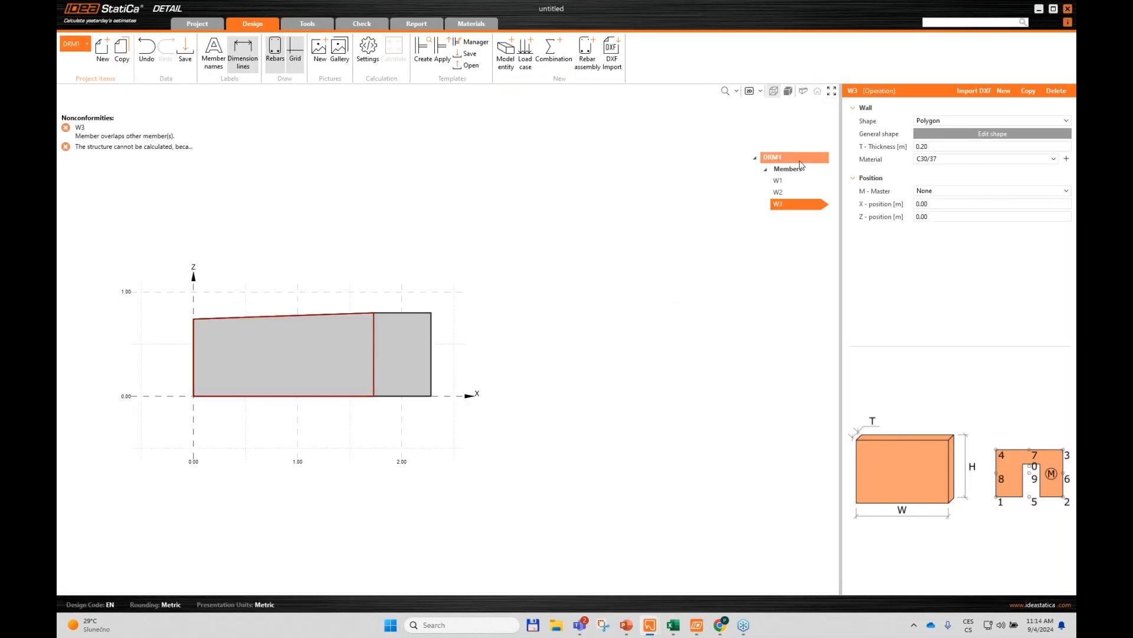
Step: Replace wall W3's polygon points with the copied coordinates, giving corners (0, 0), (1.73, 0), (1.73, 0.73) and (0, 0.8)
{"action": "left_click", "coordinate": [930, 135]}
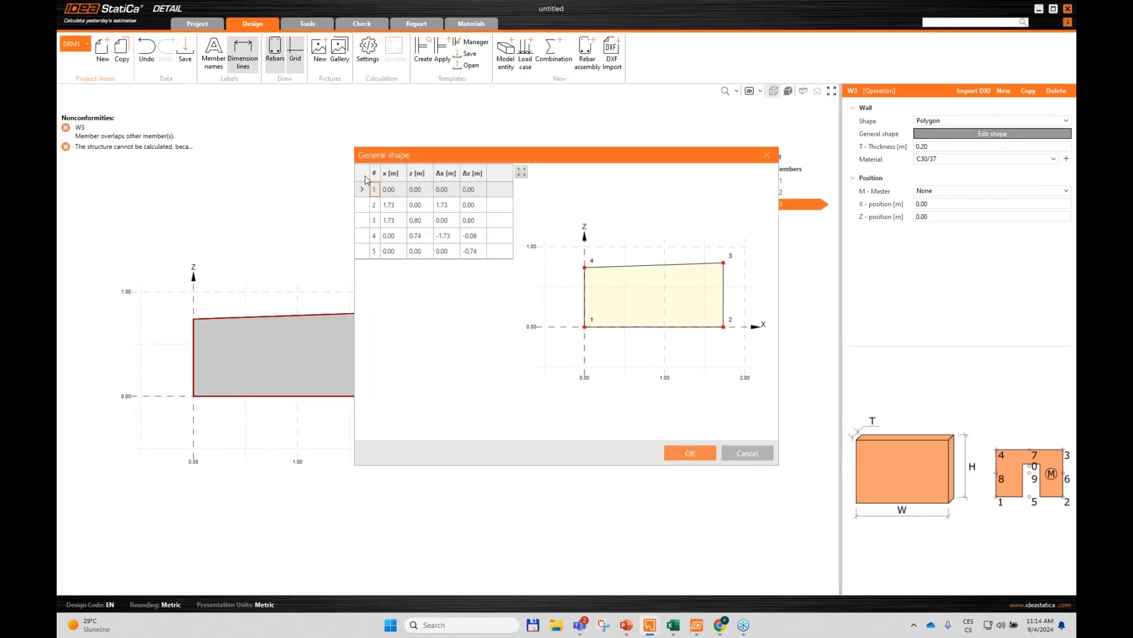
{"action": "key", "text": "ctrl+v"}
{"action": "left_click", "coordinate": [698, 450]}
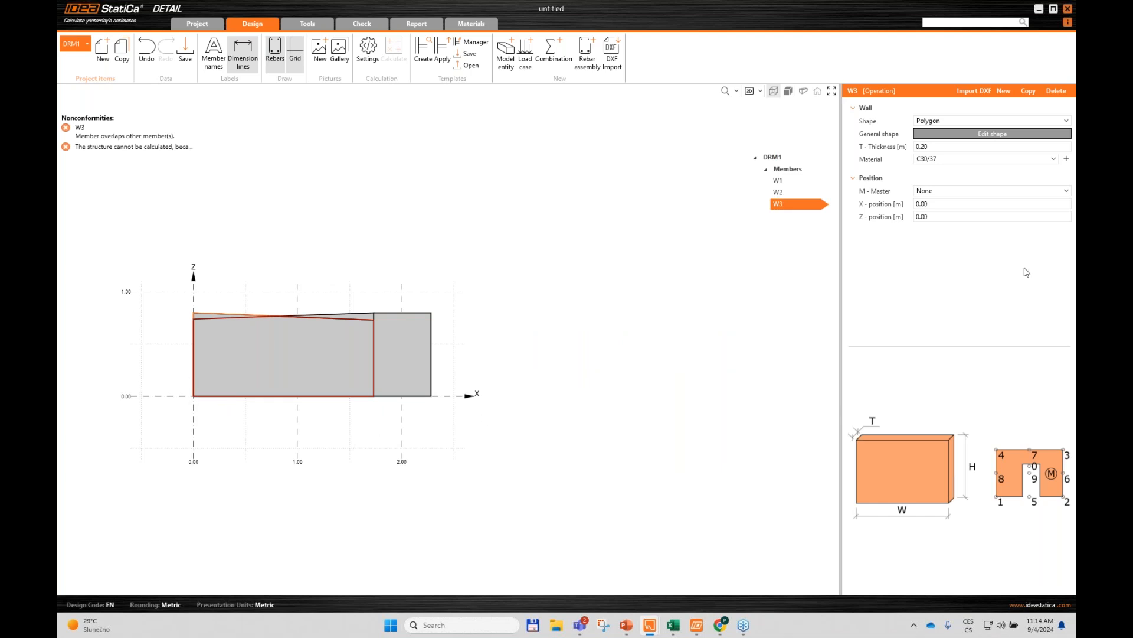
Step: Position wall W3 against master W2 using master point 2 and insert point 1
{"action": "left_click", "coordinate": [954, 191]}
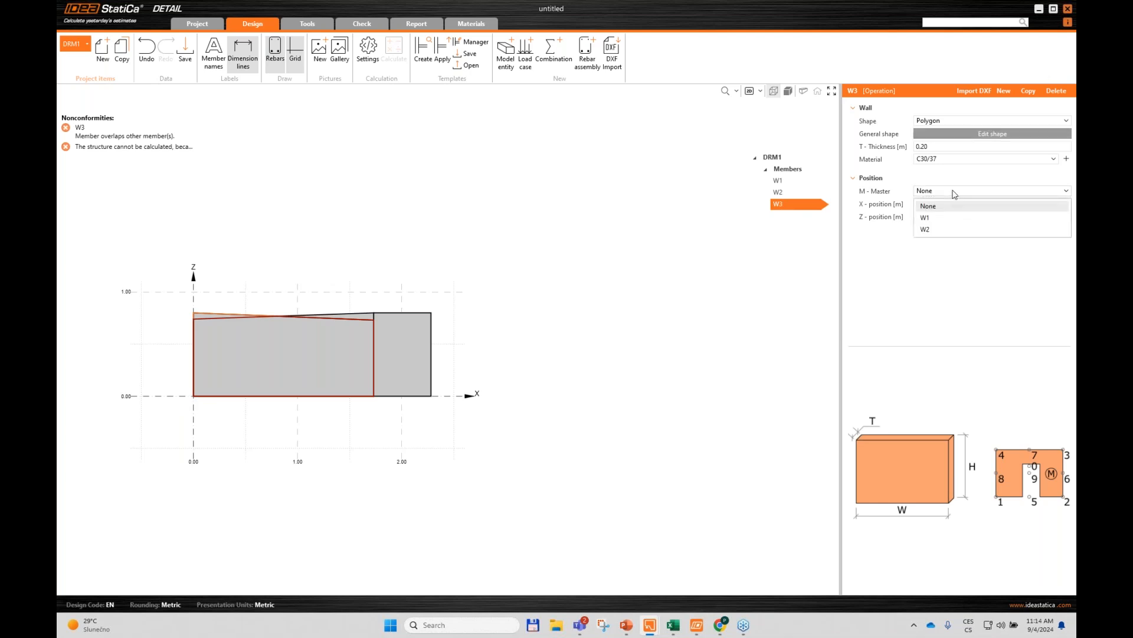
{"action": "left_click", "coordinate": [939, 231]}
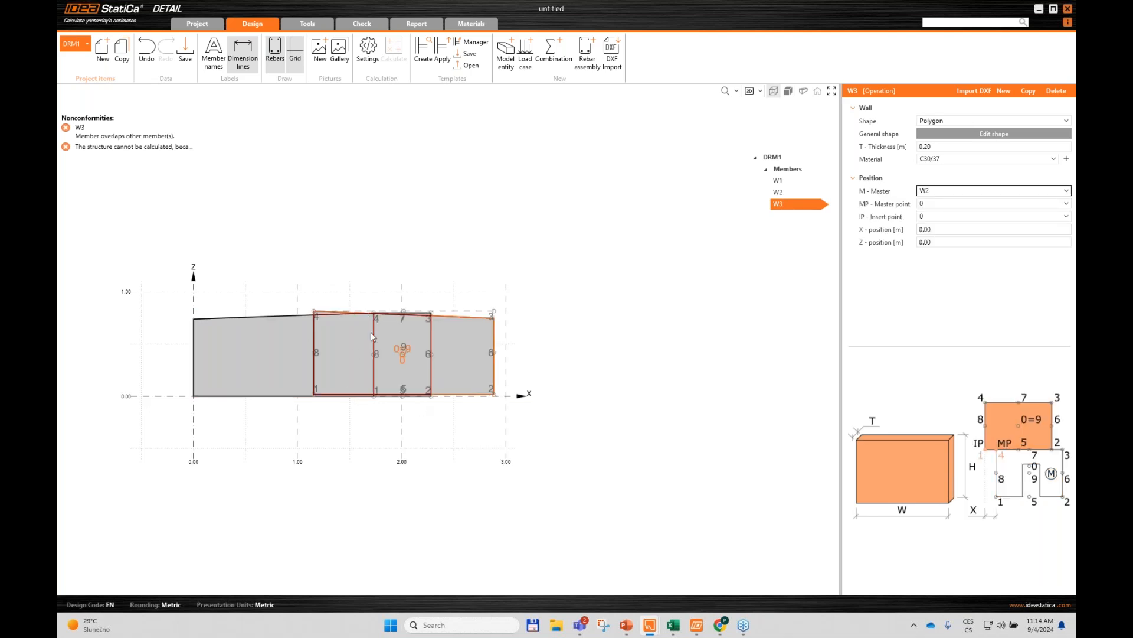
{"action": "left_click", "coordinate": [951, 205]}
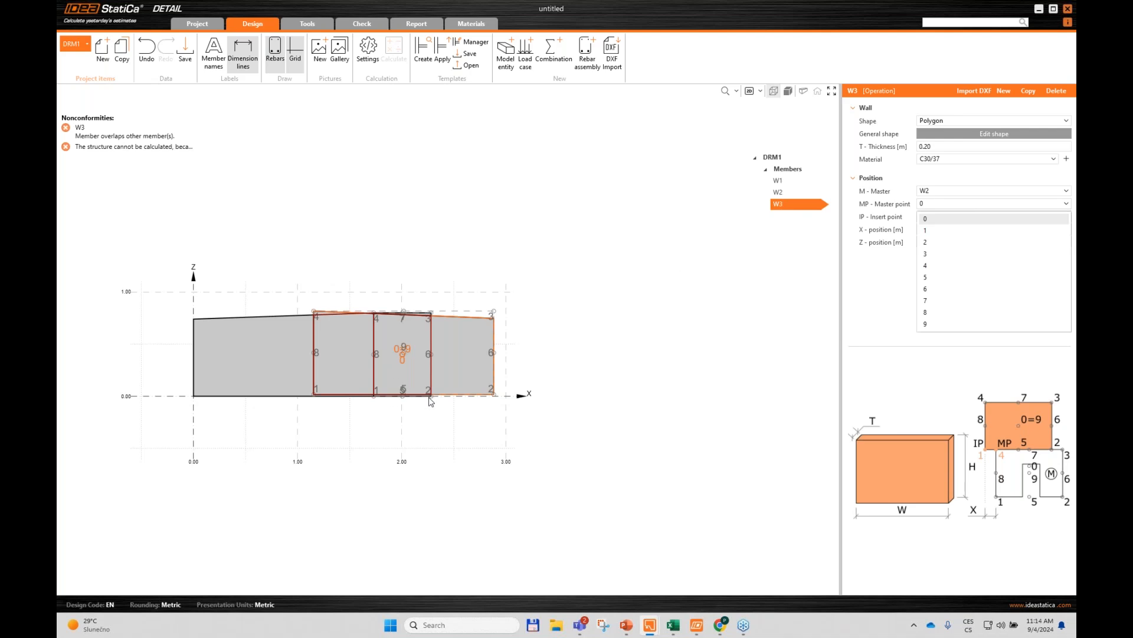
{"action": "left_click", "coordinate": [915, 270]}
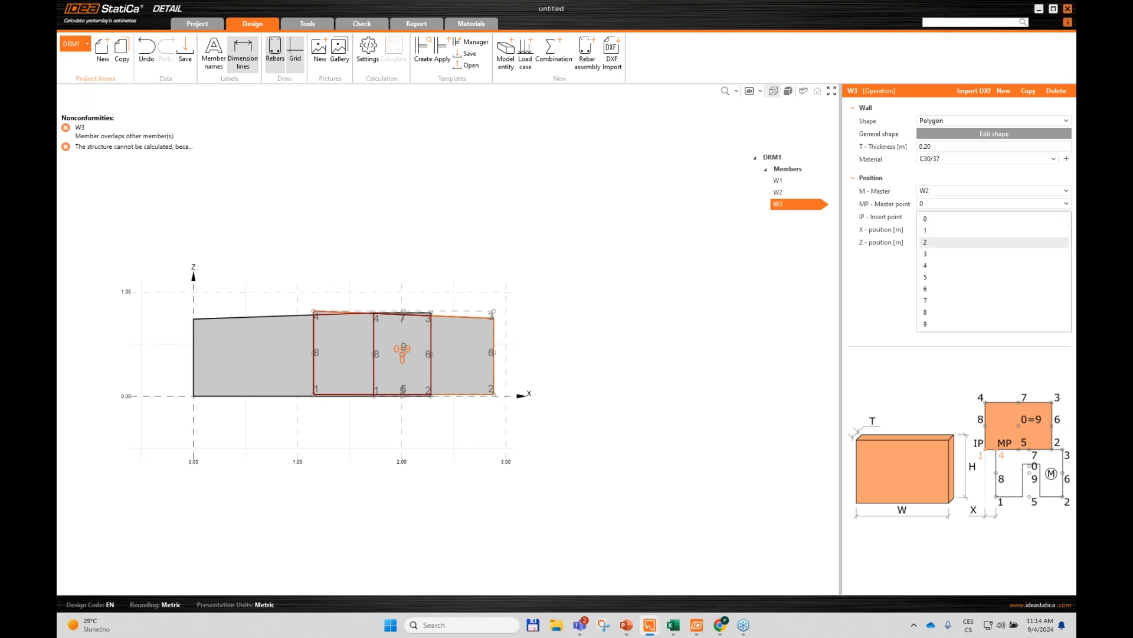
{"action": "left_click", "coordinate": [935, 218]}
{"action": "left_click", "coordinate": [933, 242]}
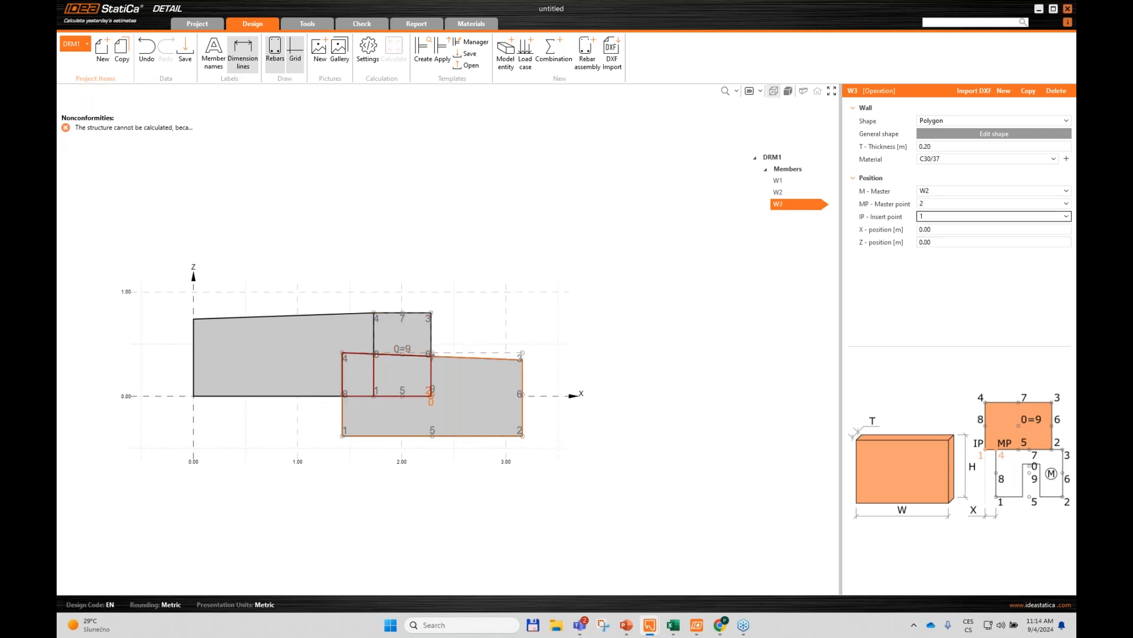
{"action": "left_click", "coordinate": [547, 472]}
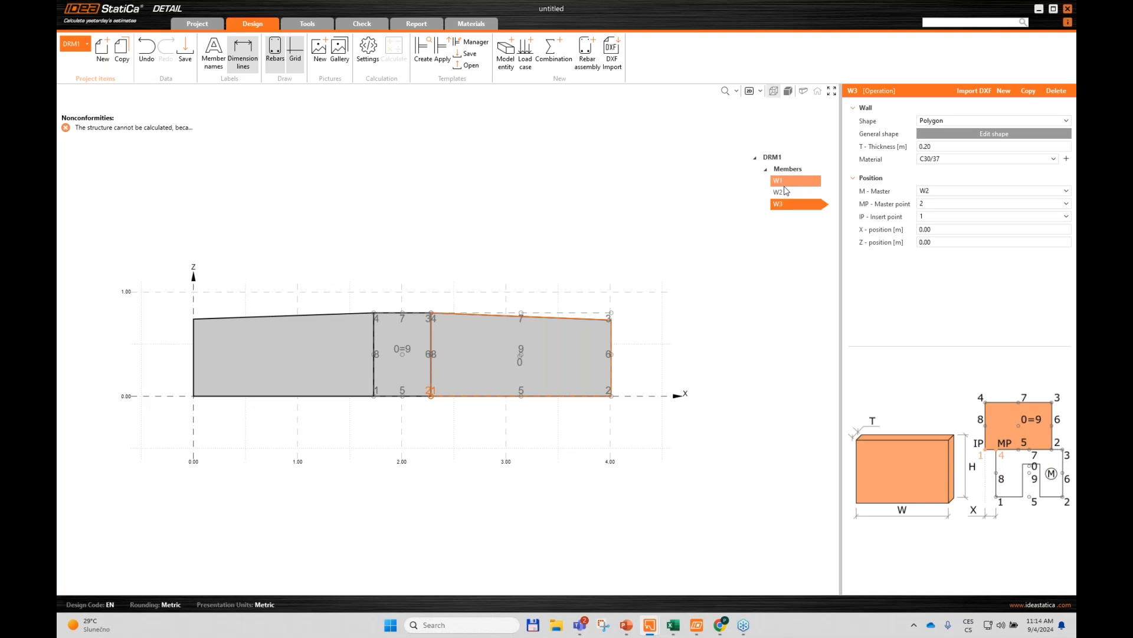
Step: Copy wall W3 and change the shape of the copy to Rectangular
{"action": "right_click", "coordinate": [808, 206]}
{"action": "right_click", "coordinate": [807, 206]}
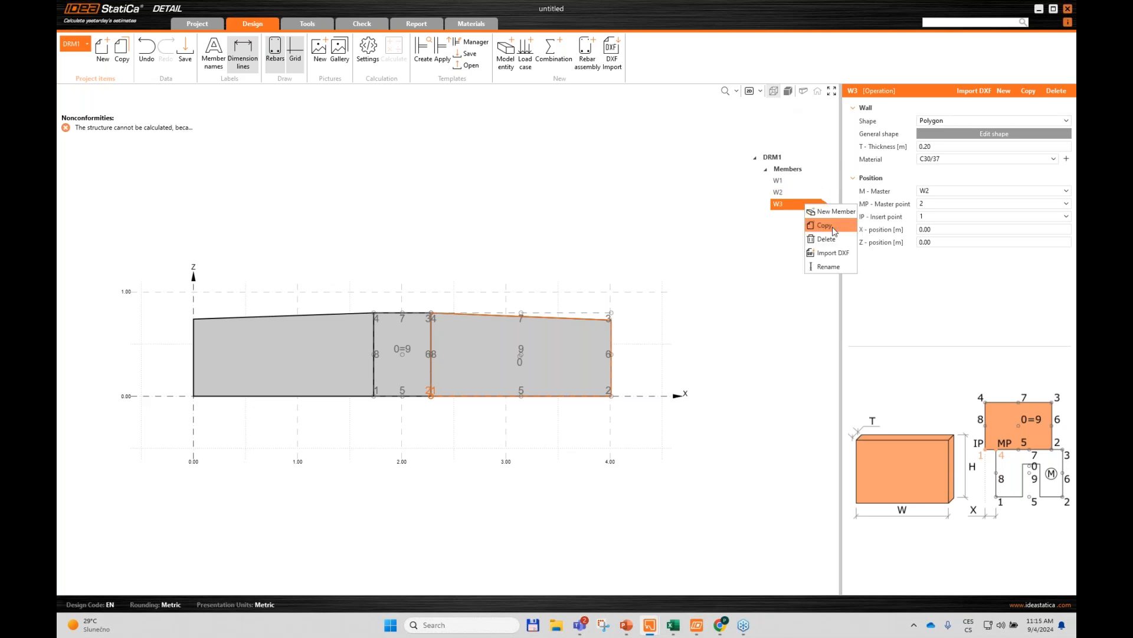
{"action": "left_click", "coordinate": [824, 225]}
{"action": "left_click", "coordinate": [980, 121]}
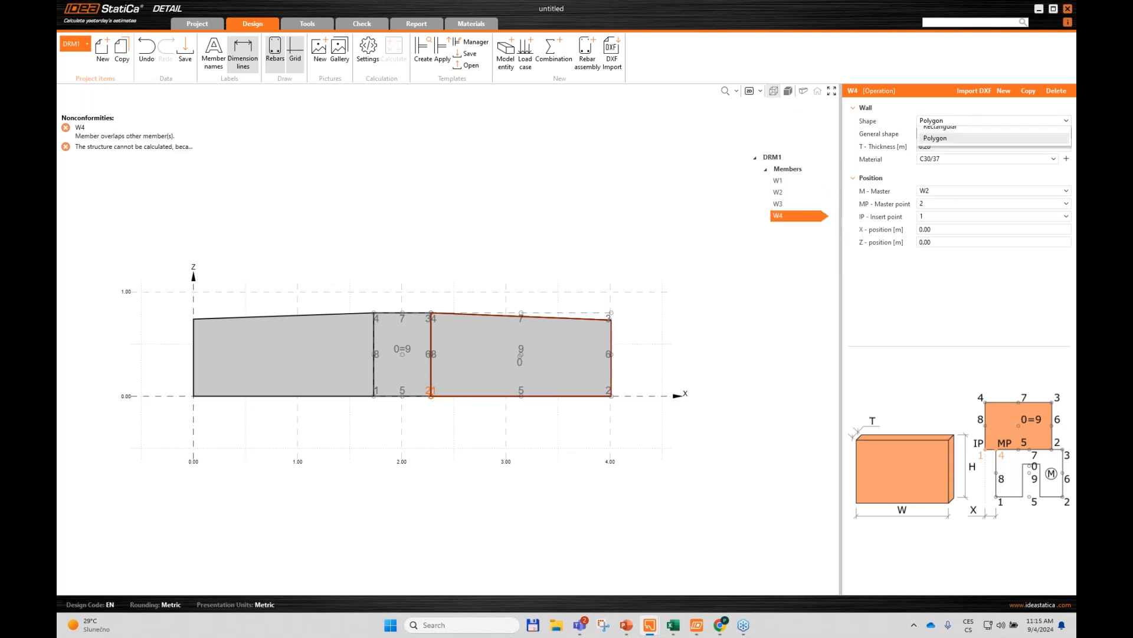
{"action": "left_click", "coordinate": [984, 141]}
Step: Set wall W4's width to 0.55 m and its height to 0.25 m
{"action": "left_click", "coordinate": [964, 134]}
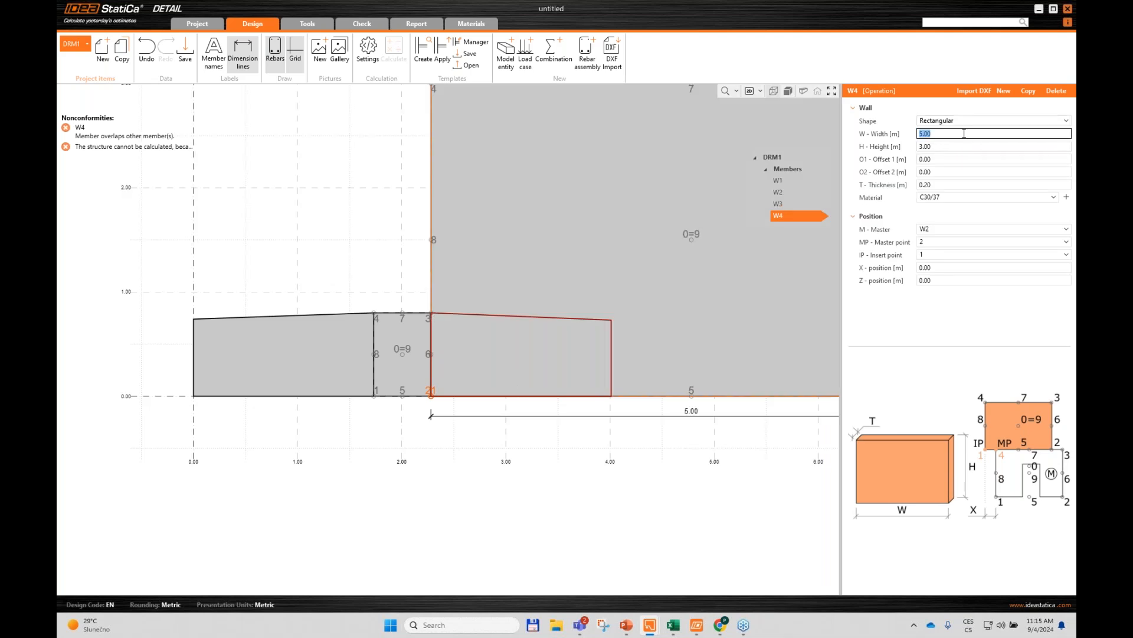
{"action": "type", "text": "0.55"}
{"action": "left_click", "coordinate": [943, 146]}
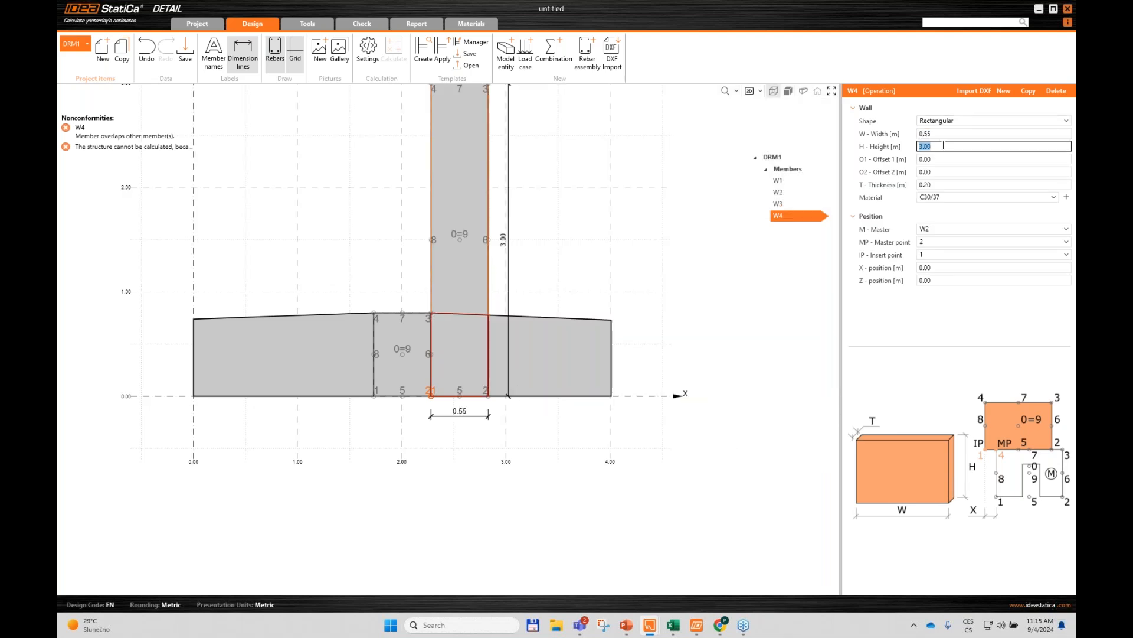
{"action": "type", "text": "0.25"}
{"action": "key", "text": "Tab"}
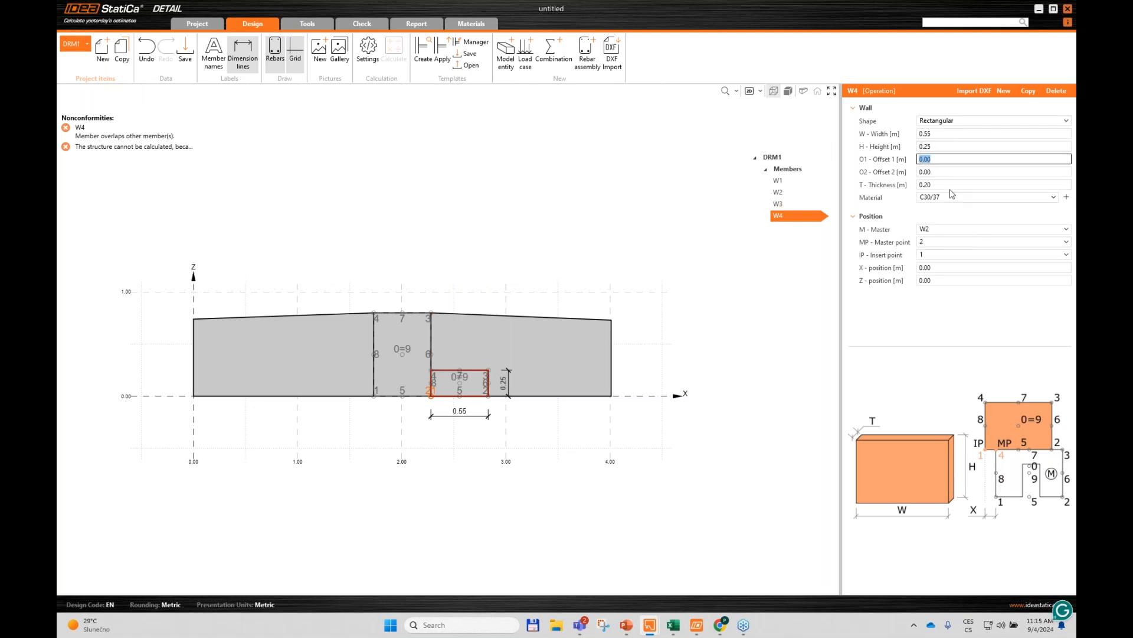
Step: Keep W2 as wall W4's master and set the master point to 4, placing W4 on top of W2
{"action": "left_click", "coordinate": [971, 221]}
{"action": "left_click", "coordinate": [871, 219]}
{"action": "left_click", "coordinate": [946, 233]}
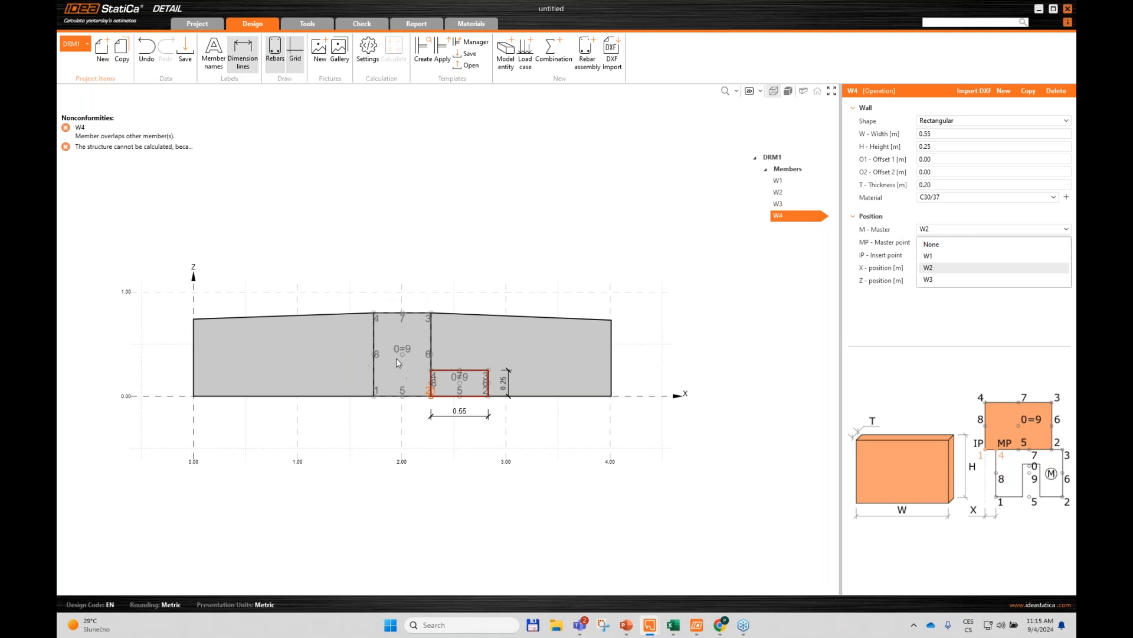
{"action": "left_click", "coordinate": [672, 275]}
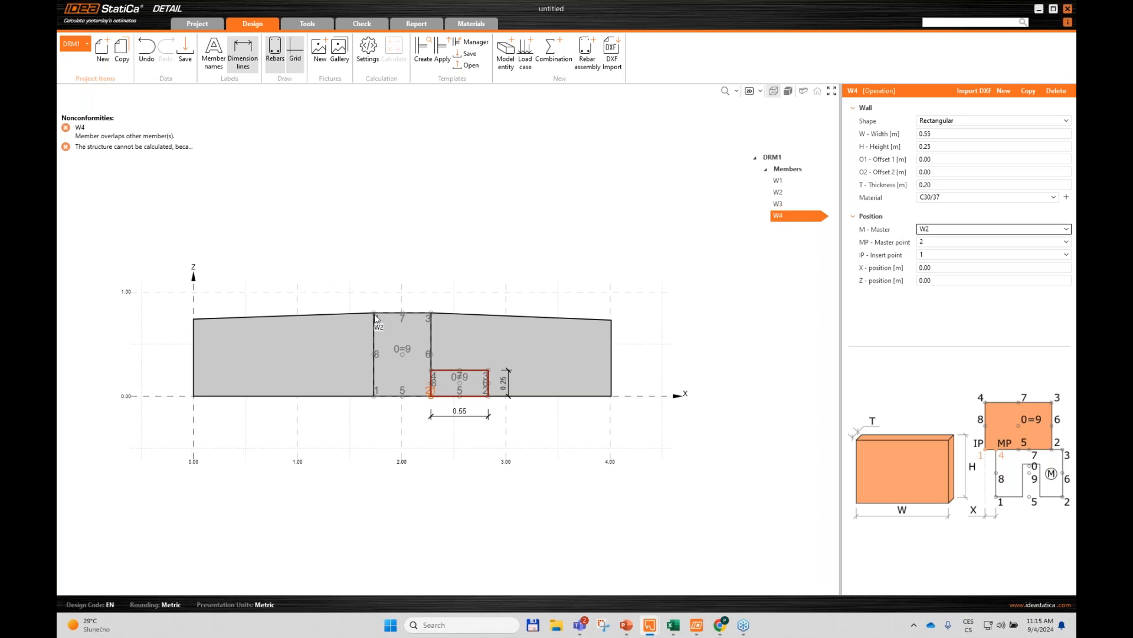
{"action": "left_click", "coordinate": [968, 243]}
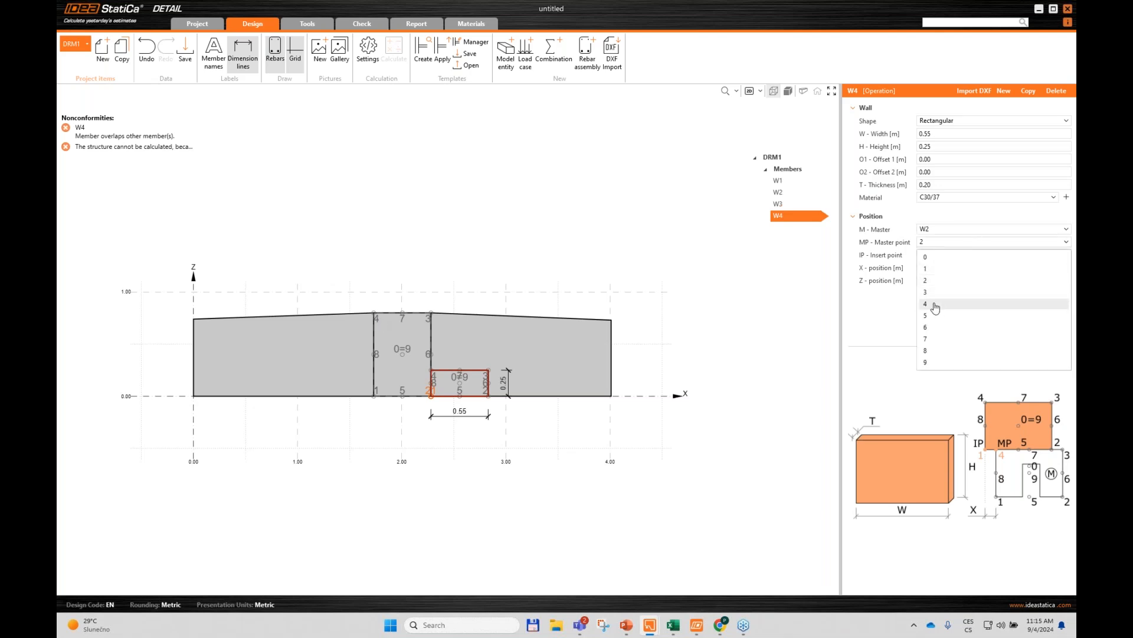
{"action": "left_click", "coordinate": [962, 307]}
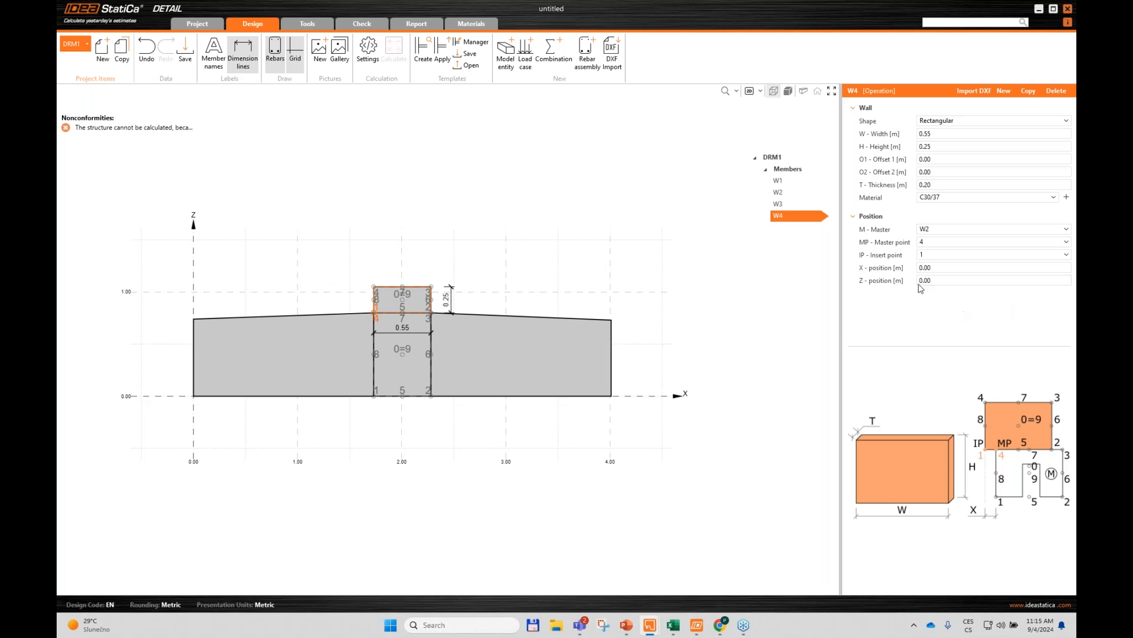
Step: Display the foundation in the 3D real view from an angle that shows the wall thicknesses
{"action": "left_click", "coordinate": [760, 91]}
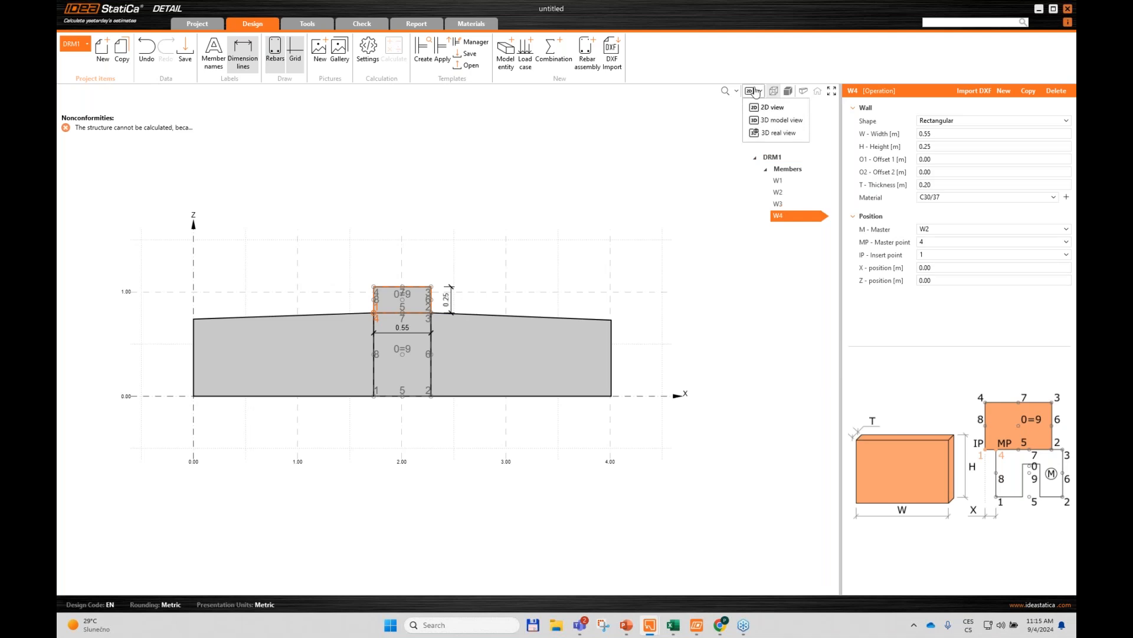
{"action": "left_click", "coordinate": [792, 140]}
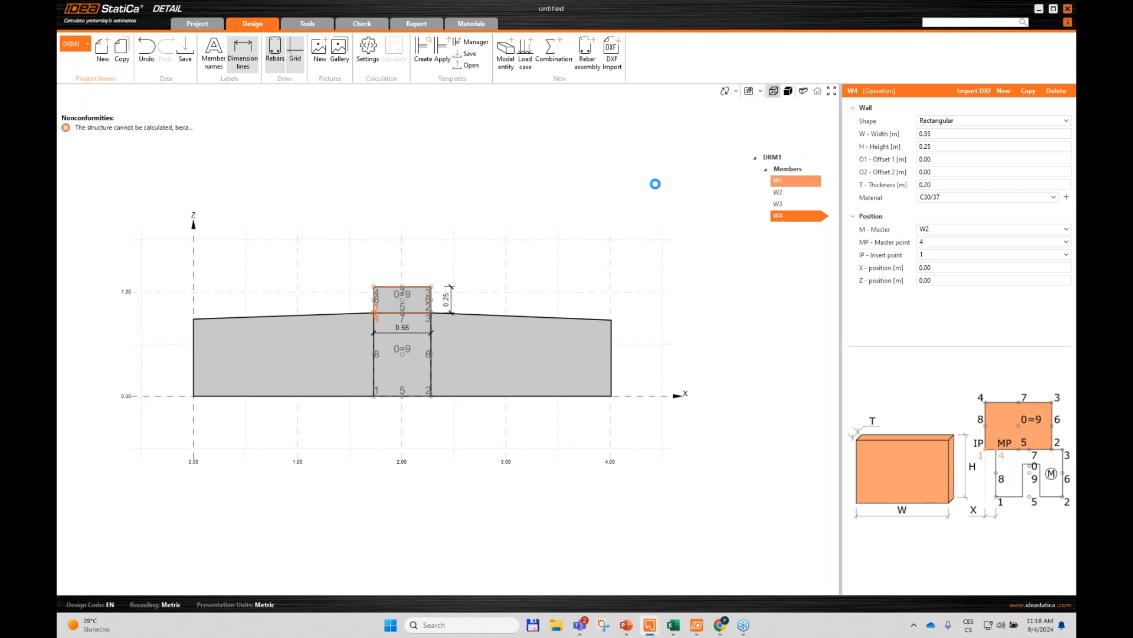
{"action": "left_click_drag", "start_coordinate": [382, 254], "coordinate": [553, 322]}
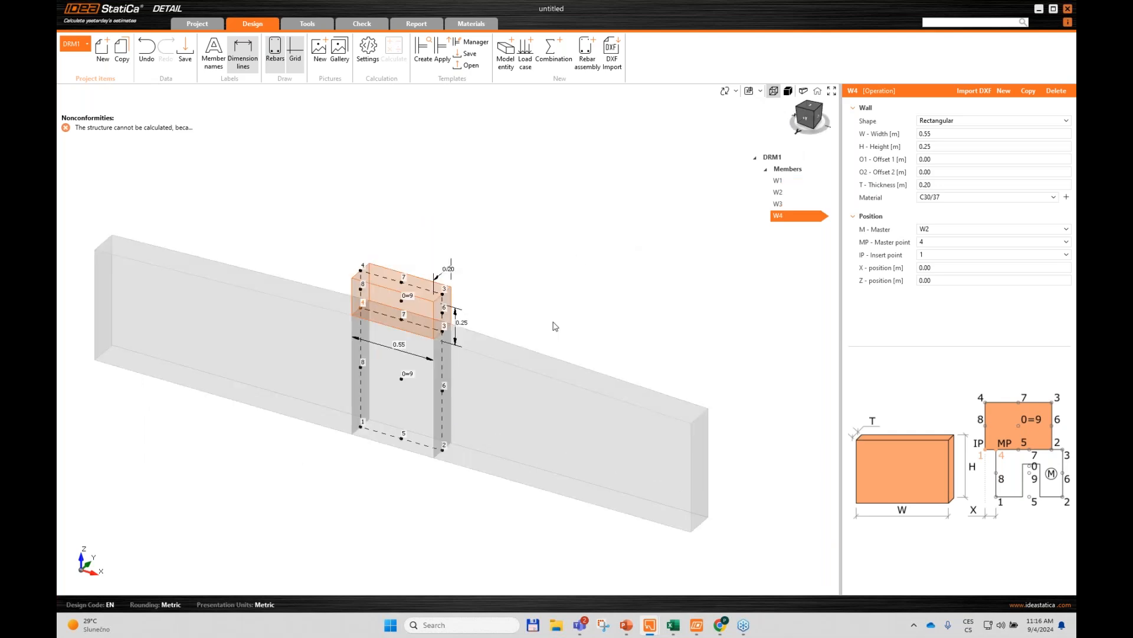
Step: Set the thickness of walls W1 and W2 together to 2 m
{"action": "left_click", "coordinate": [785, 181]}
{"action": "left_click", "coordinate": [794, 195], "text": "ctrl"}
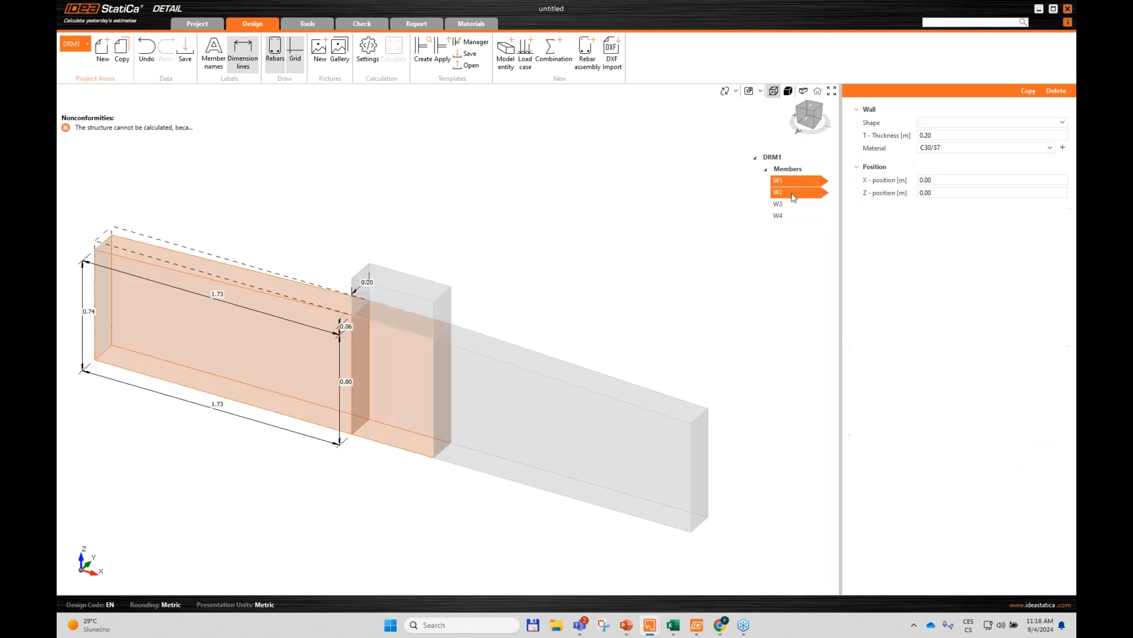
{"action": "left_click", "coordinate": [920, 135]}
{"action": "type", "text": "2"}
{"action": "key", "text": "Tab"}
Step: Try a thickness of 2 m for wall W4 and set it to 0.65 m instead
{"action": "left_click", "coordinate": [778, 216]}
{"action": "left_click", "coordinate": [944, 184]}
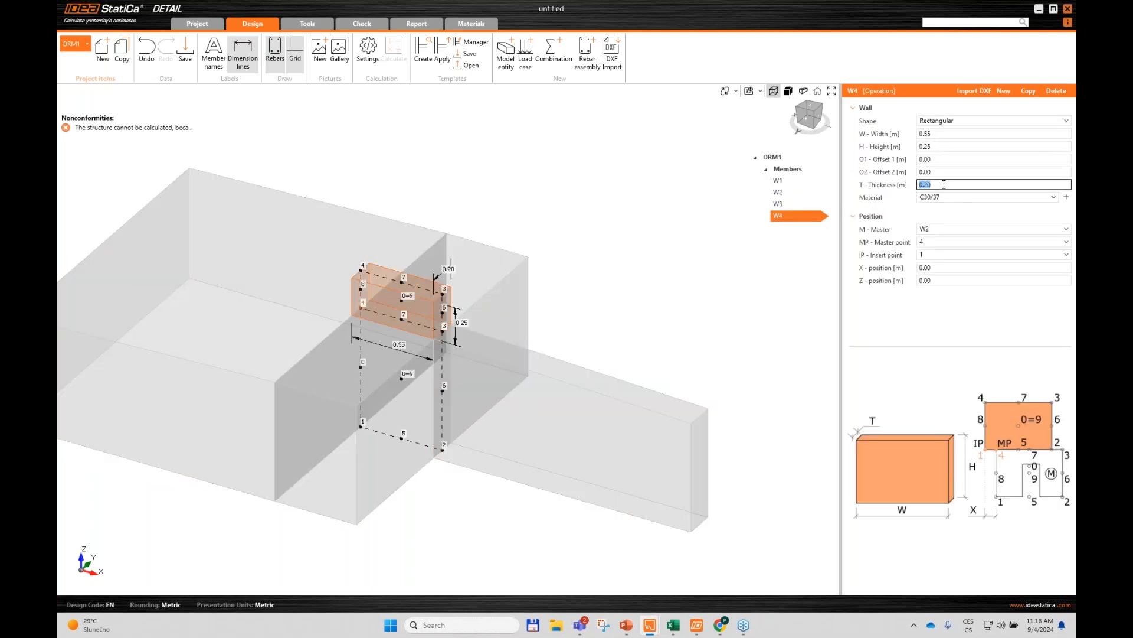
{"action": "type", "text": "2"}
{"action": "key", "text": "Tab"}
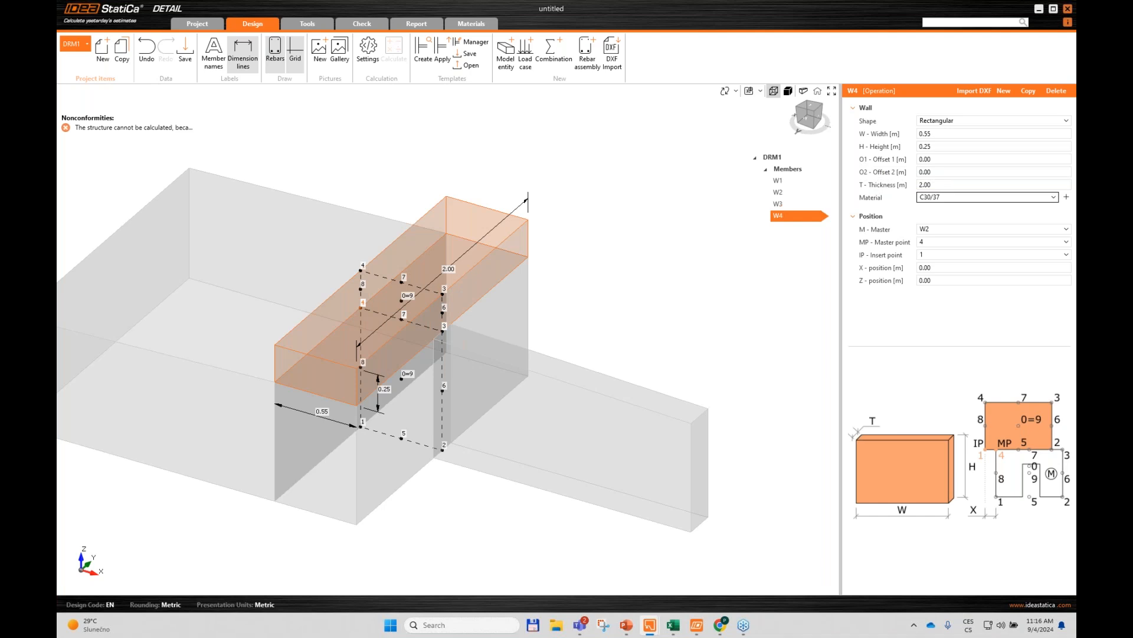
{"action": "left_click", "coordinate": [937, 184]}
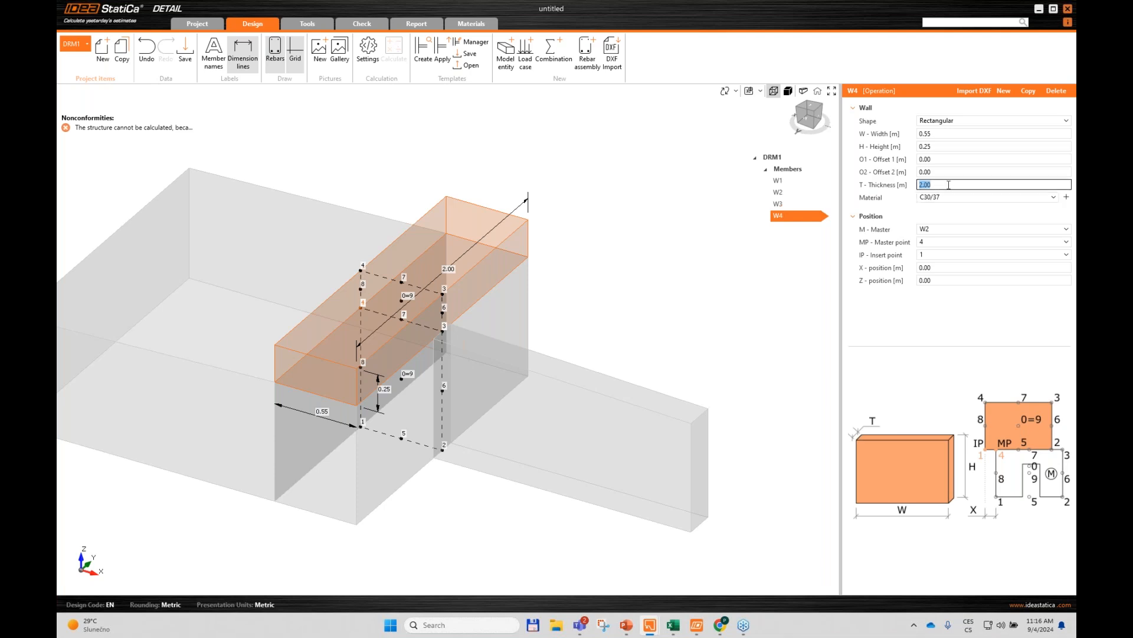
{"action": "type", "text": "0.65"}
{"action": "key", "text": "Tab"}
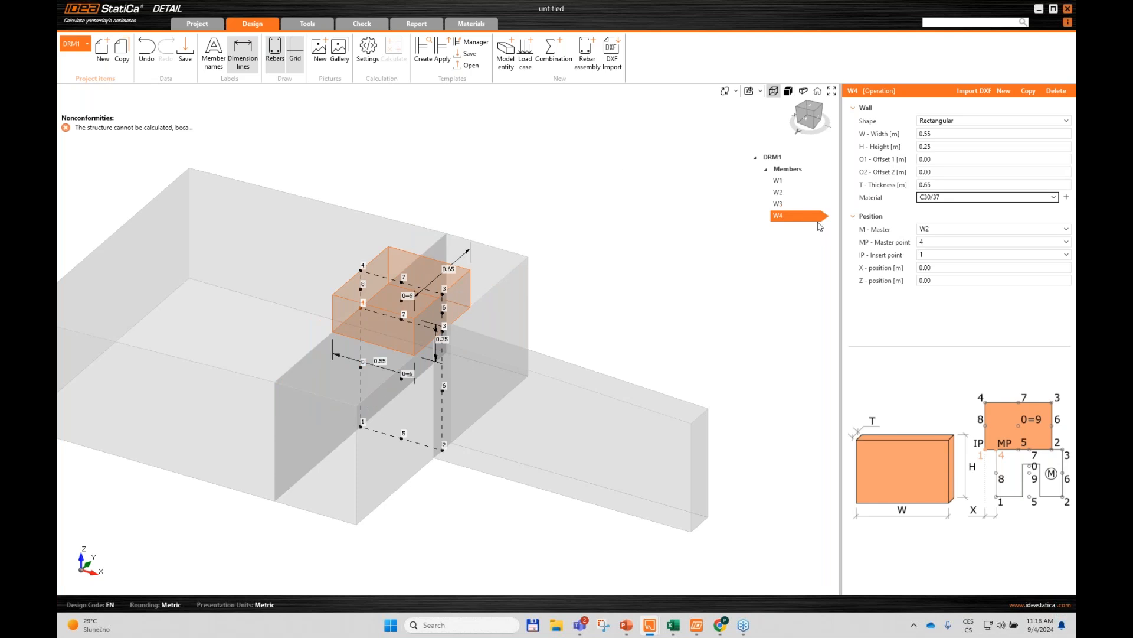
Step: Set wall W3's thickness to 2 m
{"action": "left_click", "coordinate": [793, 202]}
{"action": "left_click", "coordinate": [952, 149]}
{"action": "type", "text": "2"}
{"action": "key", "text": "Tab"}
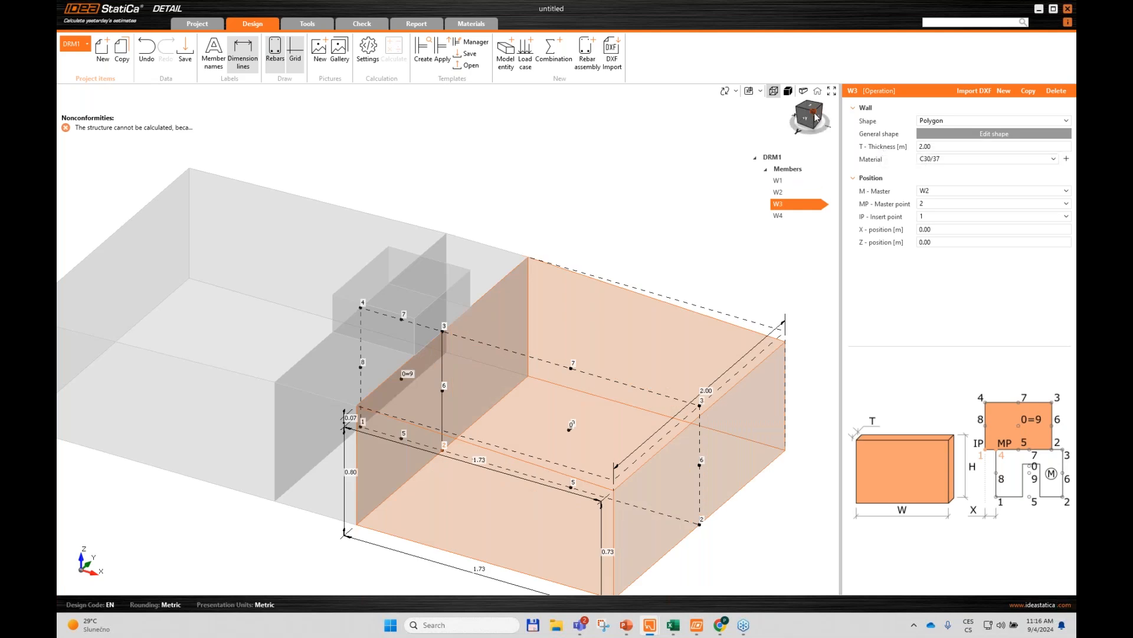
Step: Inspect the foundation in 3D and return to the 2D view
{"action": "left_click_drag", "start_coordinate": [815, 116], "coordinate": [750, 133]}
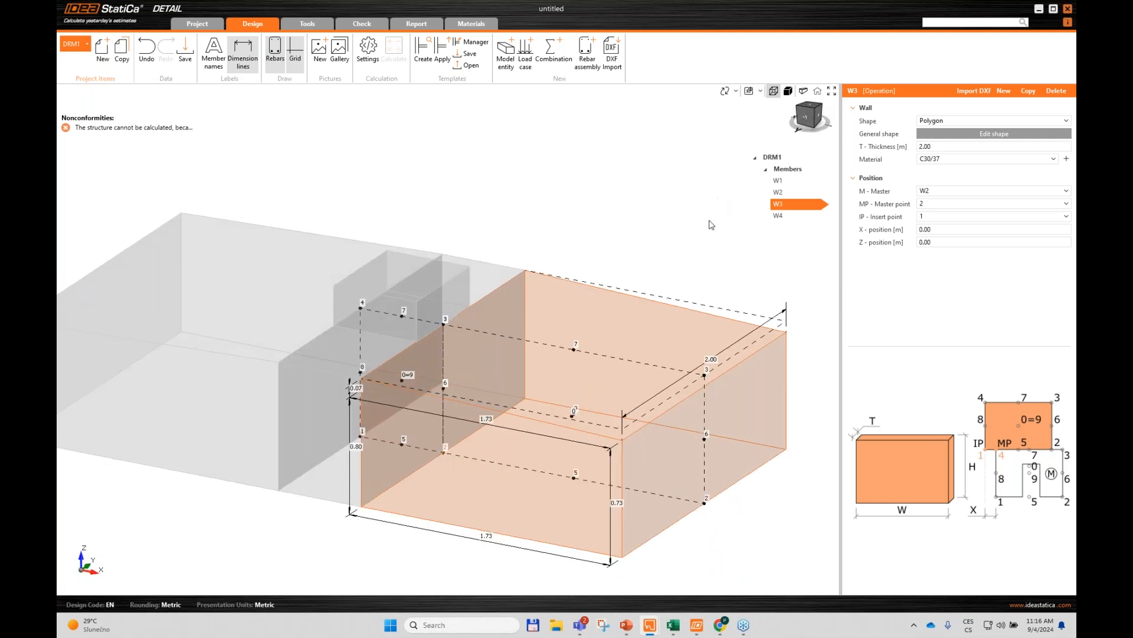
{"action": "left_click", "coordinate": [761, 93]}
{"action": "left_click", "coordinate": [770, 107]}
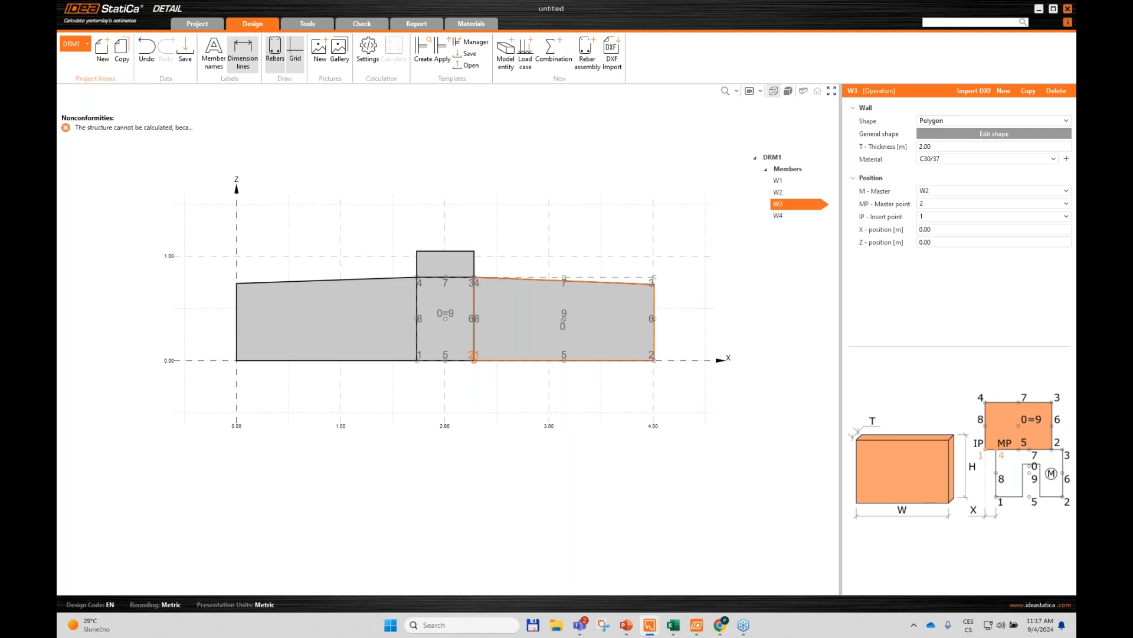
Step: Add line supports under the foundation, copying support LS2 and assigning the copy to wall W3 as its master
{"action": "left_click", "coordinate": [509, 70]}
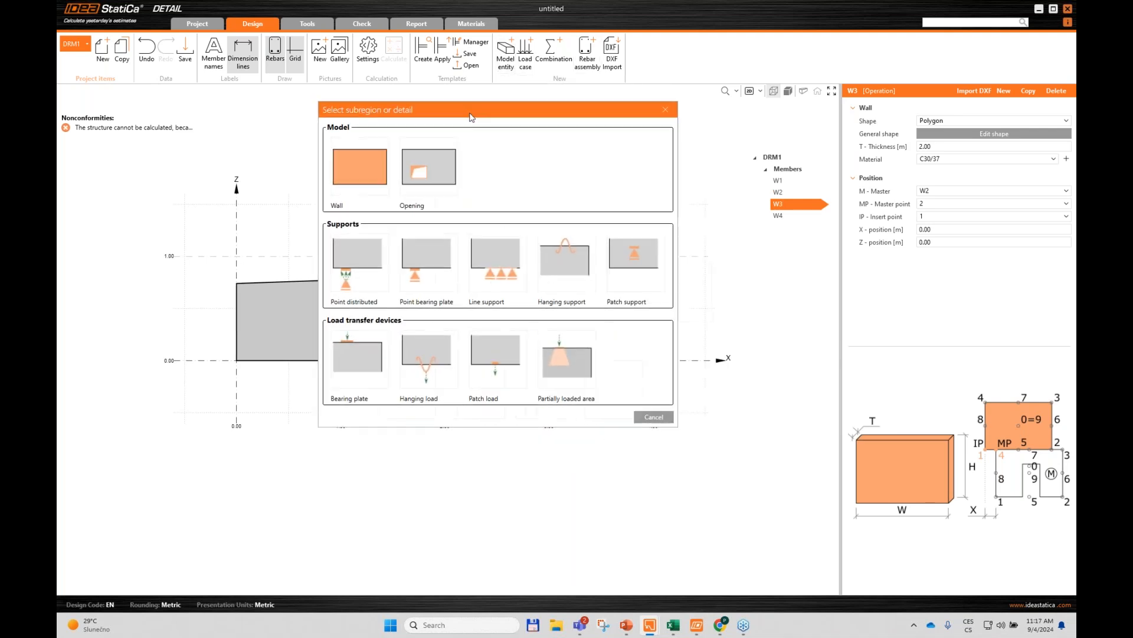
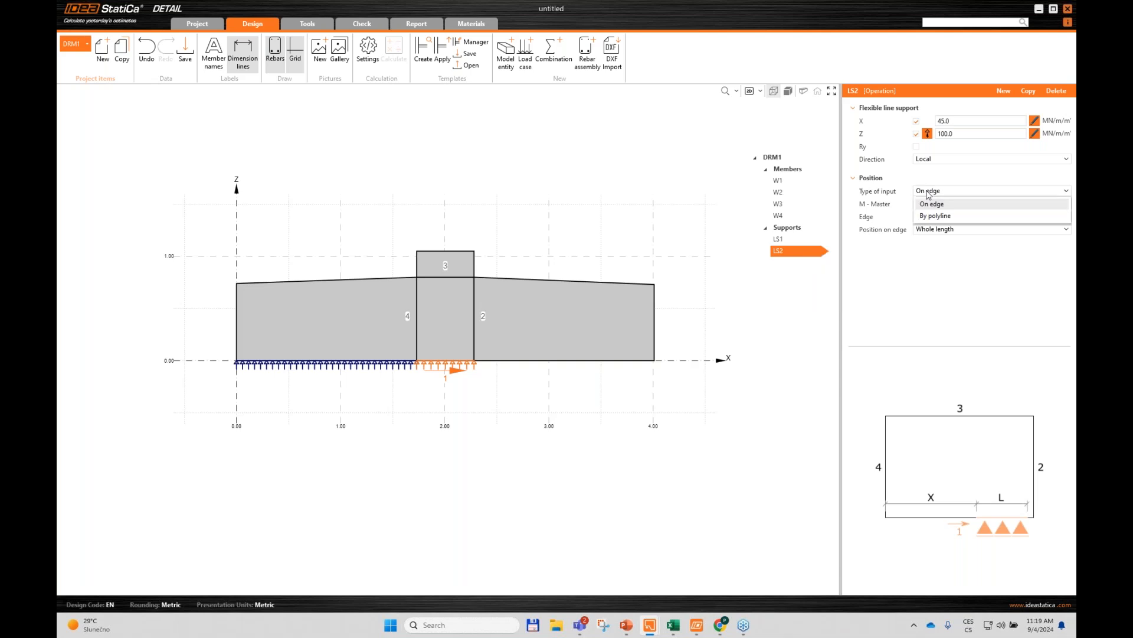
{"action": "left_click", "coordinate": [928, 189]}
{"action": "right_click", "coordinate": [821, 259]}
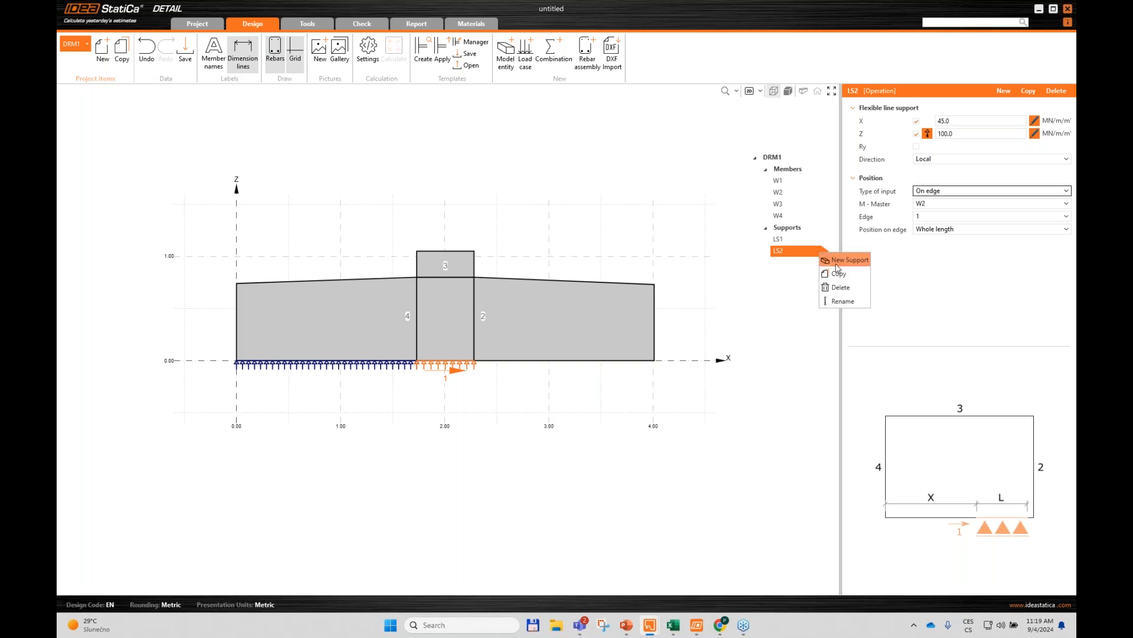
{"action": "left_click", "coordinate": [841, 277]}
{"action": "left_click", "coordinate": [941, 207]}
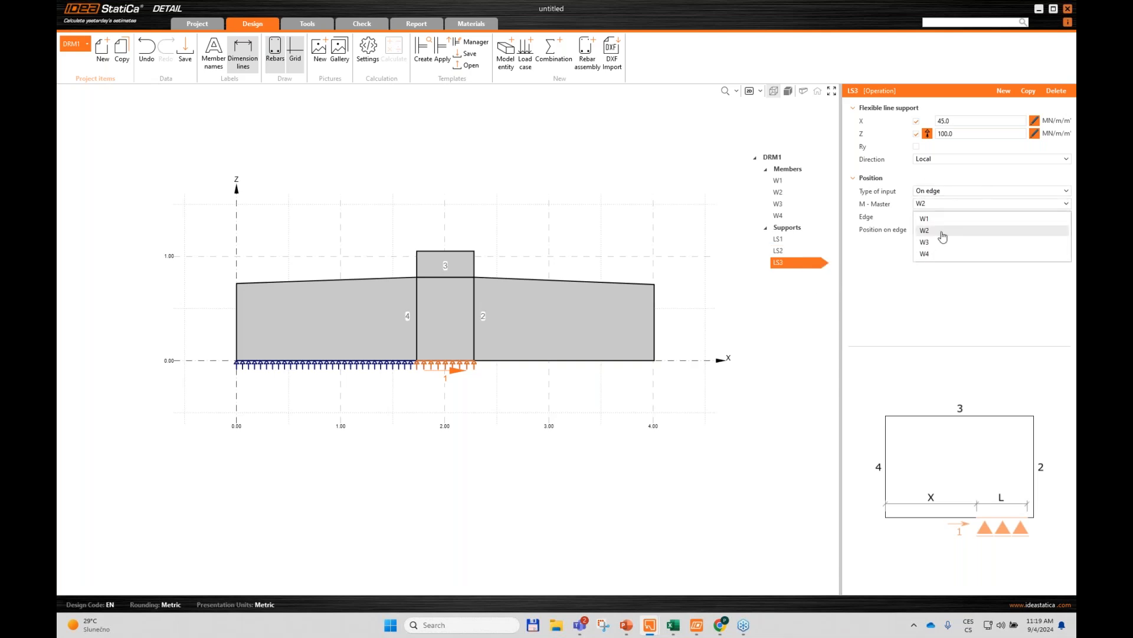
{"action": "left_click", "coordinate": [943, 244]}
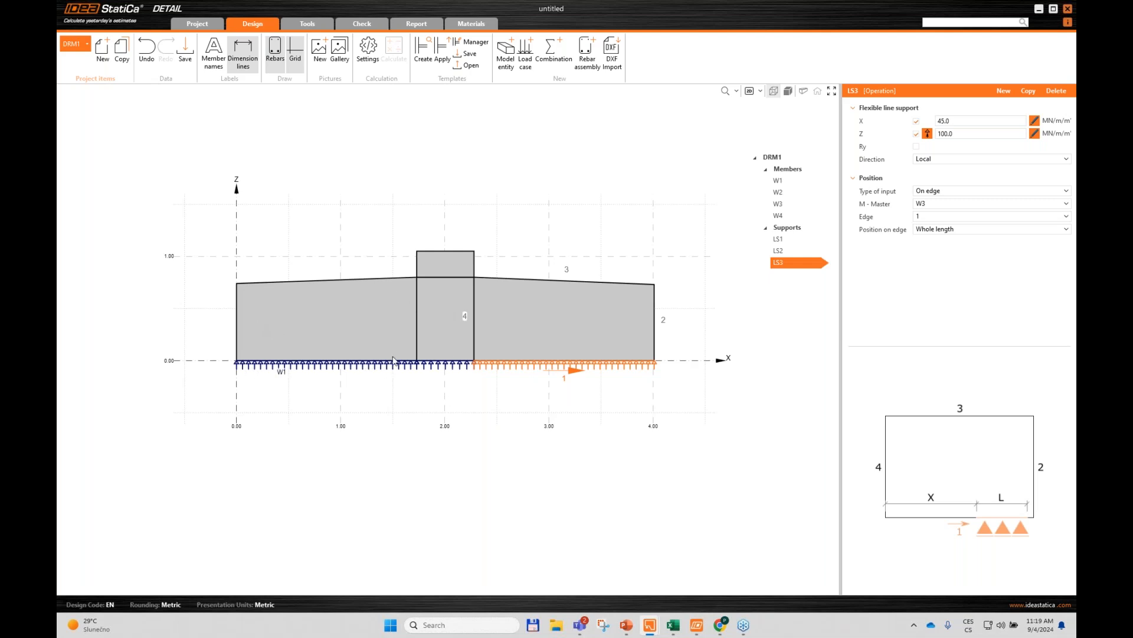
Step: Inspect the line supports in the 3D real view and the 3D model view, and return to the 2D view
{"action": "left_click", "coordinate": [757, 95]}
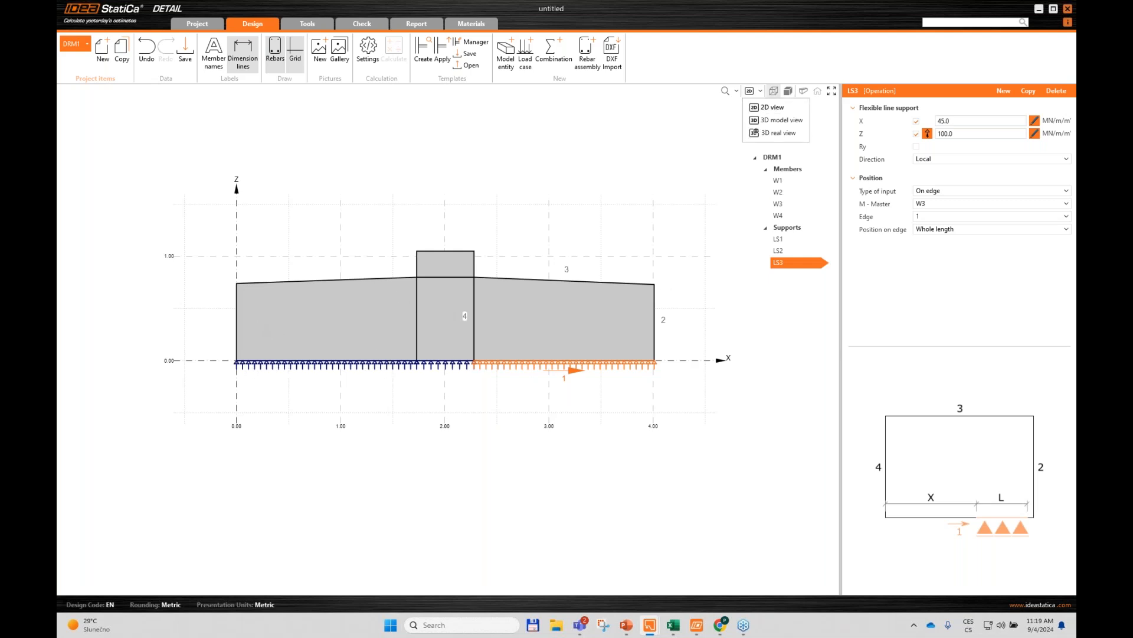
{"action": "left_click", "coordinate": [786, 136]}
{"action": "scroll", "coordinate": [499, 304], "scroll_direction": "down", "scroll_amount": 3}
{"action": "scroll", "coordinate": [428, 306], "scroll_direction": "up", "scroll_amount": 3}
{"action": "left_click_drag", "start_coordinate": [428, 307], "coordinate": [447, 266]}
{"action": "left_click", "coordinate": [760, 95]}
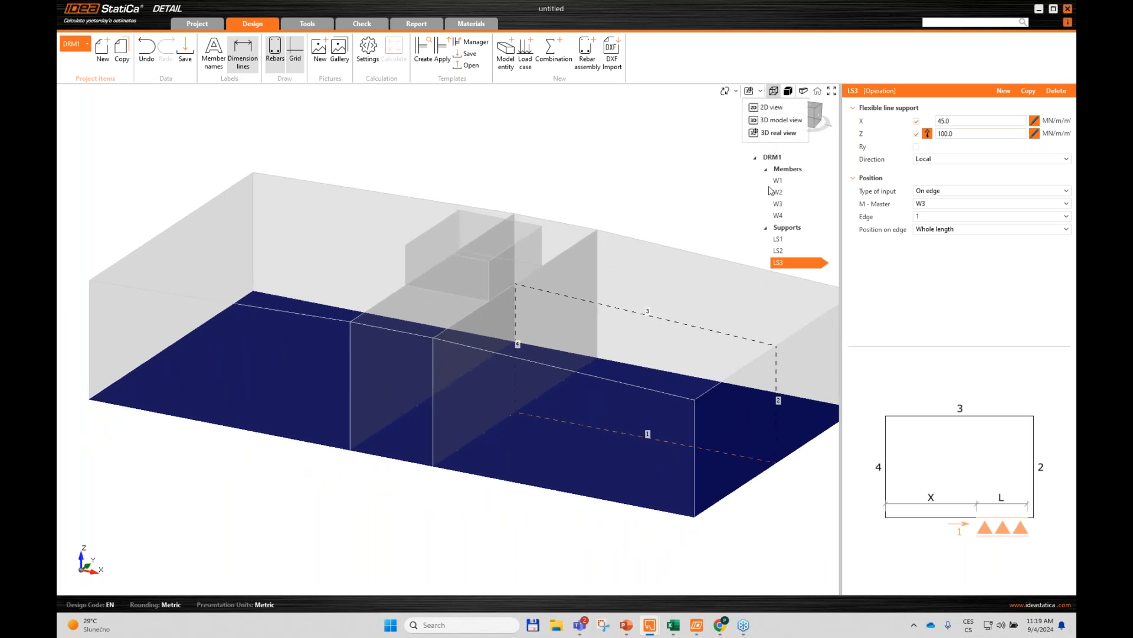
{"action": "left_click", "coordinate": [762, 120]}
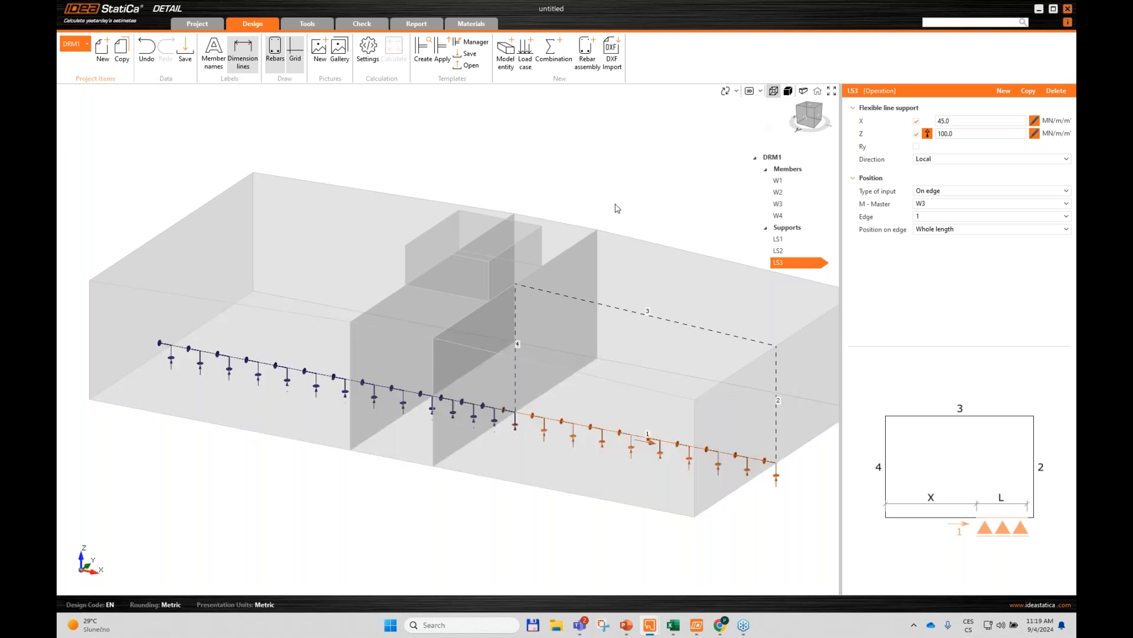
{"action": "scroll", "coordinate": [539, 182], "scroll_direction": "down", "scroll_amount": 3}
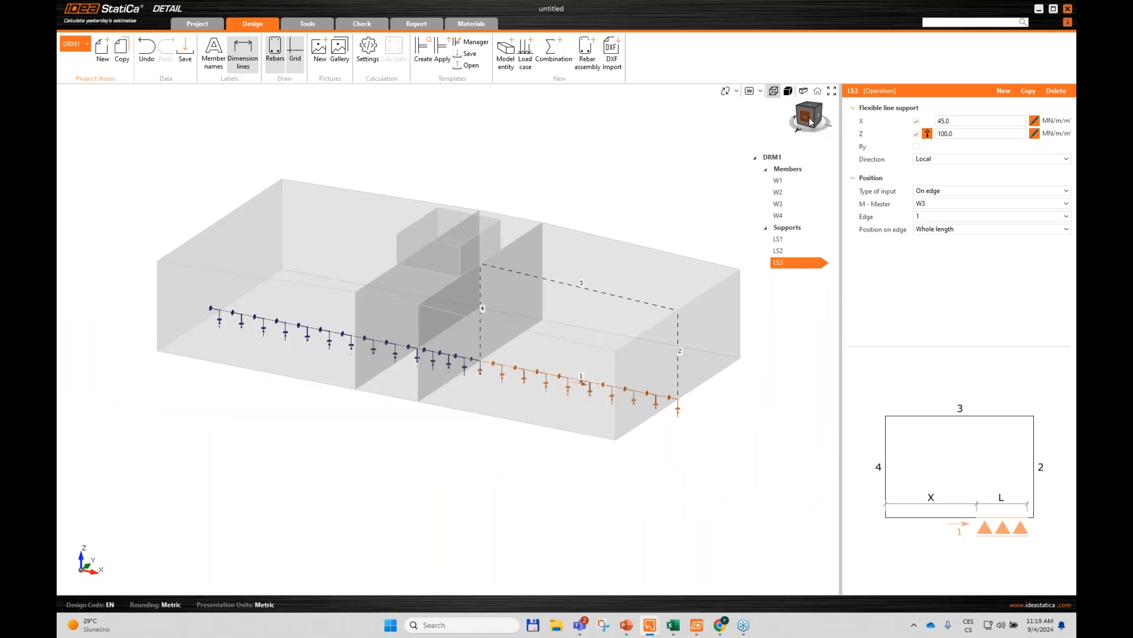
{"action": "left_click_drag", "start_coordinate": [651, 404], "coordinate": [653, 439]}
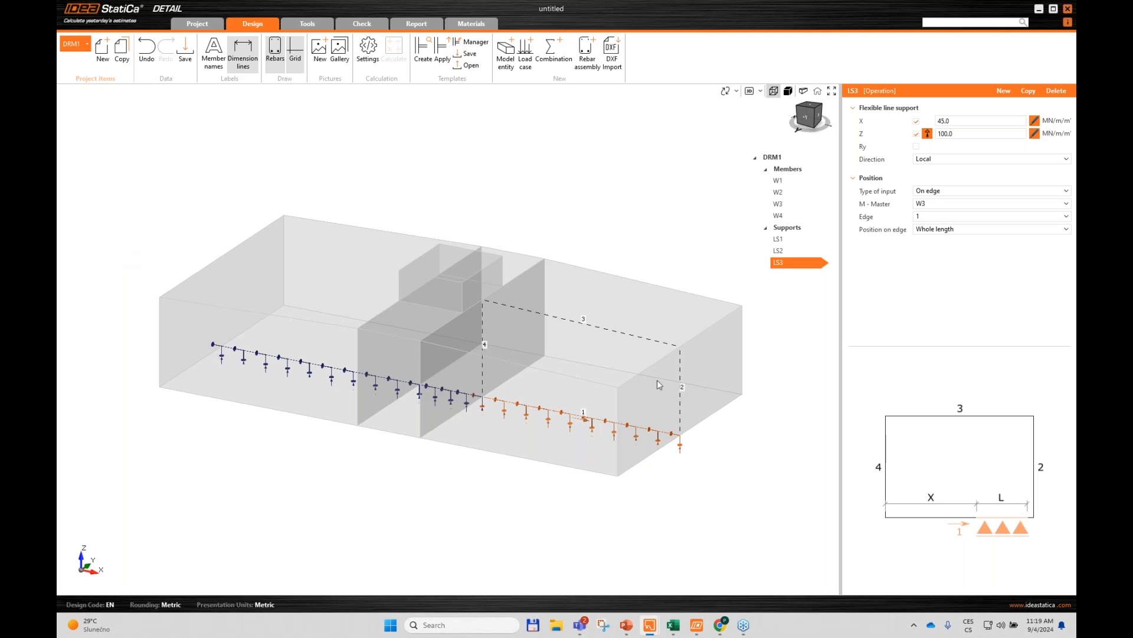
{"action": "left_click", "coordinate": [753, 91]}
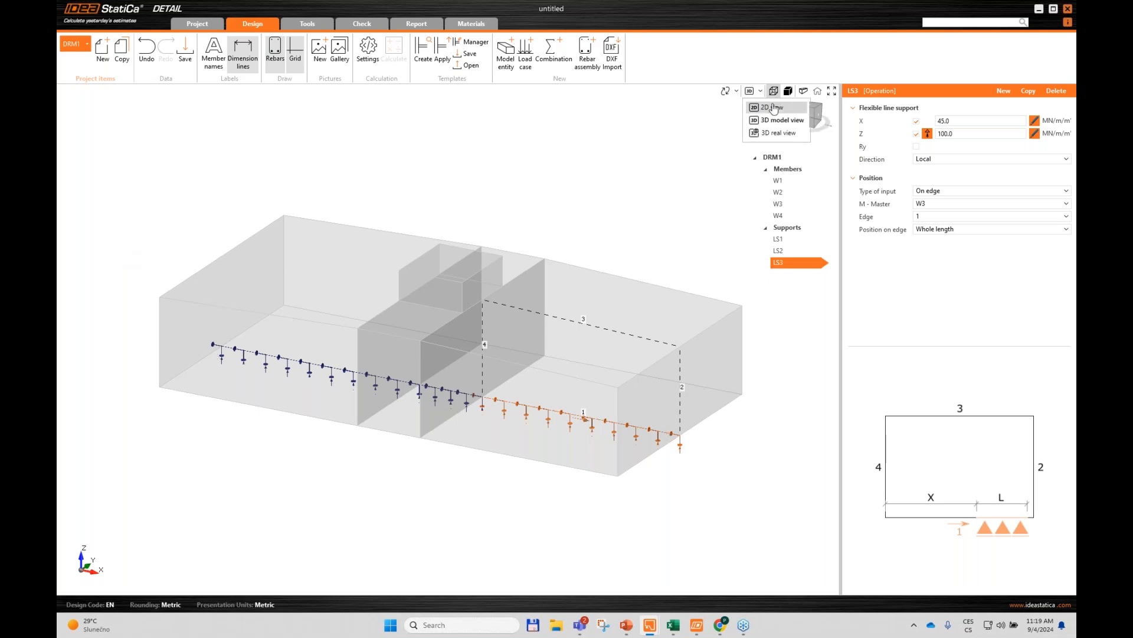
{"action": "left_click", "coordinate": [774, 109]}
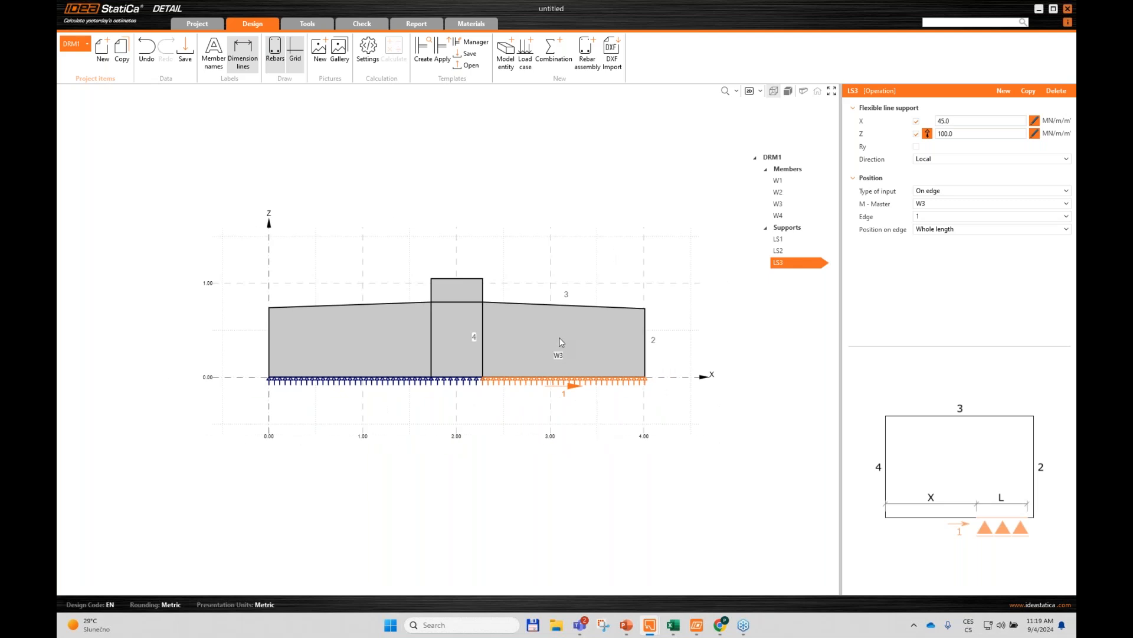
Step: Start a DXF import of groups of bars and load the file 2foundation.dxf
{"action": "left_click_drag", "start_coordinate": [727, 359], "coordinate": [704, 324]}
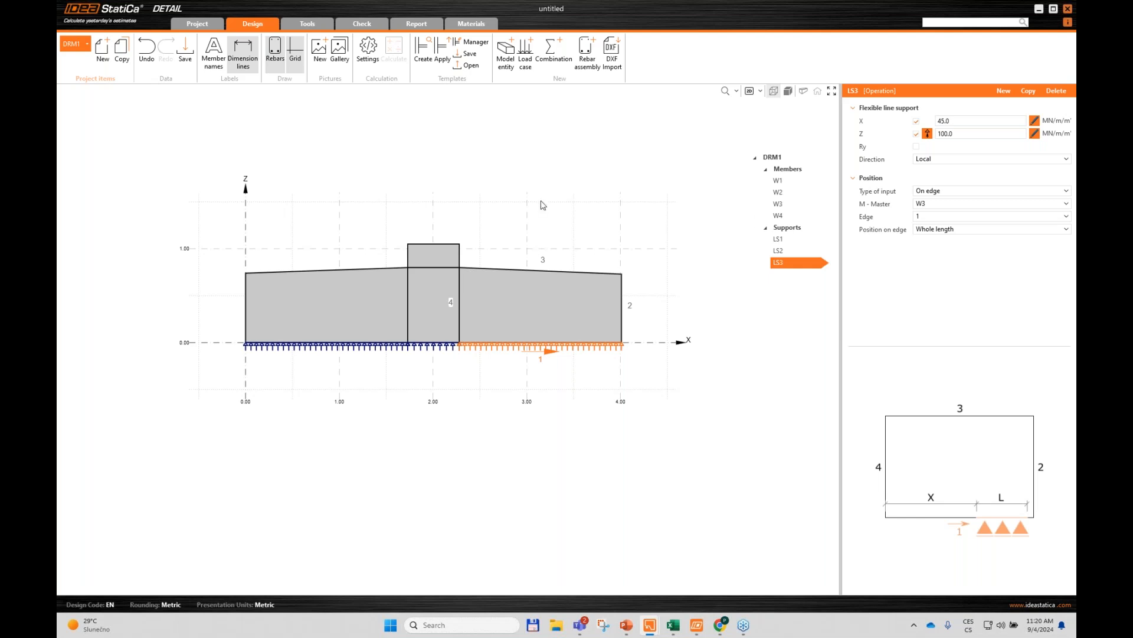
{"action": "left_click_drag", "start_coordinate": [586, 217], "coordinate": [600, 208]}
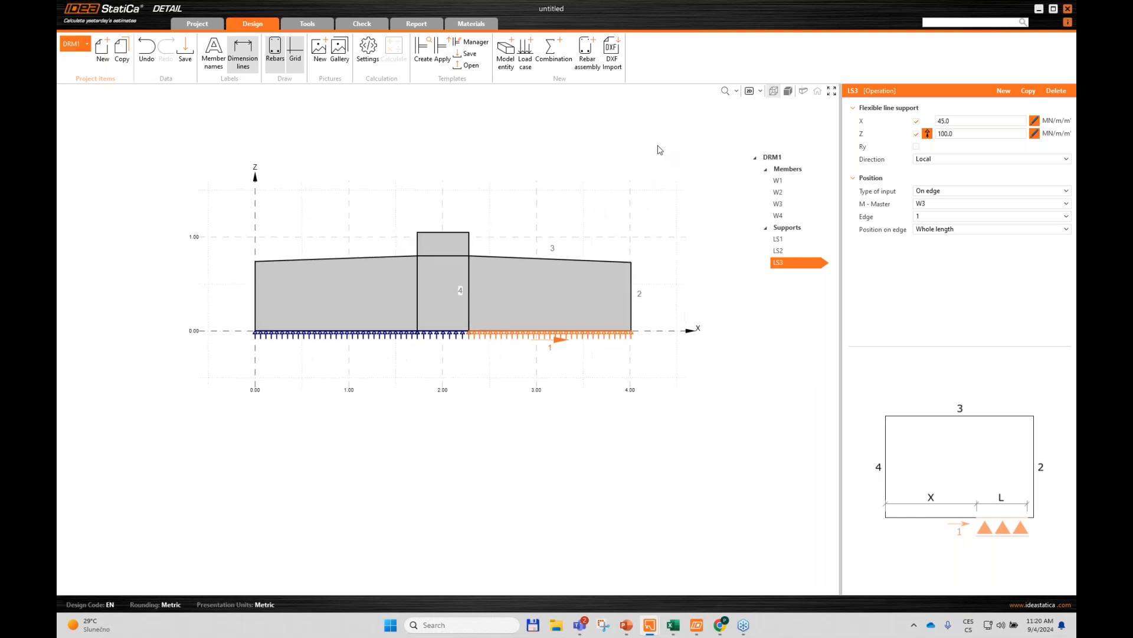
{"action": "left_click", "coordinate": [587, 56]}
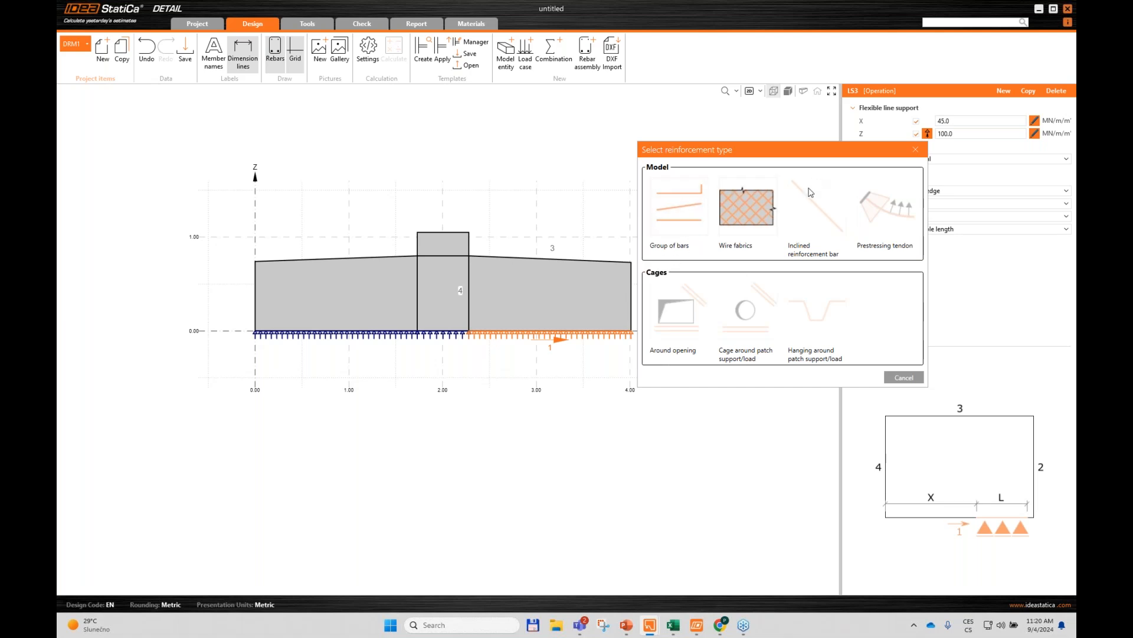
{"action": "left_click", "coordinate": [914, 155]}
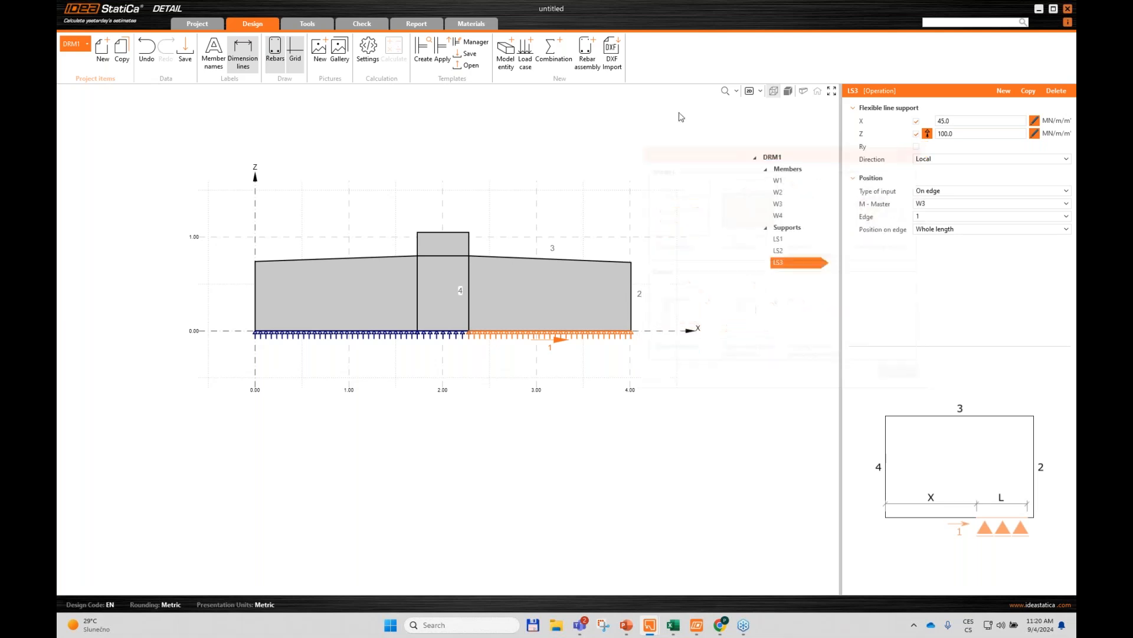
{"action": "left_click", "coordinate": [613, 53]}
{"action": "left_click_drag", "start_coordinate": [573, 249], "coordinate": [722, 151]}
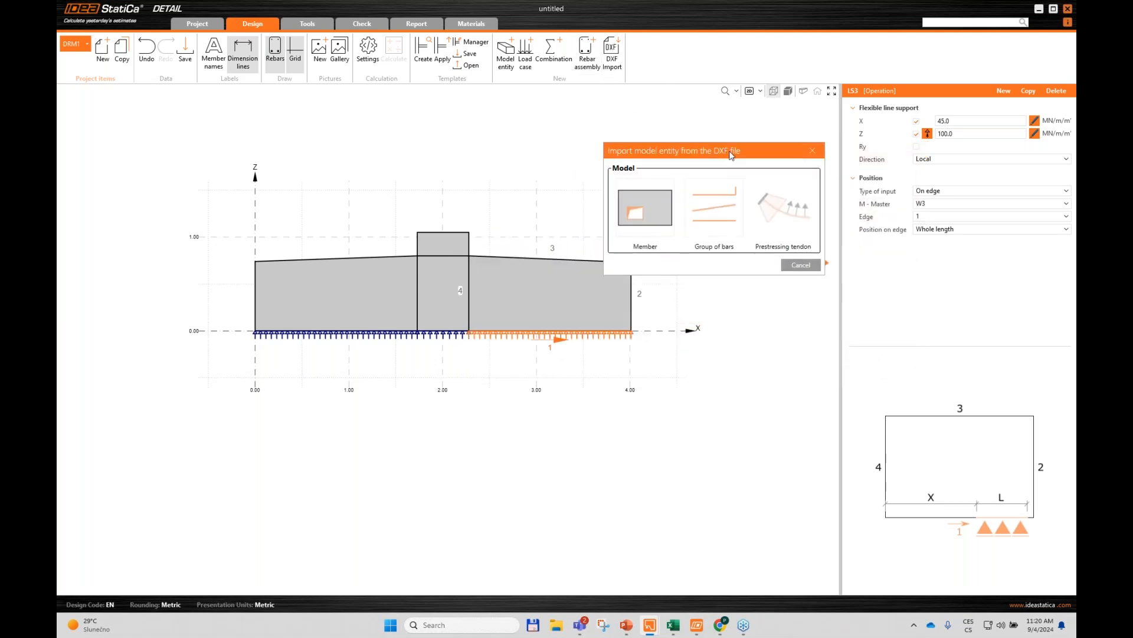
{"action": "left_click", "coordinate": [725, 206]}
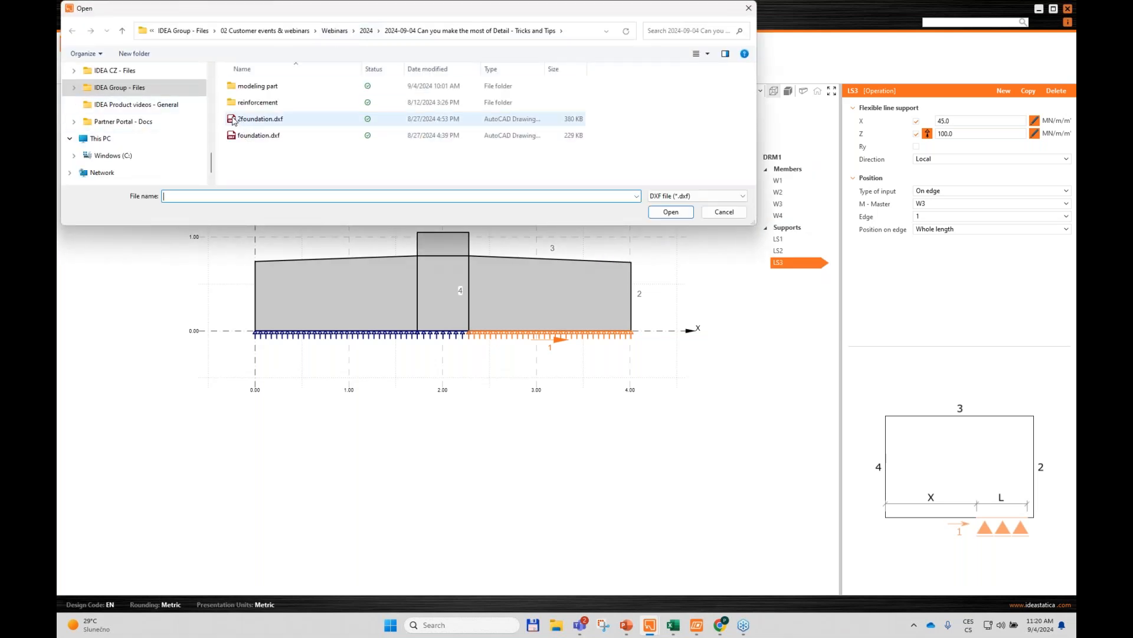
{"action": "left_click", "coordinate": [252, 125]}
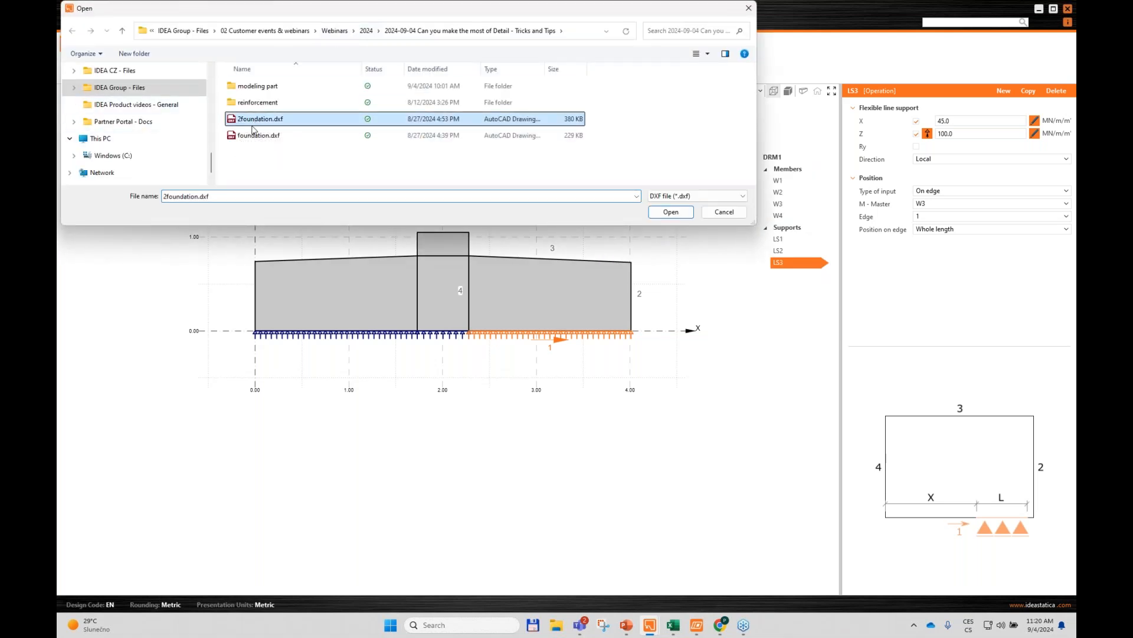
{"action": "left_click", "coordinate": [671, 212]}
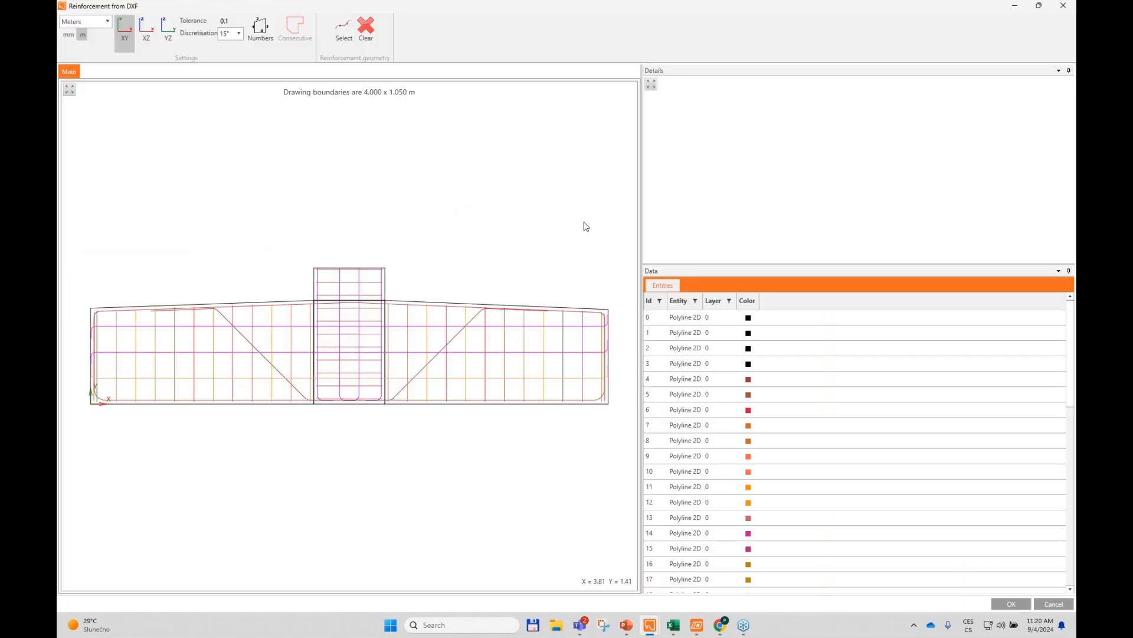
Step: Select the bent bar, upper bar and lower bar polylines (entities 4, 6 and 5) and import them as reinforcement
{"action": "mouse_move", "coordinate": [548, 3]}
{"action": "left_mouse_down"}
{"action": "mouse_move", "coordinate": [521, 76]}
{"action": "mouse_move", "coordinate": [530, 79]}
{"action": "left_mouse_up"}
{"action": "left_click", "coordinate": [758, 75]}
{"action": "left_click", "coordinate": [457, 340]}
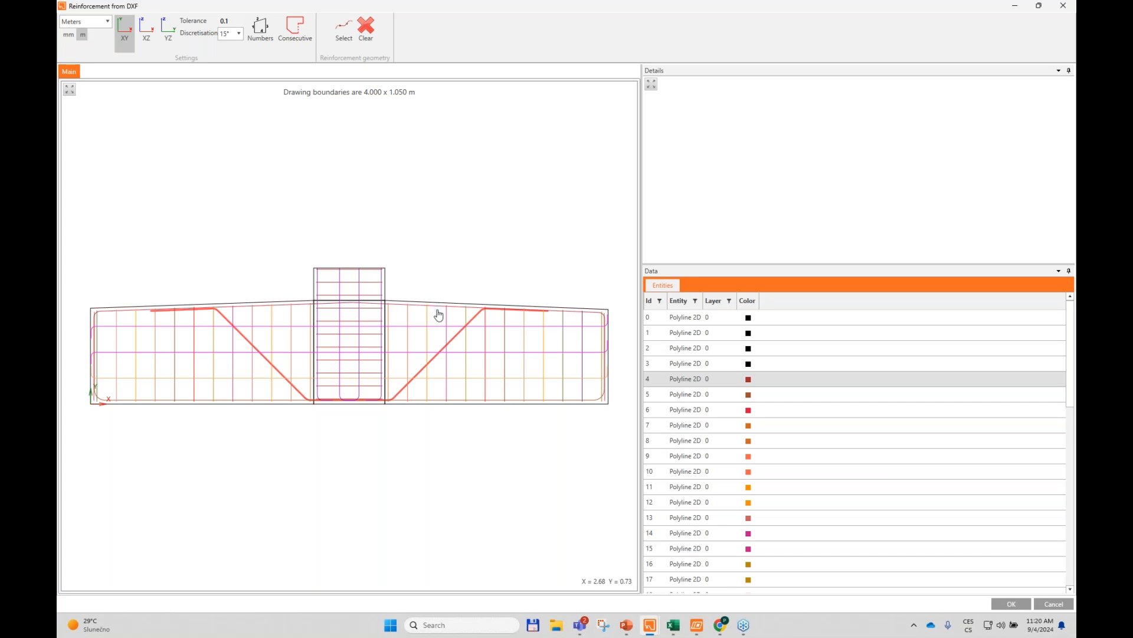
{"action": "left_click", "coordinate": [443, 314]}
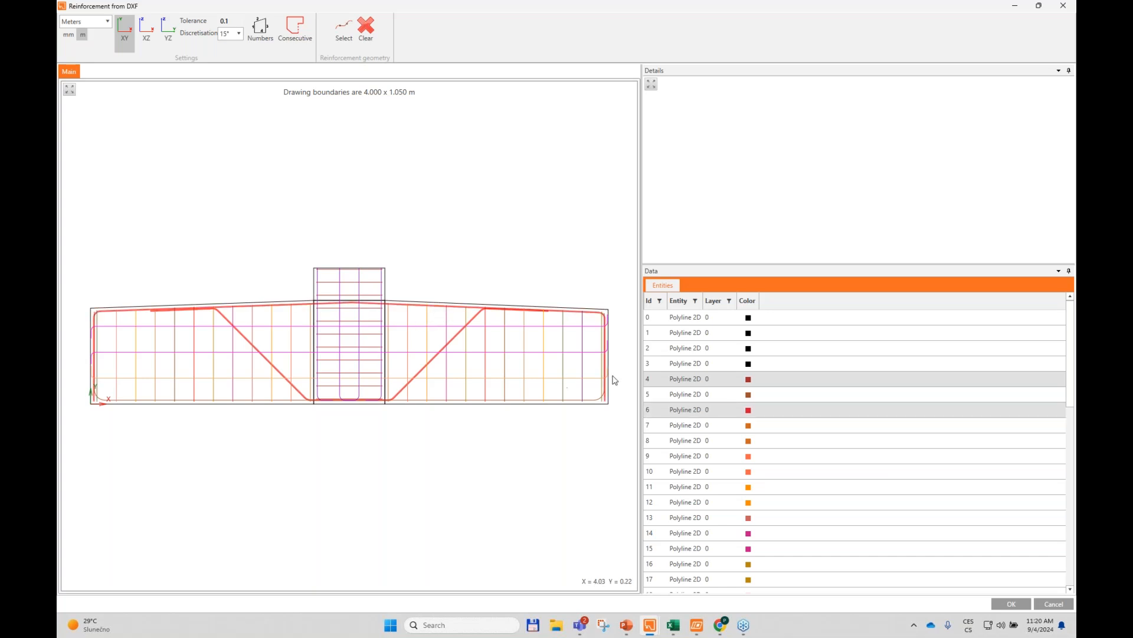
{"action": "left_click", "coordinate": [596, 402]}
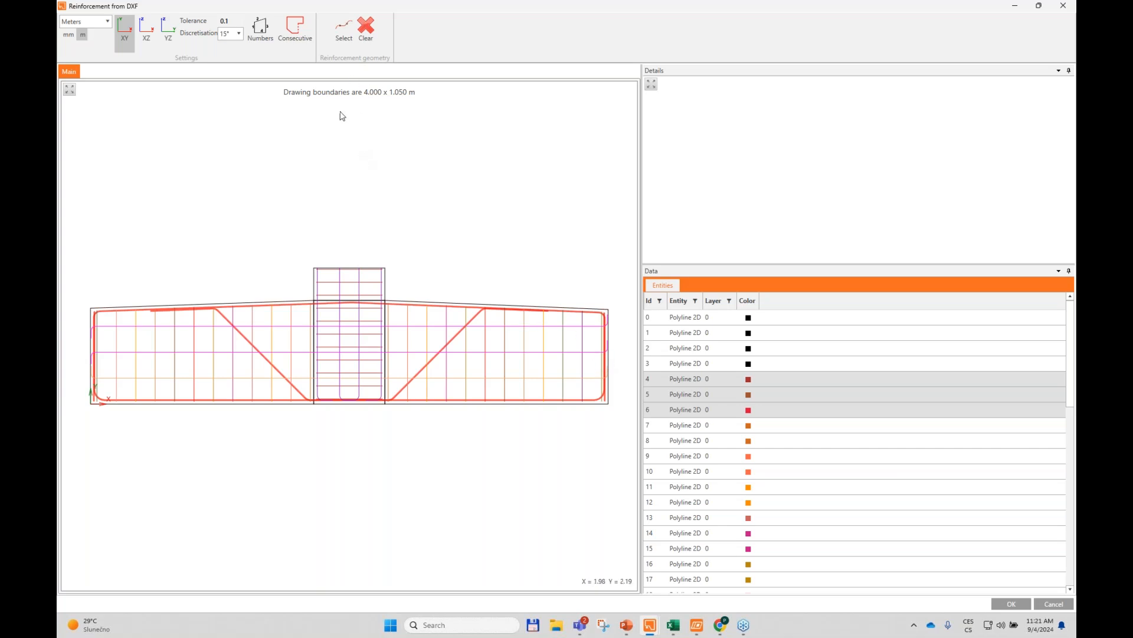
{"action": "left_click", "coordinate": [341, 46]}
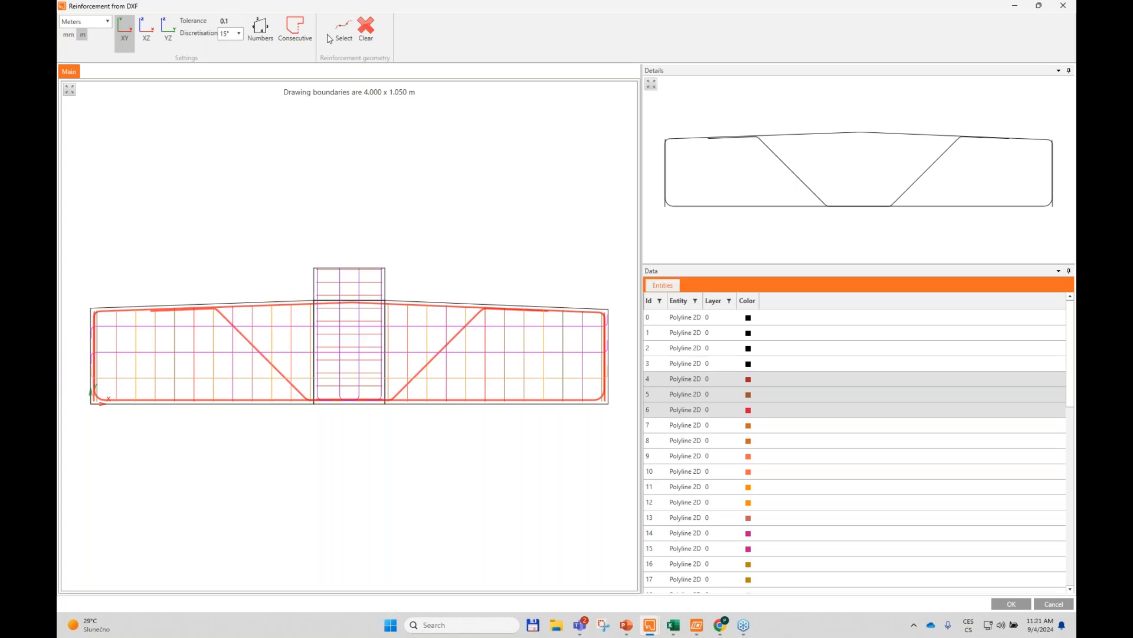
{"action": "left_click", "coordinate": [1011, 603]}
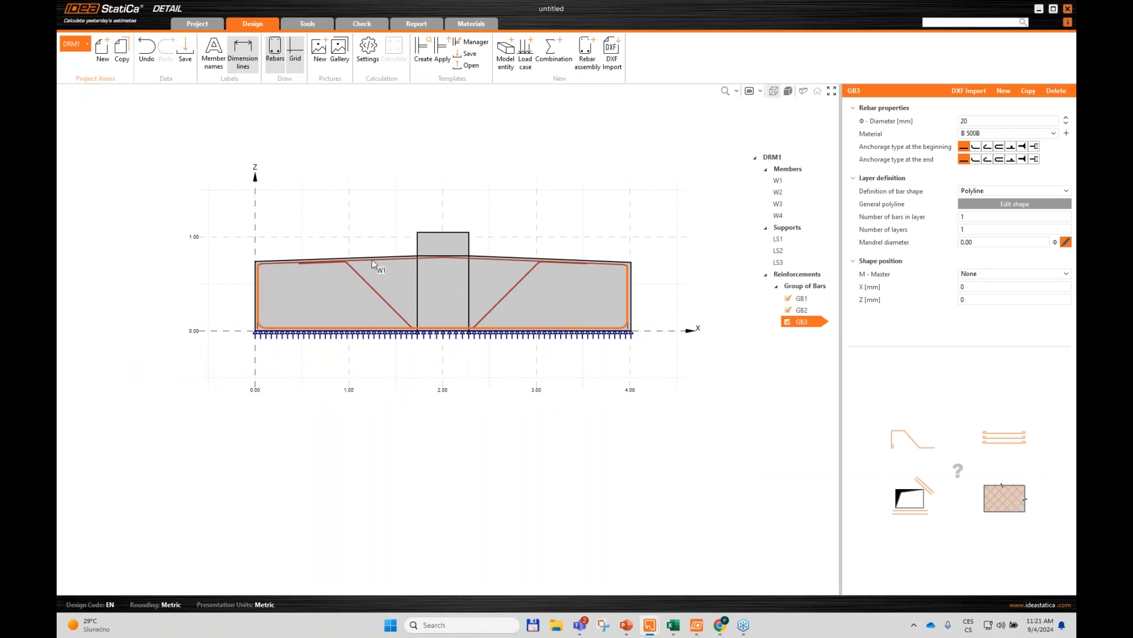
Step: Review the rebar properties of the imported bar groups GB2 and GB3
{"action": "left_click_drag", "start_coordinate": [581, 248], "coordinate": [564, 267]}
{"action": "scroll", "coordinate": [559, 295], "scroll_direction": "up", "scroll_amount": 2}
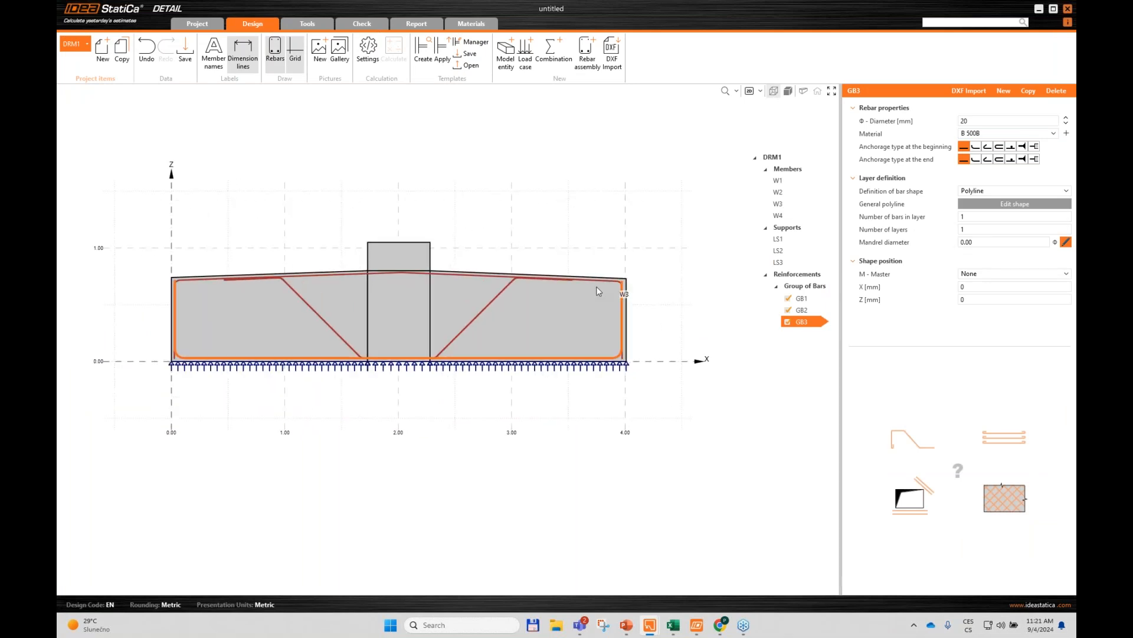
{"action": "left_click", "coordinate": [801, 310]}
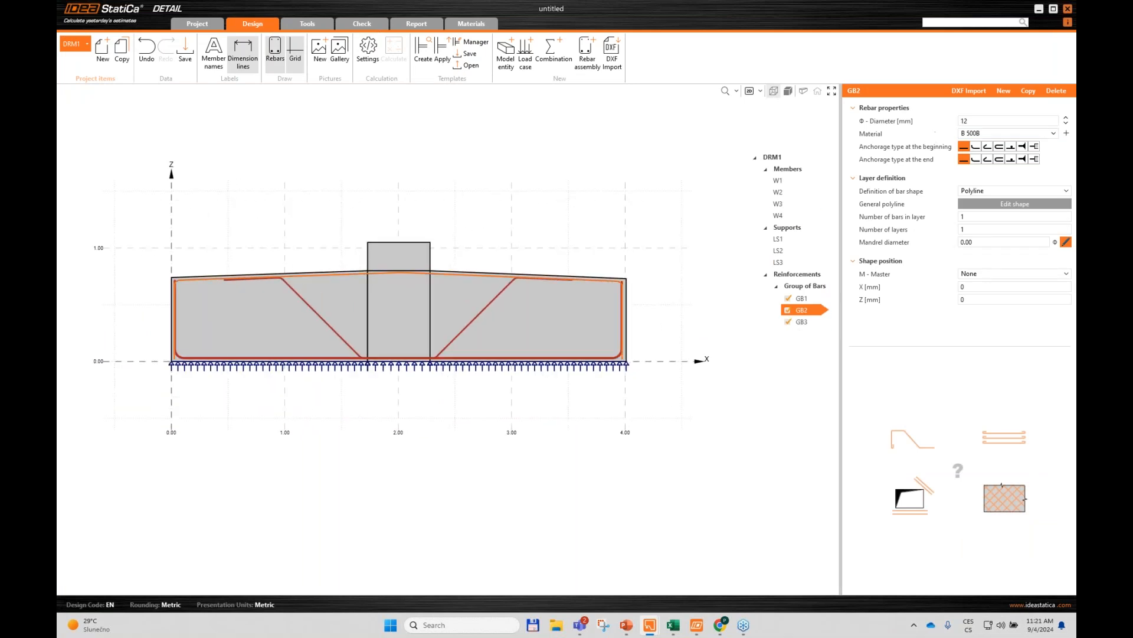
{"action": "left_click", "coordinate": [620, 359]}
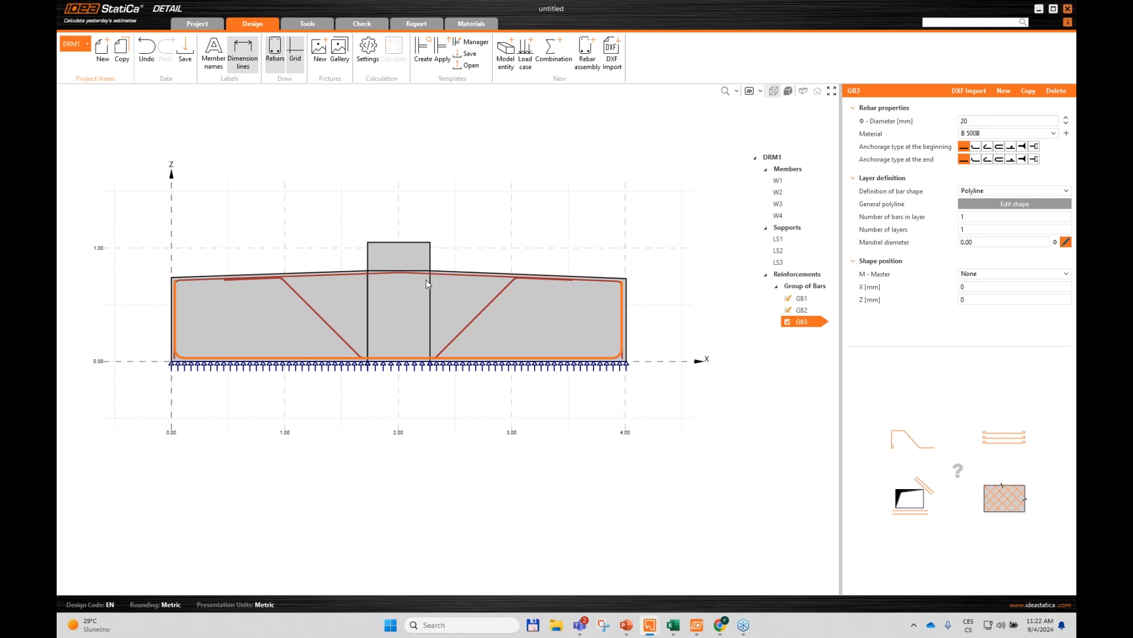
Step: Add a new group of bars and set its diameter to 12 mm
{"action": "left_click_drag", "start_coordinate": [188, 226], "coordinate": [226, 227]}
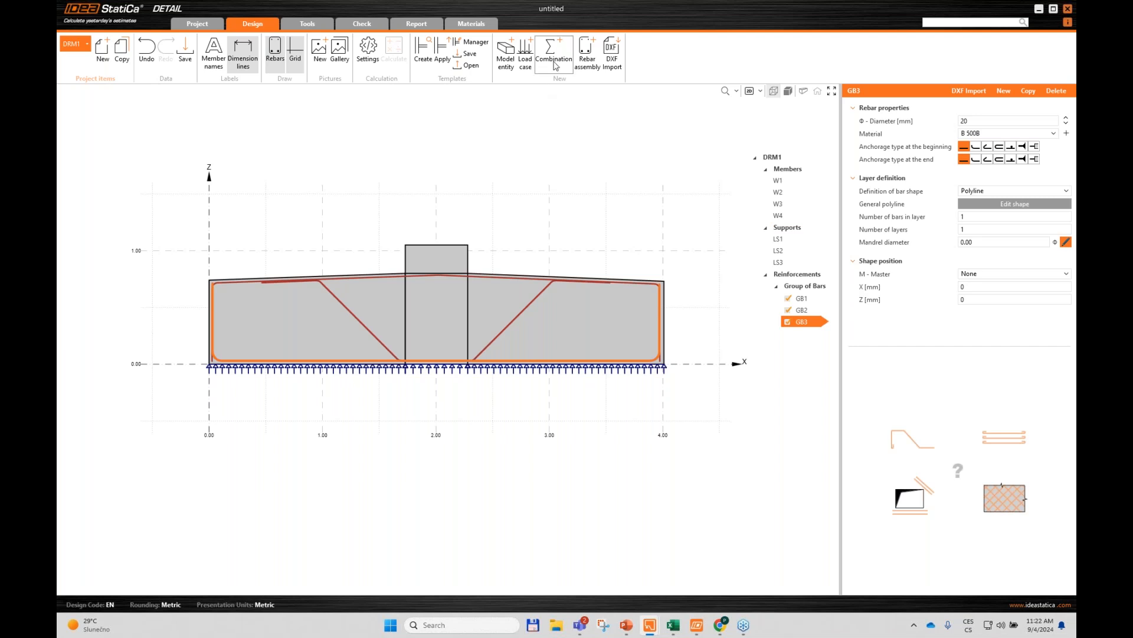
{"action": "left_click", "coordinate": [587, 54]}
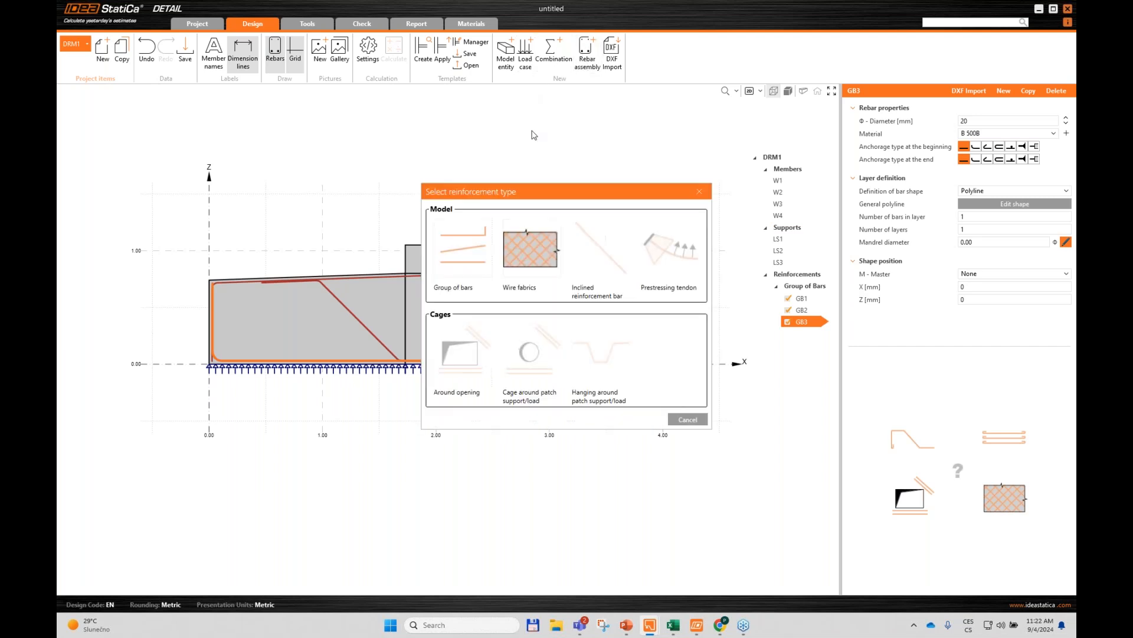
{"action": "left_click", "coordinate": [467, 256]}
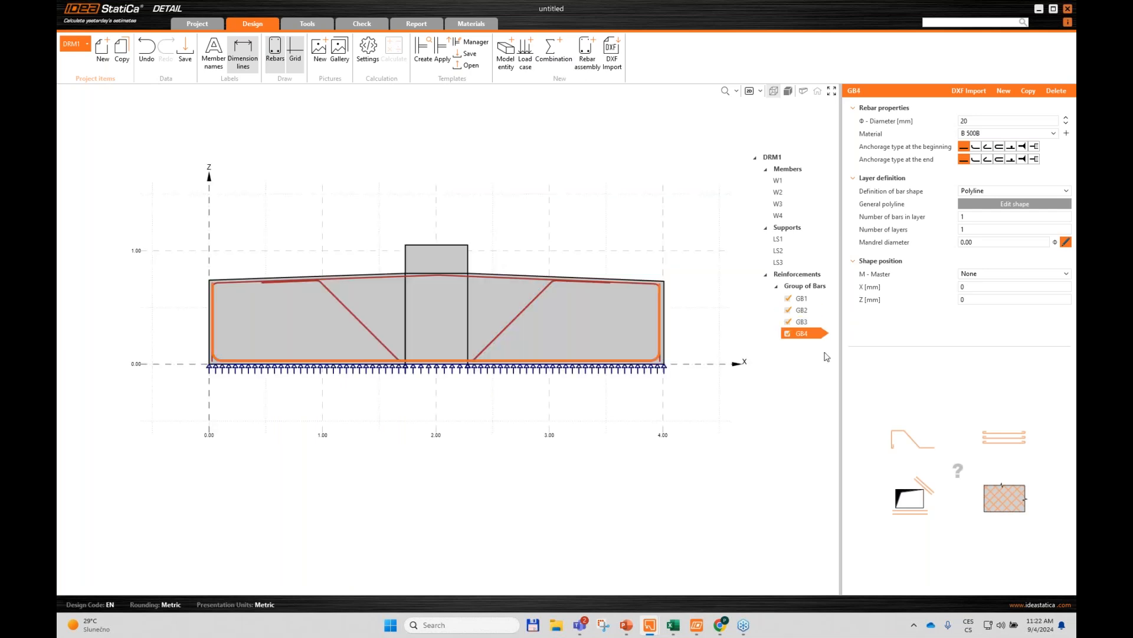
{"action": "left_click", "coordinate": [945, 124]}
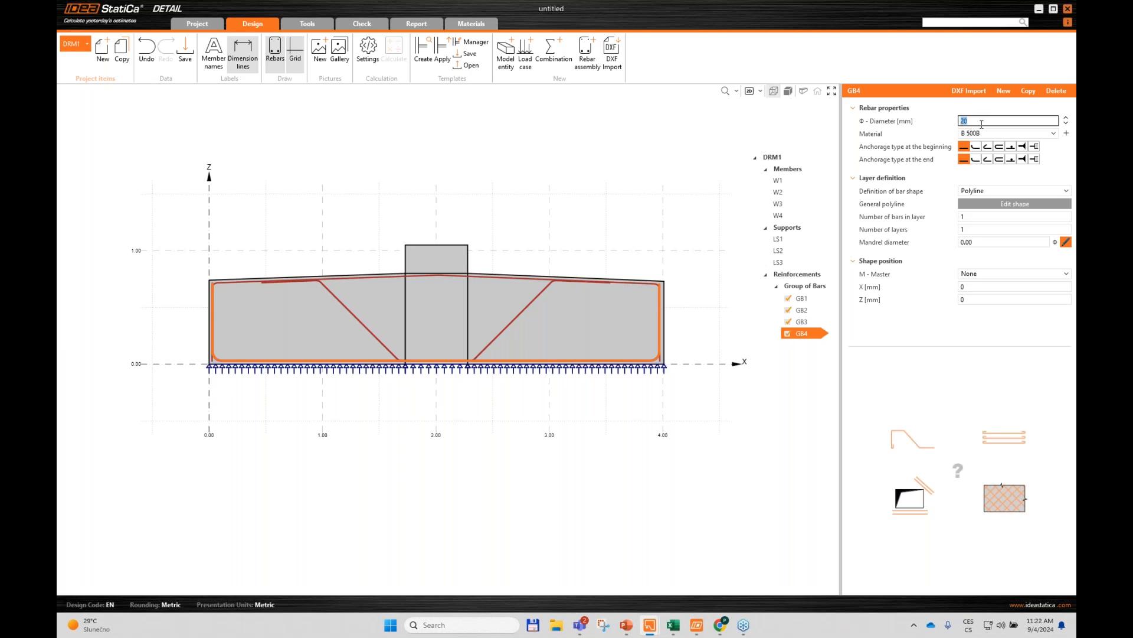
{"action": "type", "text": "12"}
{"action": "key", "text": "Tab"}
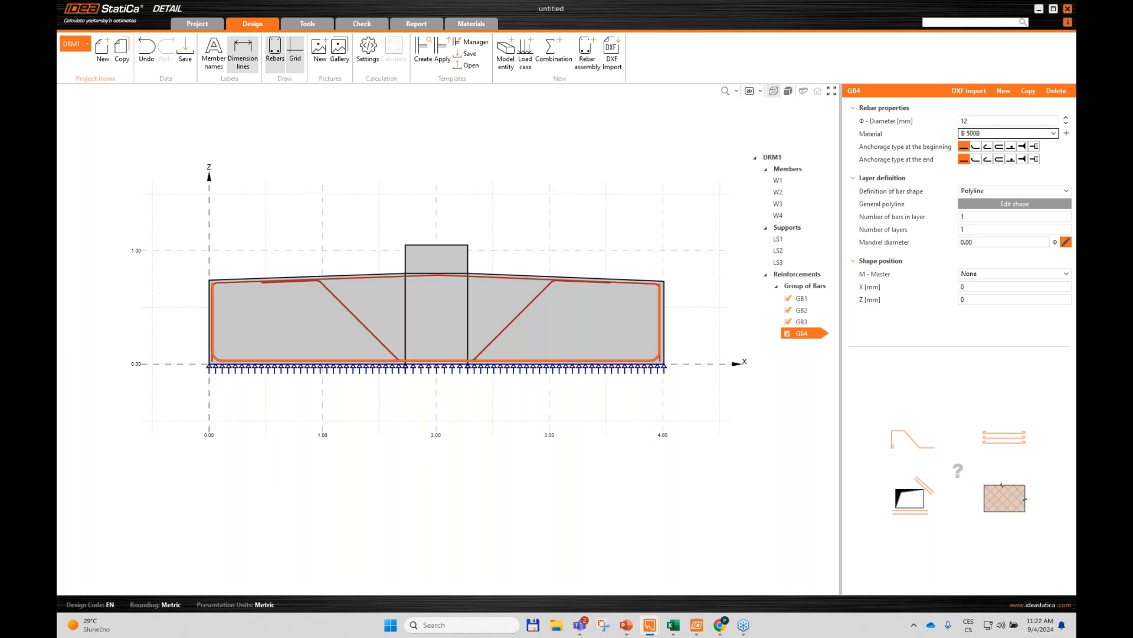
Step: Give the new group of bars bend anchorage at both ends and define its bar shape by two points
{"action": "left_click", "coordinate": [975, 147]}
{"action": "left_click", "coordinate": [975, 159]}
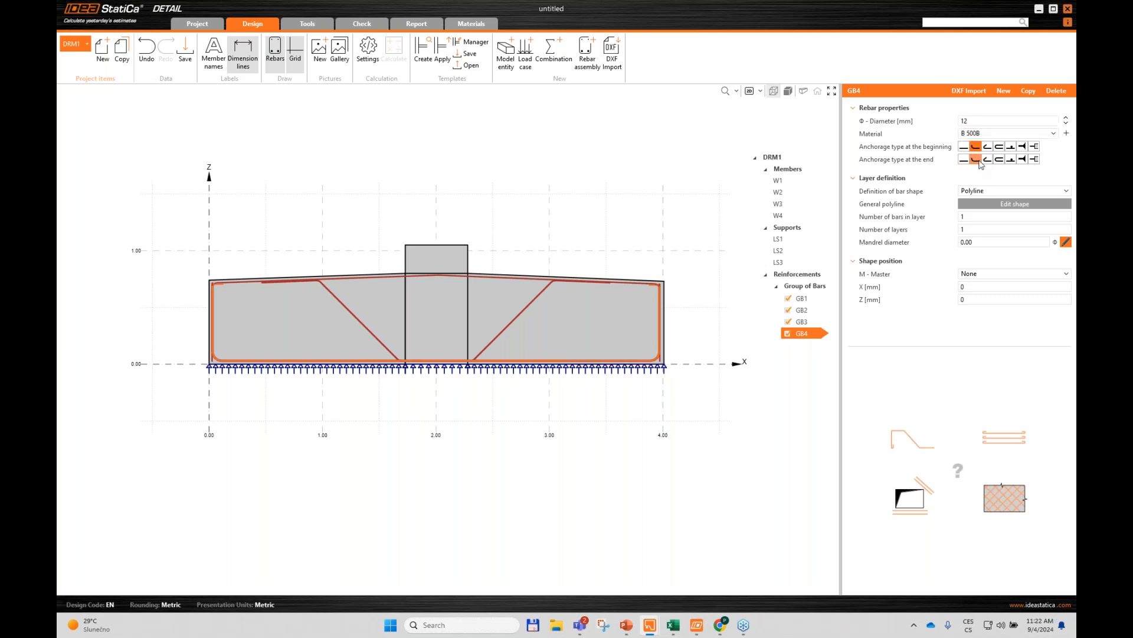
{"action": "left_click", "coordinate": [995, 191]}
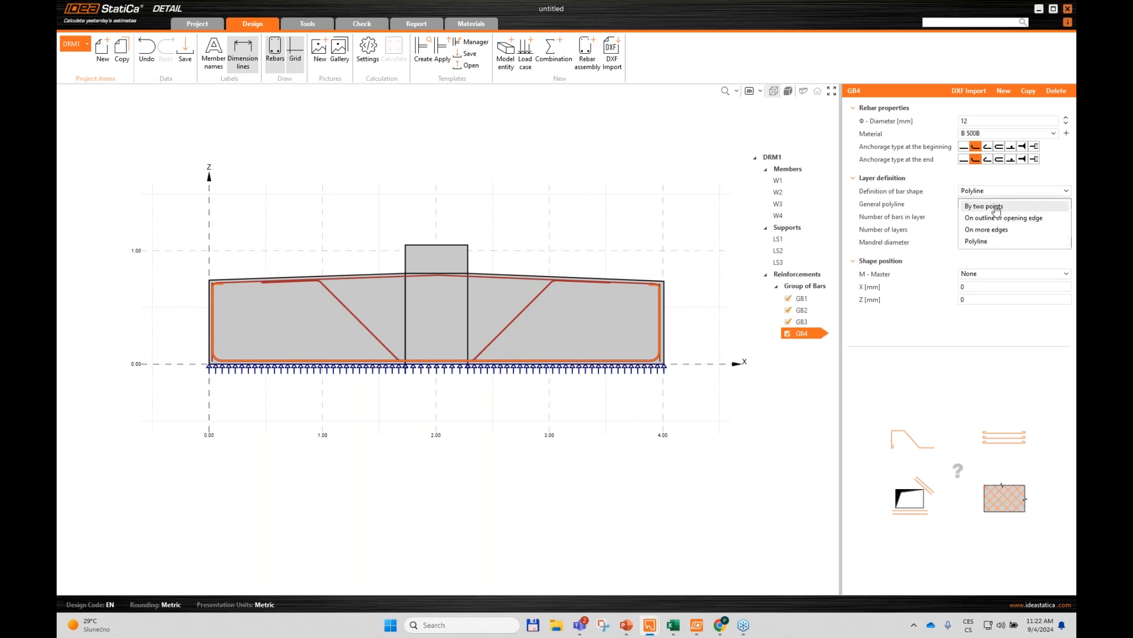
{"action": "left_click", "coordinate": [994, 207]}
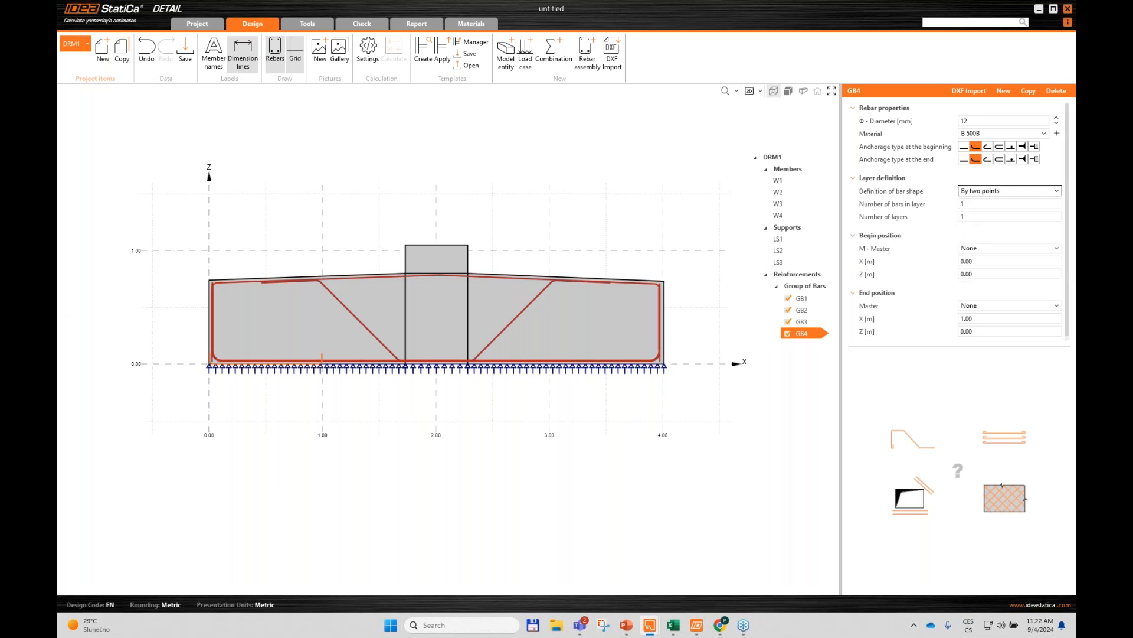
Step: Set bar group GB4 to 7 bars in a layer and 3 layers
{"action": "double_click", "coordinate": [971, 204]}
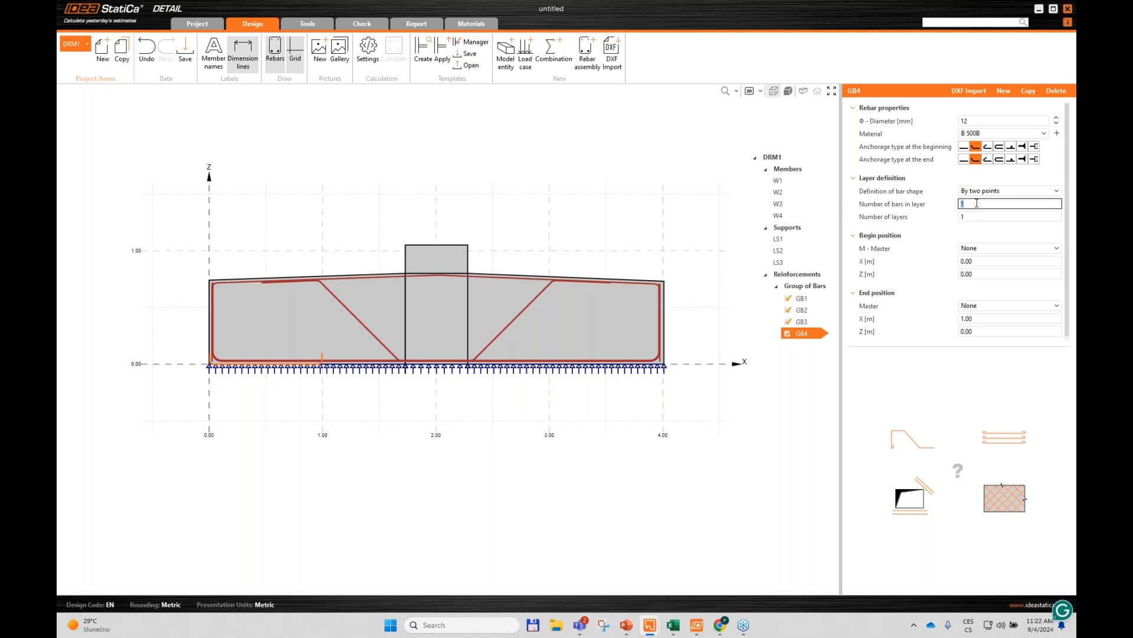
{"action": "left_click", "coordinate": [983, 250]}
{"action": "left_click", "coordinate": [983, 249]}
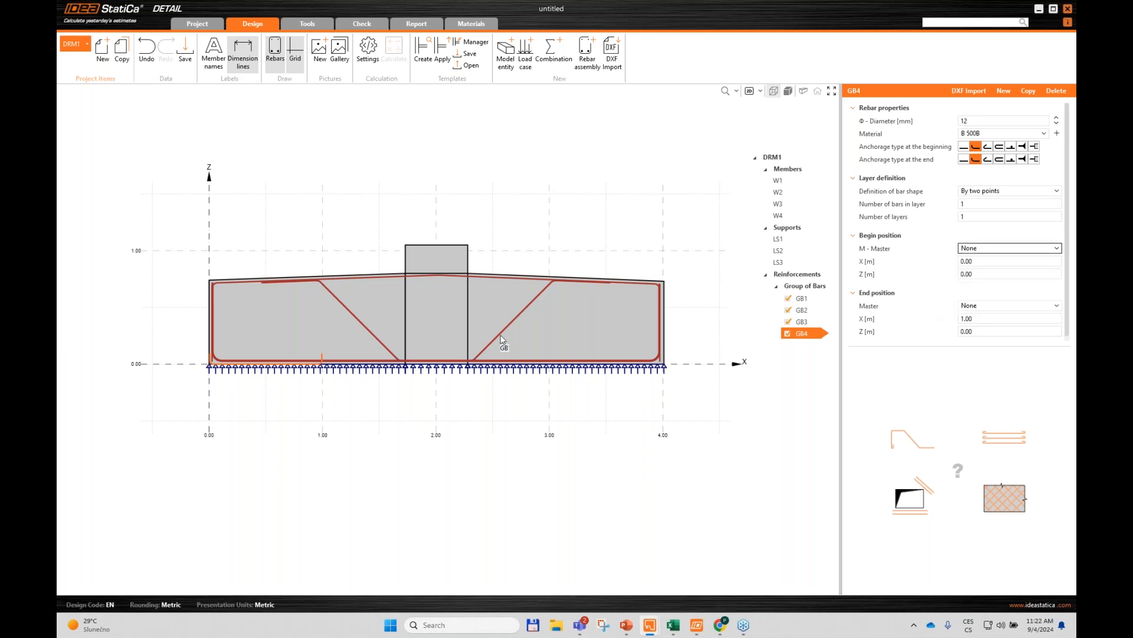
{"action": "left_click", "coordinate": [979, 205]}
{"action": "type", "text": "7"}
{"action": "key", "text": "Tab"}
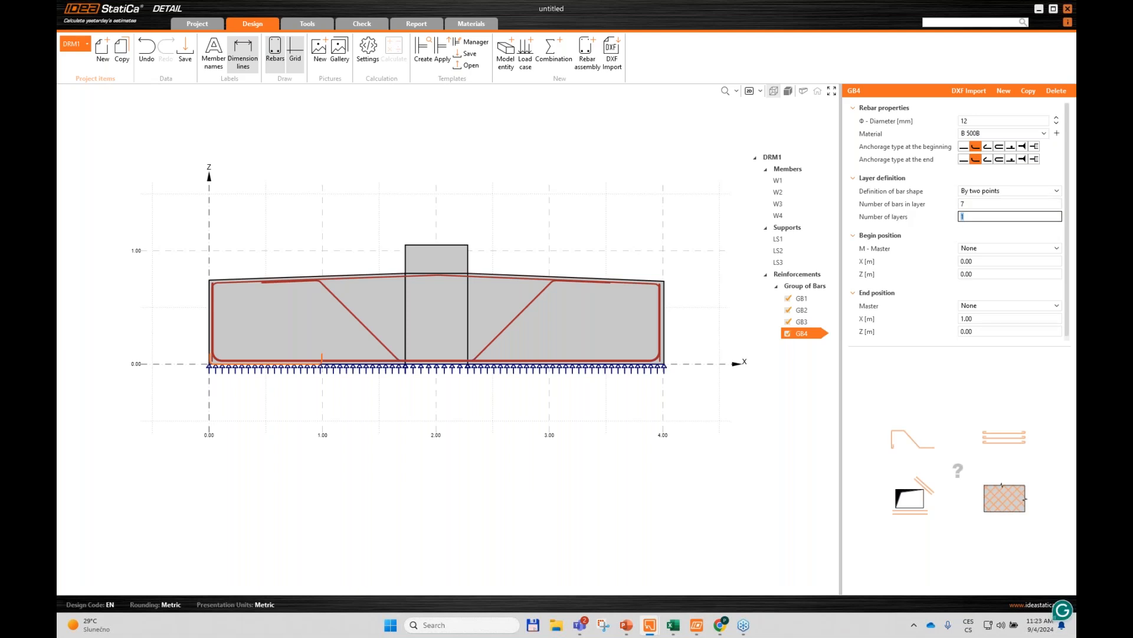
{"action": "left_click", "coordinate": [981, 218]}
{"action": "key", "text": "BackSpace"}
{"action": "type", "text": "3"}
{"action": "key", "text": "Tab"}
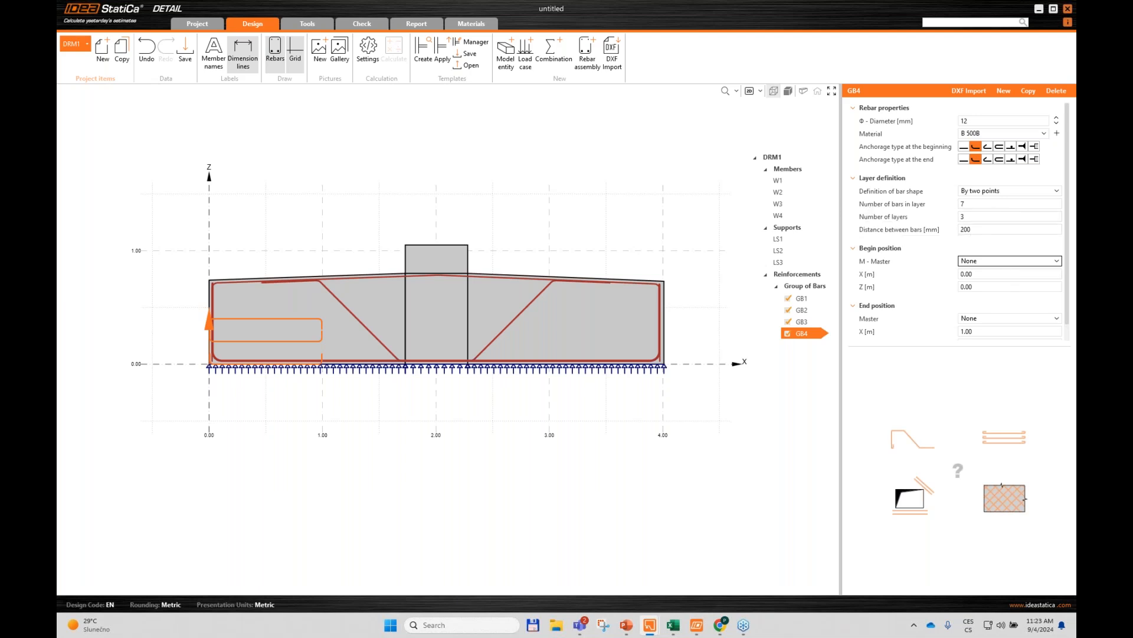
Step: Reference the begin position of GB4 to master W1, master point 1, with a Z offset of 0.20 m
{"action": "left_click", "coordinate": [998, 261]}
{"action": "left_click", "coordinate": [978, 288]}
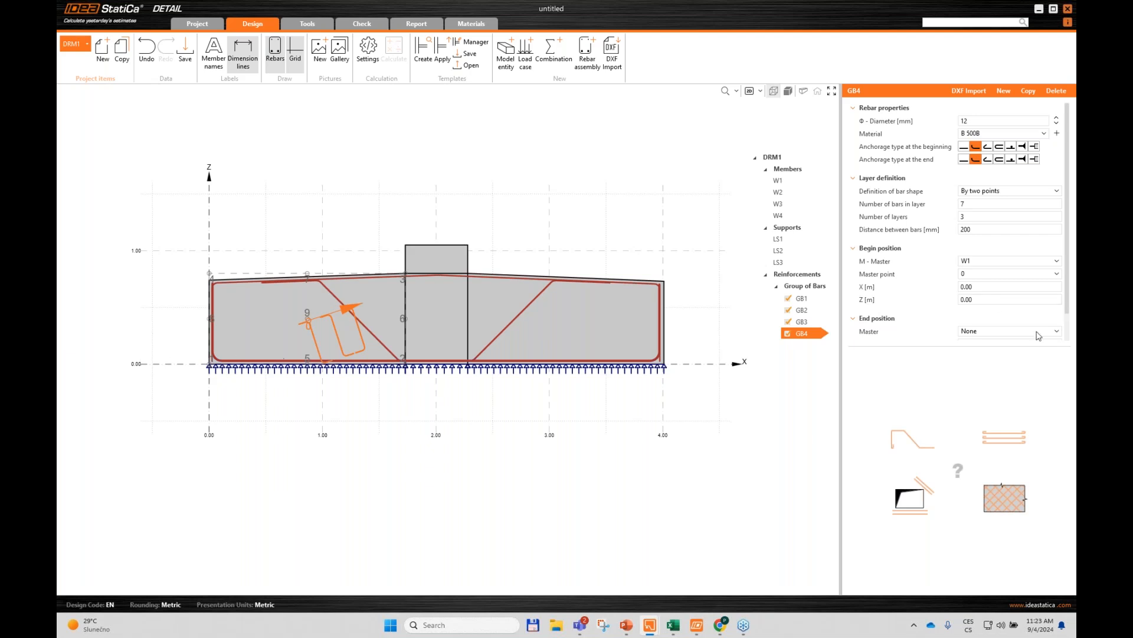
{"action": "left_click", "coordinate": [996, 275]}
{"action": "left_click", "coordinate": [992, 301]}
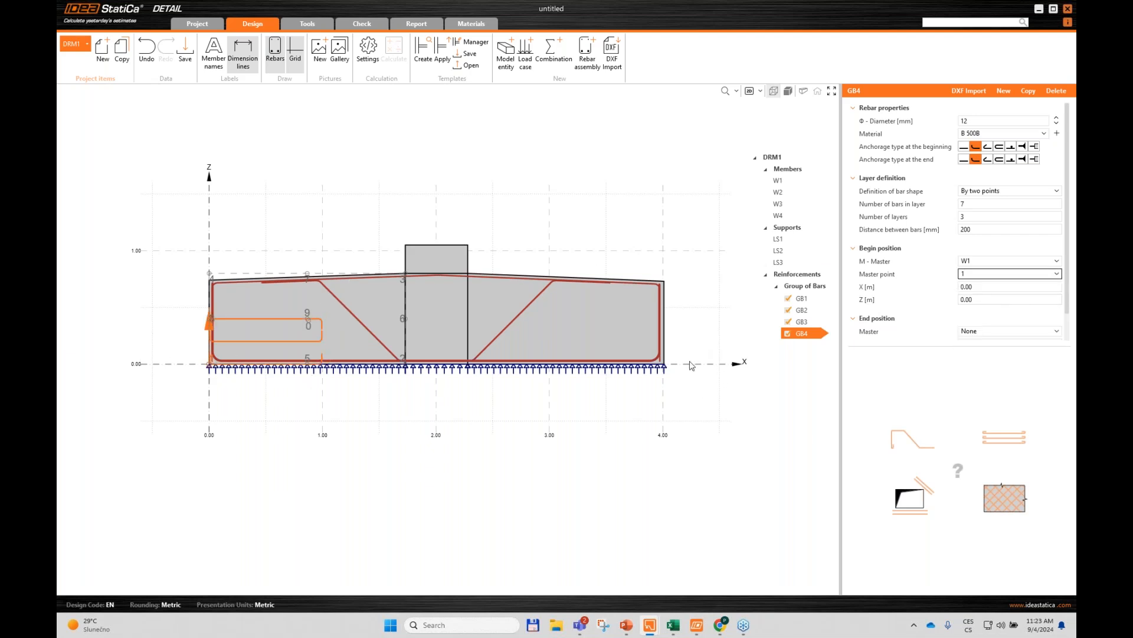
{"action": "left_click", "coordinate": [976, 300]}
{"action": "type", "text": "0."}
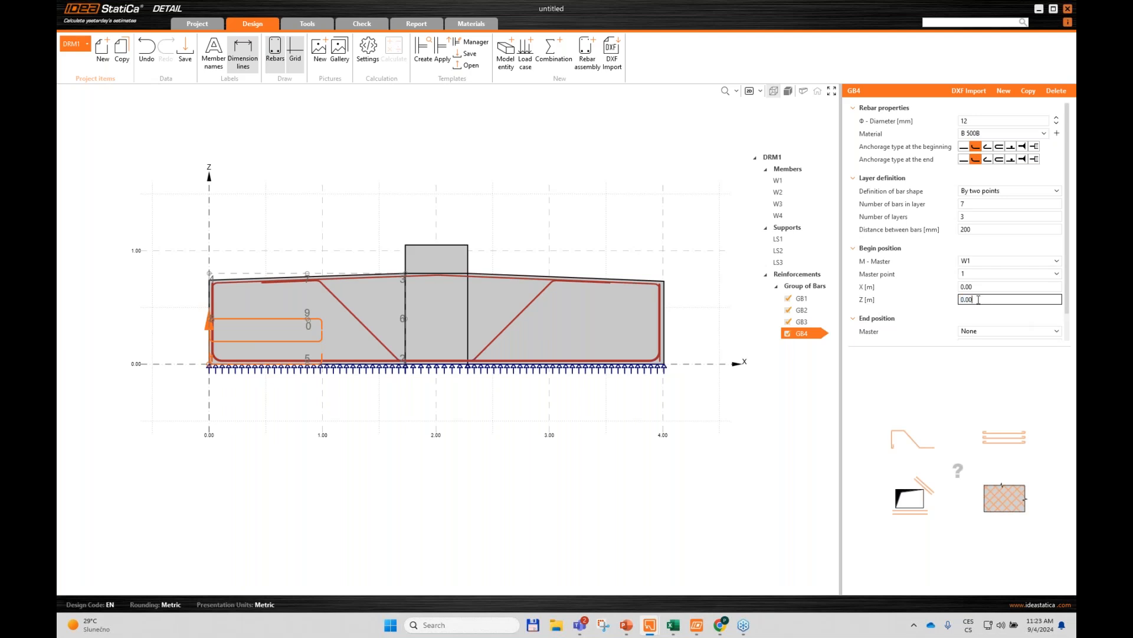
{"action": "type", "text": "2"}
{"action": "key", "text": "Tab"}
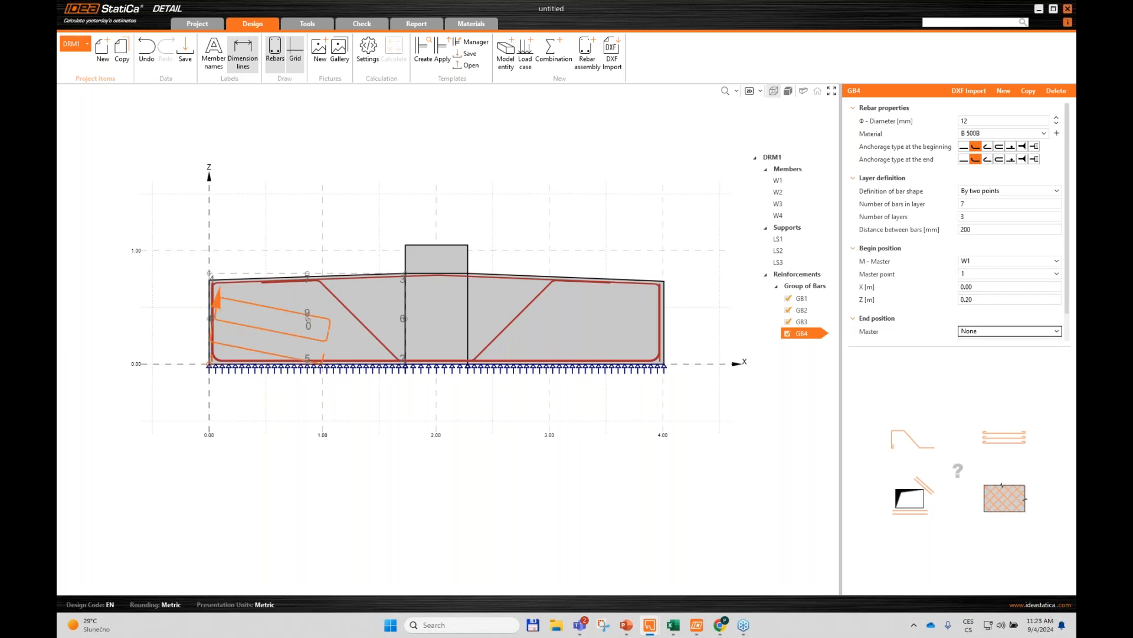
Step: Reference the end position of GB4 to master W3, master point 2
{"action": "scroll", "coordinate": [984, 302], "scroll_direction": "down", "scroll_amount": 2}
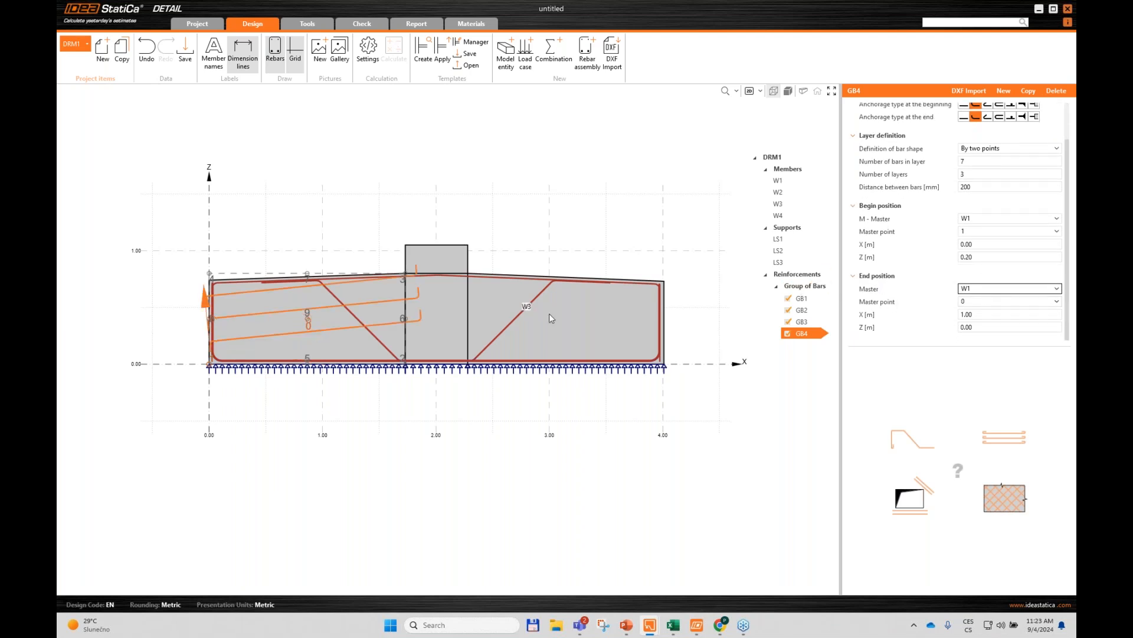
{"action": "left_click", "coordinate": [977, 289]}
{"action": "left_click", "coordinate": [983, 338]}
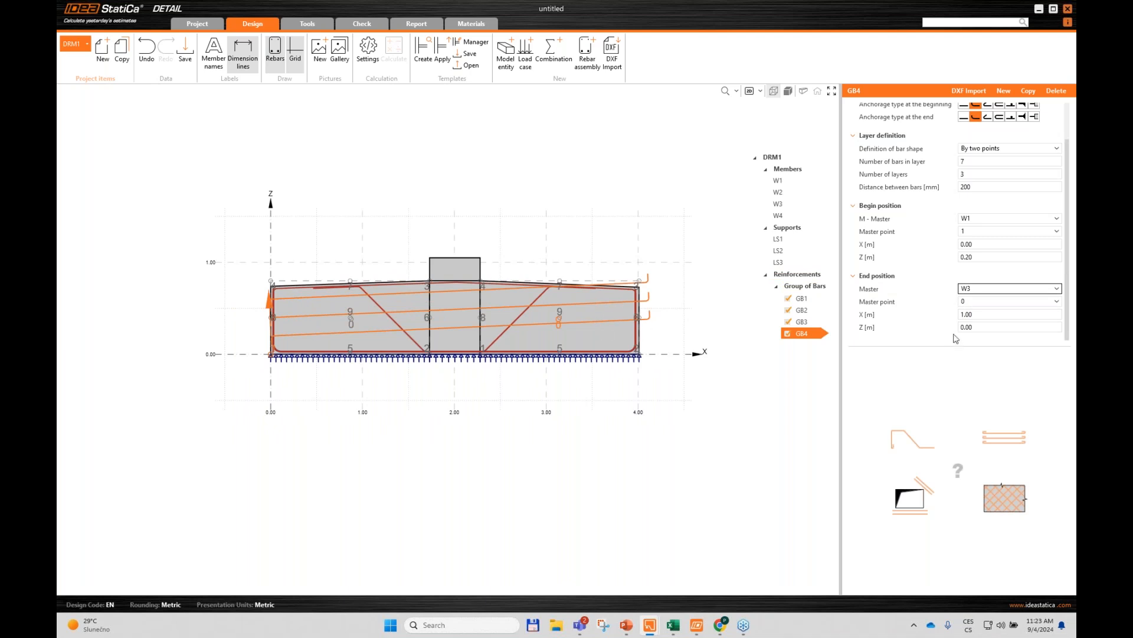
{"action": "left_click", "coordinate": [987, 302]}
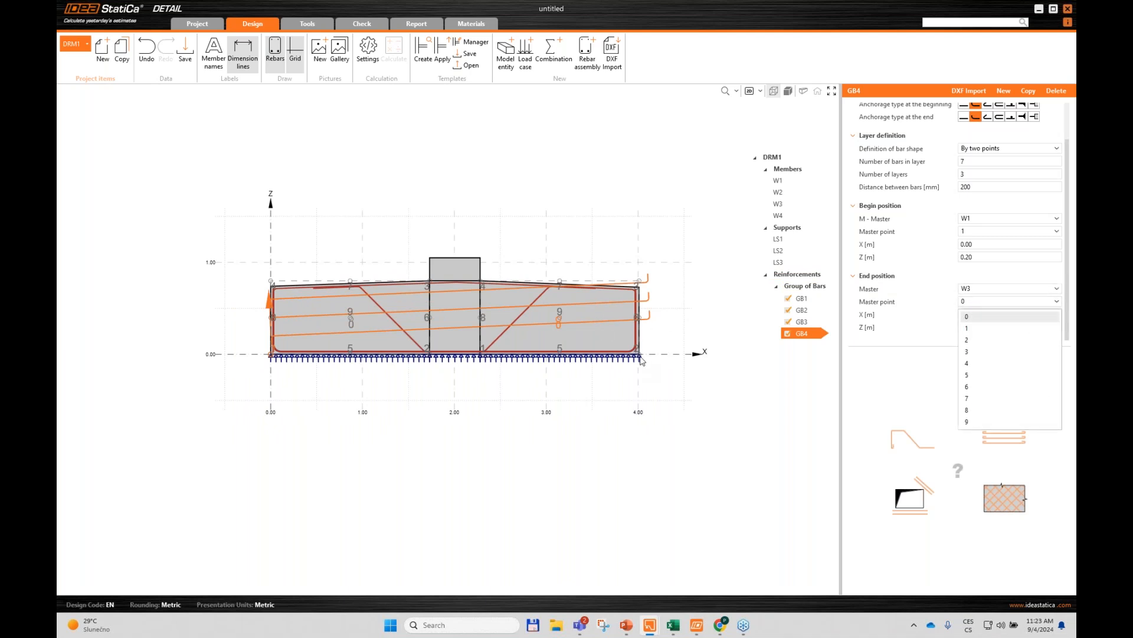
{"action": "left_click", "coordinate": [977, 340]}
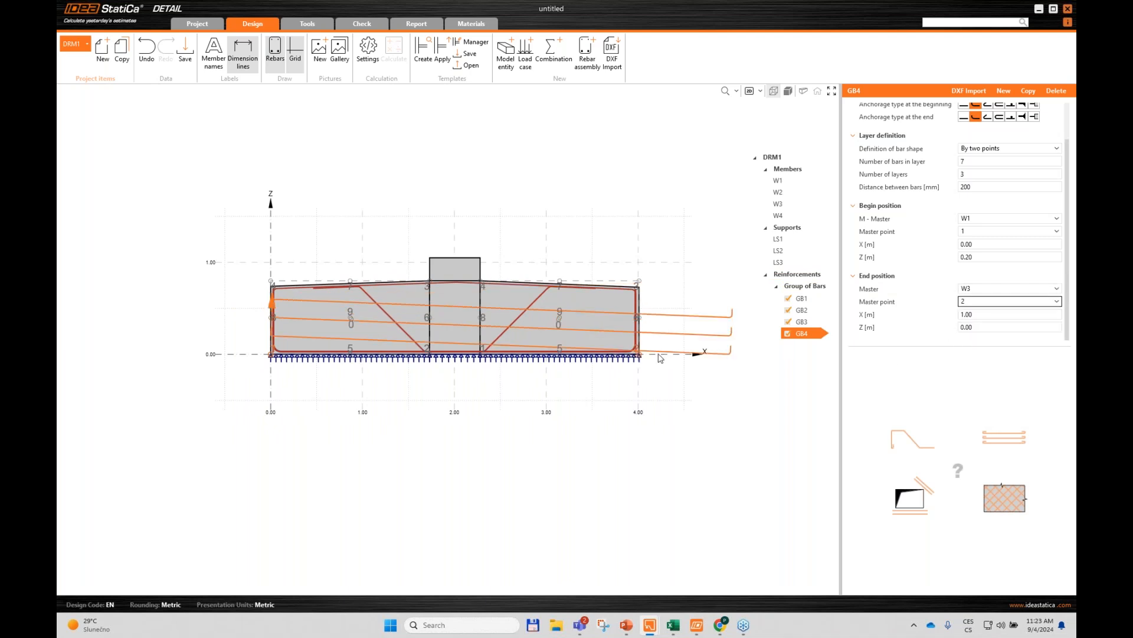
Step: Set the end position offsets of GB4 to Z 0.20 m and X 0.00 m
{"action": "left_click", "coordinate": [969, 327]}
{"action": "key", "text": "BackSpace"}
{"action": "type", "text": "2"}
{"action": "key", "text": "Return"}
{"action": "left_click_drag", "start_coordinate": [976, 314], "coordinate": [886, 317]}
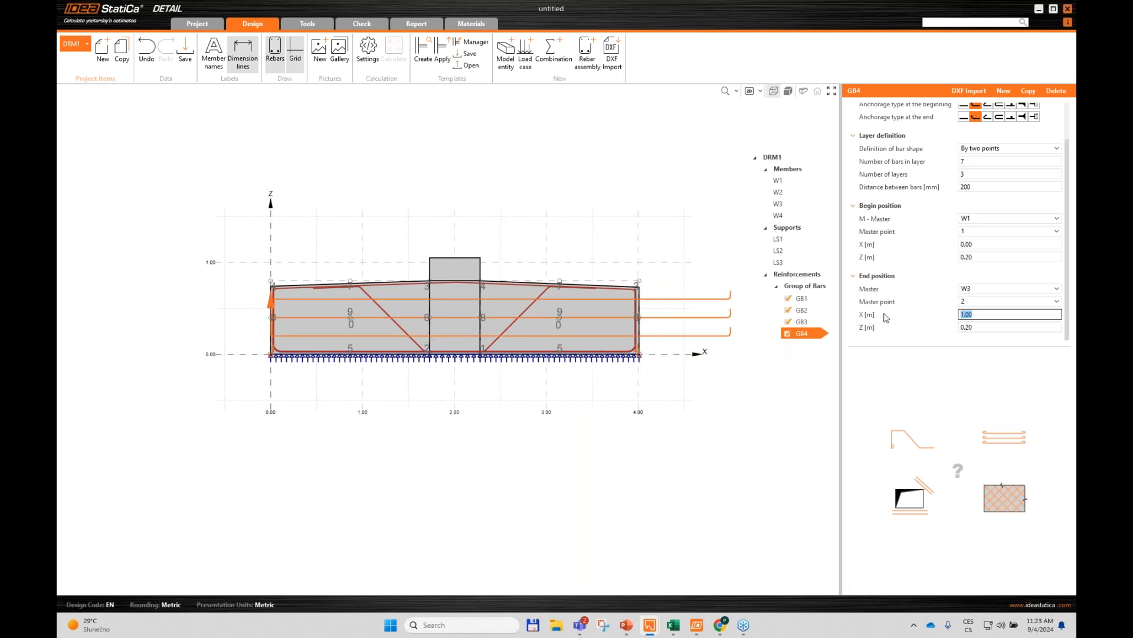
{"action": "type", "text": "0"}
{"action": "key", "text": "Tab"}
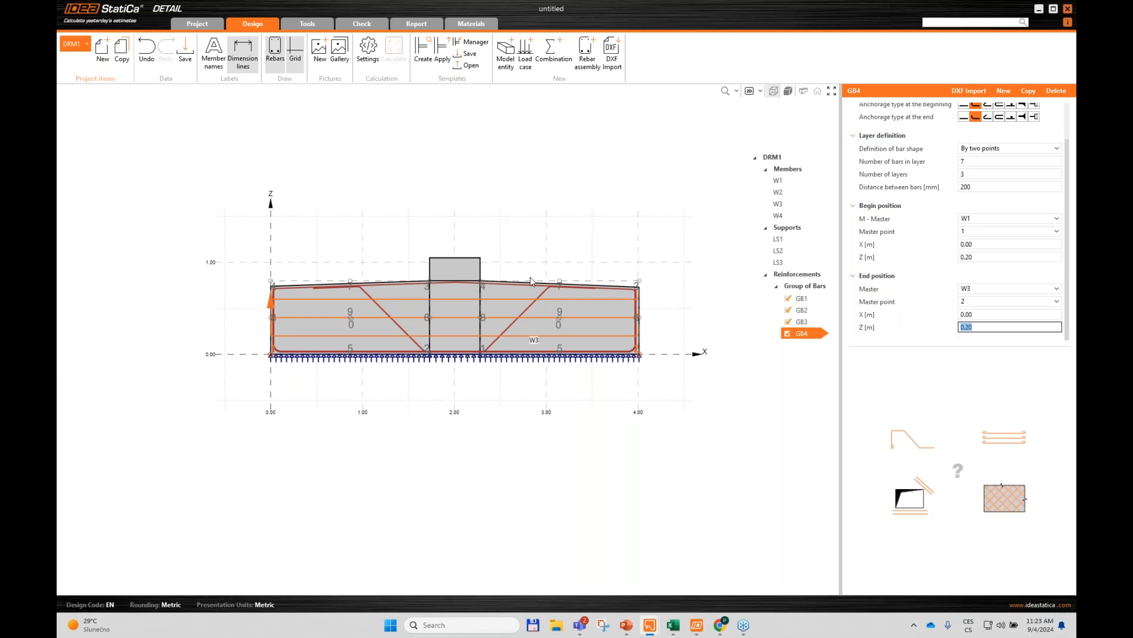
{"action": "scroll", "coordinate": [496, 246], "scroll_direction": "up", "scroll_amount": 2}
{"action": "left_click_drag", "start_coordinate": [496, 247], "coordinate": [445, 224]}
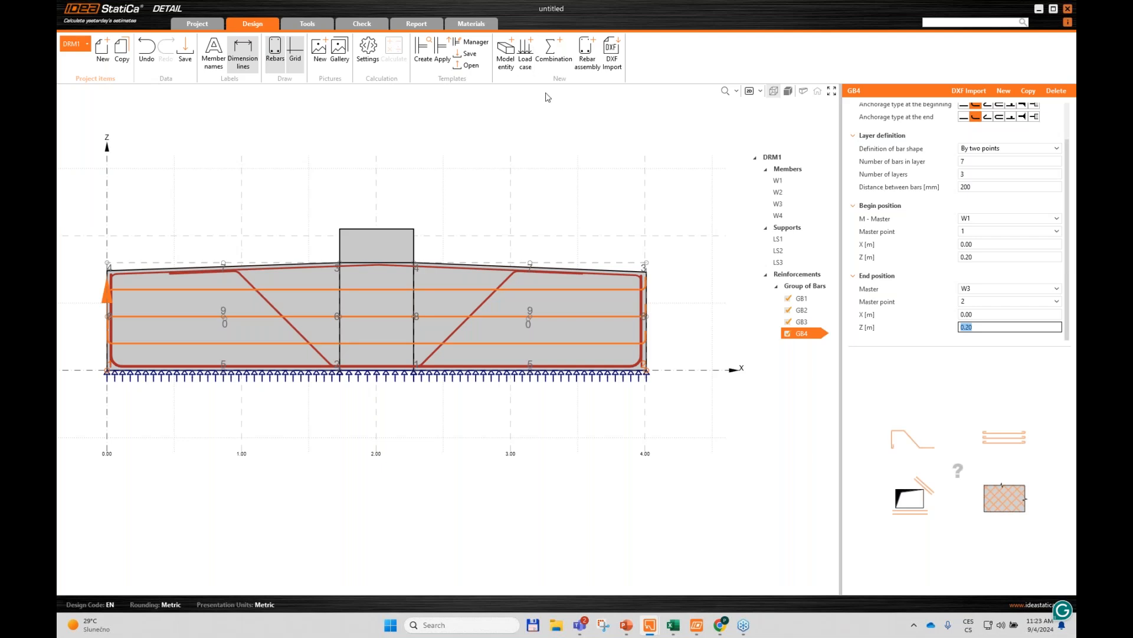
Step: Add another reinforcement entity of type Group of bars and set its diameter to 16 mm
{"action": "left_click", "coordinate": [583, 71]}
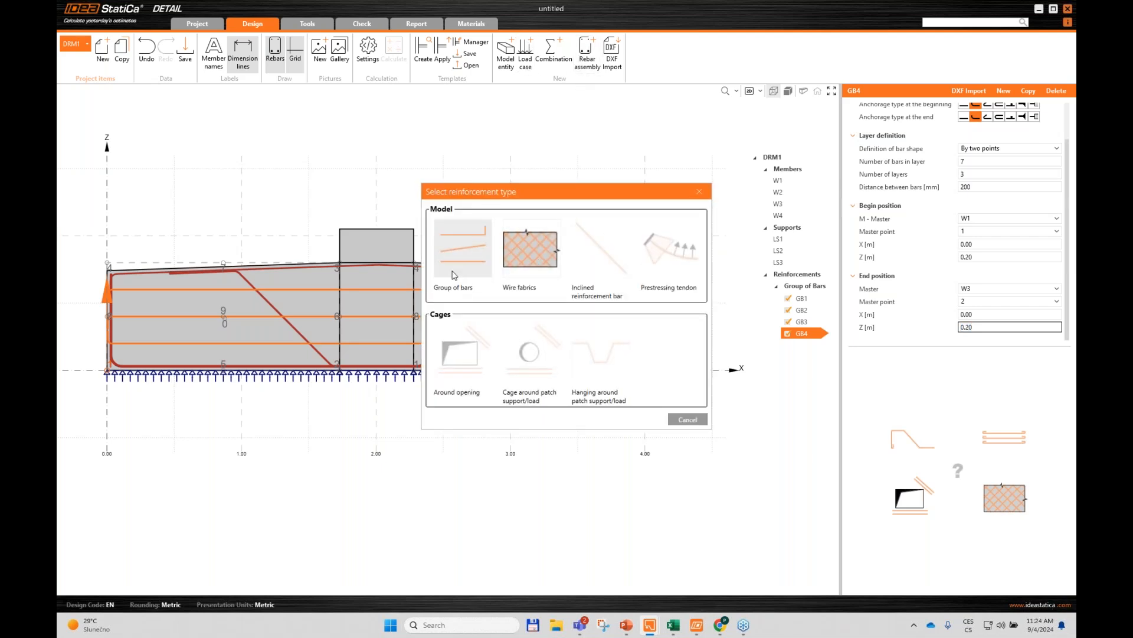
{"action": "left_click", "coordinate": [464, 253]}
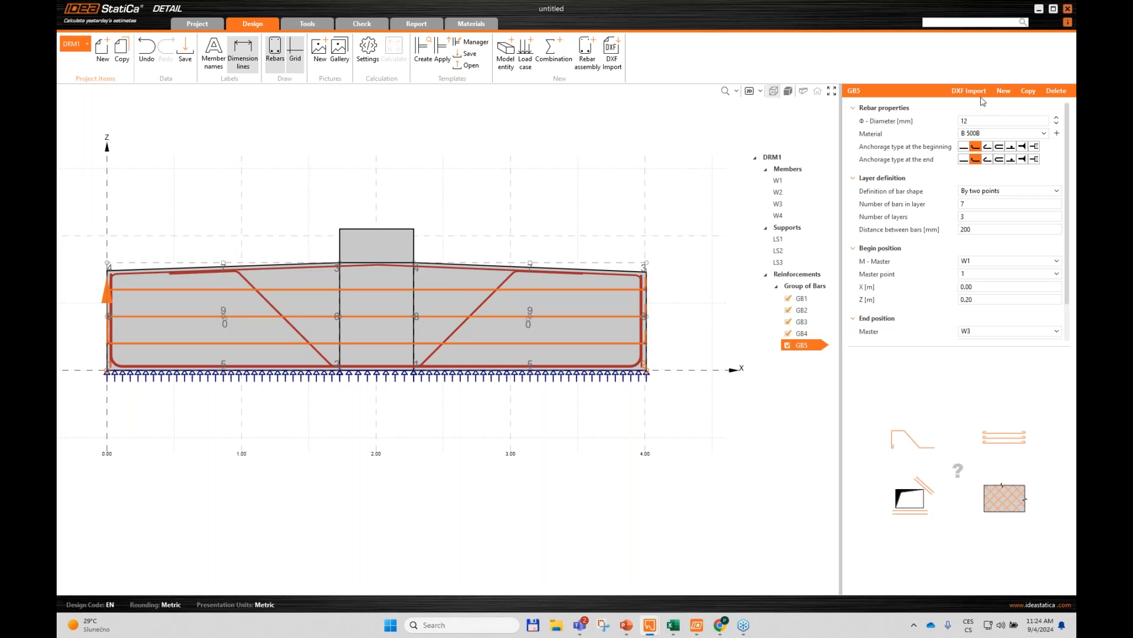
{"action": "left_click", "coordinate": [981, 120]}
{"action": "type", "text": "16"}
{"action": "key", "text": "Tab"}
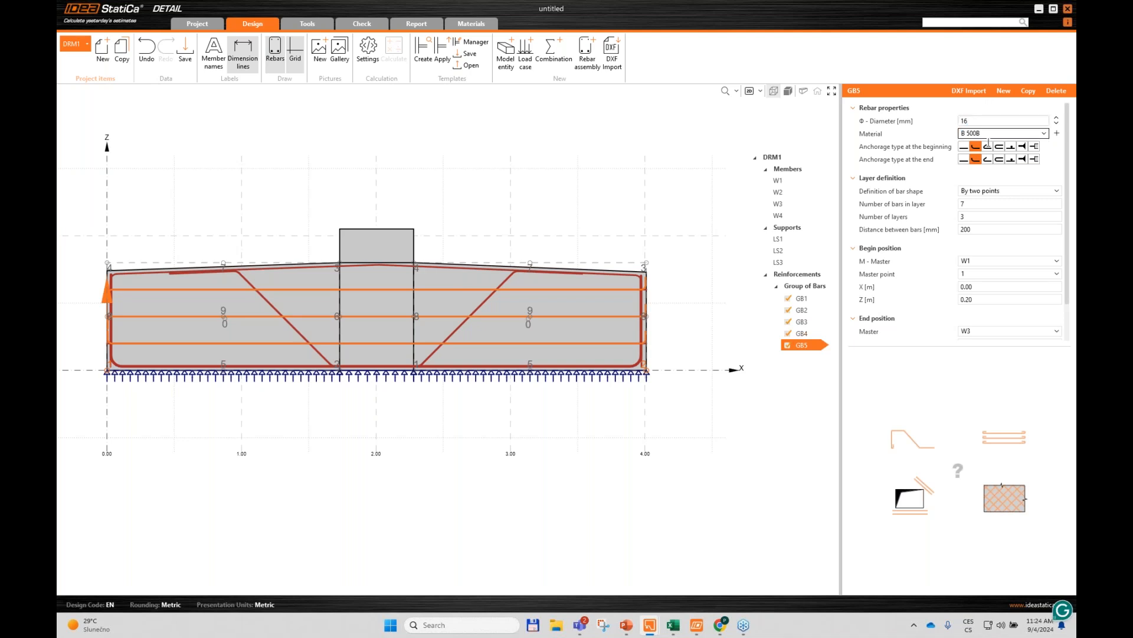
Step: Define the GB5 bars on an outline or opening edge, with bend end anchorage, 4 bars in a layer and 1 layer
{"action": "left_click", "coordinate": [974, 158]}
{"action": "left_click", "coordinate": [1004, 194]}
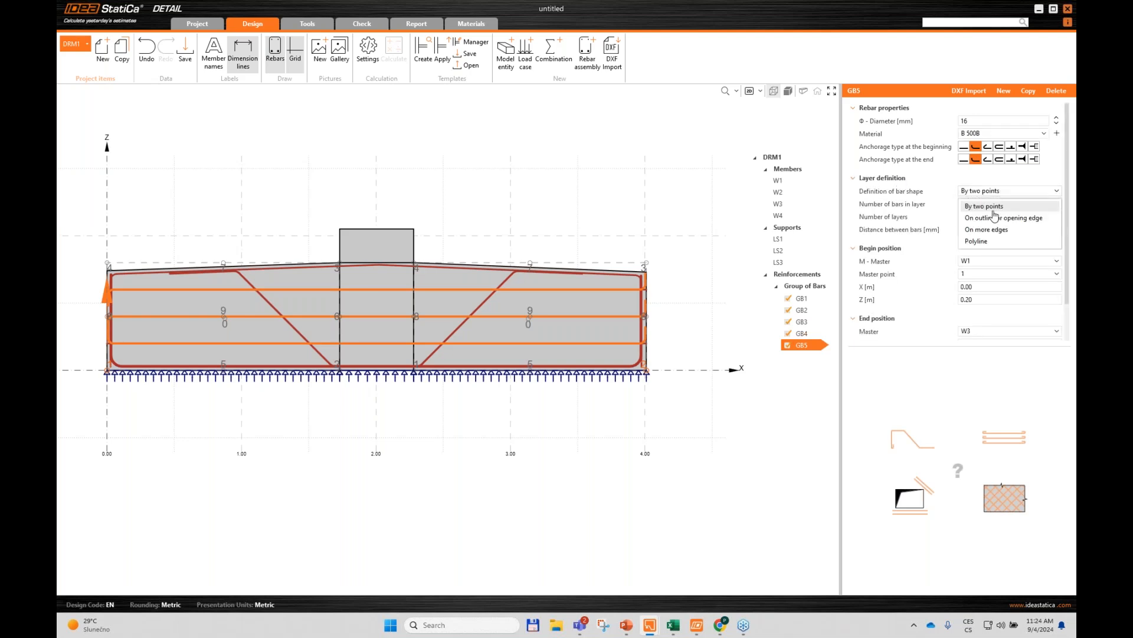
{"action": "left_click", "coordinate": [983, 219]}
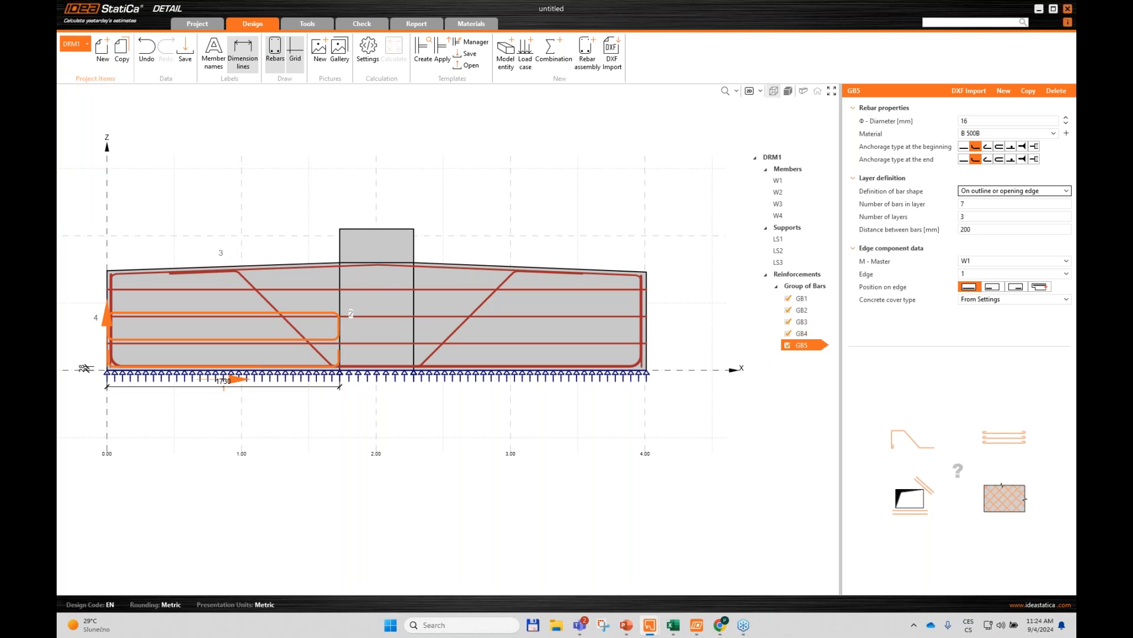
{"action": "left_click", "coordinate": [1003, 203]}
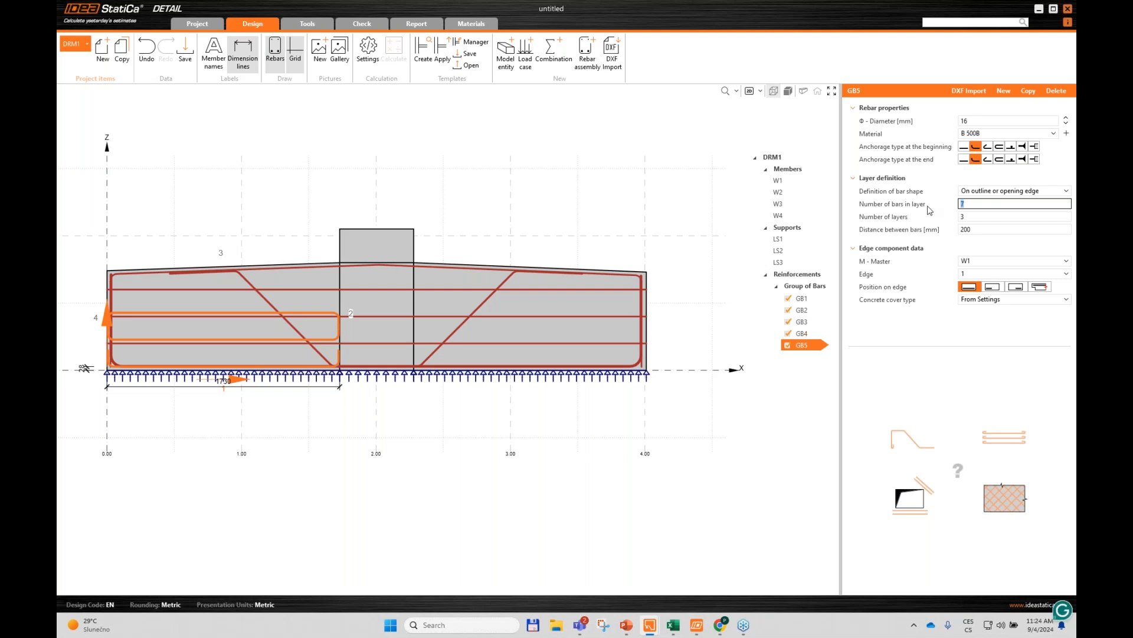
{"action": "key", "text": "Tab"}
{"action": "type", "text": "1"}
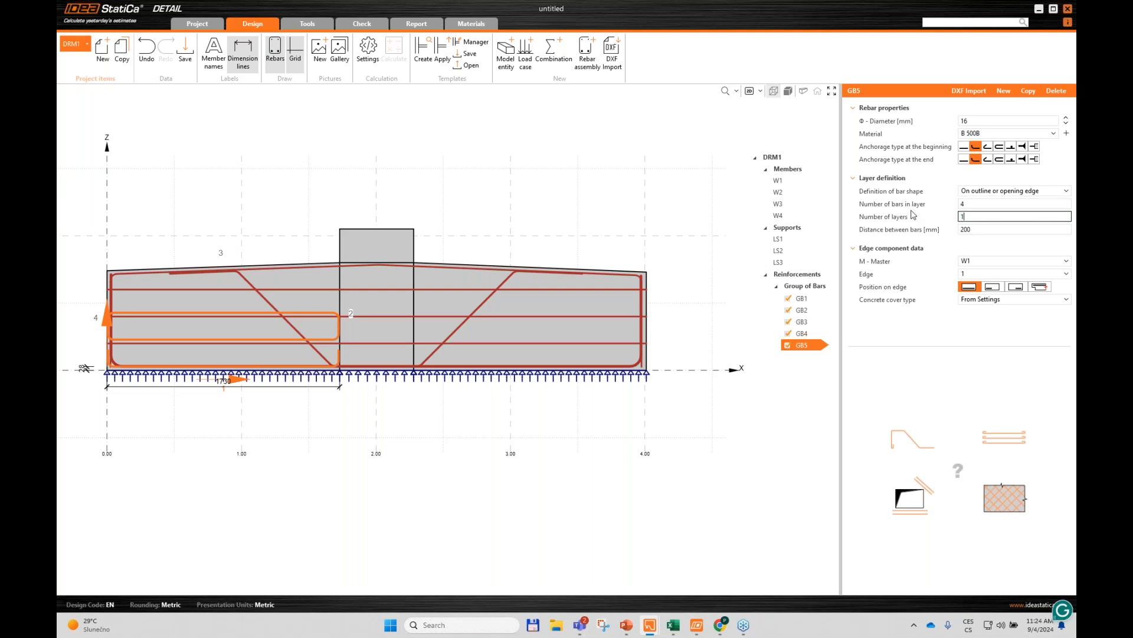
{"action": "key", "text": "Tab"}
Step: Attach the GB5 bars to edge 2 of master W4
{"action": "left_click", "coordinate": [976, 248]}
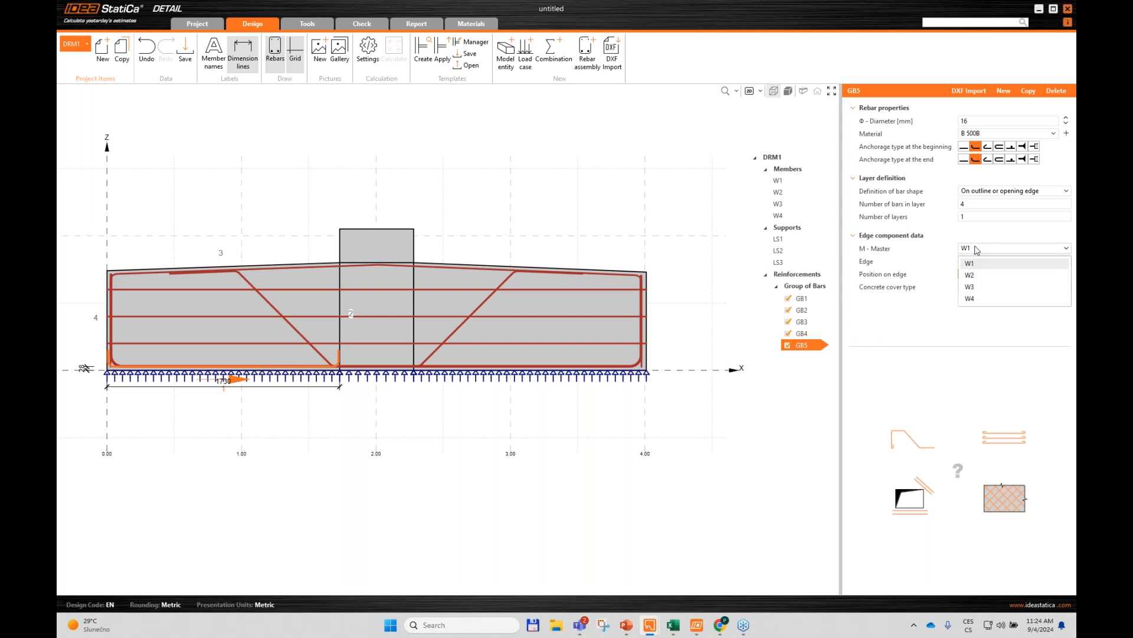
{"action": "left_click", "coordinate": [971, 298]}
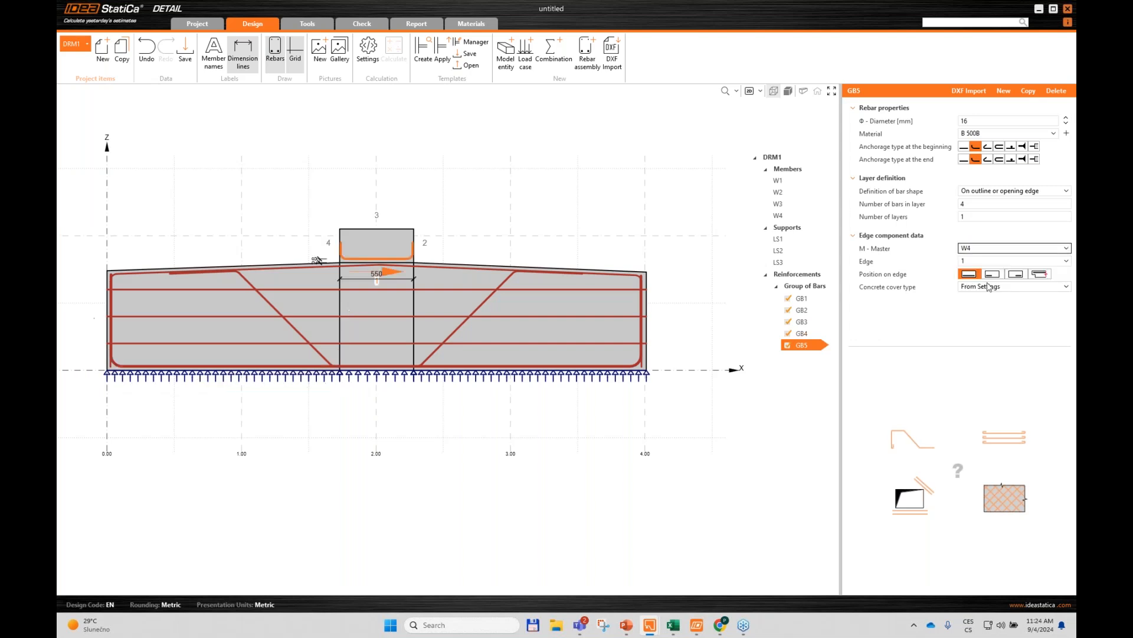
{"action": "left_click", "coordinate": [975, 261]}
{"action": "left_click", "coordinate": [976, 286]}
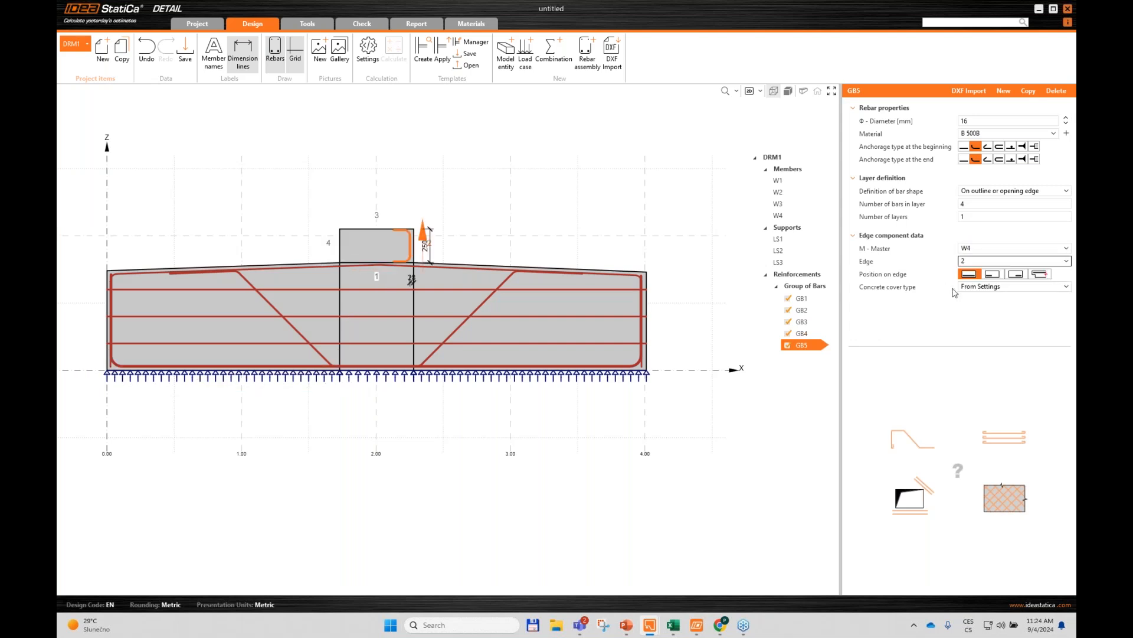
Step: Use the extended position on edge for GB5, extend its beginning and end to the adjacent member's edge, and make its end anchorage continuous
{"action": "left_click", "coordinate": [1040, 274]}
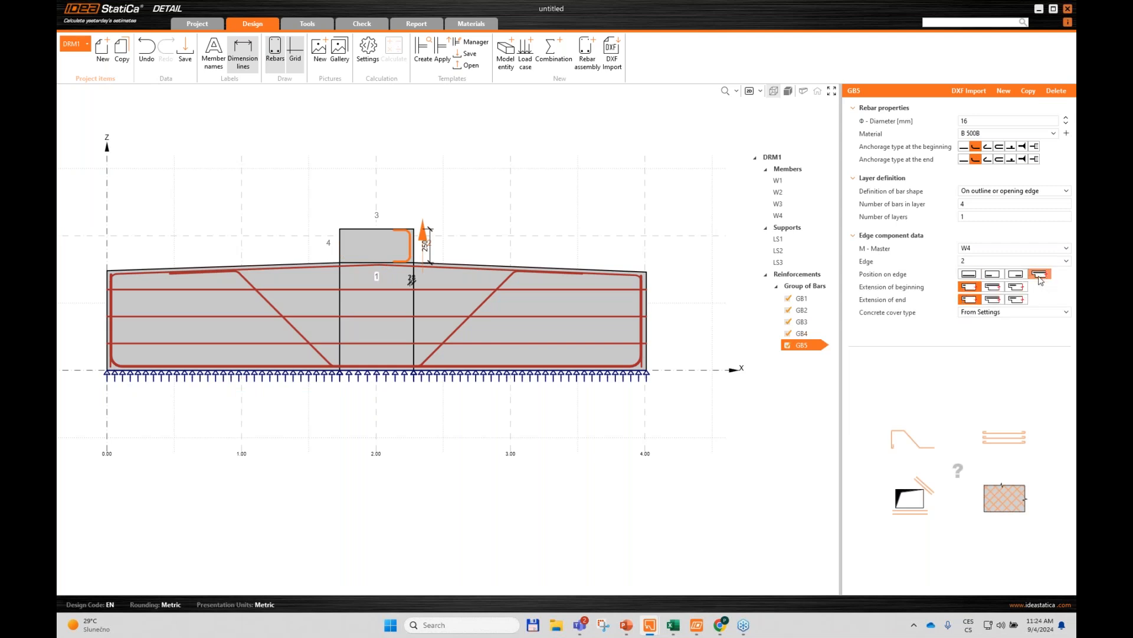
{"action": "left_click", "coordinate": [993, 286]}
{"action": "left_click", "coordinate": [992, 299]}
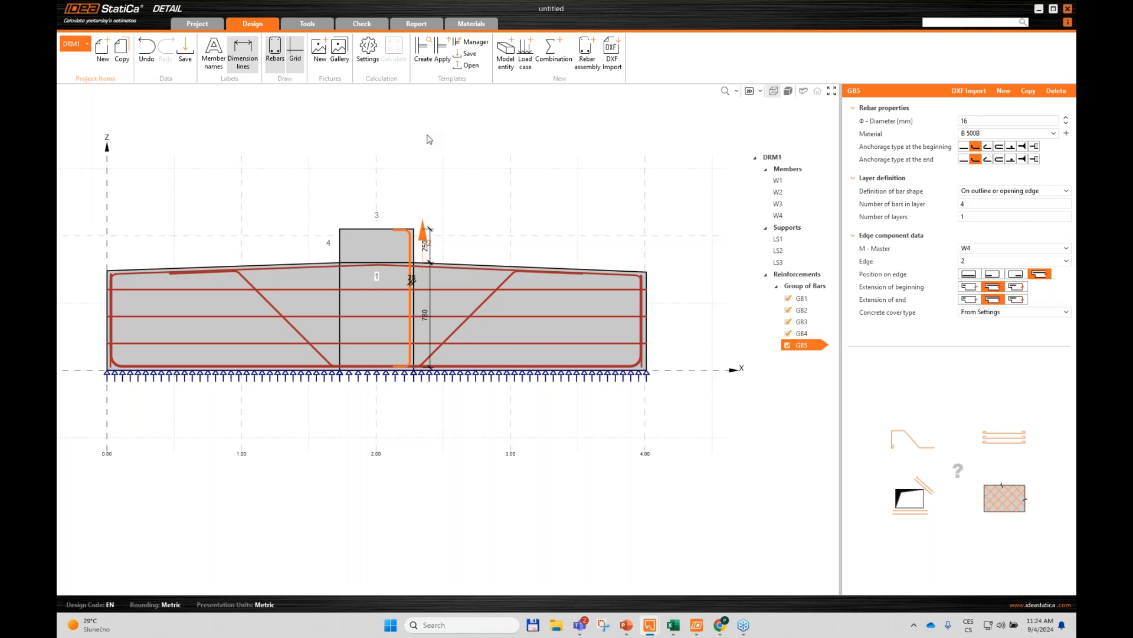
{"action": "left_click", "coordinate": [1034, 159]}
Step: Copy GB5 onto edge 4 of W4, with continuous anchorage at the beginning and a bend at the end
{"action": "right_click", "coordinate": [797, 346]}
{"action": "left_click", "coordinate": [829, 366]}
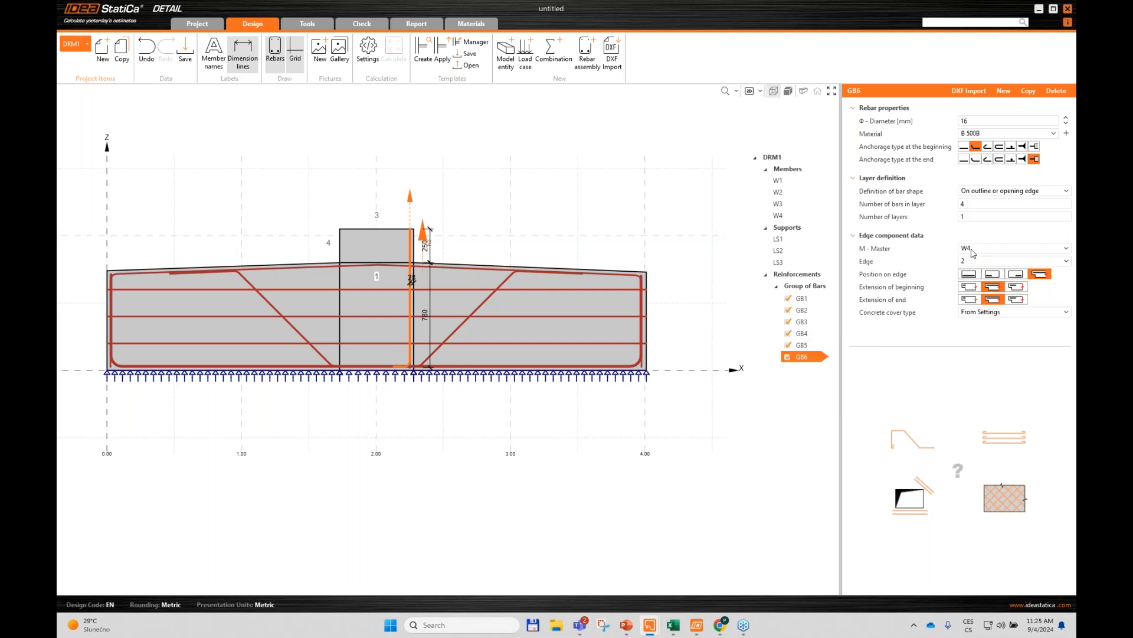
{"action": "left_click", "coordinate": [981, 264]}
{"action": "left_click", "coordinate": [971, 312]}
{"action": "left_click", "coordinate": [1034, 146]}
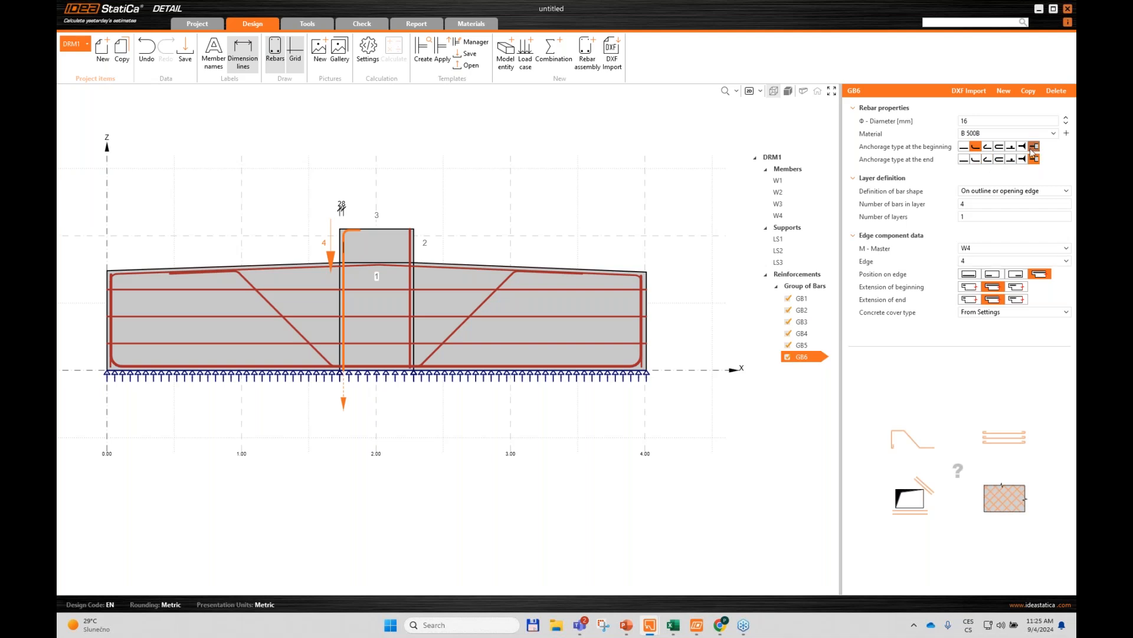
{"action": "left_click", "coordinate": [975, 160]}
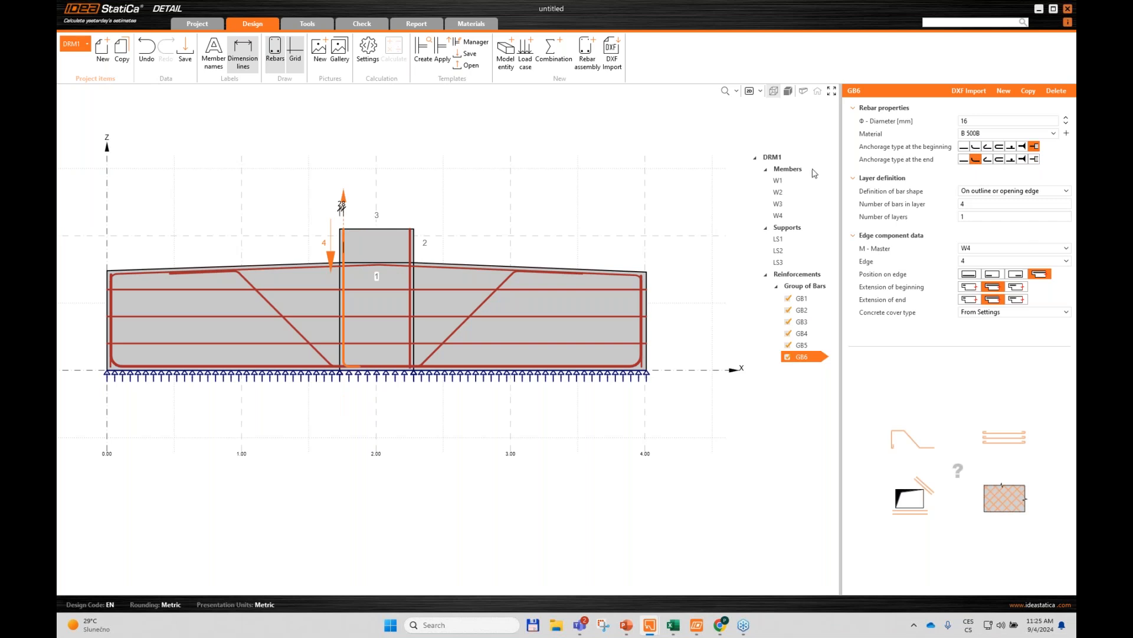
Step: Copy the GB6 bar group and define the copy's bar shape by two points
{"action": "right_click", "coordinate": [821, 359]}
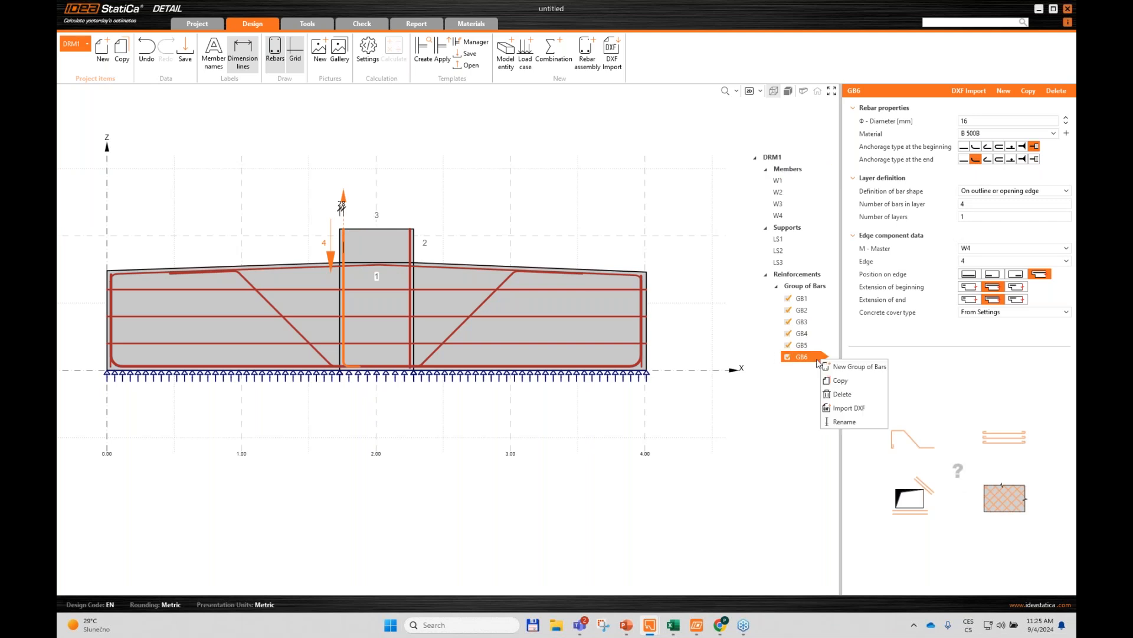
{"action": "left_click", "coordinate": [837, 382]}
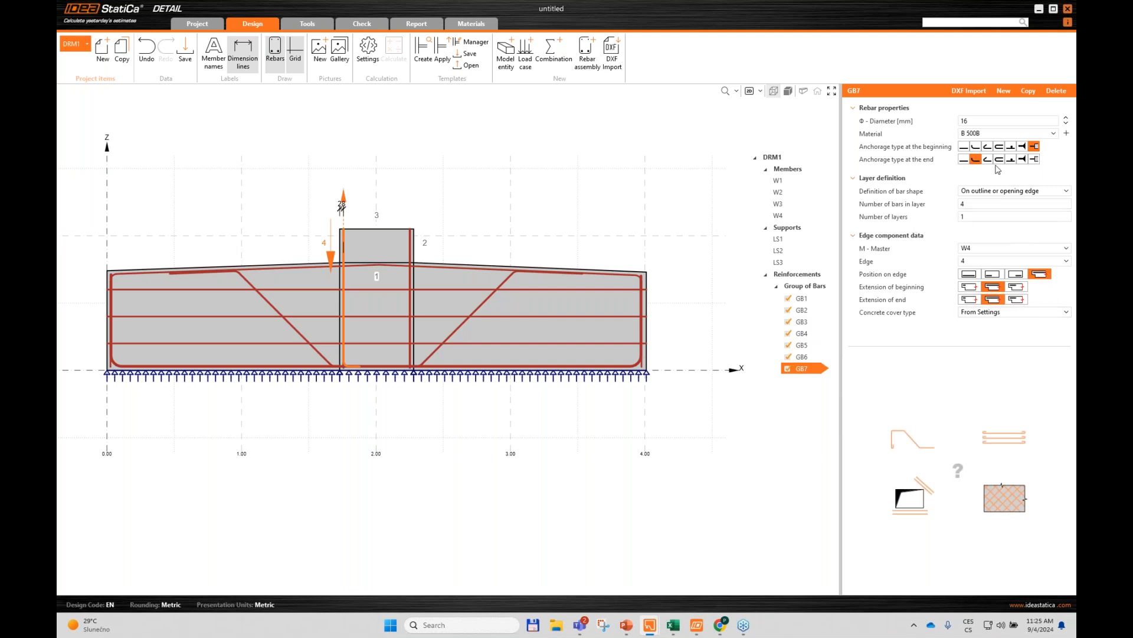
{"action": "left_click", "coordinate": [993, 191]}
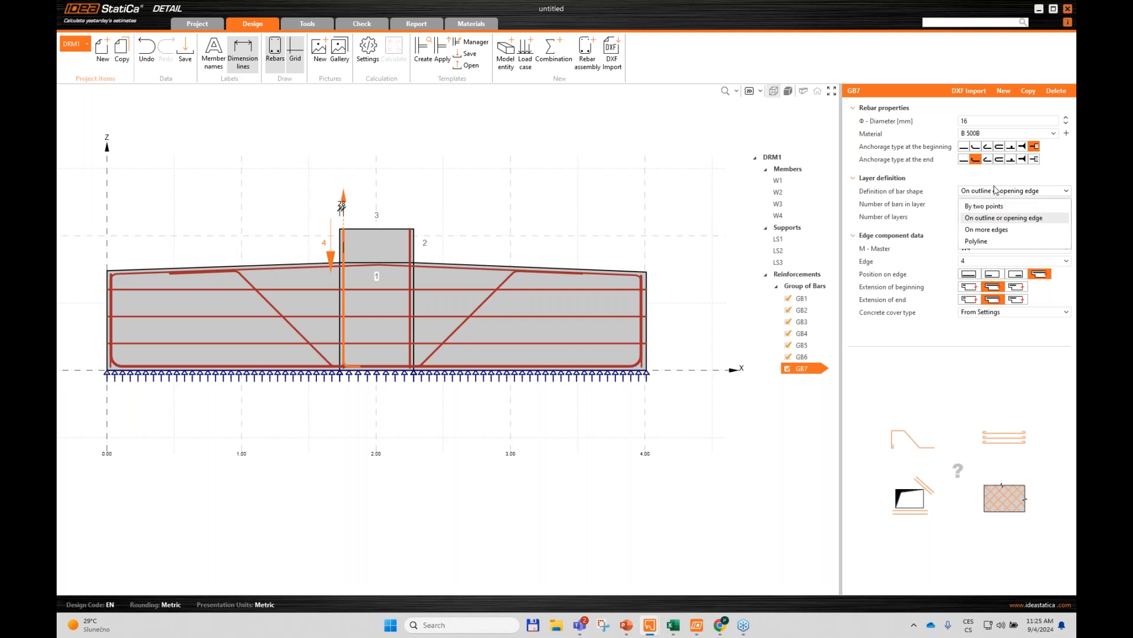
{"action": "left_click", "coordinate": [985, 206]}
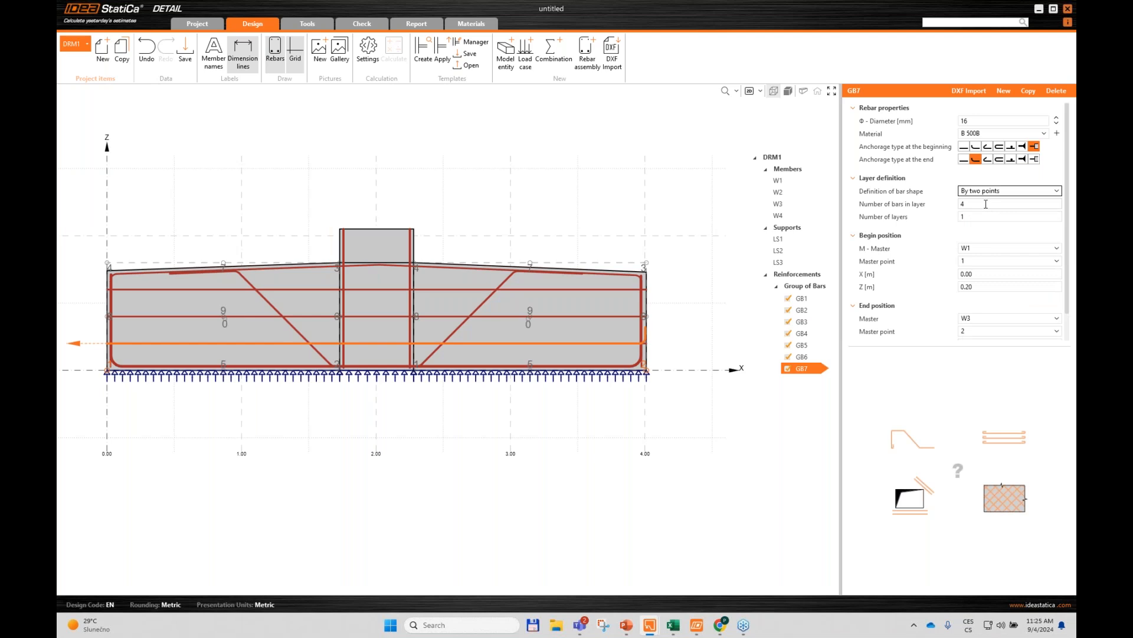
Step: Set GB7 to 2 bars in a layer and 2 layers, with a distance between bars of -150 mm
{"action": "double_click", "coordinate": [986, 205]}
{"action": "type", "text": "2"}
{"action": "key", "text": "Tab"}
{"action": "type", "text": "2"}
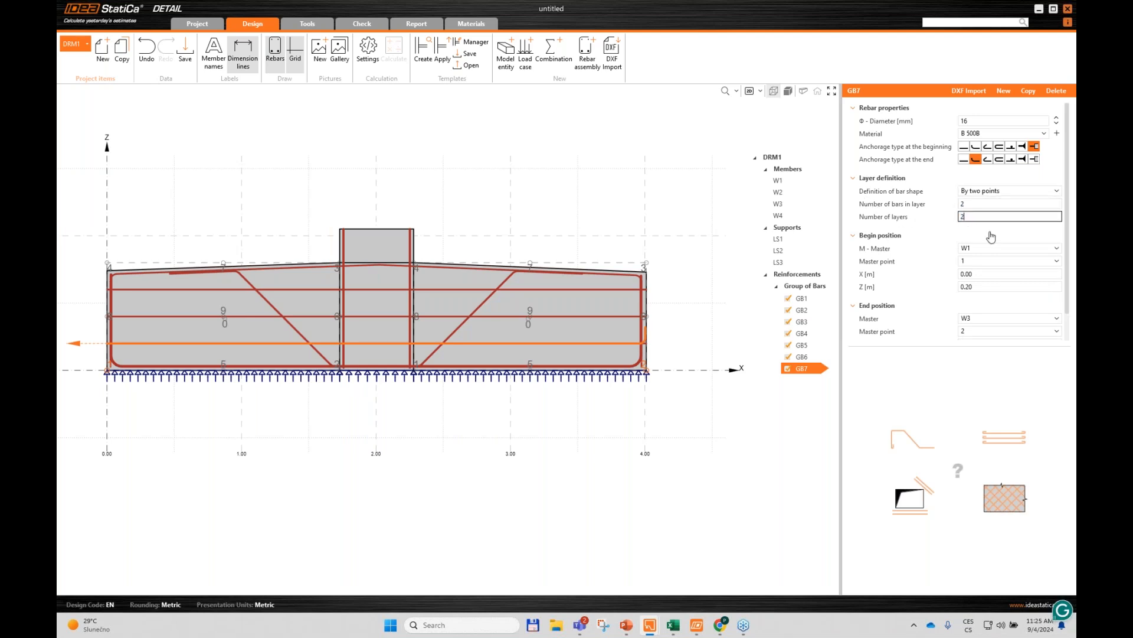
{"action": "key", "text": "Tab"}
{"action": "double_click", "coordinate": [980, 229]}
{"action": "type", "text": "-150"}
{"action": "key", "text": "Tab"}
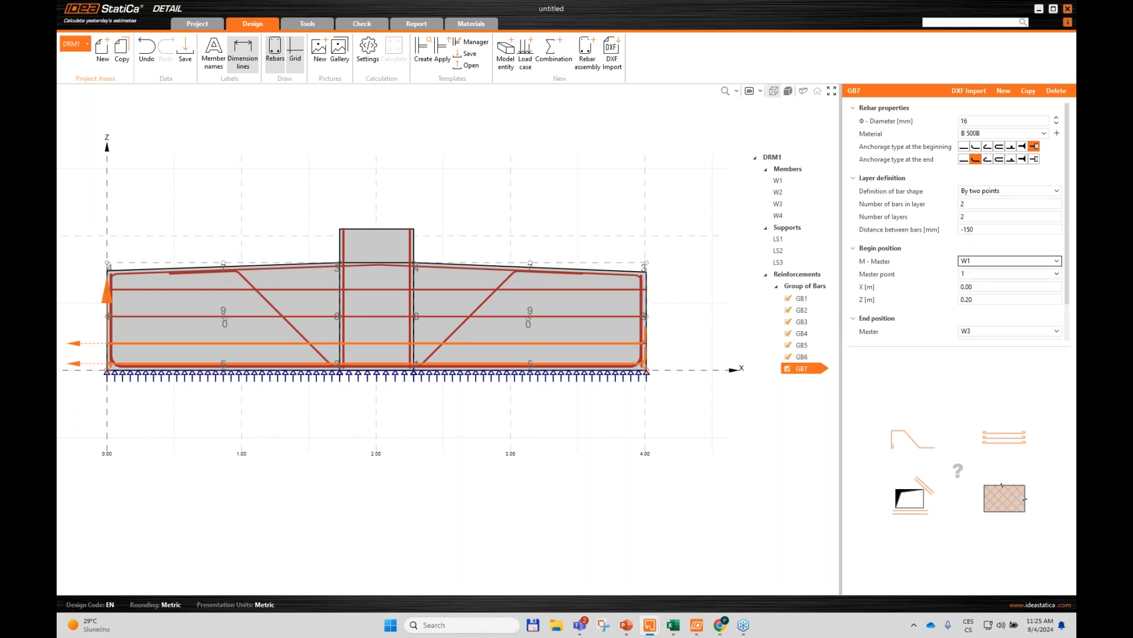
Step: Attach GB7's begin position to master W2 with offsets X 0.20 m and Z 0.02 m
{"action": "left_click", "coordinate": [975, 262]}
{"action": "left_click", "coordinate": [977, 296]}
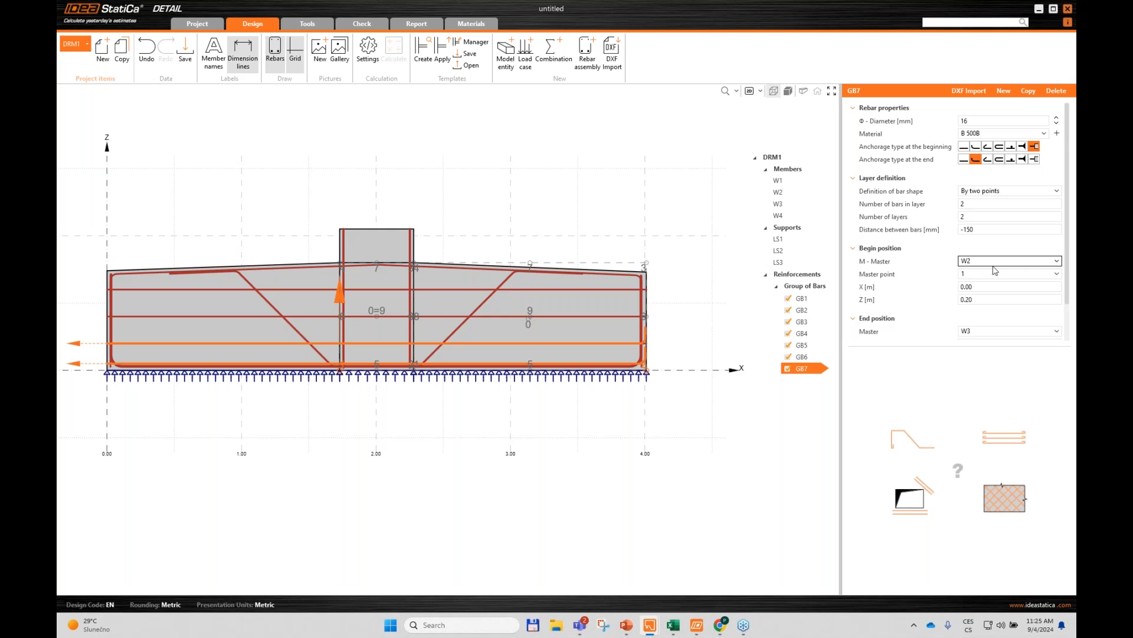
{"action": "left_click", "coordinate": [970, 286]}
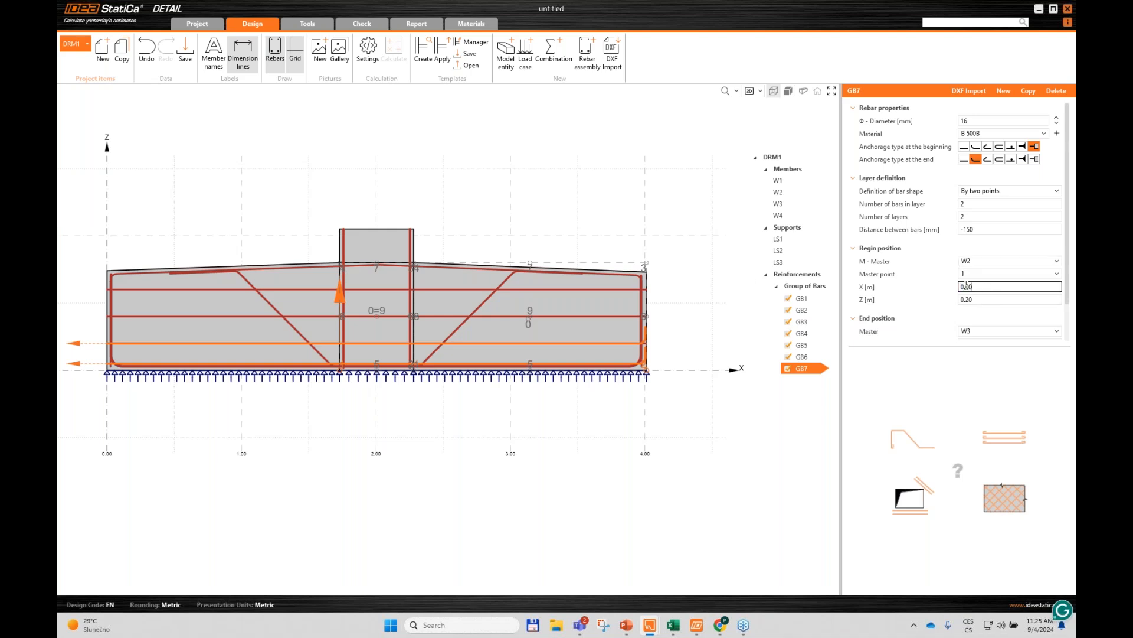
{"action": "key", "text": "Delete"}
{"action": "type", "text": "52"}
{"action": "key", "text": "BackSpace"}
{"action": "key", "text": "BackSpace"}
{"action": "type", "text": "2"}
{"action": "double_click", "coordinate": [984, 300]}
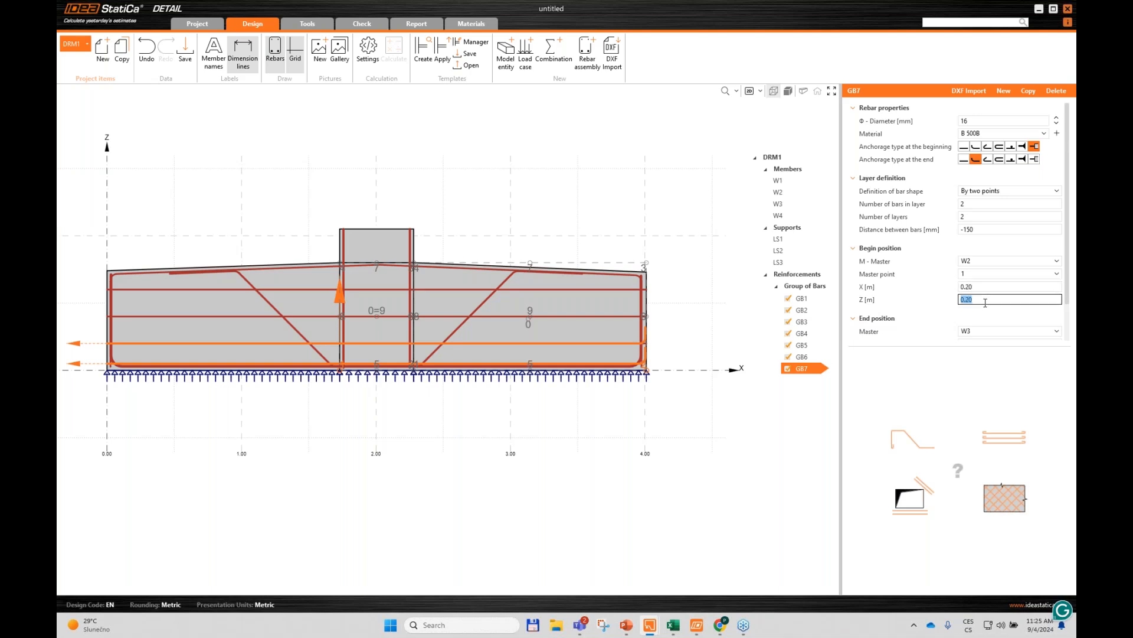
{"action": "left_click", "coordinate": [984, 300]}
{"action": "type", "text": "02"}
{"action": "left_click", "coordinate": [907, 260]}
Step: Attach GB7's end position to point 4 of master W4 with offsets X 0.20 m and Z 0.02 m
{"action": "scroll", "coordinate": [986, 307], "scroll_direction": "down", "scroll_amount": 3}
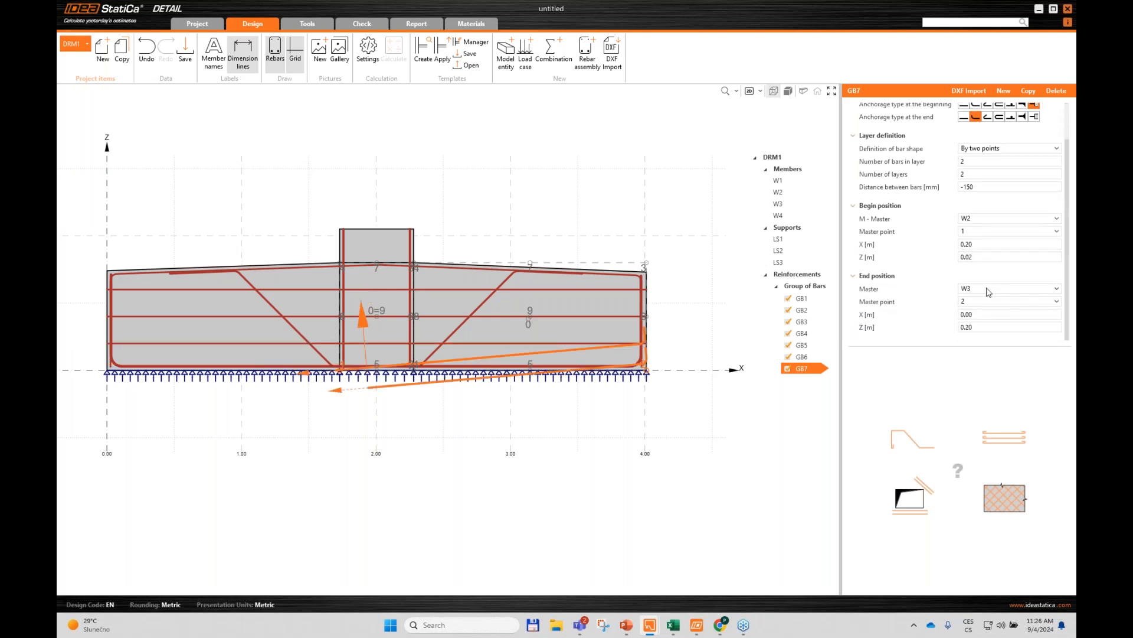
{"action": "left_click", "coordinate": [988, 290]}
{"action": "left_click", "coordinate": [974, 351]}
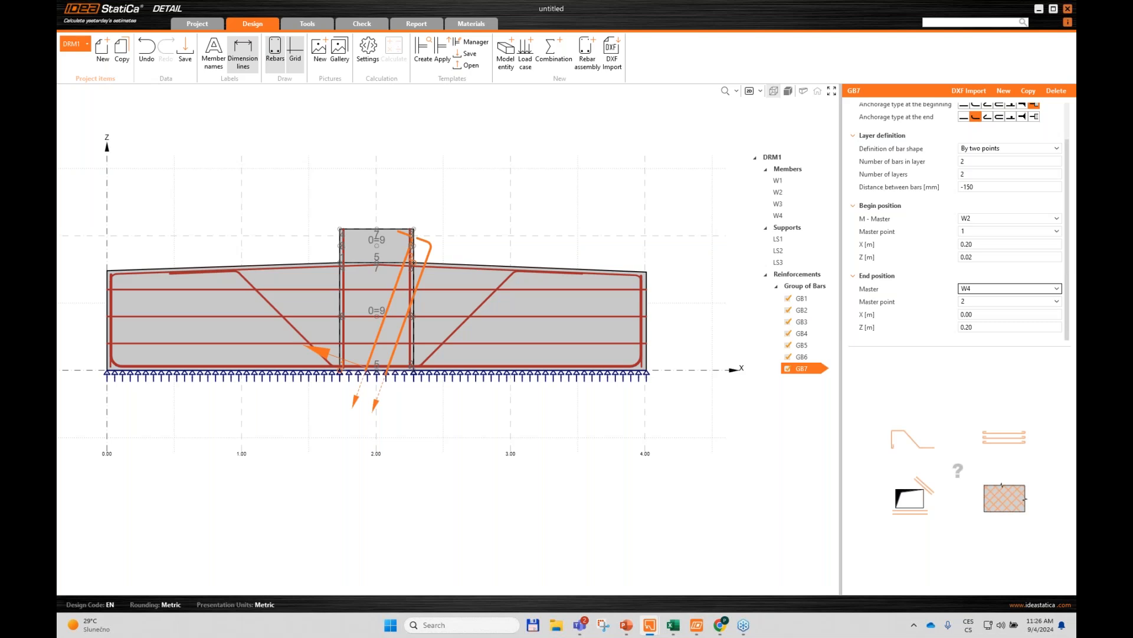
{"action": "left_click", "coordinate": [980, 303]}
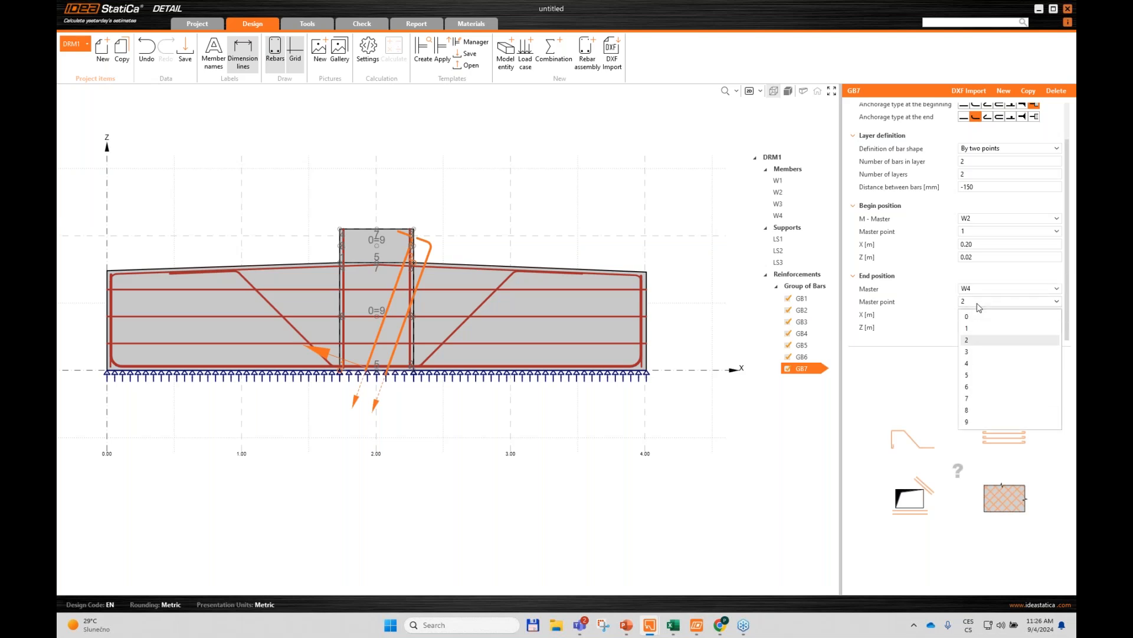
{"action": "left_click", "coordinate": [992, 364]}
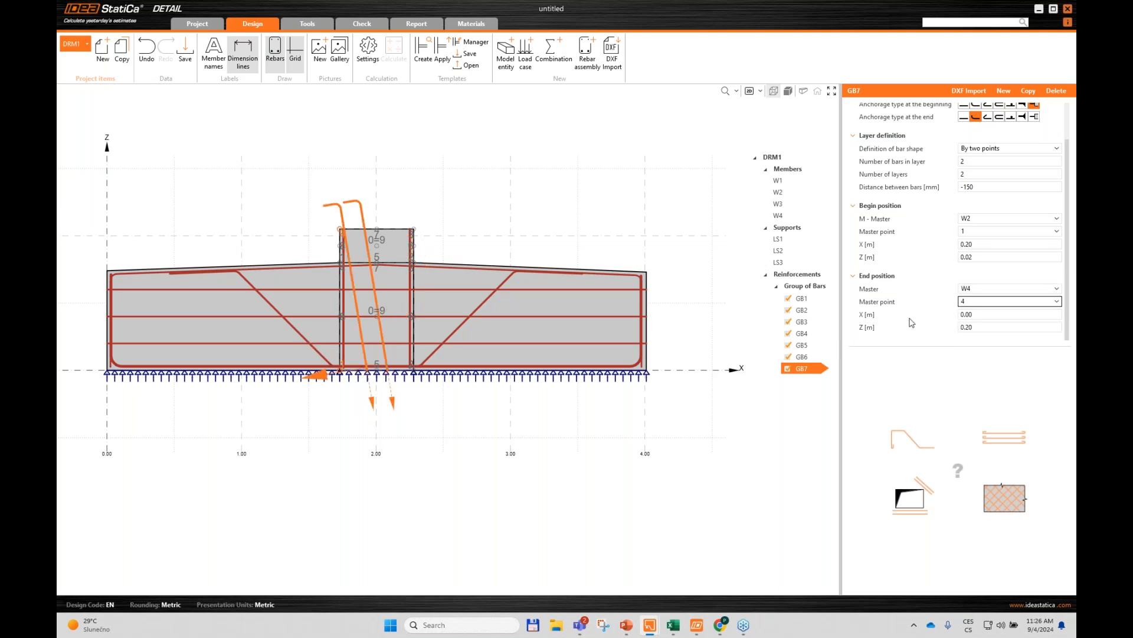
{"action": "left_click", "coordinate": [995, 315]}
{"action": "left_click", "coordinate": [967, 314]}
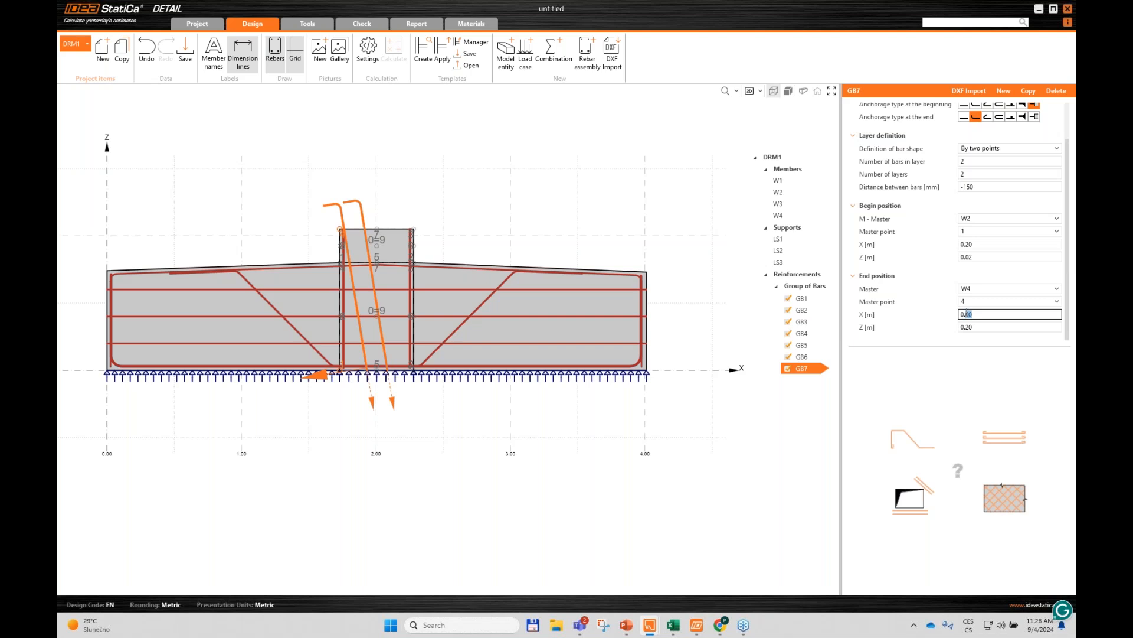
{"action": "type", "text": "2"}
{"action": "left_click", "coordinate": [992, 326]}
{"action": "left_click_drag", "start_coordinate": [977, 327], "coordinate": [966, 327]}
{"action": "type", "text": "02"}
{"action": "key", "text": "Return"}
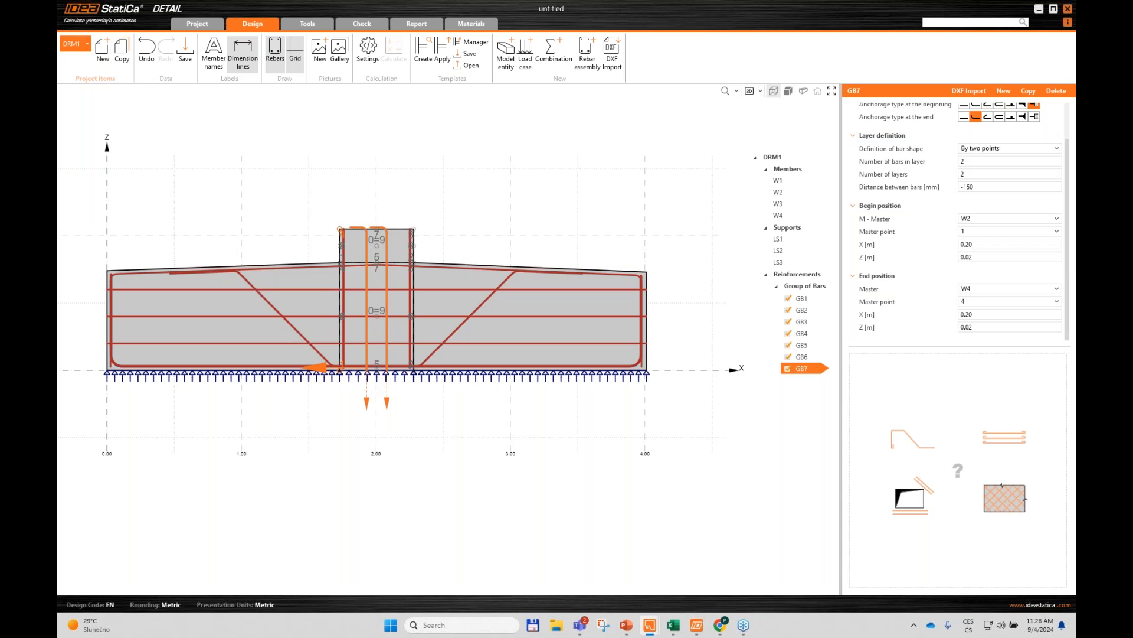
Step: Give the GB7 bars a bend anchorage at the beginning and a continuous anchorage at the end
{"action": "scroll", "coordinate": [1010, 184], "scroll_direction": "up", "scroll_amount": 2}
{"action": "left_click", "coordinate": [976, 146]}
{"action": "left_click", "coordinate": [1034, 158]}
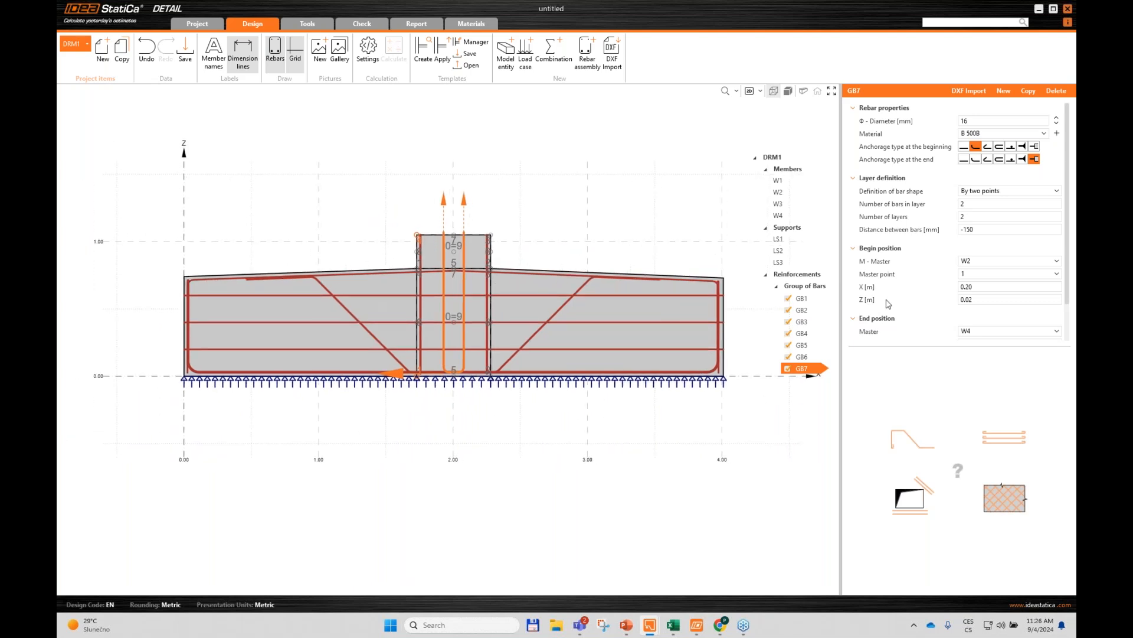
Step: Examine the foundation's reinforcement layout around the column in a 3D view
{"action": "left_click", "coordinate": [755, 92]}
{"action": "left_click", "coordinate": [779, 134]}
{"action": "left_click_drag", "start_coordinate": [499, 320], "coordinate": [363, 344]}
{"action": "left_click_drag", "start_coordinate": [429, 278], "coordinate": [487, 260]}
{"action": "left_click_drag", "start_coordinate": [139, 274], "coordinate": [222, 262]}
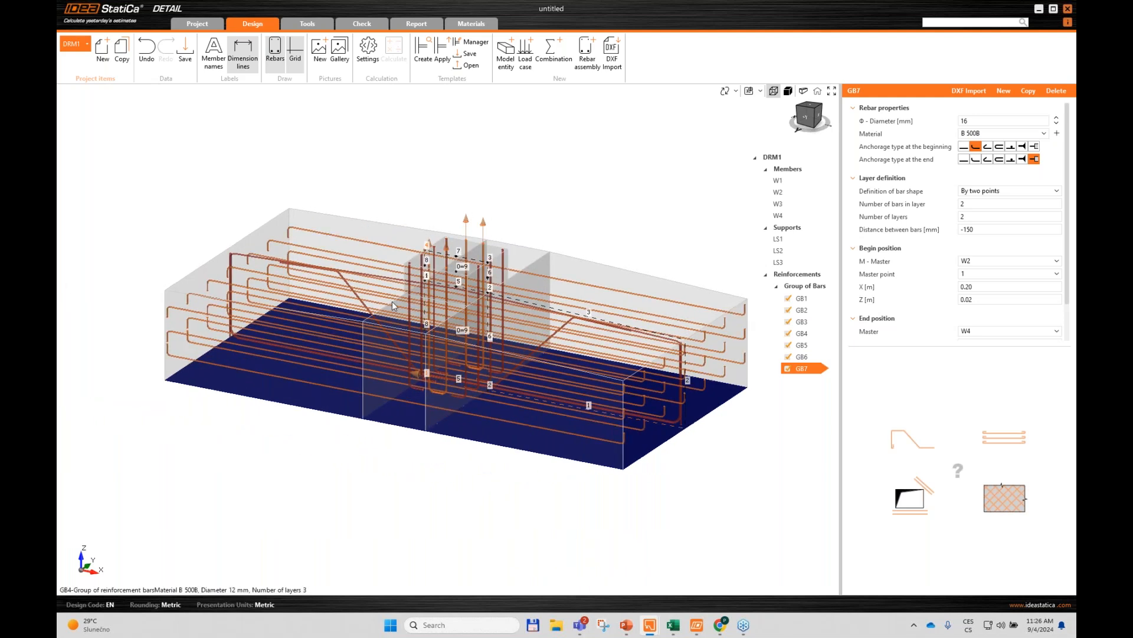
{"action": "scroll", "coordinate": [387, 301], "scroll_direction": "up", "scroll_amount": 2}
{"action": "left_click_drag", "start_coordinate": [377, 309], "coordinate": [258, 281]}
{"action": "left_click_drag", "start_coordinate": [354, 282], "coordinate": [458, 289]}
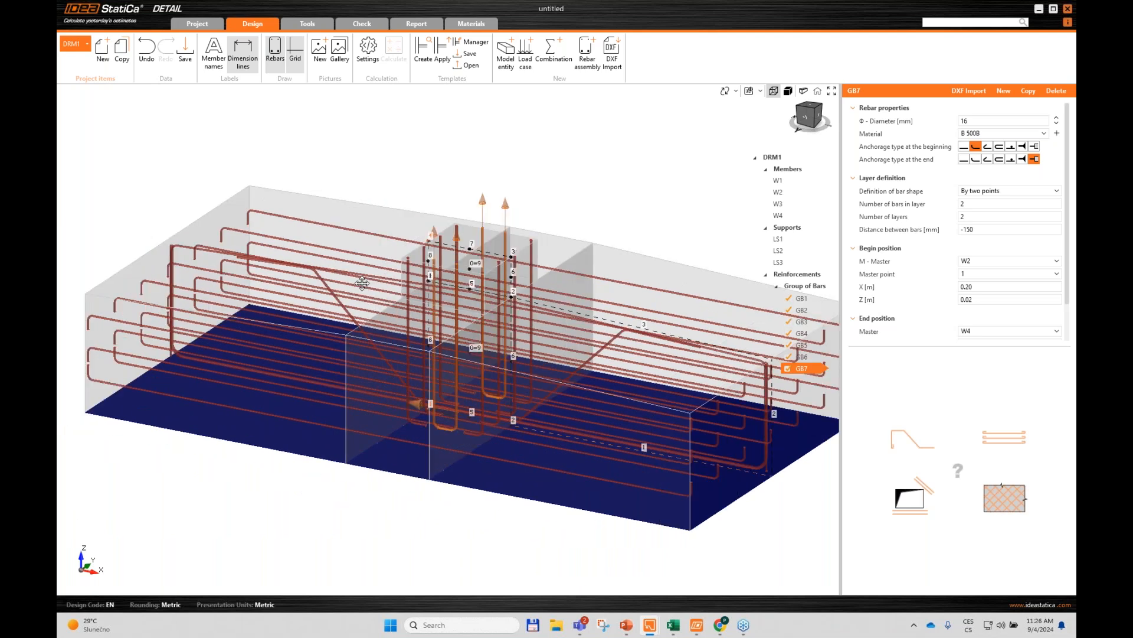
{"action": "left_click_drag", "start_coordinate": [178, 292], "coordinate": [194, 317]}
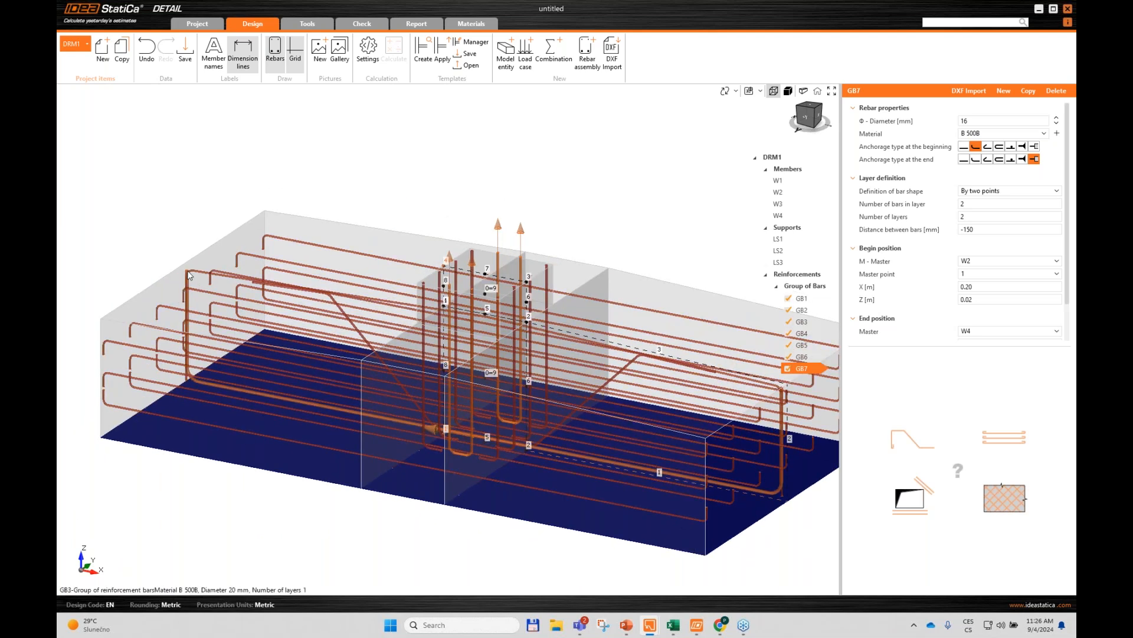
Step: Set the number of bars in the layer to 14 for GB2, the upper polyline reinforcement
{"action": "left_click", "coordinate": [192, 275]}
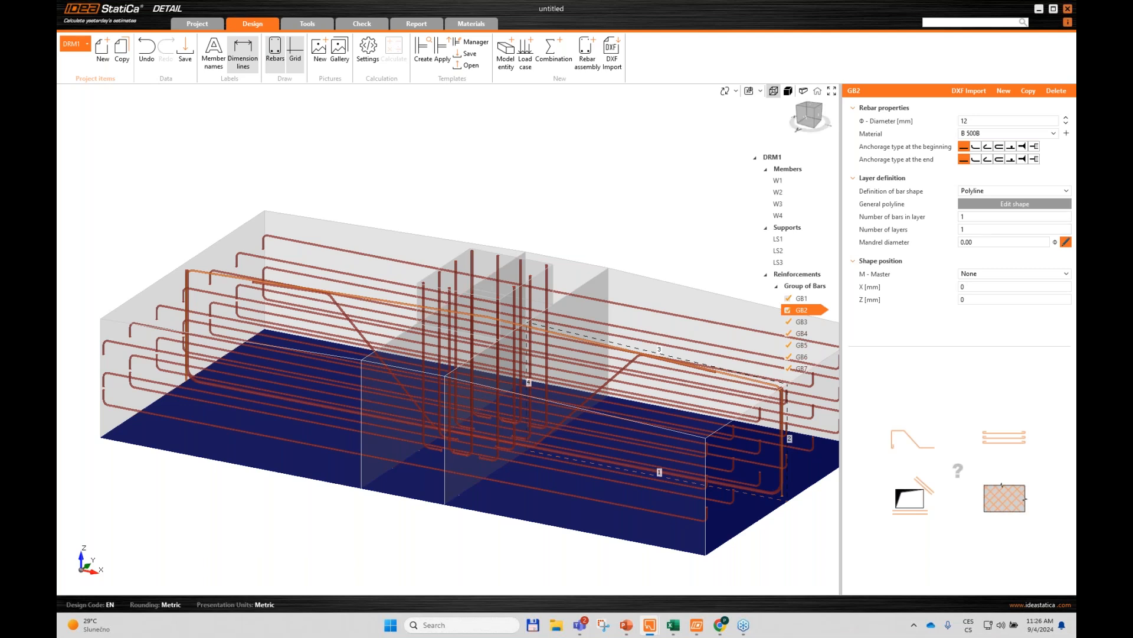
{"action": "left_click", "coordinate": [971, 218]}
{"action": "type", "text": "14"}
{"action": "key", "text": "Tab"}
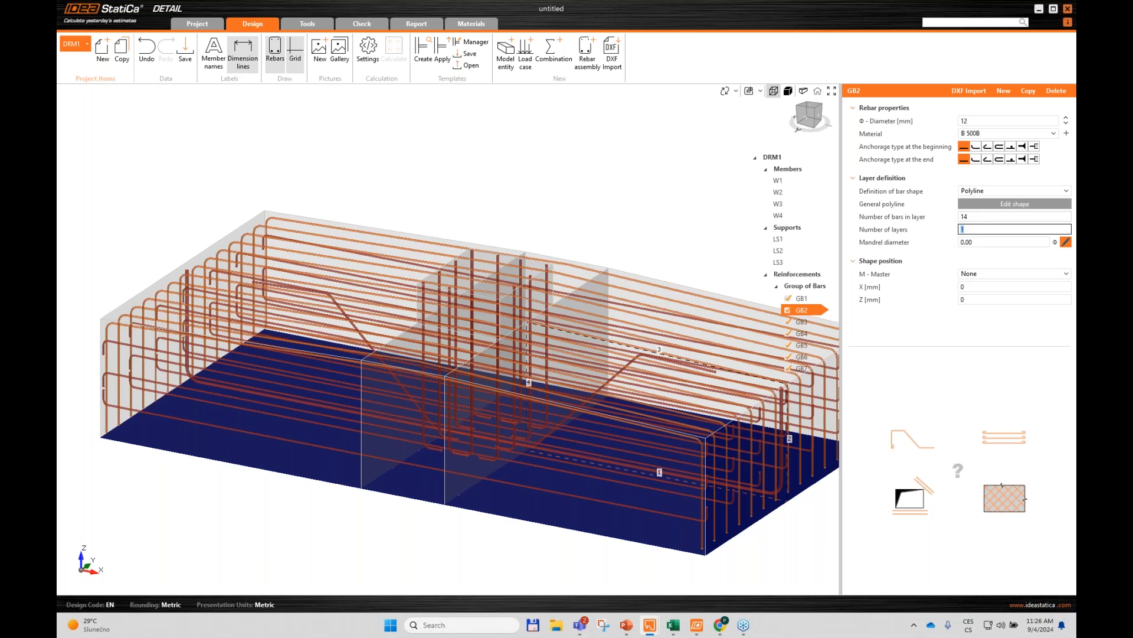
{"action": "left_click", "coordinate": [983, 216]}
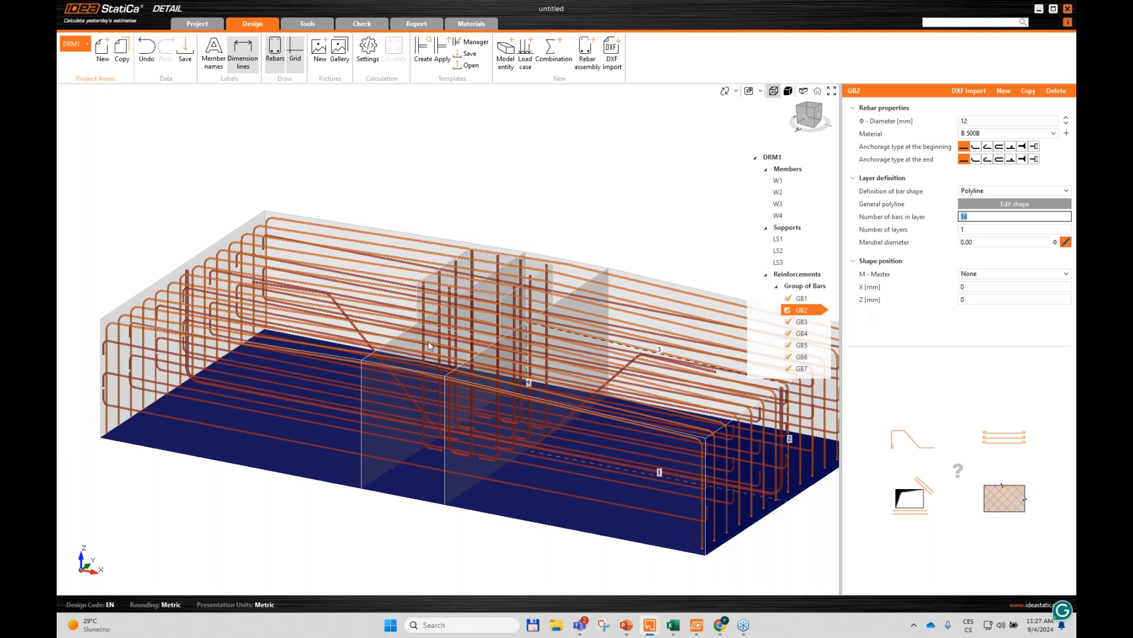
Step: Set the number of bars in the layer to 14 for GB3, the bottom polyline reinforcement
{"action": "left_click", "coordinate": [806, 322]}
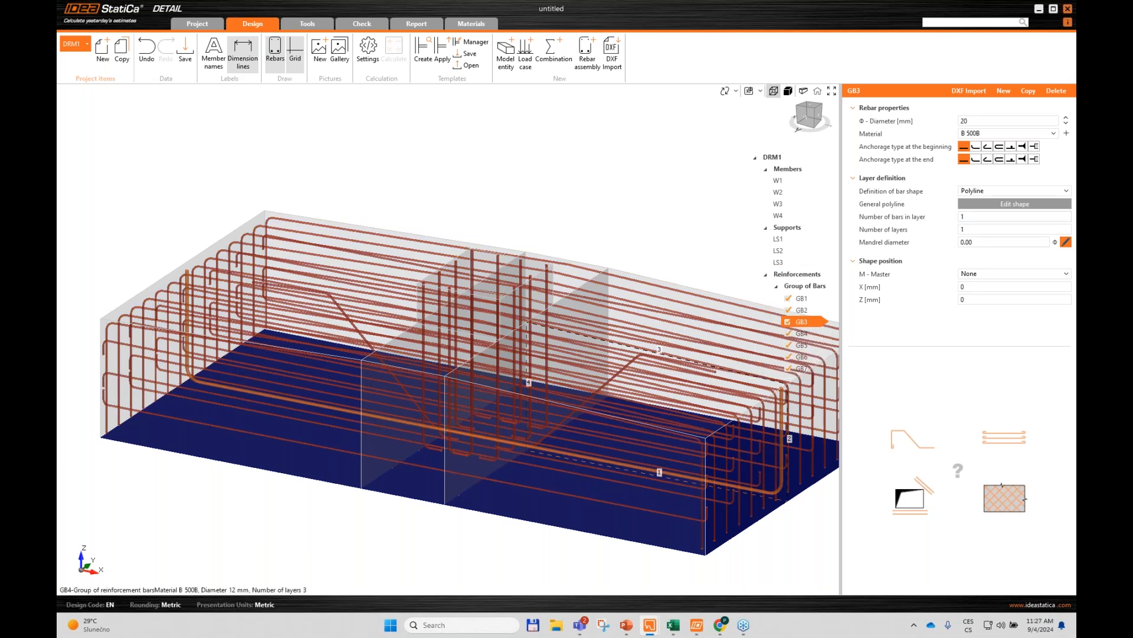
{"action": "left_click", "coordinate": [972, 217]}
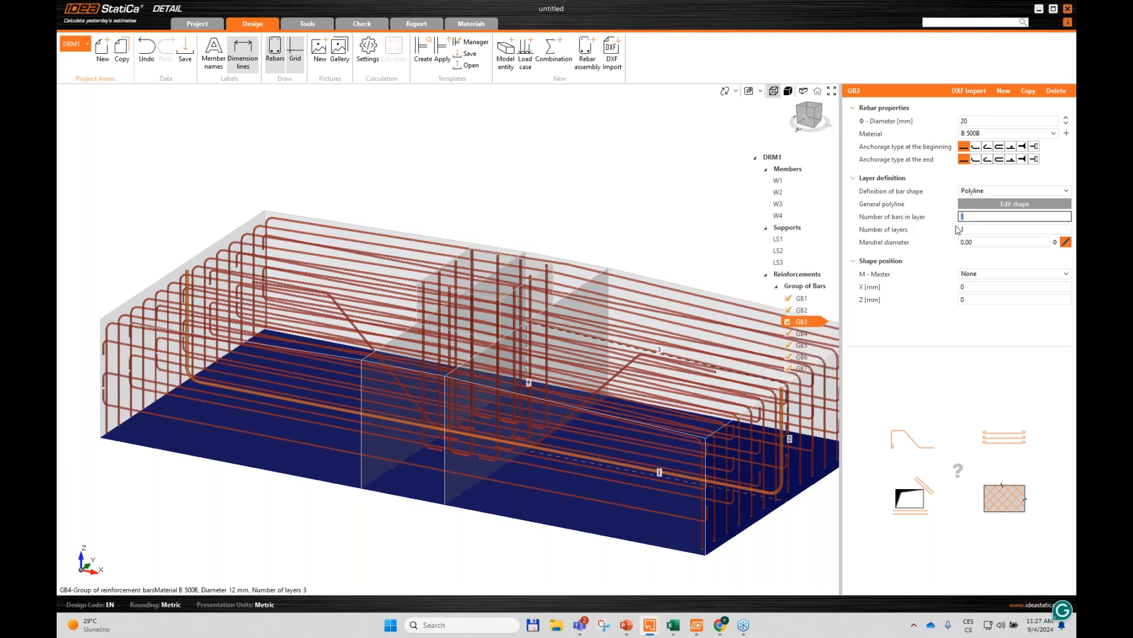
{"action": "type", "text": "14"}
{"action": "key", "text": "Tab"}
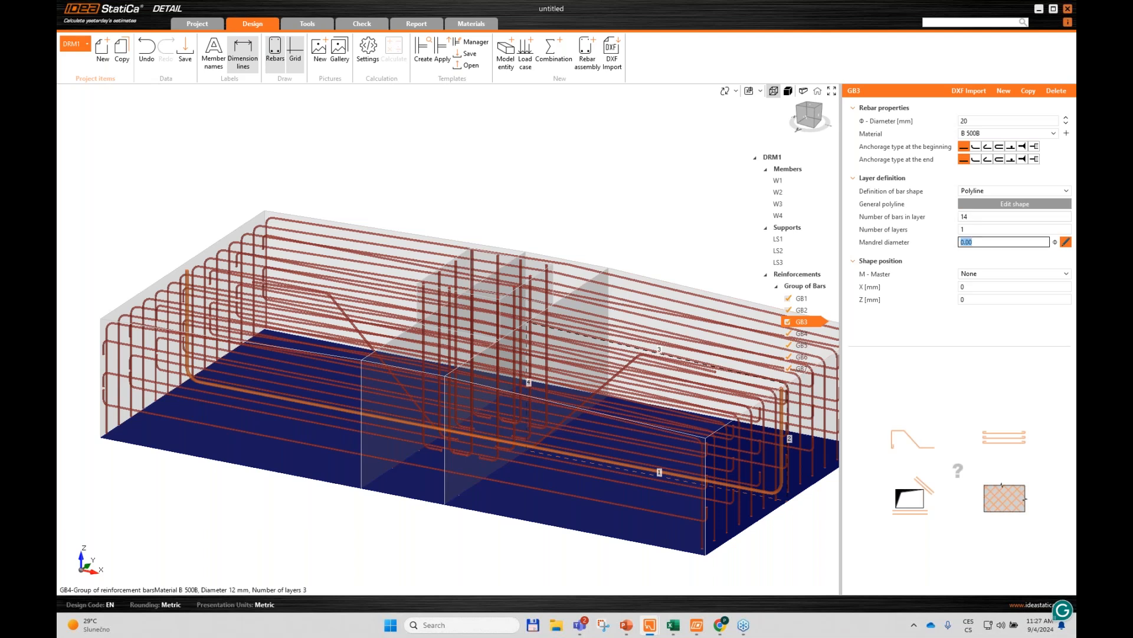
{"action": "left_click_drag", "start_coordinate": [564, 230], "coordinate": [516, 200]}
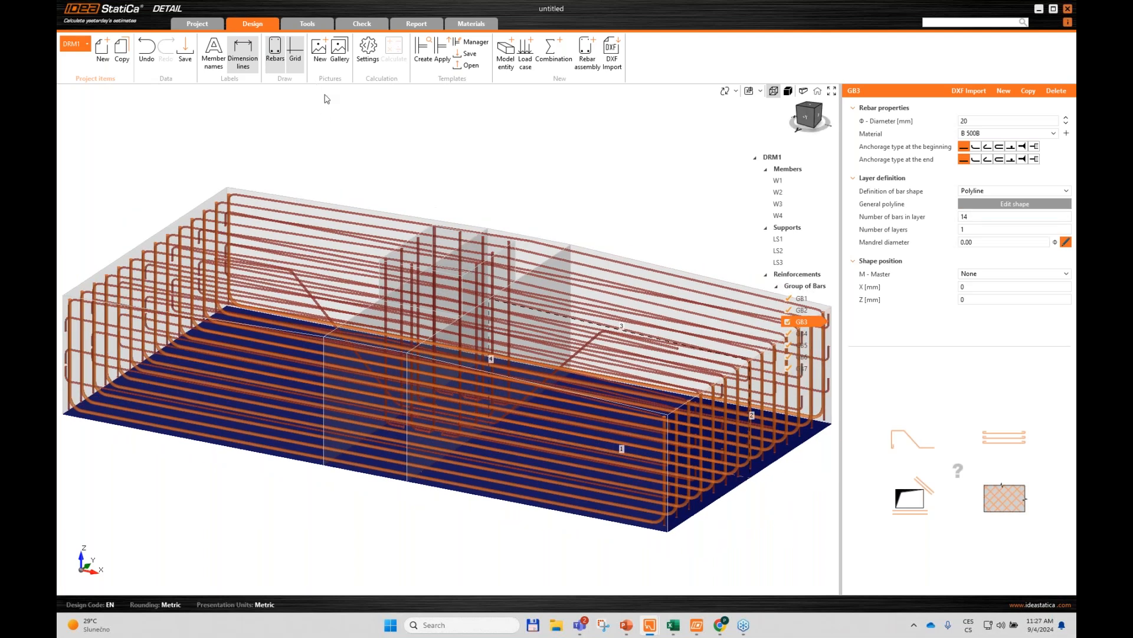
Step: Hide the unselected rebars and set the number of bars in the layer to 7 for the inclined GB1 bars
{"action": "left_click", "coordinate": [274, 65]}
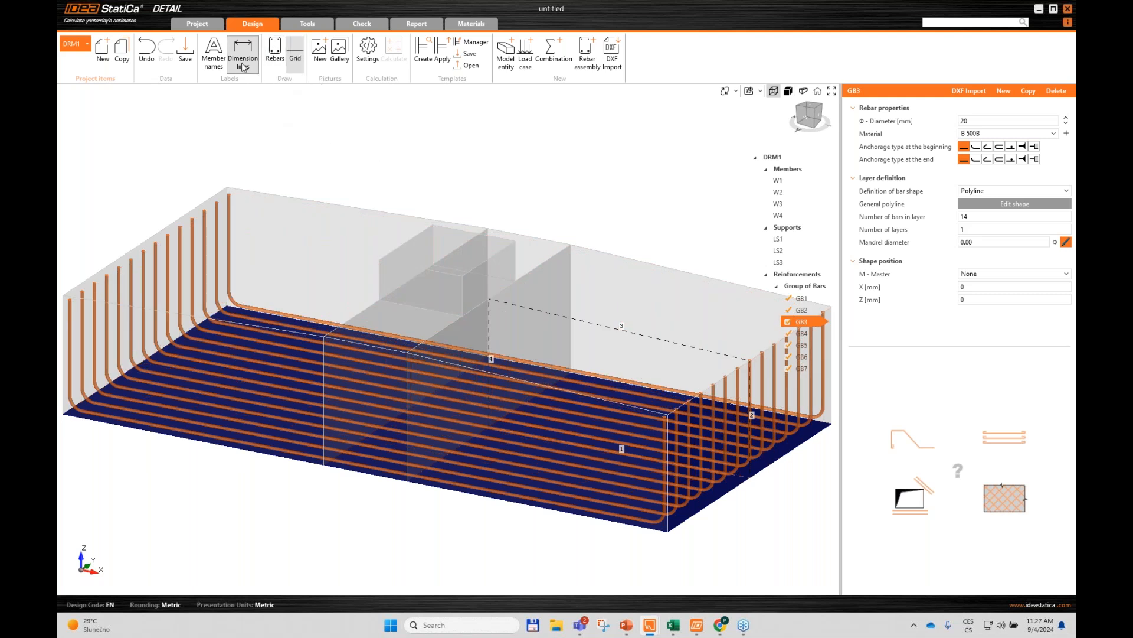
{"action": "left_click_drag", "start_coordinate": [237, 187], "coordinate": [264, 167]}
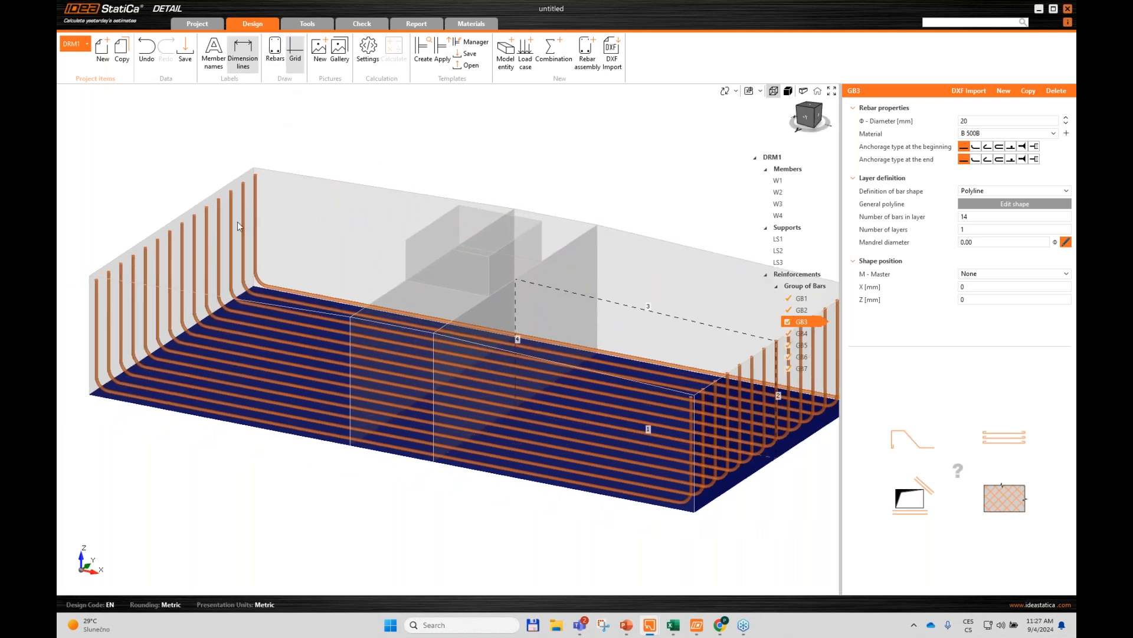
{"action": "left_click", "coordinate": [808, 299]}
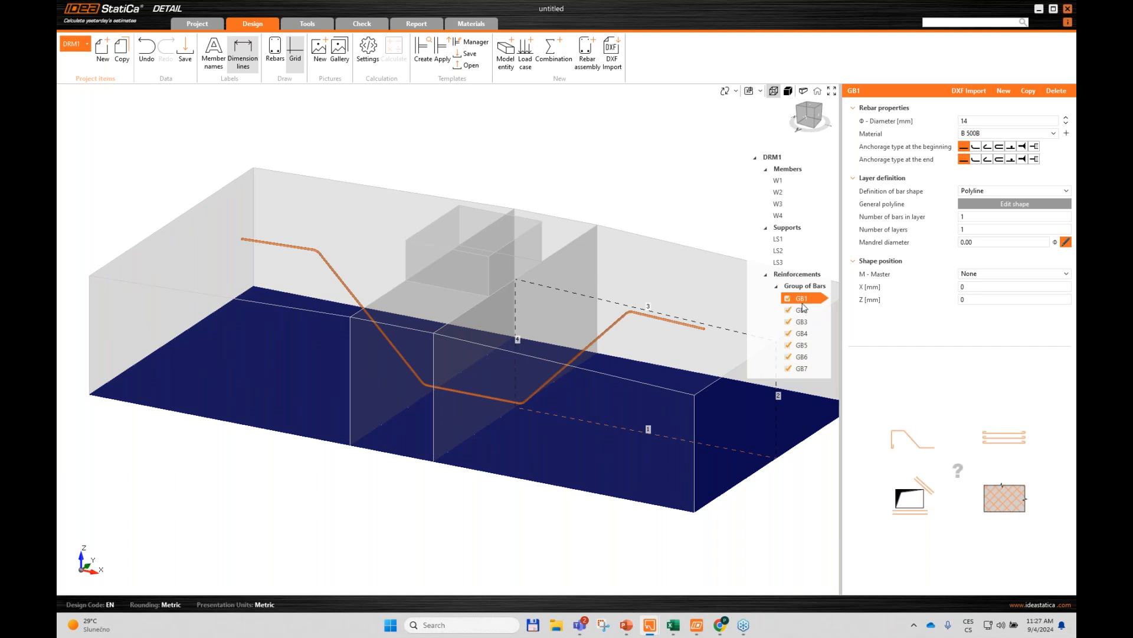
{"action": "left_click_drag", "start_coordinate": [559, 339], "coordinate": [512, 339]}
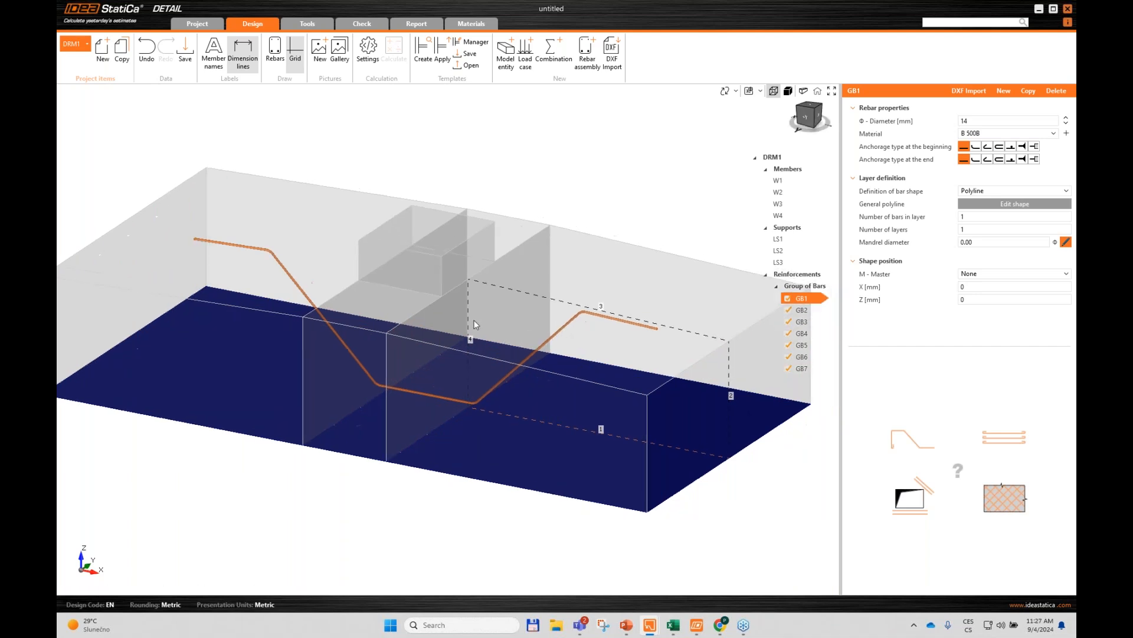
{"action": "left_click", "coordinate": [966, 216]}
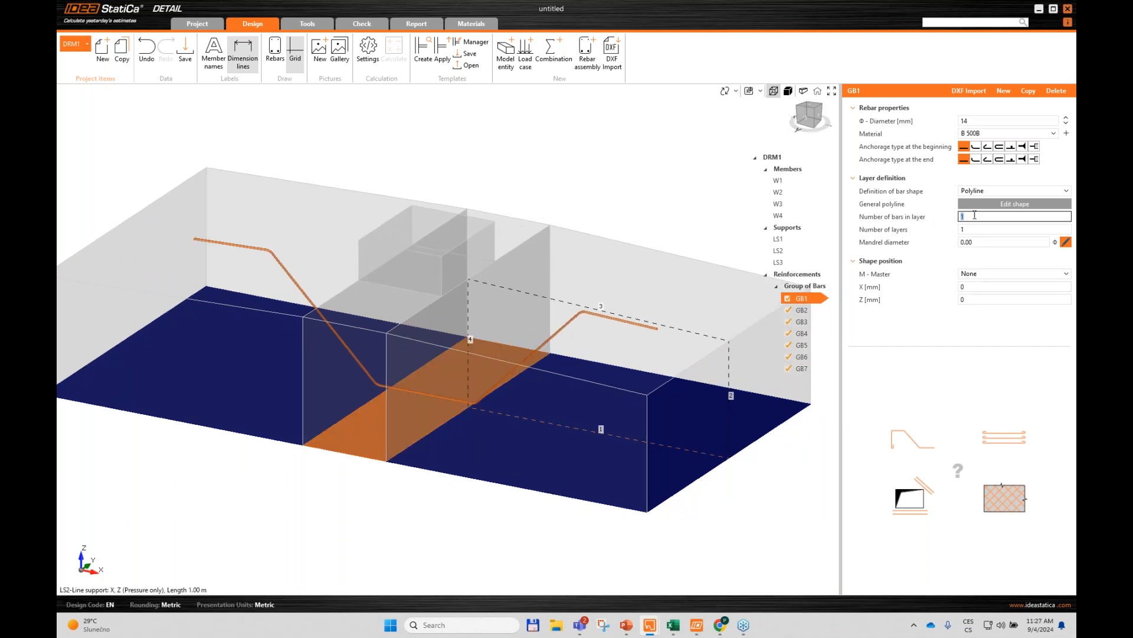
{"action": "type", "text": "7"}
{"action": "key", "text": "Tab"}
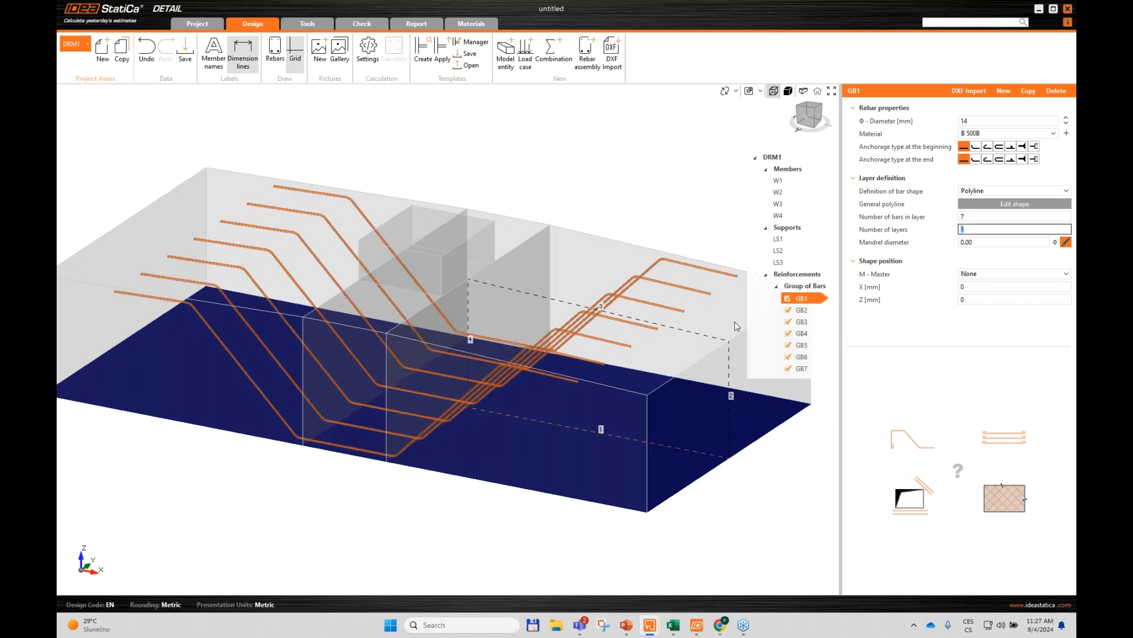
Step: Examine the bar groups GB2 to GB7 one by one and inspect the GB7 column bars from several angles
{"action": "left_click", "coordinate": [813, 311]}
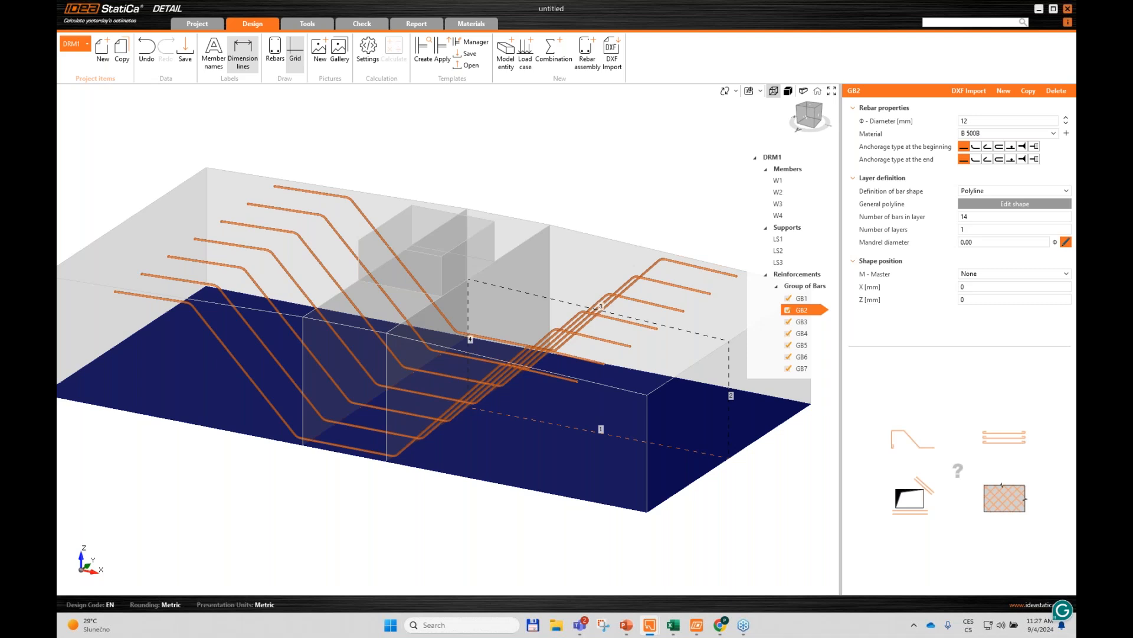
{"action": "left_click", "coordinate": [806, 325]}
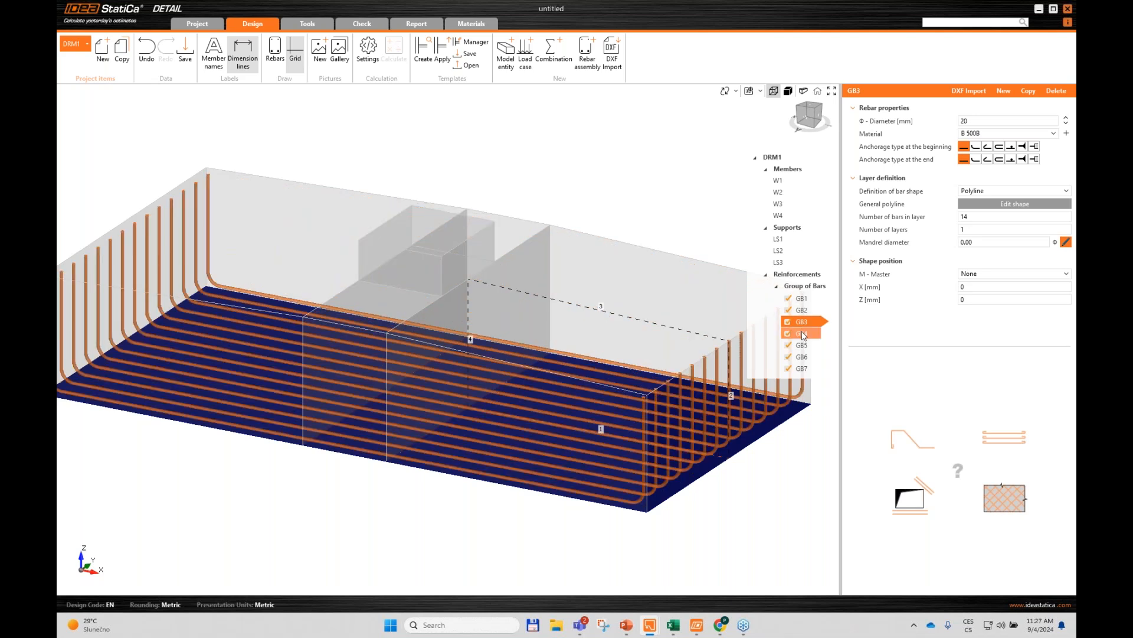
{"action": "left_click", "coordinate": [802, 335]}
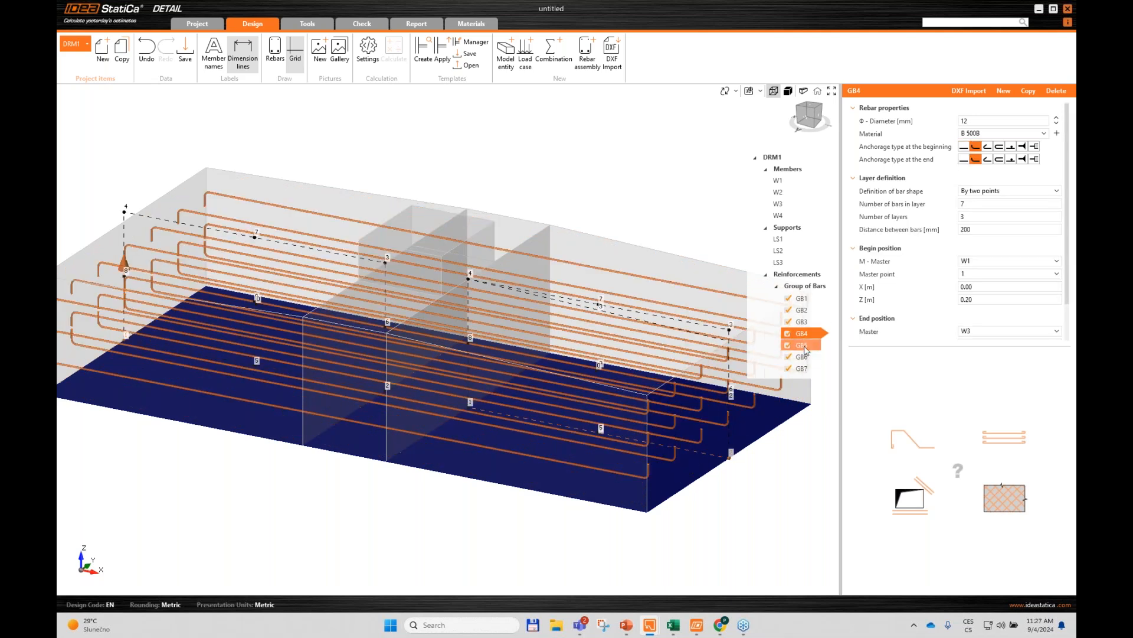
{"action": "left_click", "coordinate": [804, 348]}
{"action": "left_click", "coordinate": [804, 358]}
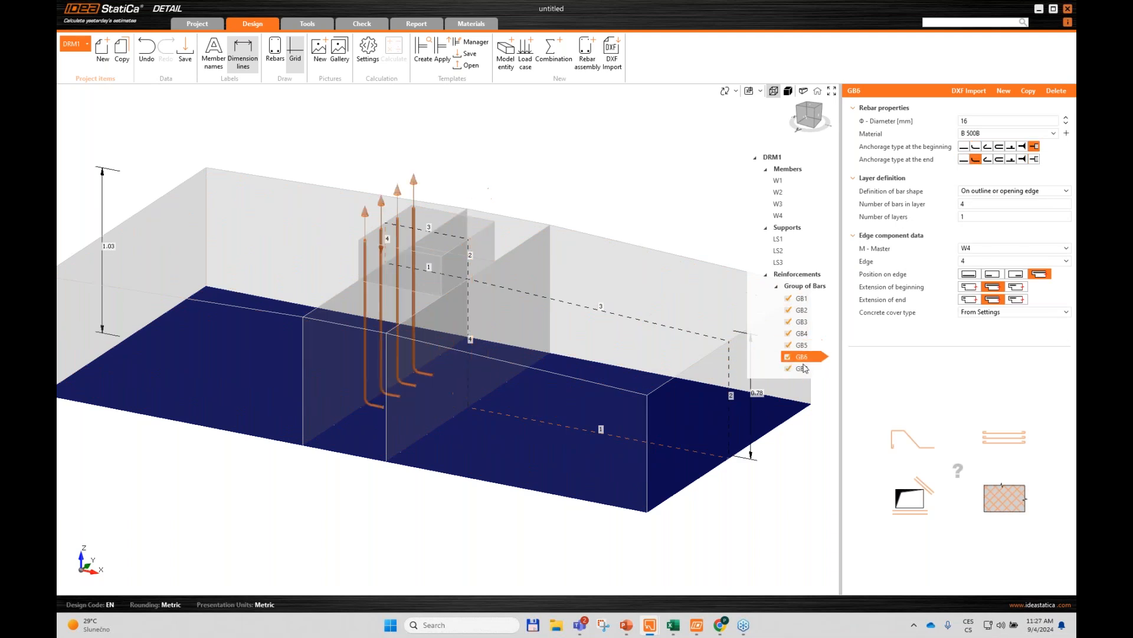
{"action": "left_click", "coordinate": [805, 370]}
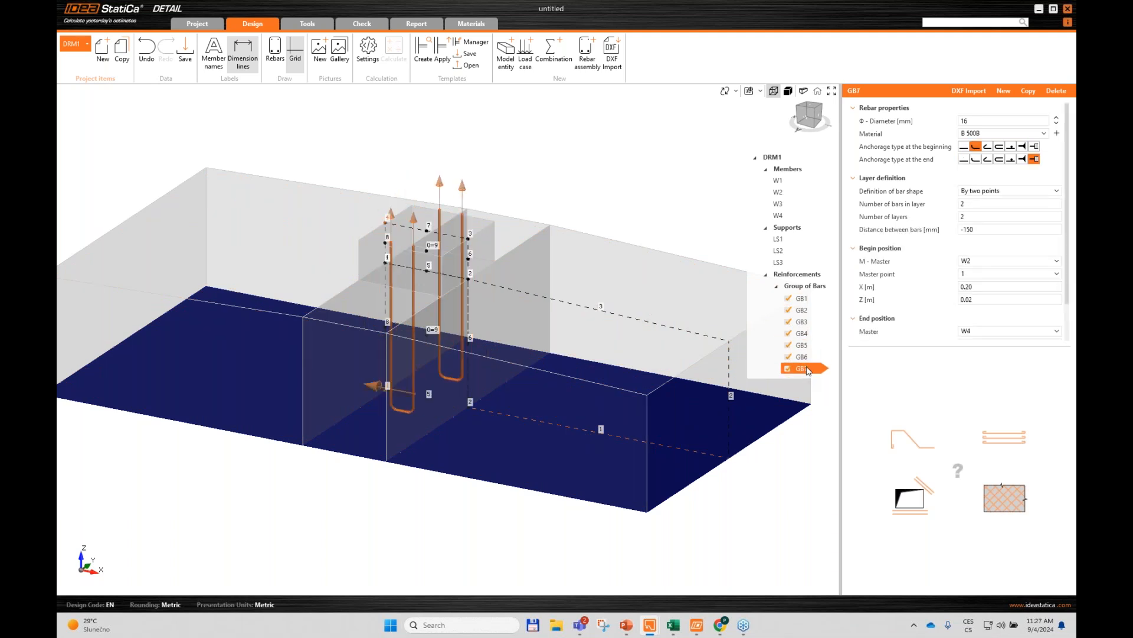
{"action": "left_click", "coordinate": [814, 112]}
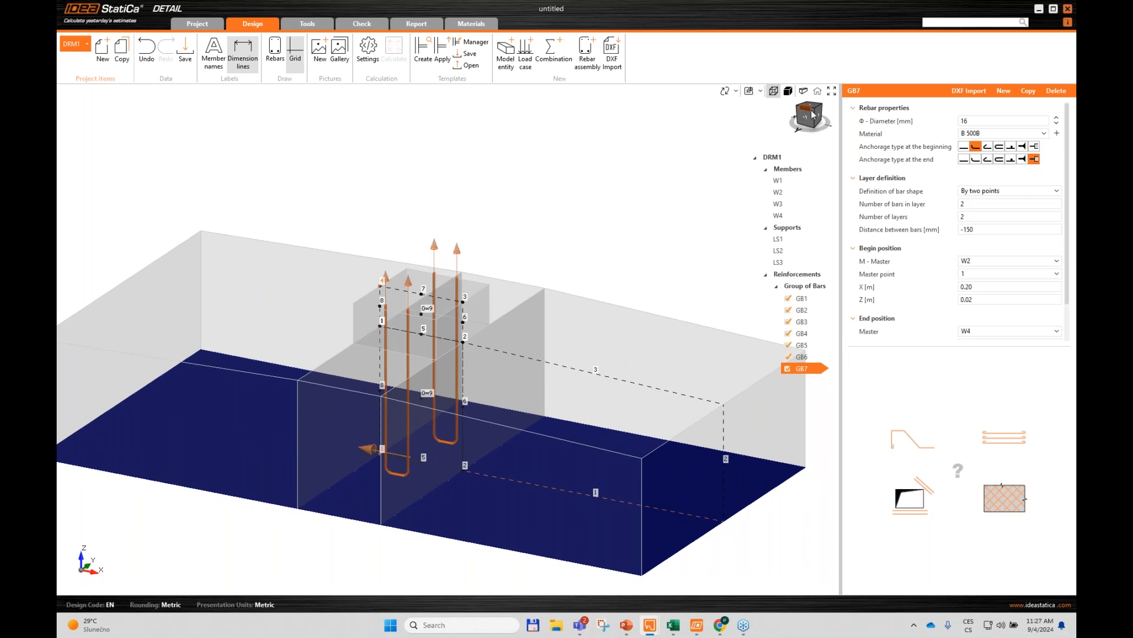
{"action": "left_click", "coordinate": [821, 115]}
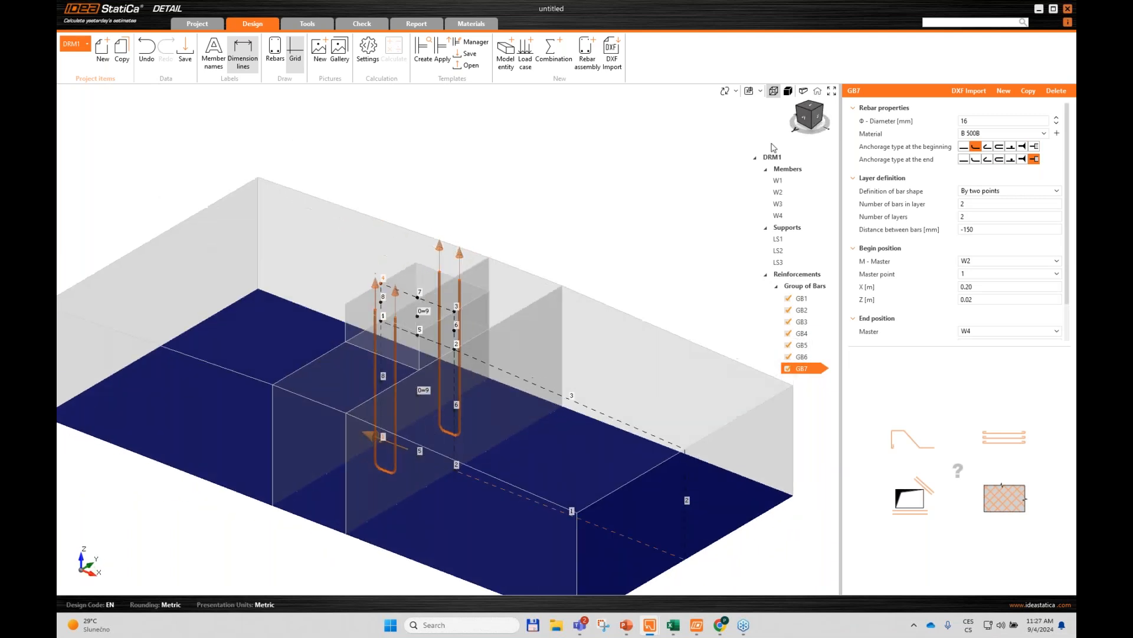
{"action": "left_click", "coordinate": [808, 124]}
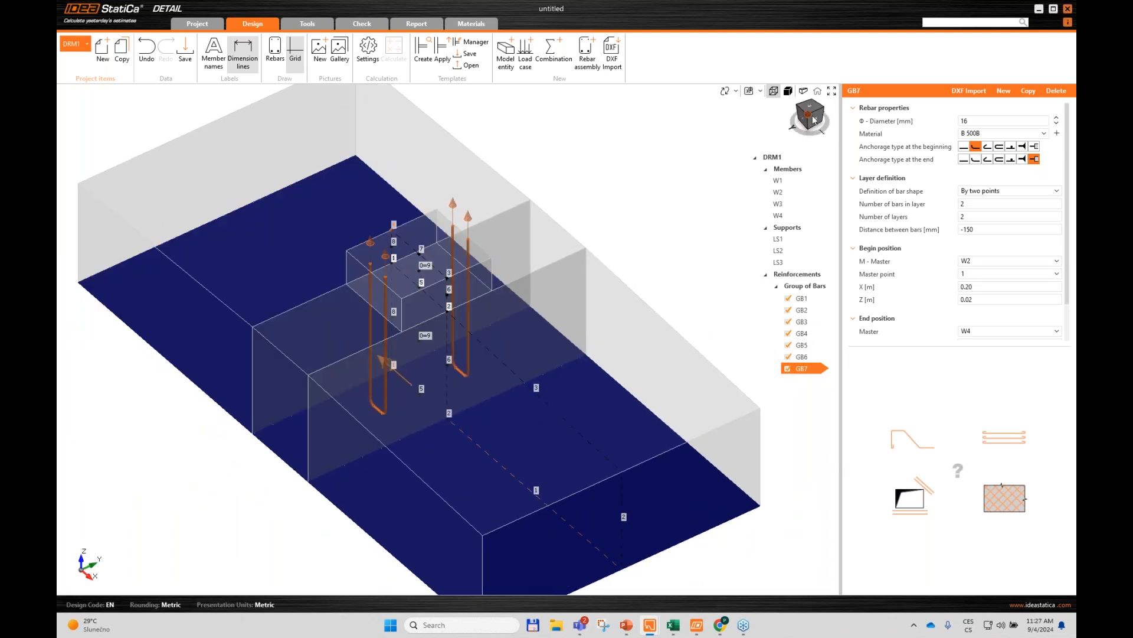
{"action": "left_click", "coordinate": [813, 119]}
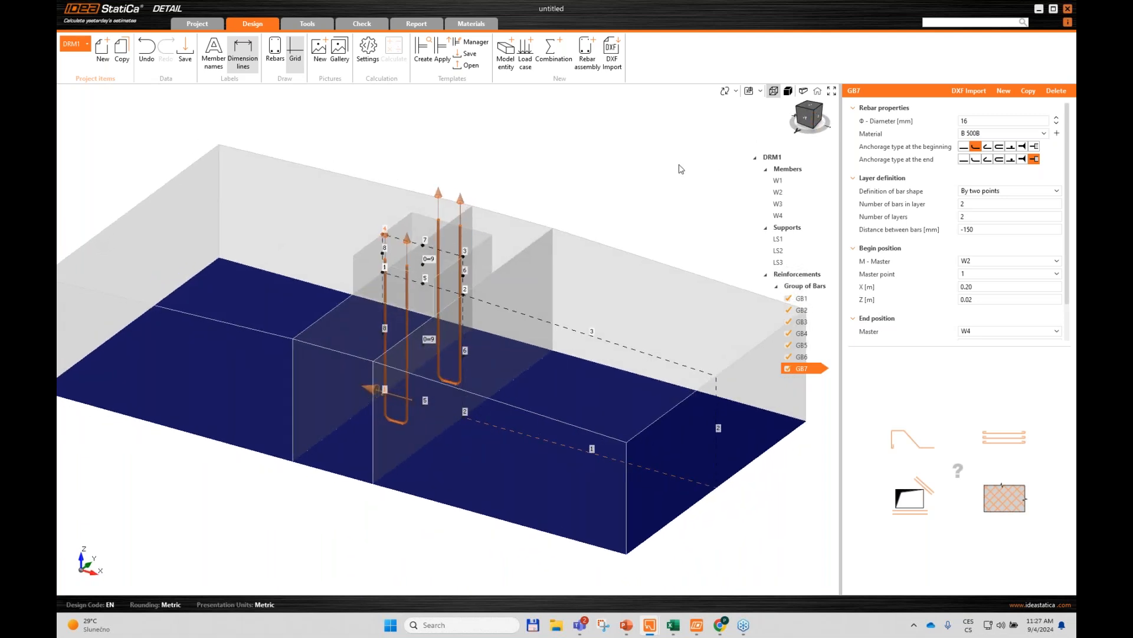
Step: Change the current selection color to light blue in the preferences, save them and return to the design
{"action": "left_click", "coordinate": [197, 24]}
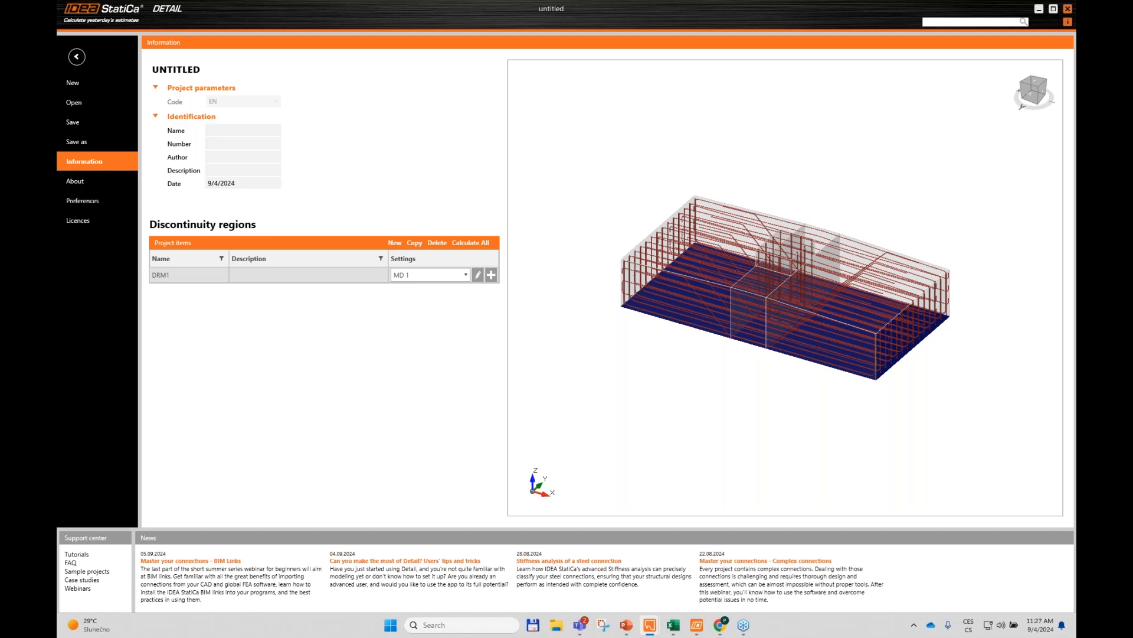
{"action": "left_click", "coordinate": [97, 208]}
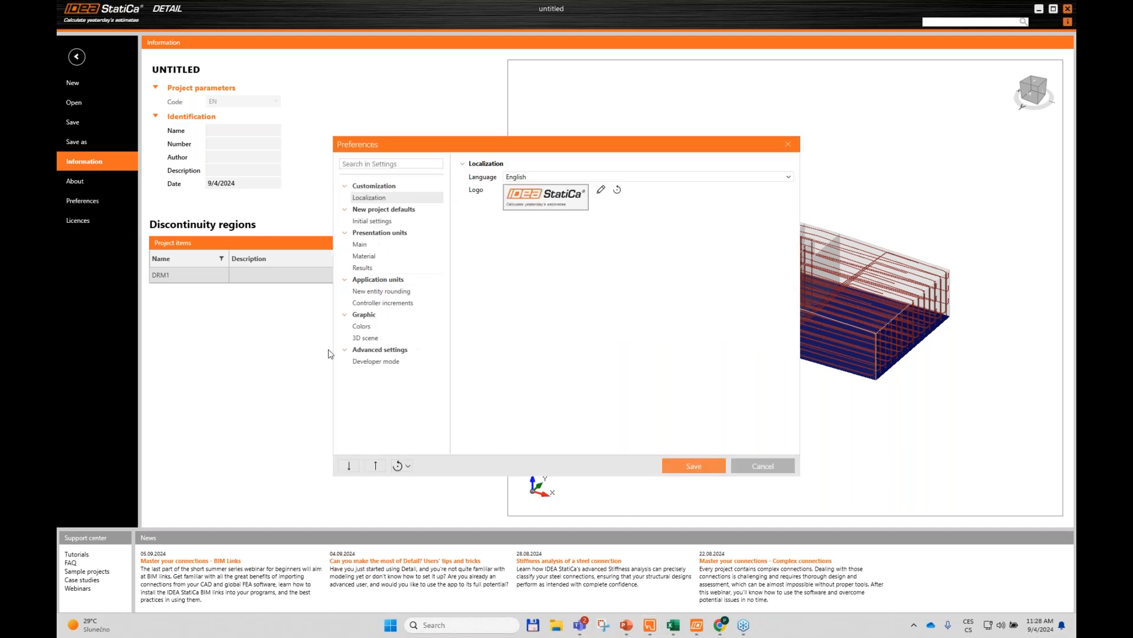
{"action": "left_click", "coordinate": [377, 328]}
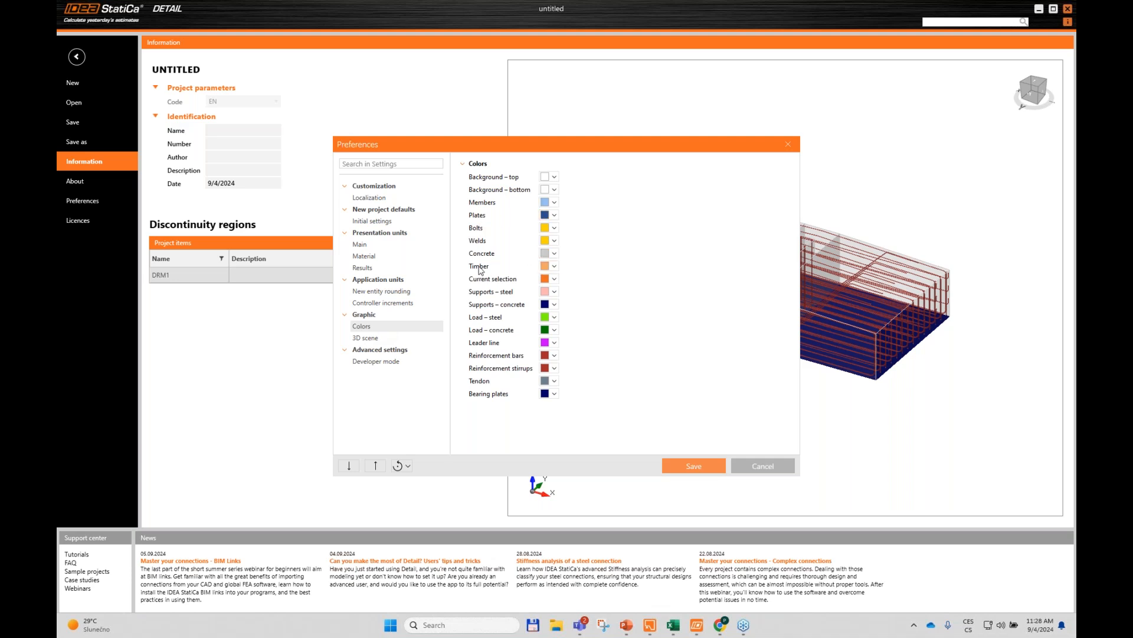
{"action": "left_click", "coordinate": [555, 279]}
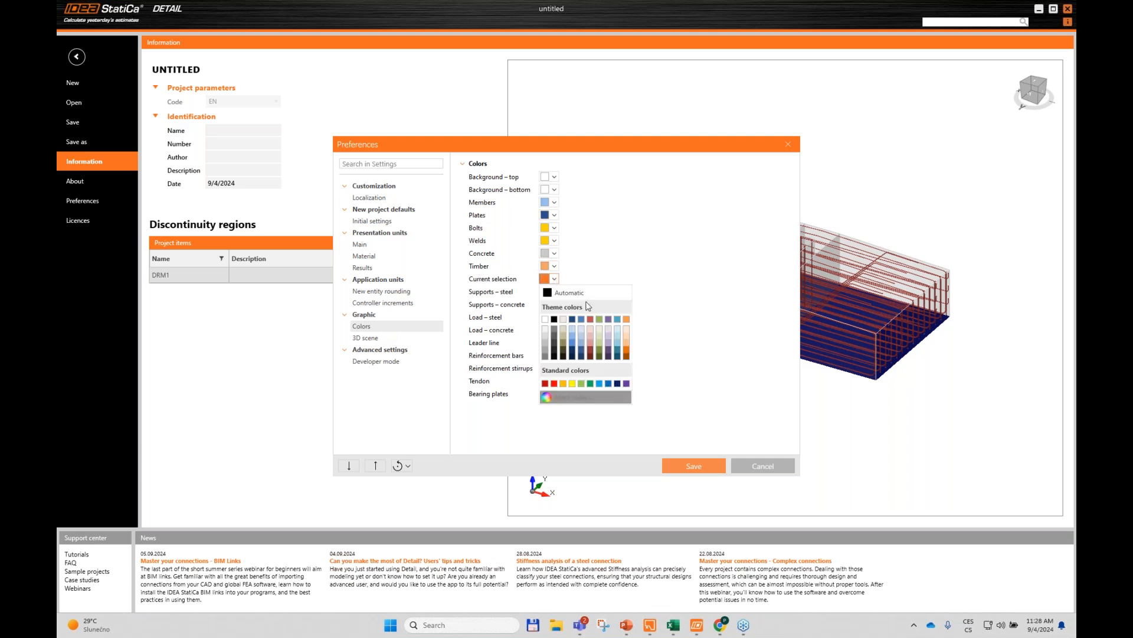
{"action": "left_click", "coordinate": [598, 384]}
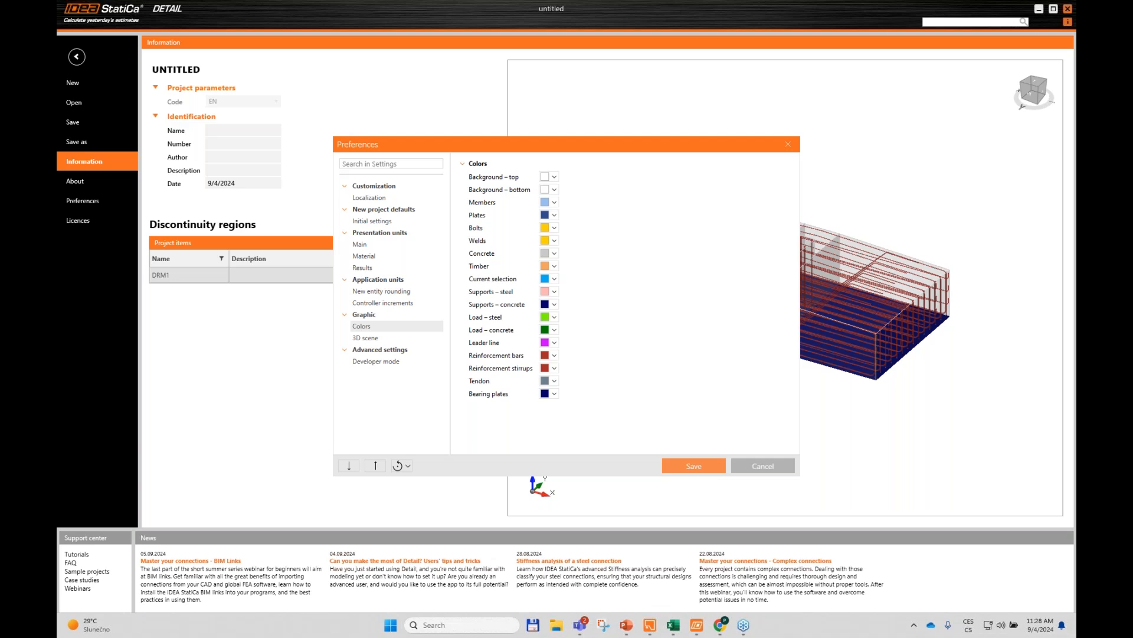
{"action": "left_click", "coordinate": [694, 466]}
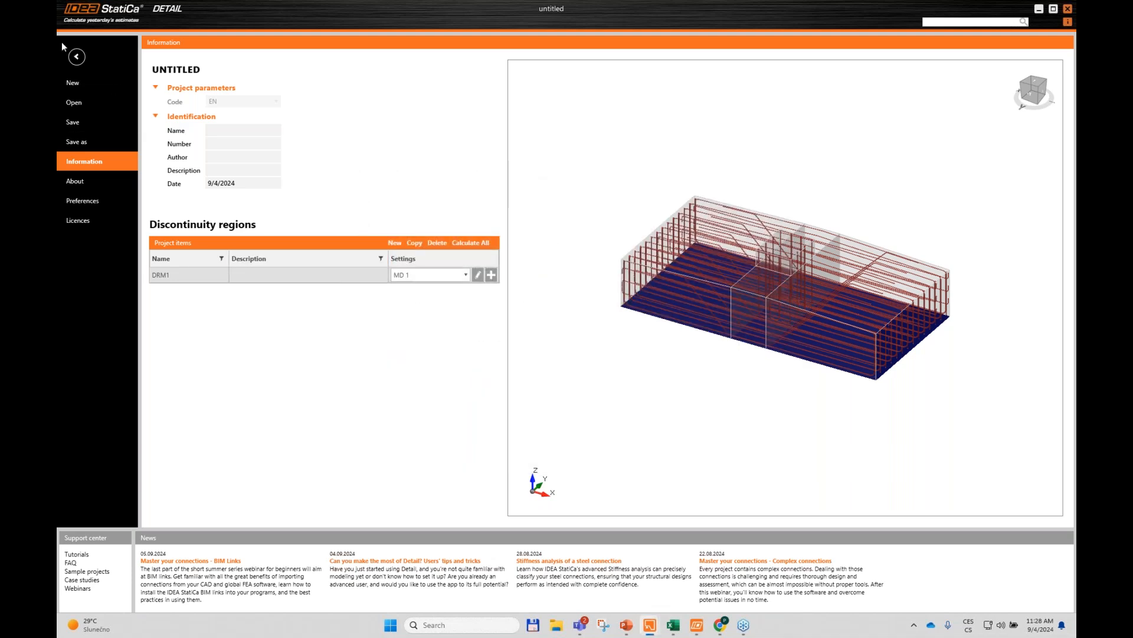
{"action": "left_click", "coordinate": [77, 57]}
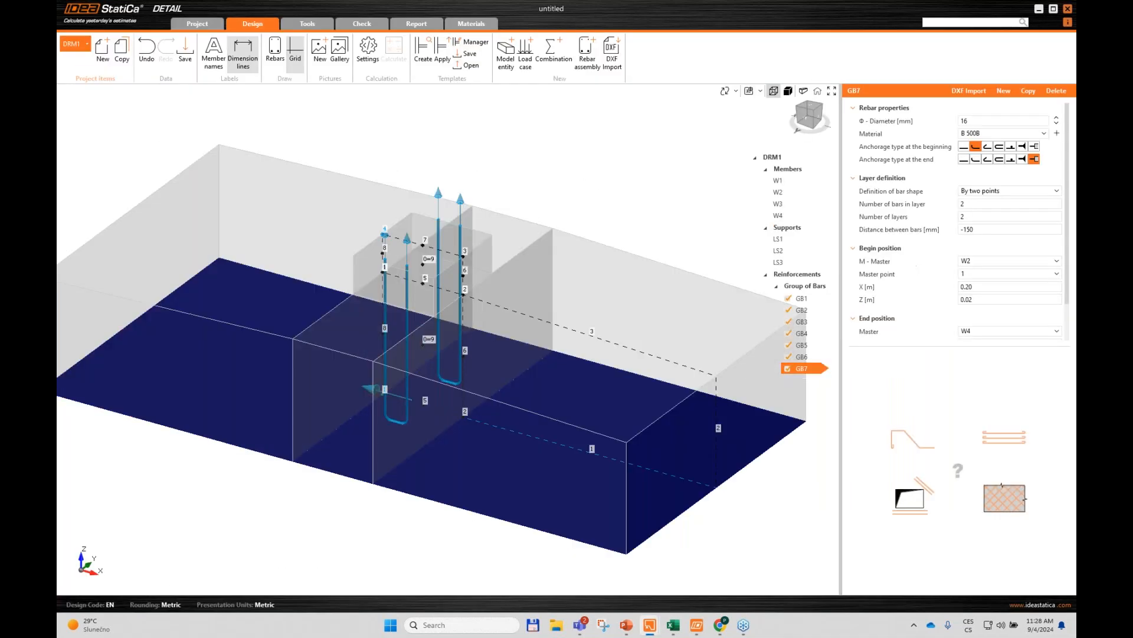
Step: Show all rebars together, inspect the foundation in 3D and switch to the 2D view of the model
{"action": "left_click", "coordinate": [282, 60]}
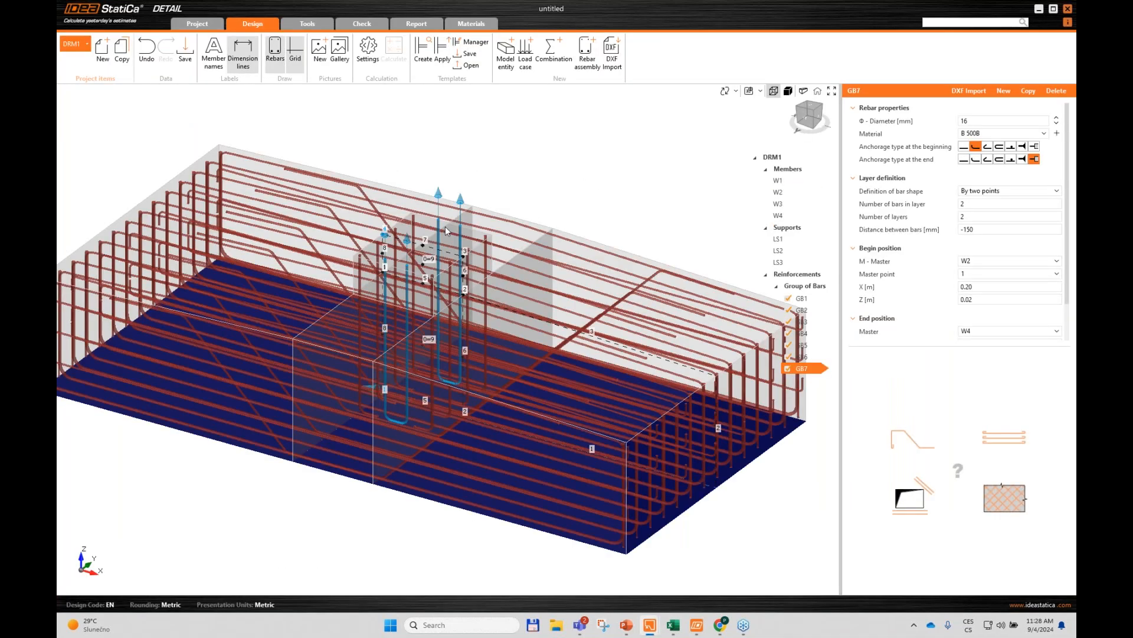
{"action": "mouse_move", "coordinate": [814, 114]}
{"action": "left_mouse_down"}
{"action": "mouse_move", "coordinate": [806, 124]}
{"action": "mouse_move", "coordinate": [815, 118]}
{"action": "left_mouse_up"}
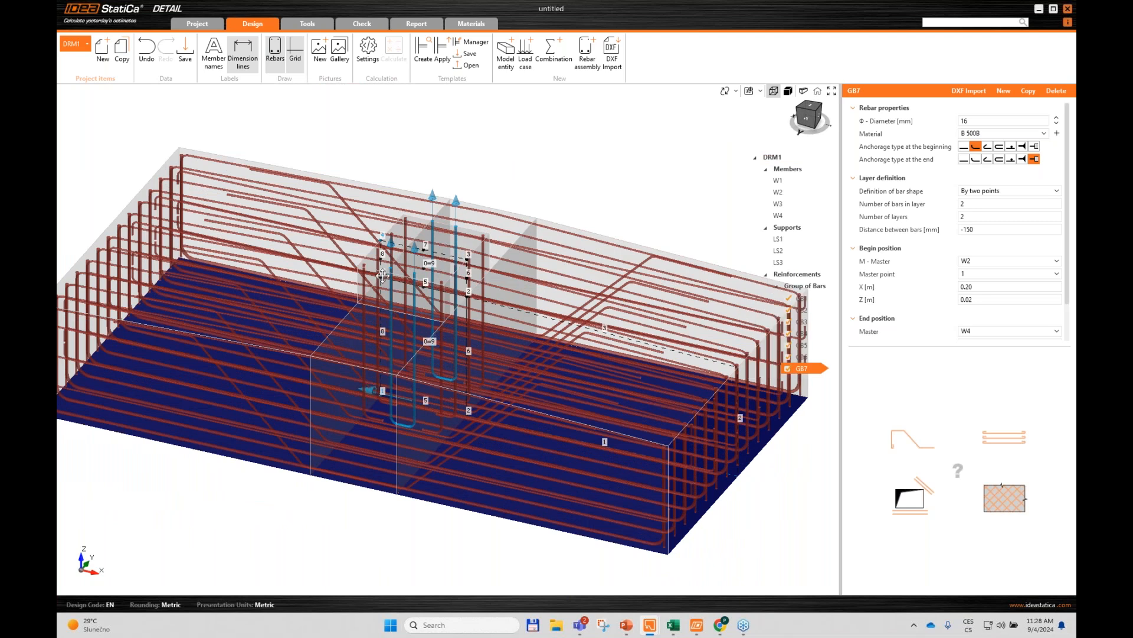
{"action": "left_click_drag", "start_coordinate": [383, 276], "coordinate": [380, 258]}
{"action": "left_click_drag", "start_coordinate": [819, 119], "coordinate": [810, 120]}
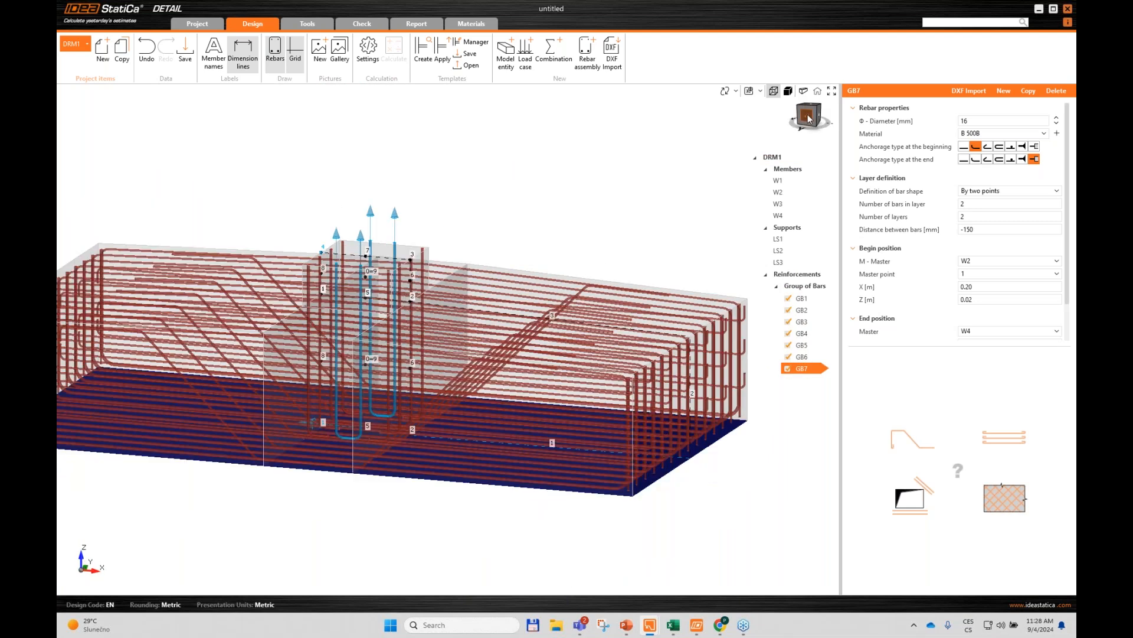
{"action": "left_click", "coordinate": [810, 120]}
{"action": "left_click", "coordinate": [761, 92]}
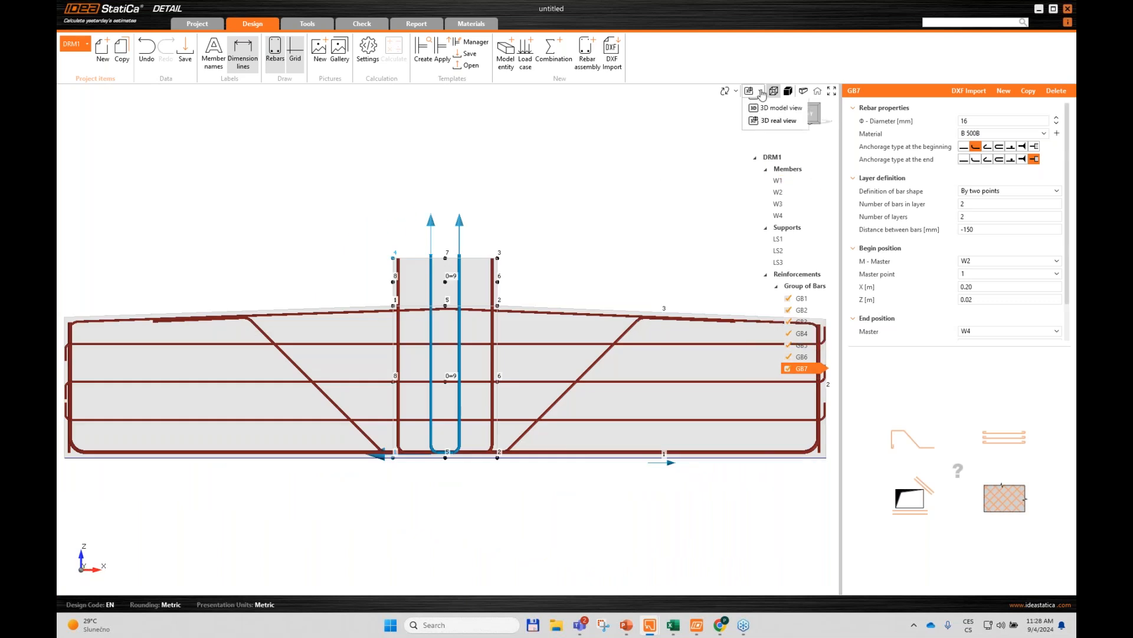
{"action": "left_click", "coordinate": [770, 108]}
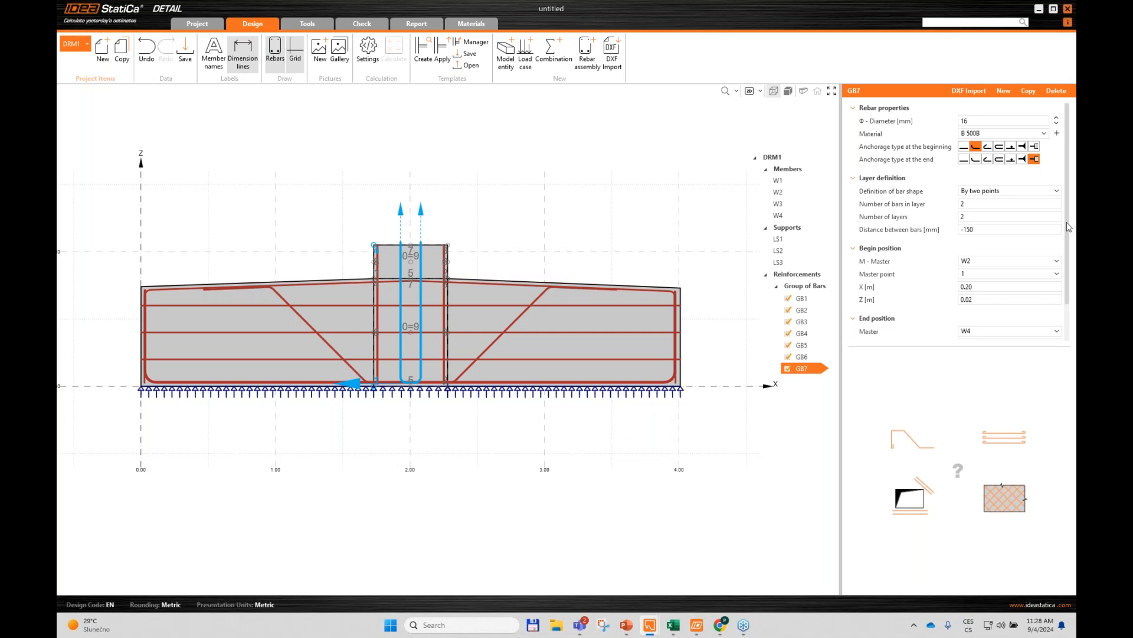
Step: Add a new group of bars with a 10 mm diameter and the T-ended anchorage type at both ends
{"action": "left_click", "coordinate": [587, 57]}
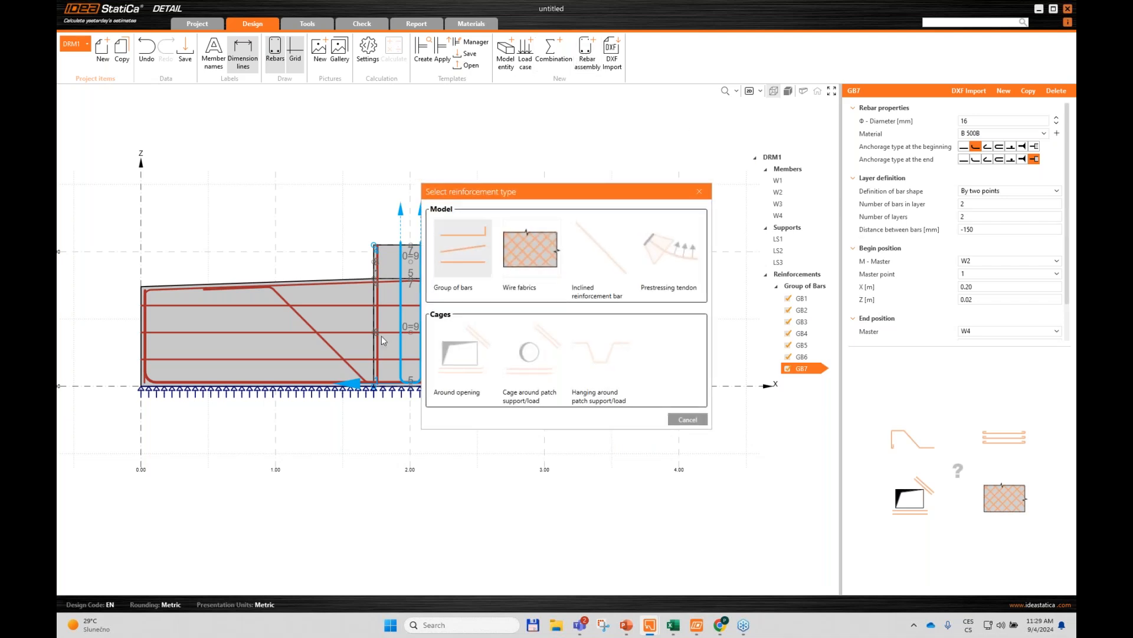
{"action": "left_click_drag", "start_coordinate": [511, 191], "coordinate": [576, 153]}
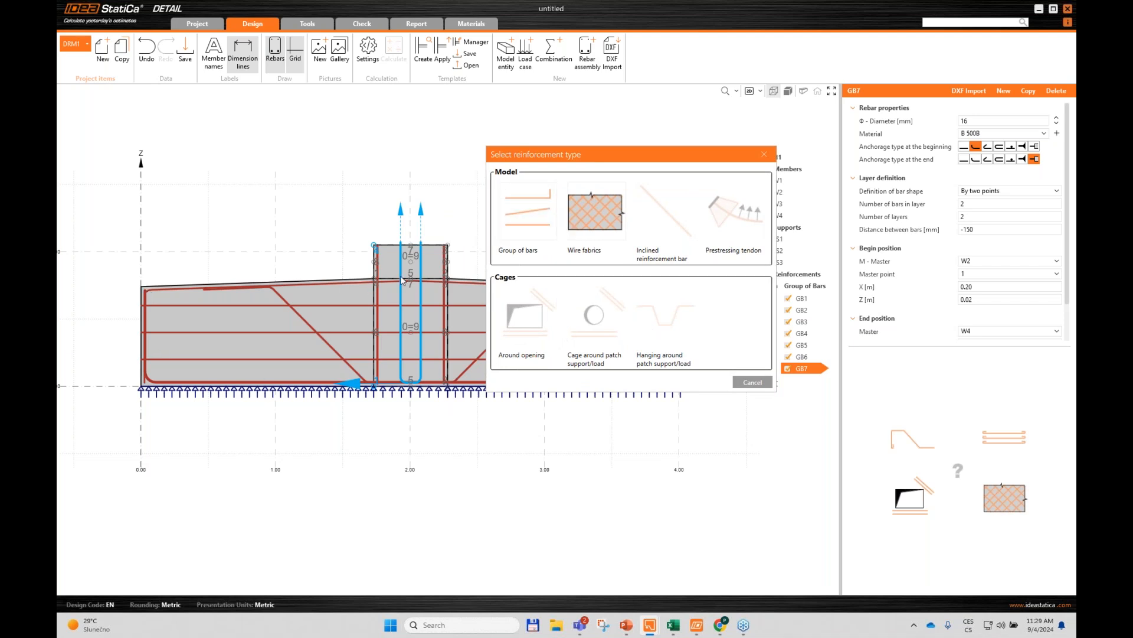
{"action": "left_click", "coordinate": [539, 227]}
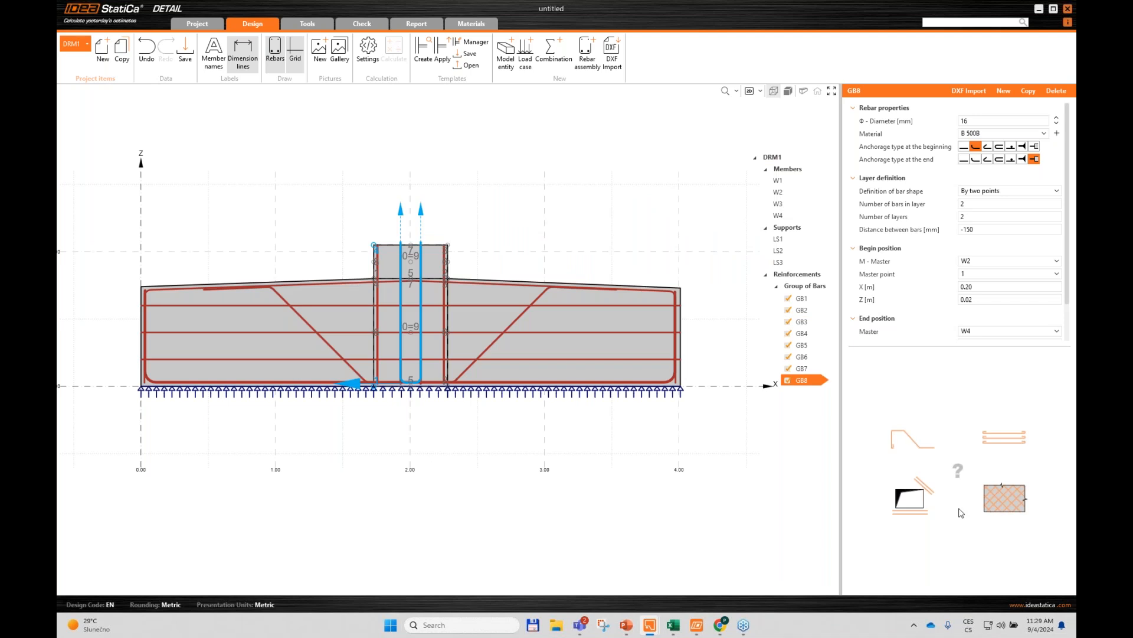
{"action": "double_click", "coordinate": [982, 121]}
{"action": "type", "text": "10"}
{"action": "key", "text": "Tab"}
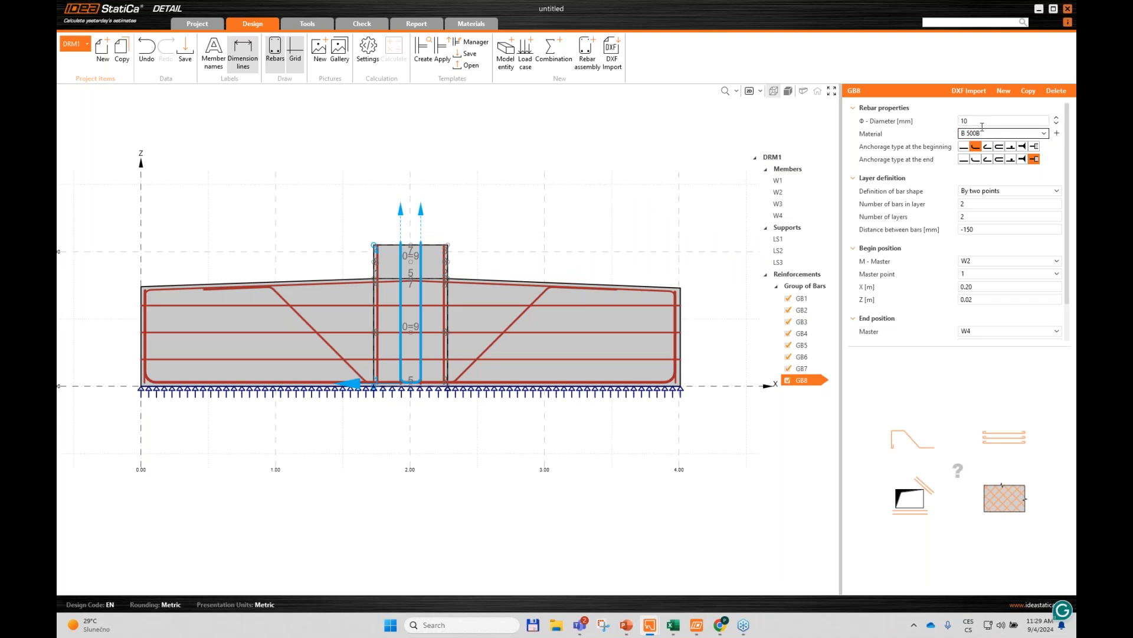
{"action": "left_click", "coordinate": [1022, 146]}
{"action": "left_click", "coordinate": [1023, 158]}
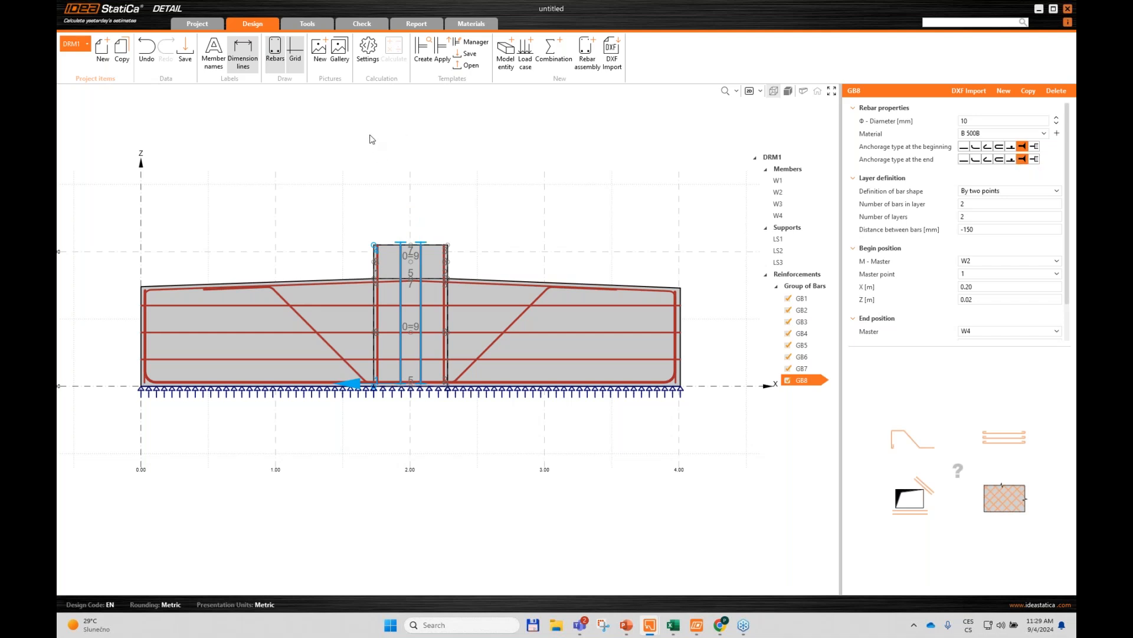
Step: Define the new group on an outline or opening edge with 6 bars per layer, 12 layers and 150 mm between bars
{"action": "left_click_drag", "start_coordinate": [325, 255], "coordinate": [336, 292]}
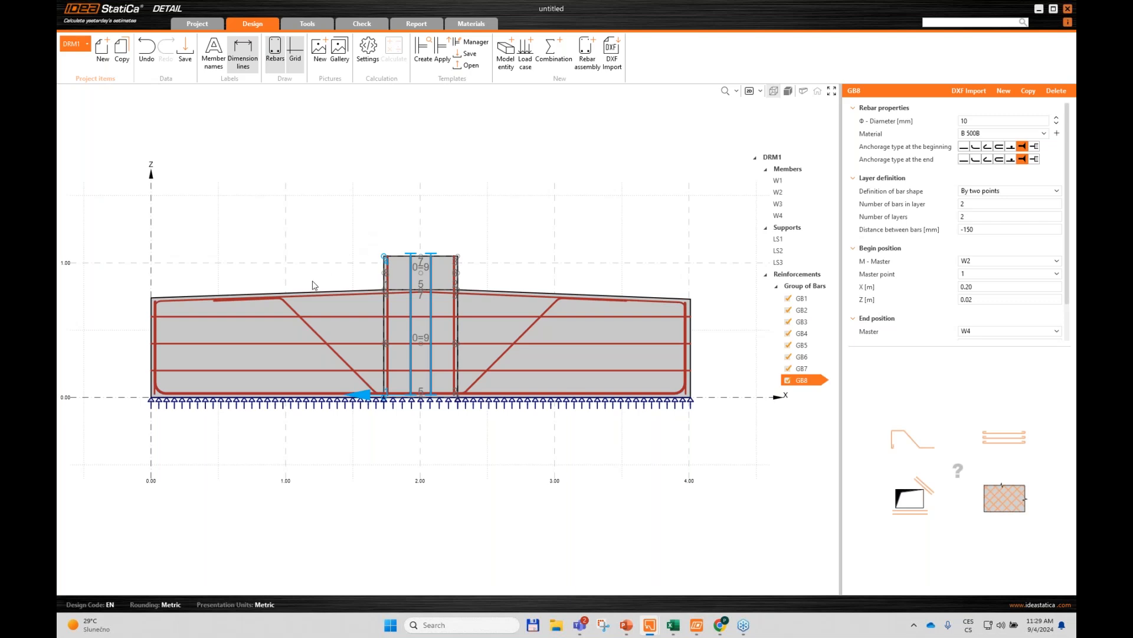
{"action": "left_click_drag", "start_coordinate": [315, 285], "coordinate": [324, 264]}
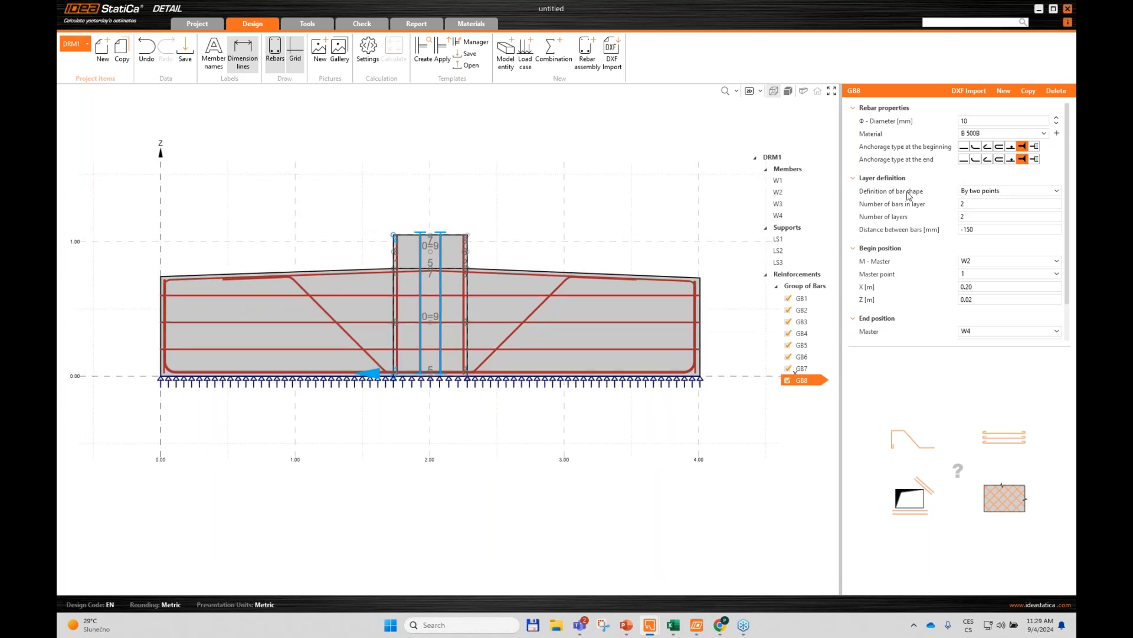
{"action": "left_click", "coordinate": [970, 191]}
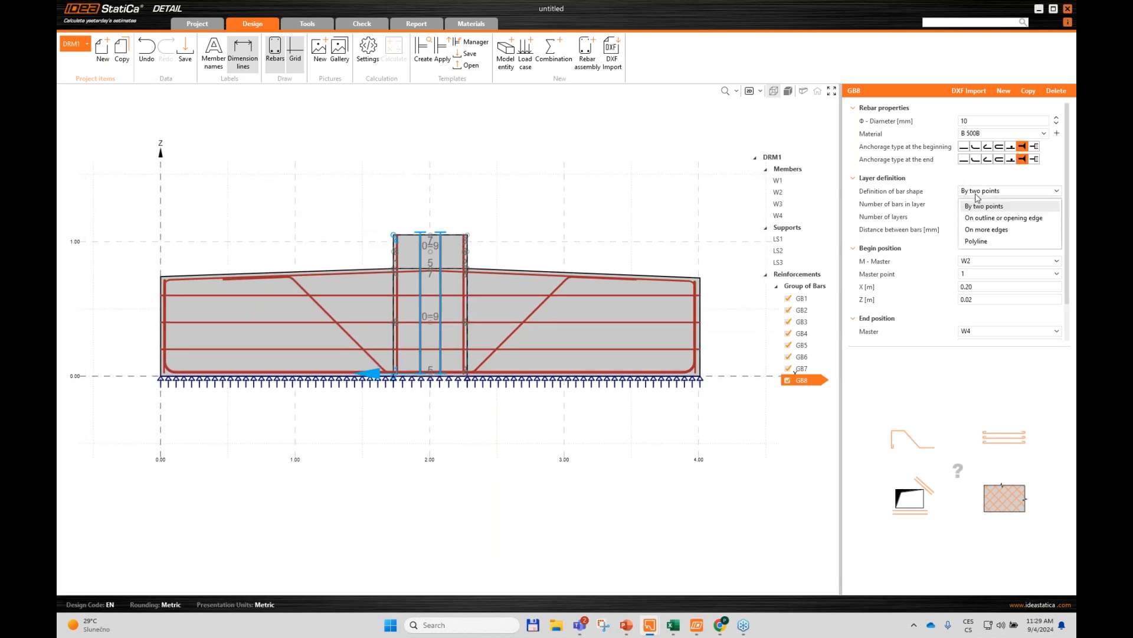
{"action": "left_click", "coordinate": [997, 219]}
{"action": "double_click", "coordinate": [985, 205]}
{"action": "type", "text": "6"}
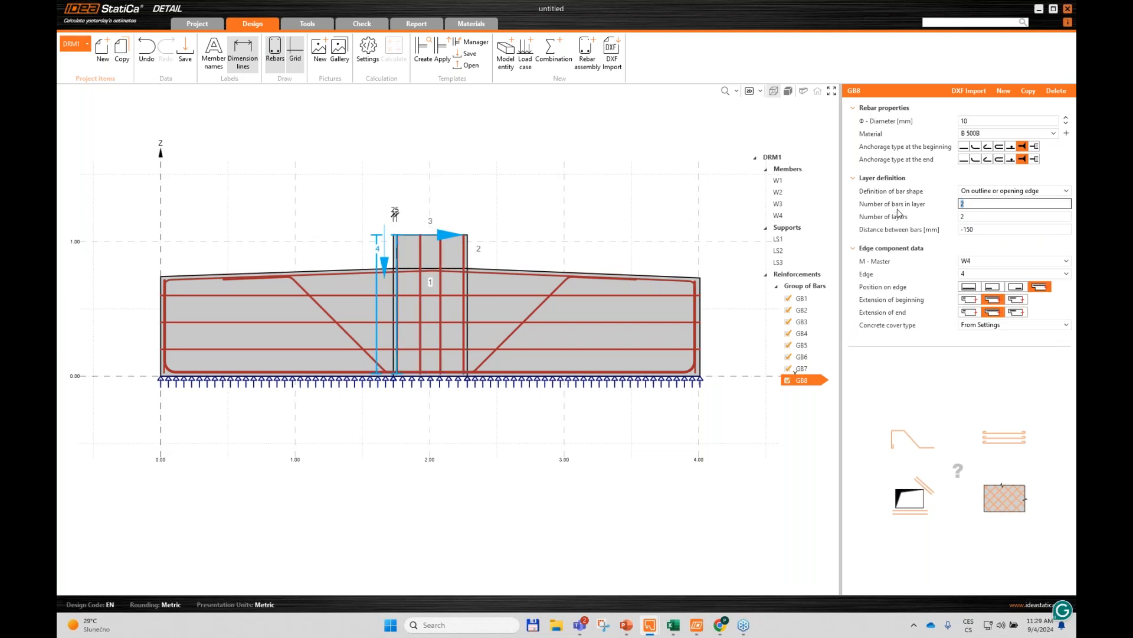
{"action": "key", "text": "Tab"}
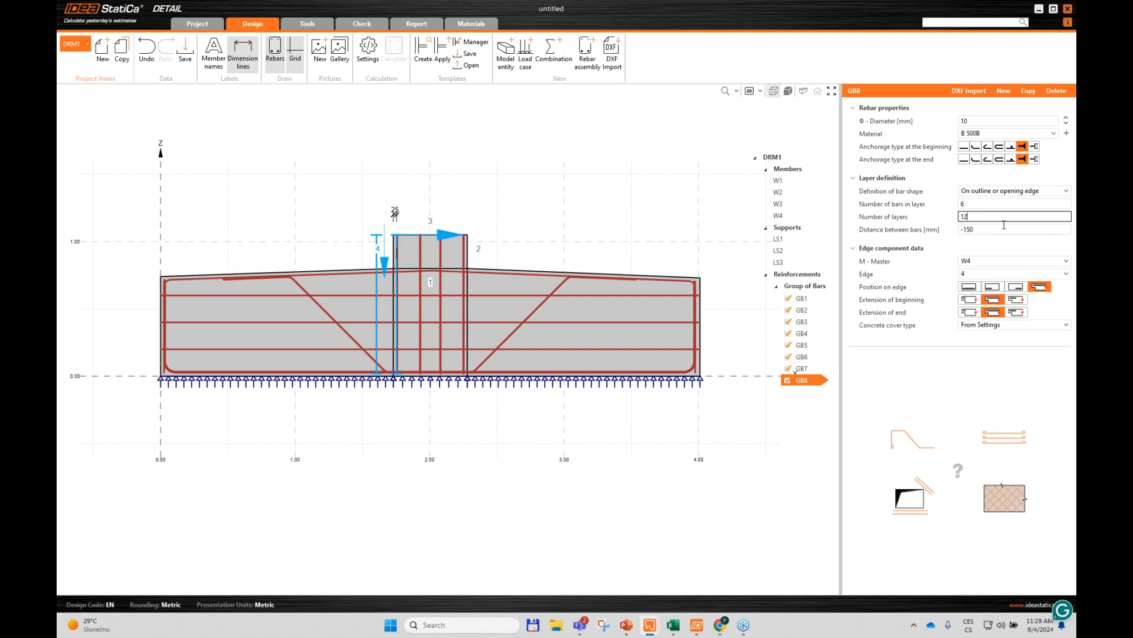
{"action": "key", "text": "Tab"}
{"action": "left_click", "coordinate": [961, 229]}
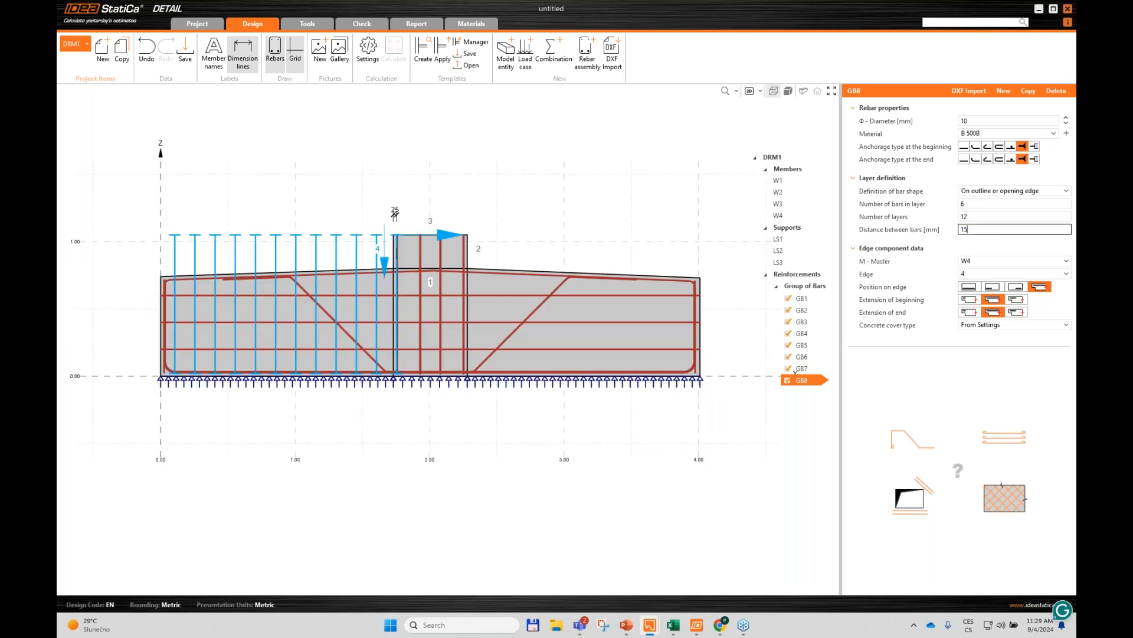
{"action": "key", "text": "Delete"}
{"action": "left_click_drag", "start_coordinate": [203, 245], "coordinate": [233, 233]}
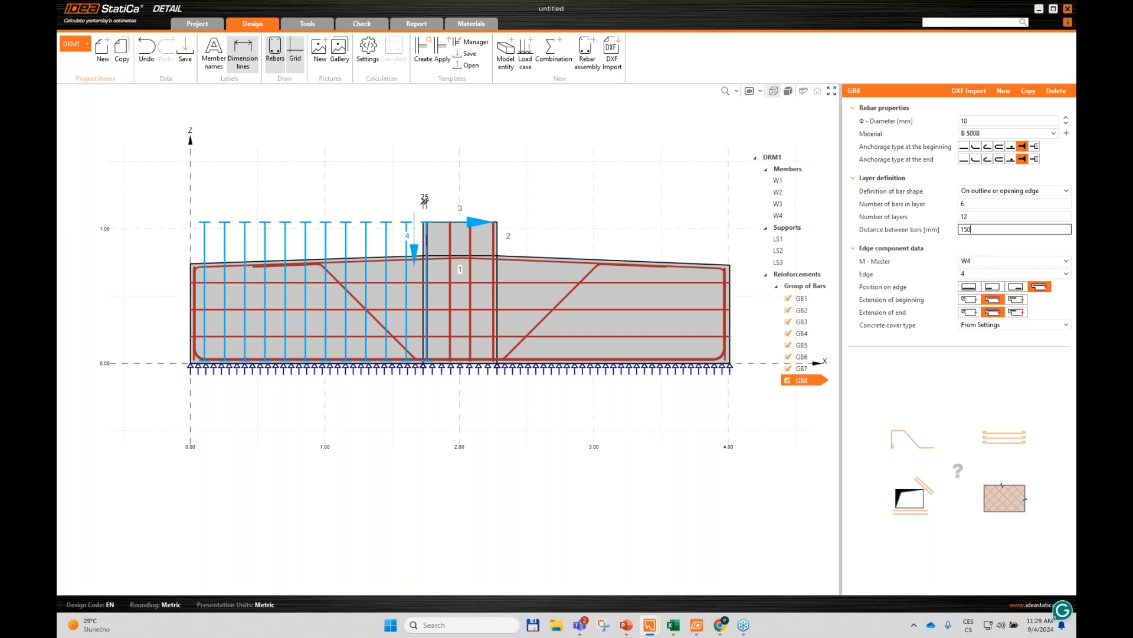
Step: Assign the 10 mm bar group to edge 2 of wall W1
{"action": "left_click", "coordinate": [994, 261]}
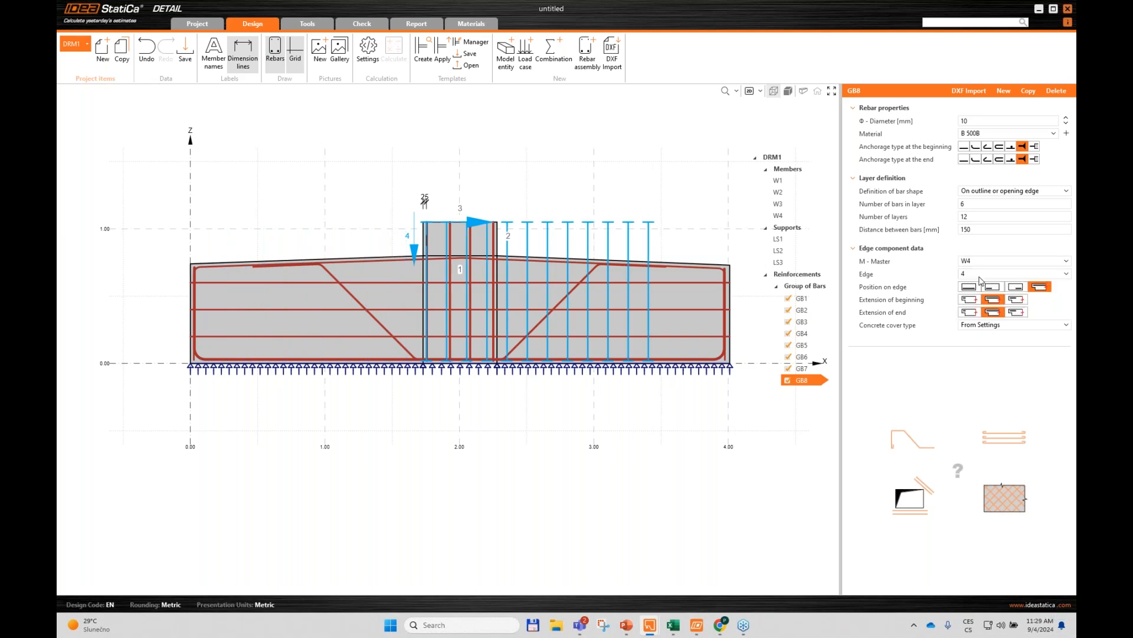
{"action": "left_click", "coordinate": [983, 276]}
{"action": "left_click", "coordinate": [981, 275]}
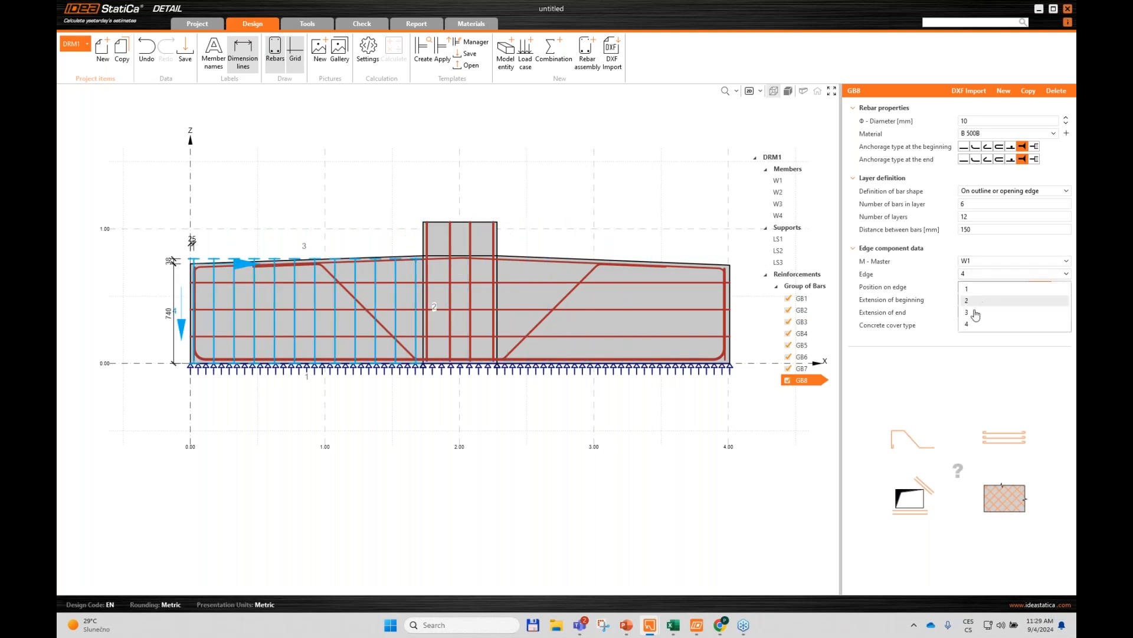
{"action": "left_click", "coordinate": [980, 300]}
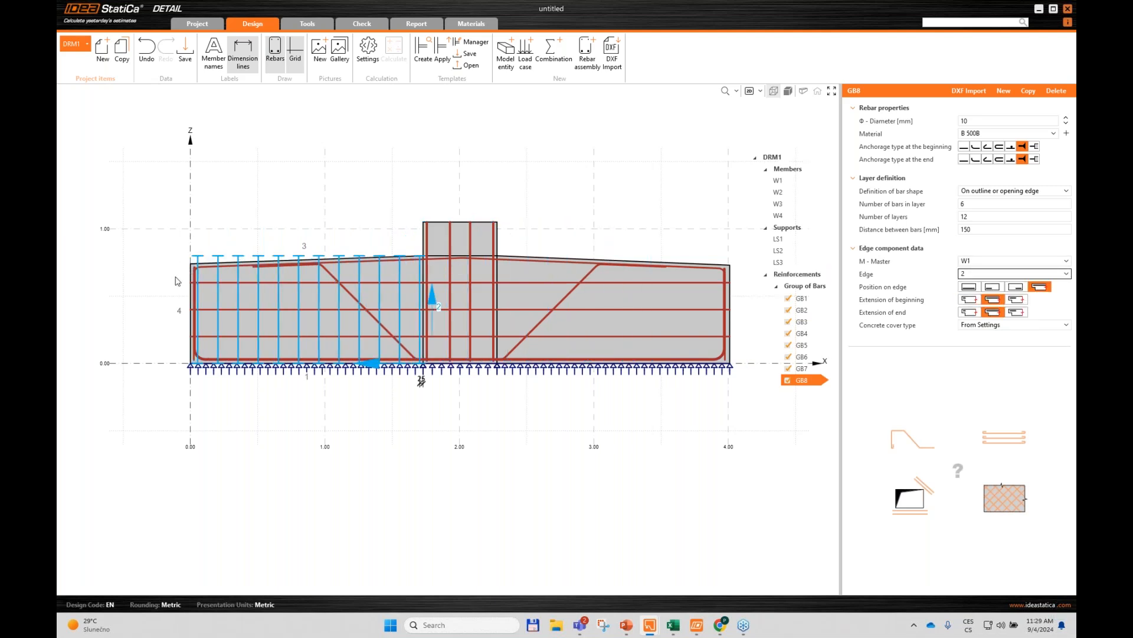
{"action": "scroll", "coordinate": [177, 278], "scroll_direction": "up", "scroll_amount": 1}
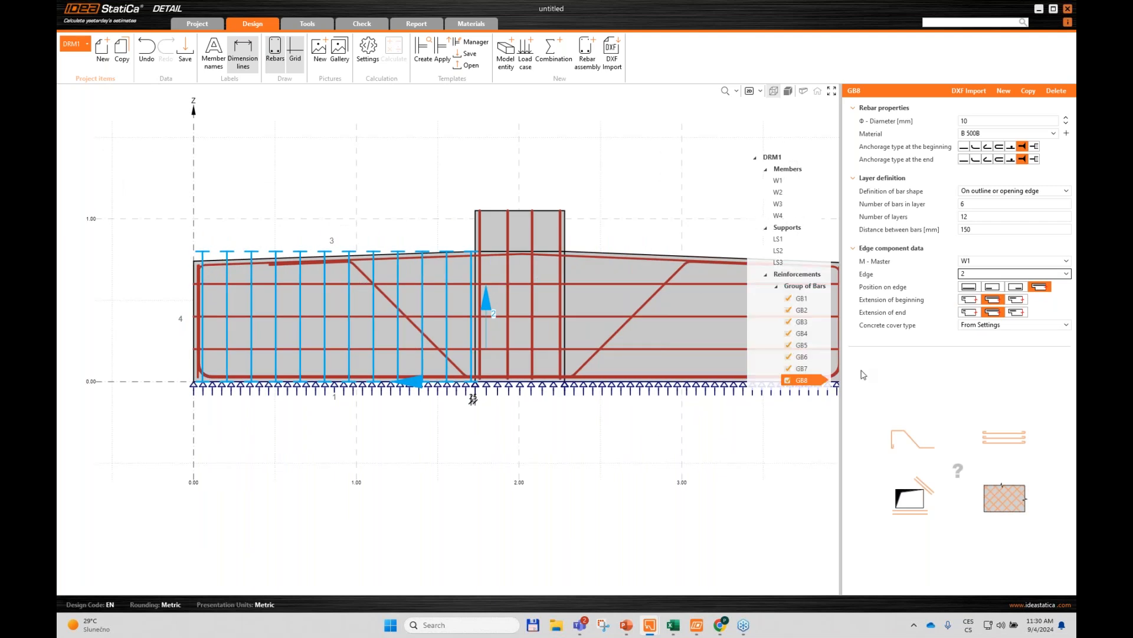
Step: Copy the vertical bar group GB8 on wall W1 and assign the copy to wall W3
{"action": "left_click", "coordinate": [793, 254]}
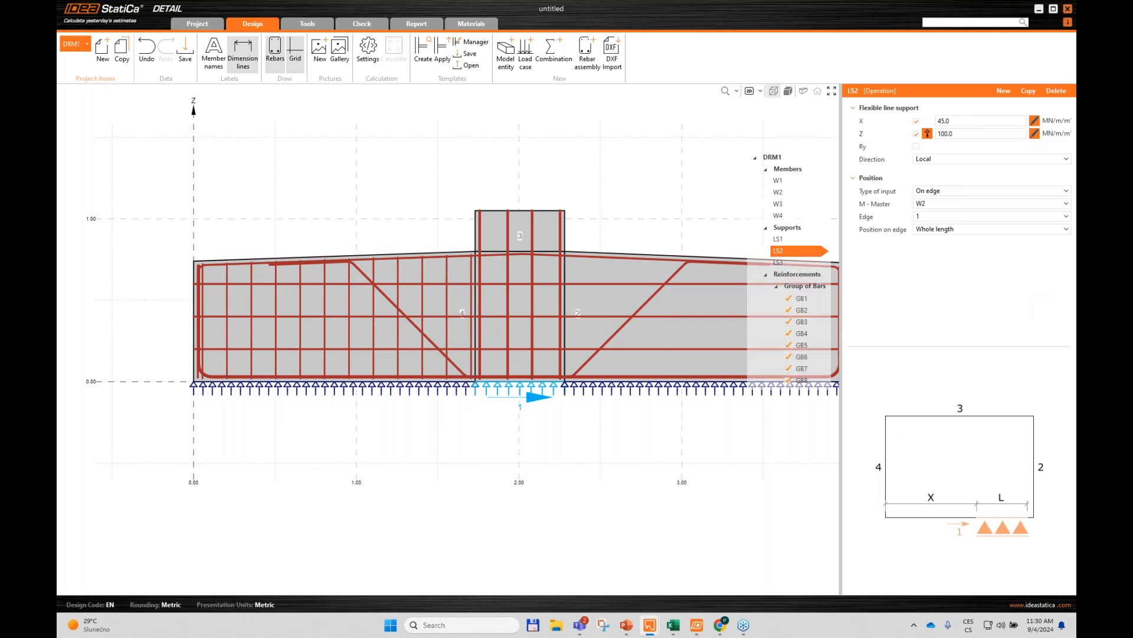
{"action": "left_click", "coordinate": [453, 349]}
{"action": "left_click_drag", "start_coordinate": [454, 350], "coordinate": [334, 334]}
{"action": "right_click", "coordinate": [808, 385]}
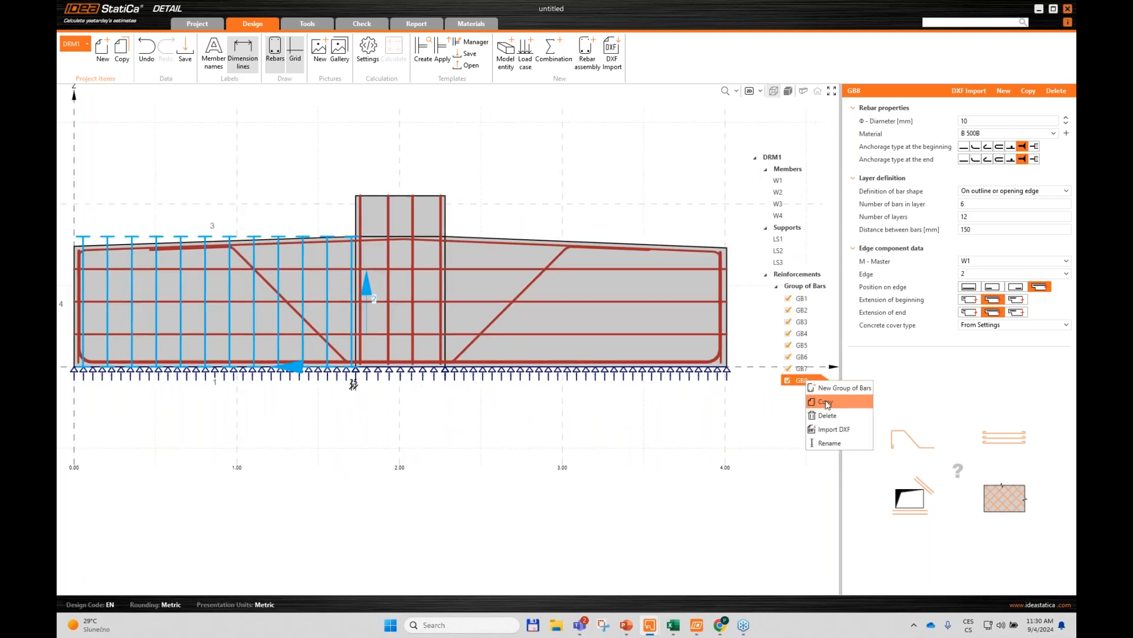
{"action": "left_click", "coordinate": [826, 402]}
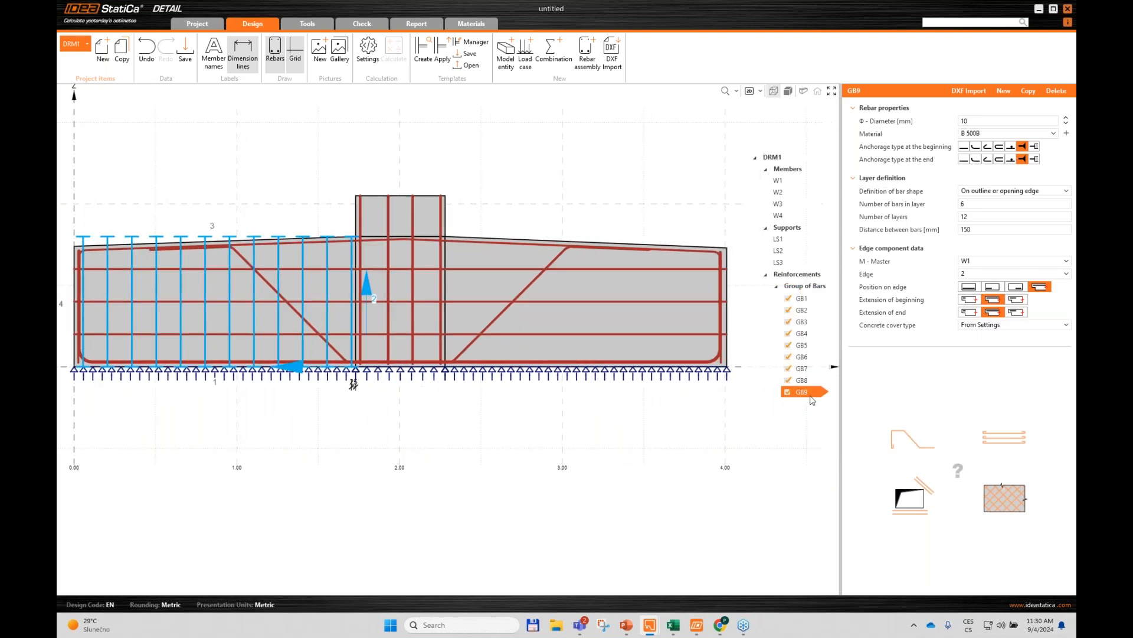
{"action": "left_click", "coordinate": [992, 261]}
{"action": "left_click", "coordinate": [985, 300]}
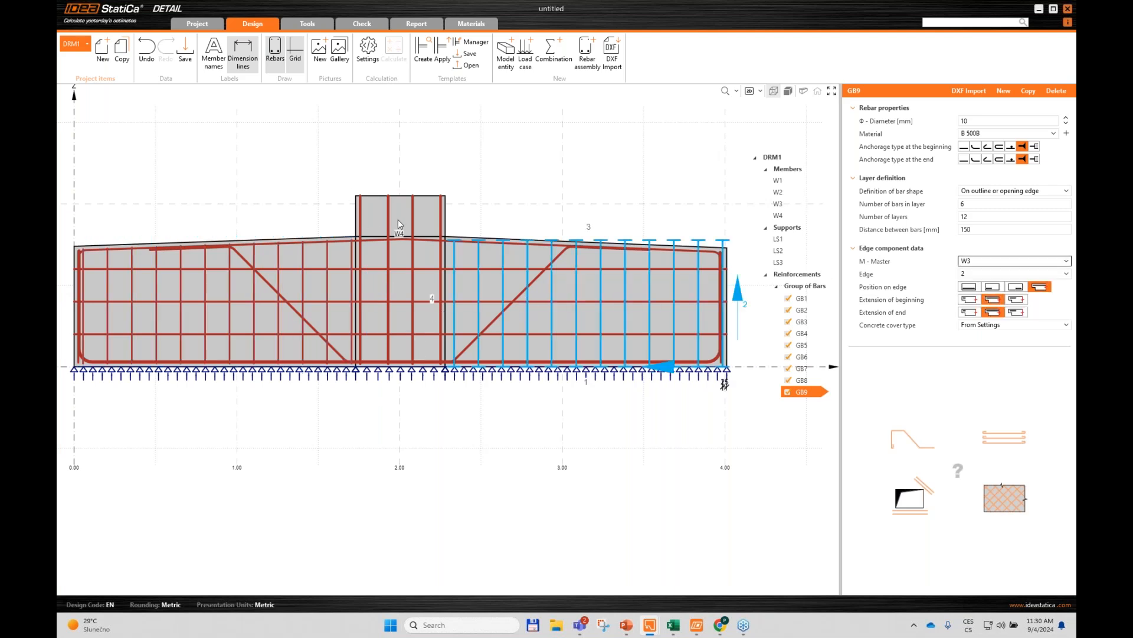
Step: Copy the bar group on wall W3 and set the copy's bar diameter to 12 mm
{"action": "right_click", "coordinate": [814, 394]}
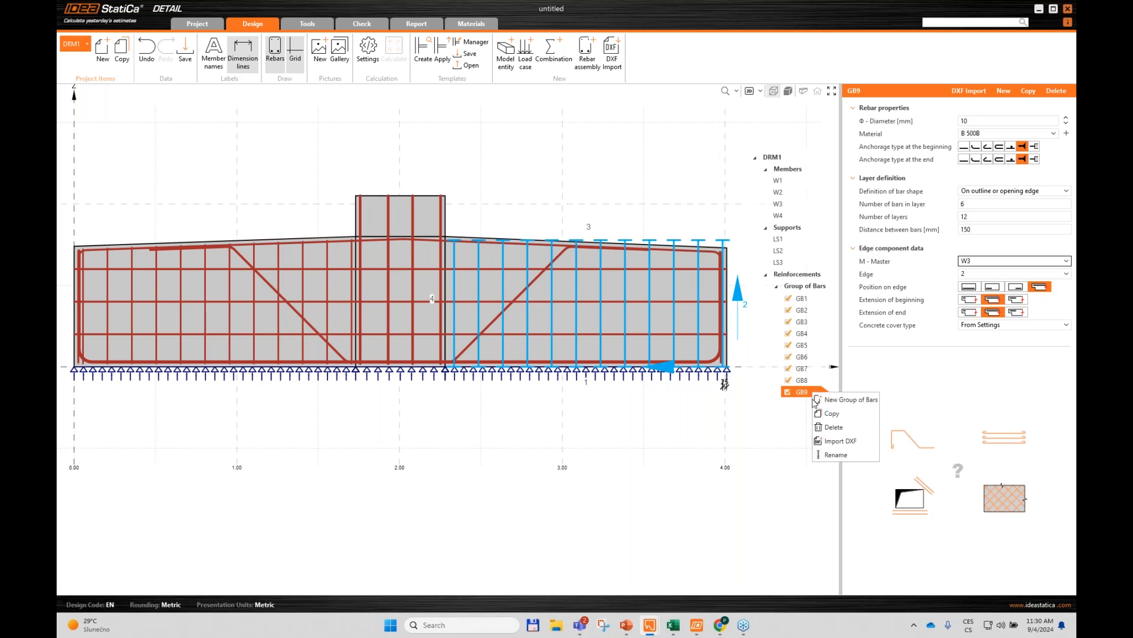
{"action": "left_click", "coordinate": [849, 418]}
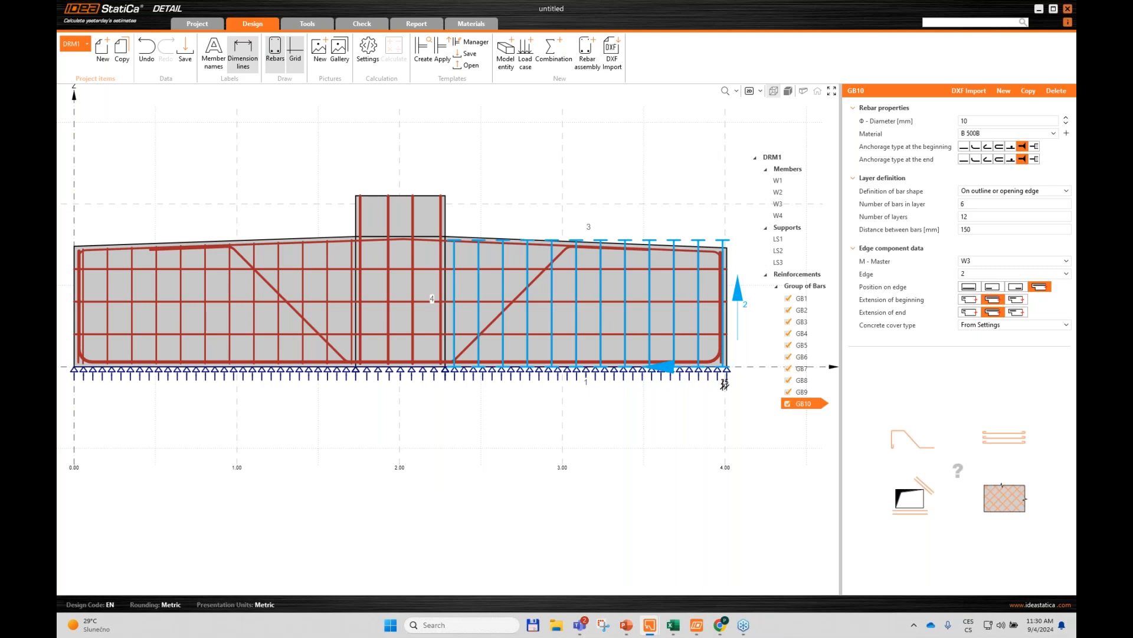
{"action": "double_click", "coordinate": [978, 122]}
{"action": "type", "text": "12"}
{"action": "key", "text": "Tab"}
Step: Define the 12 mm group by two points with 2 bars per layer, 13 layers and a bar distance of -100 mm
{"action": "left_click", "coordinate": [1002, 192]}
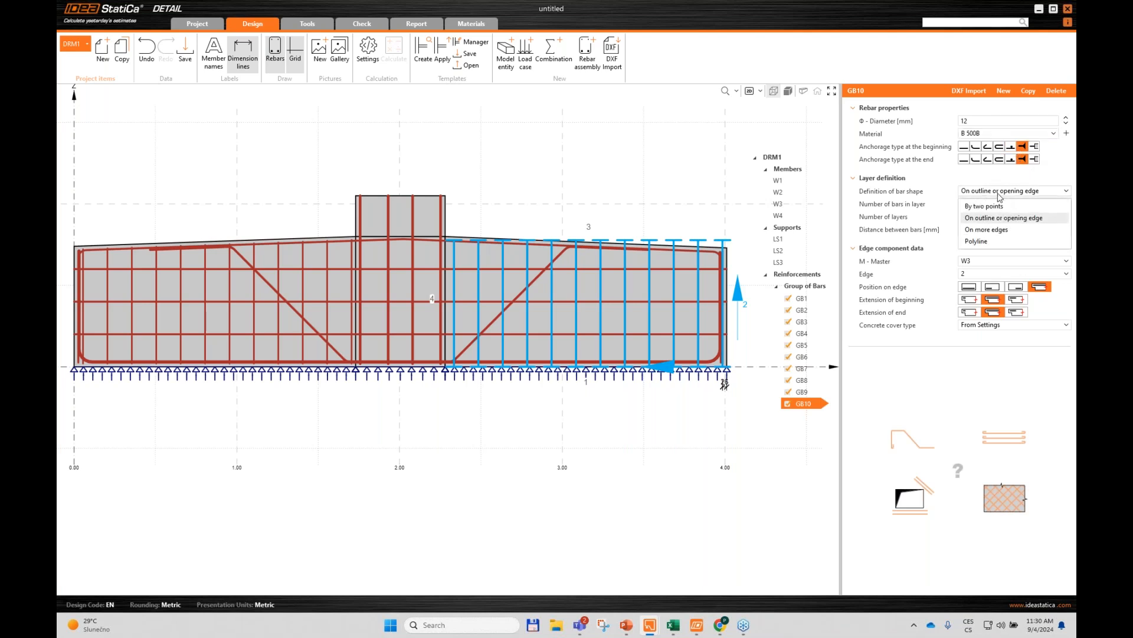
{"action": "left_click", "coordinate": [971, 206]}
{"action": "left_click", "coordinate": [968, 205]}
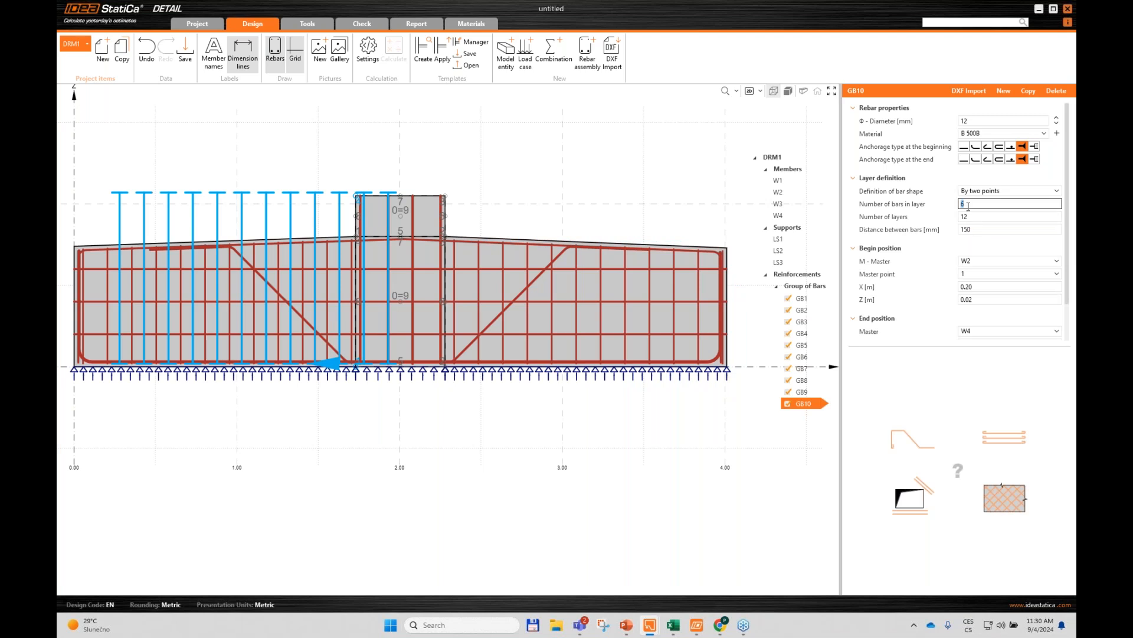
{"action": "type", "text": "2"}
{"action": "key", "text": "Tab"}
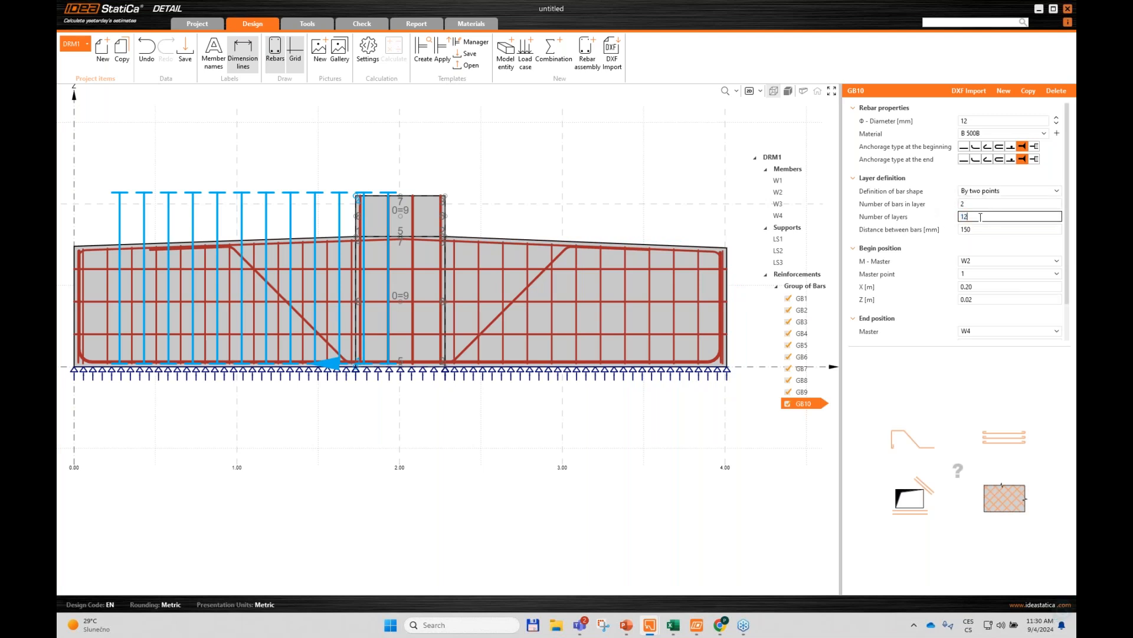
{"action": "type", "text": "13"}
{"action": "left_click", "coordinate": [991, 229]}
{"action": "type", "text": "-100"}
{"action": "key", "text": "Tab"}
Step: Set the group's begin position to master point 4 of W4 with offsets X 0.02 m and Z -0.01 m
{"action": "left_click", "coordinate": [992, 262]}
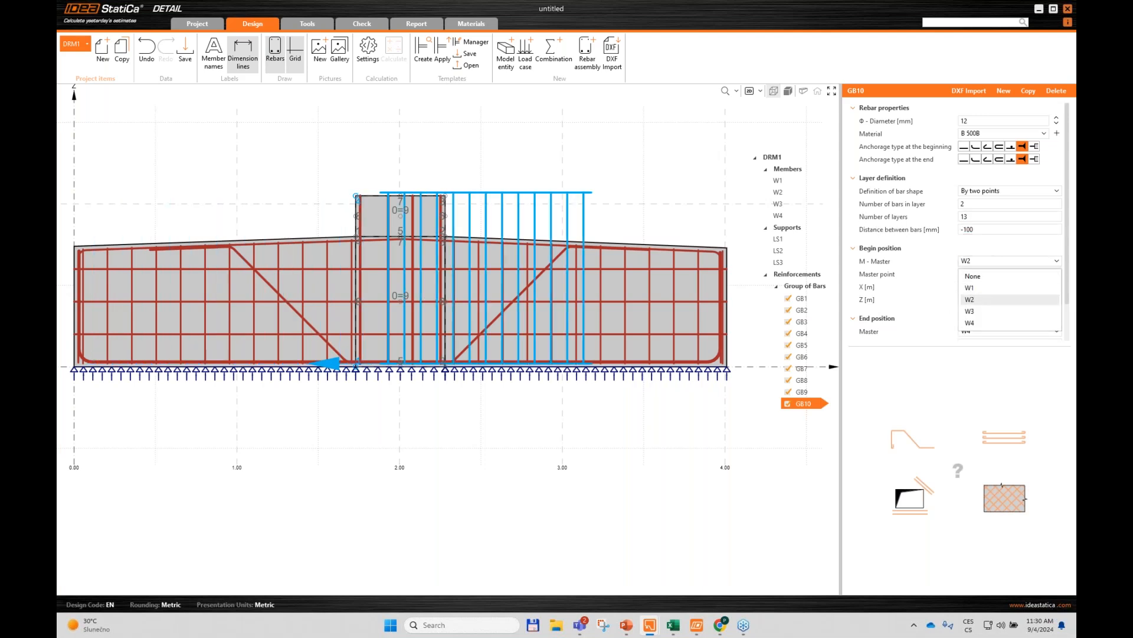
{"action": "left_click", "coordinate": [982, 312]}
{"action": "left_click", "coordinate": [987, 261]}
{"action": "left_click", "coordinate": [971, 323]}
{"action": "left_click", "coordinate": [980, 274]}
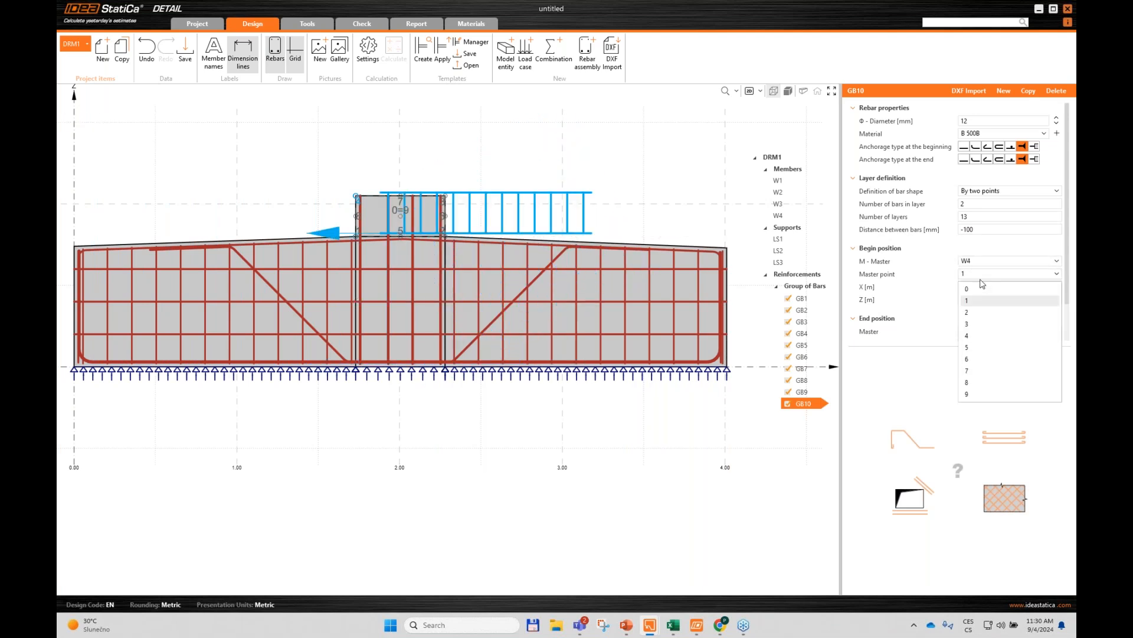
{"action": "left_click", "coordinate": [978, 336]}
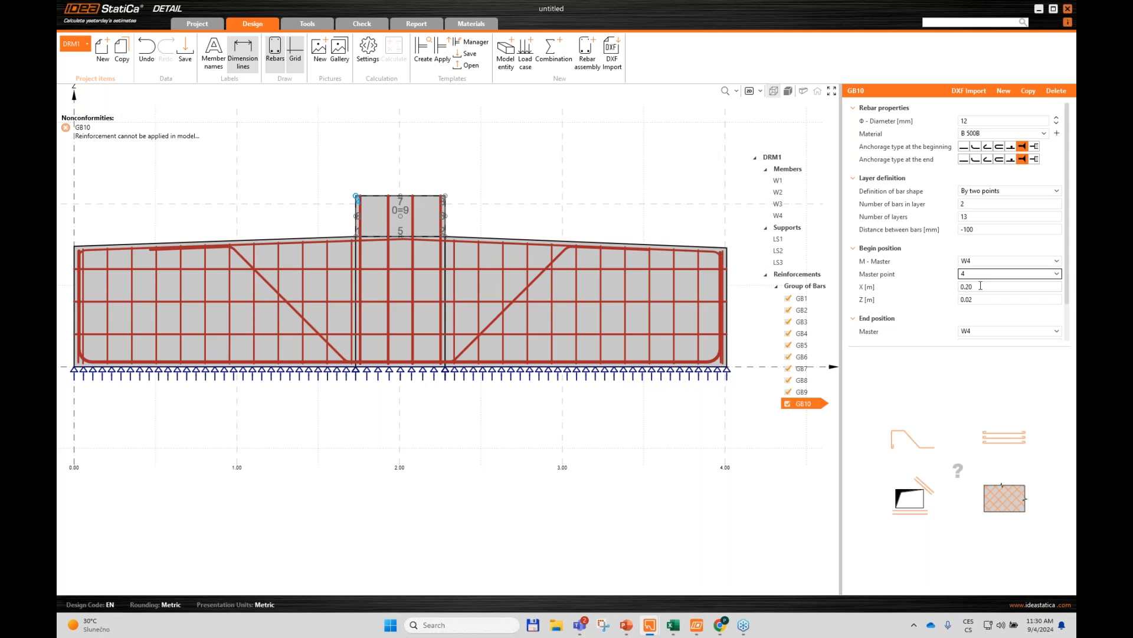
{"action": "left_click", "coordinate": [983, 287]}
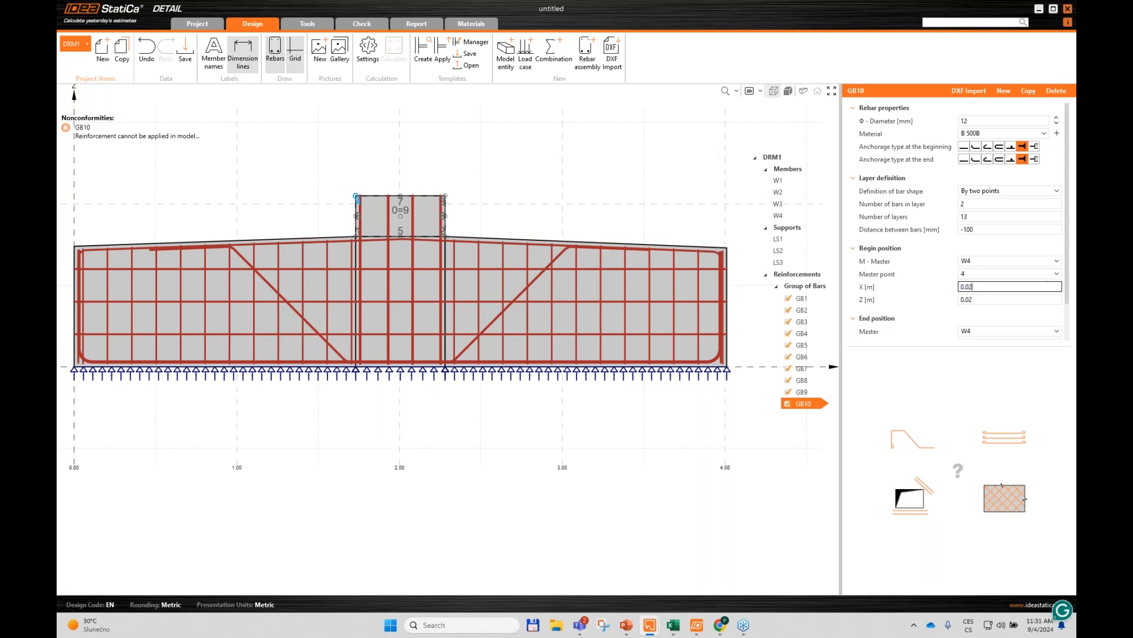
{"action": "left_click", "coordinate": [980, 299]}
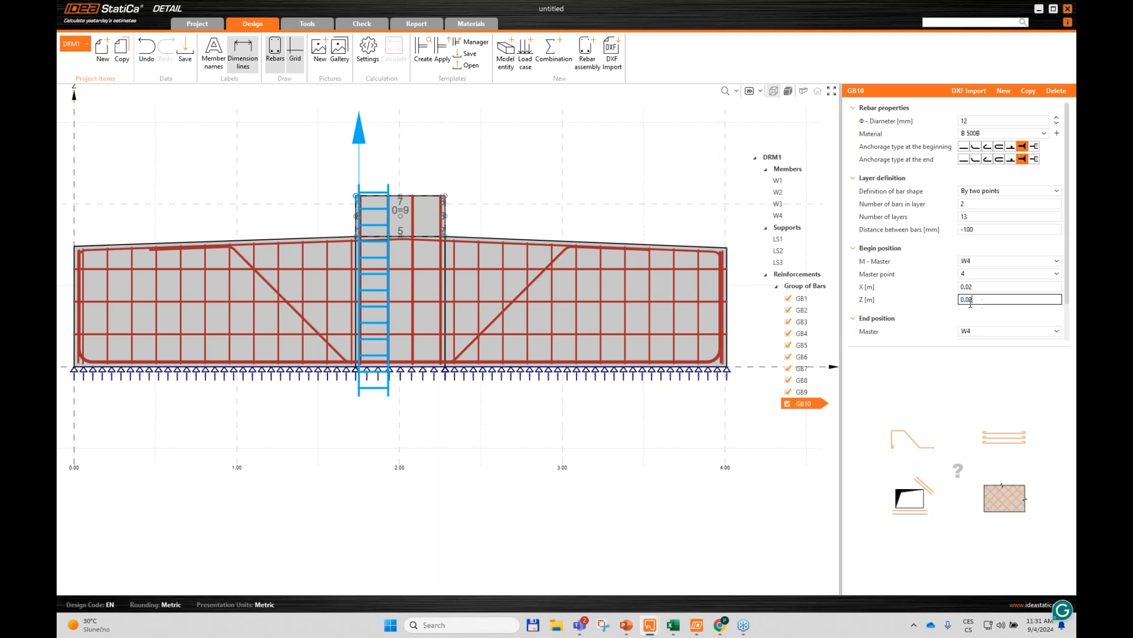
{"action": "mouse_move", "coordinate": [949, 292]}
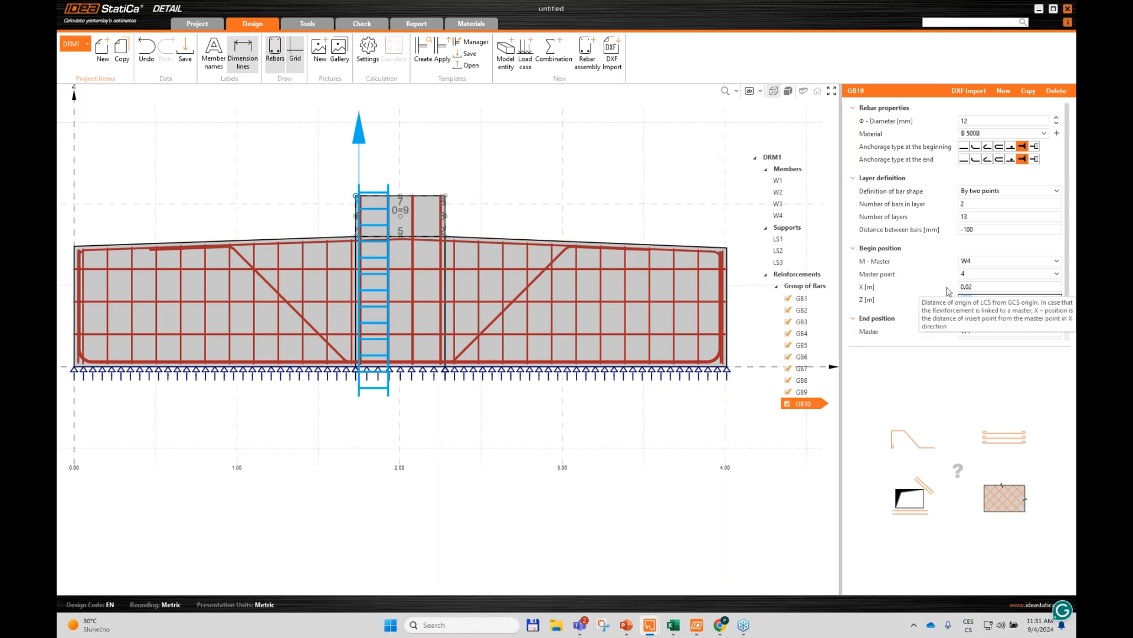
{"action": "type", "text": "-0.01"}
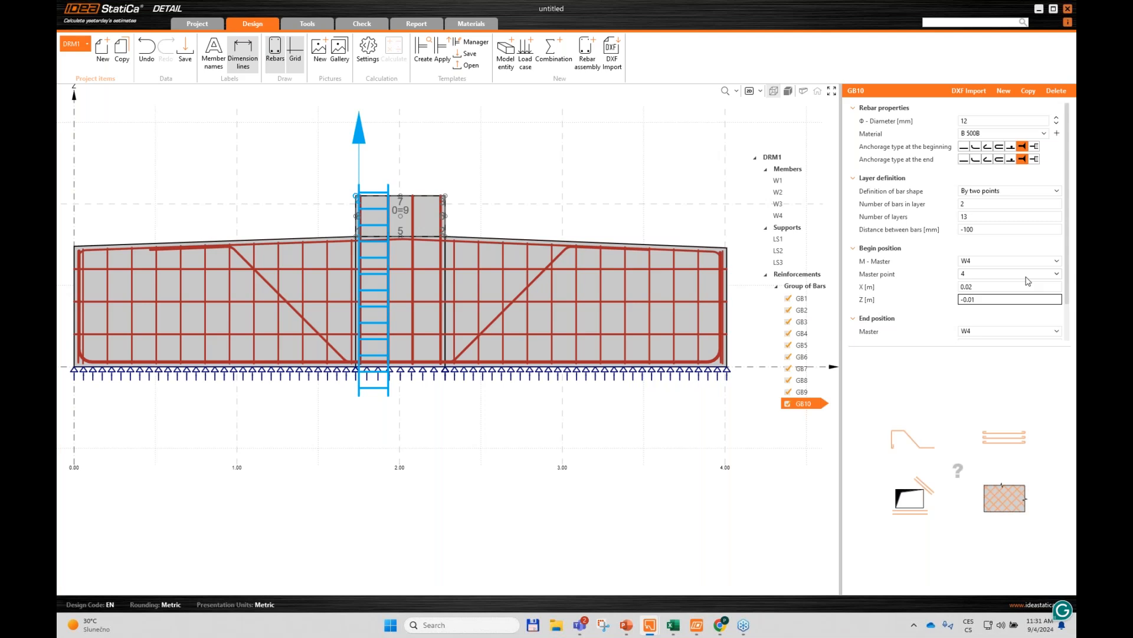
{"action": "key", "text": "Tab"}
Step: Set the group's end position to master point 3 of W4 with offsets X -0.02 m and Z -0.01 m
{"action": "scroll", "coordinate": [1007, 291], "scroll_direction": "down", "scroll_amount": 2}
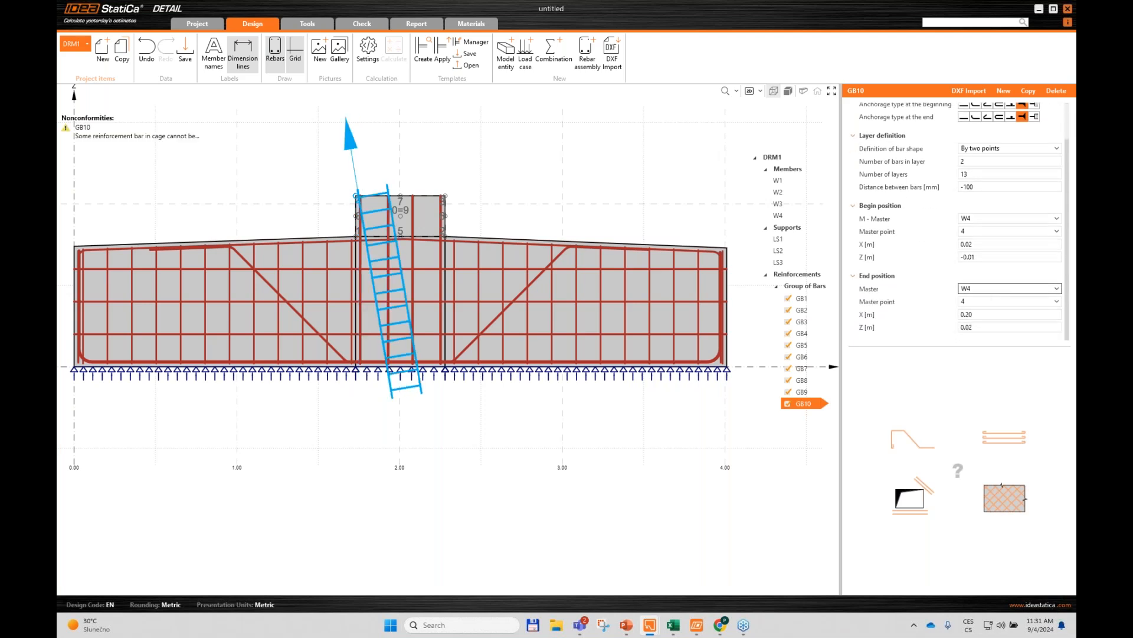
{"action": "left_click", "coordinate": [992, 302]}
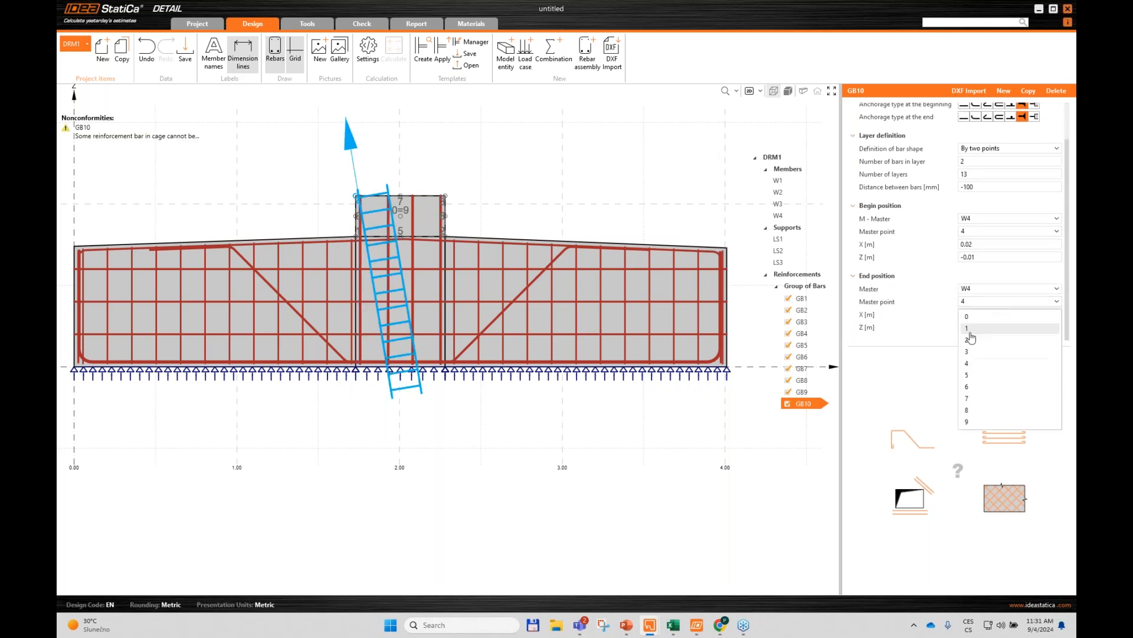
{"action": "left_click", "coordinate": [978, 351]}
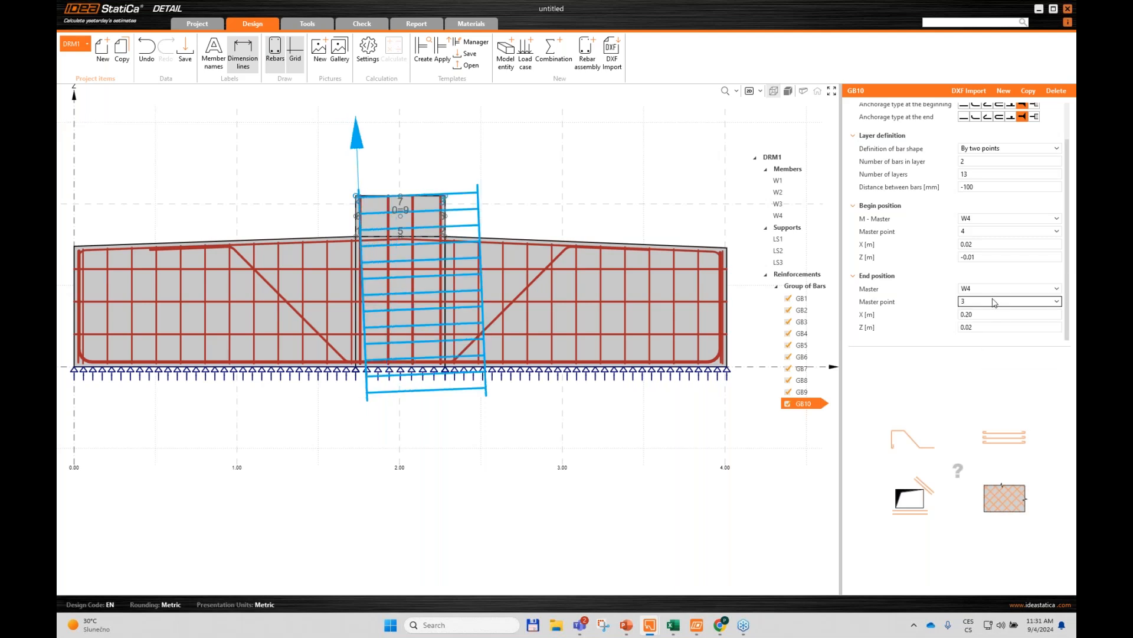
{"action": "left_click", "coordinate": [984, 315]}
{"action": "left_click_drag", "start_coordinate": [969, 315], "coordinate": [926, 306]}
{"action": "type", "text": "-0"}
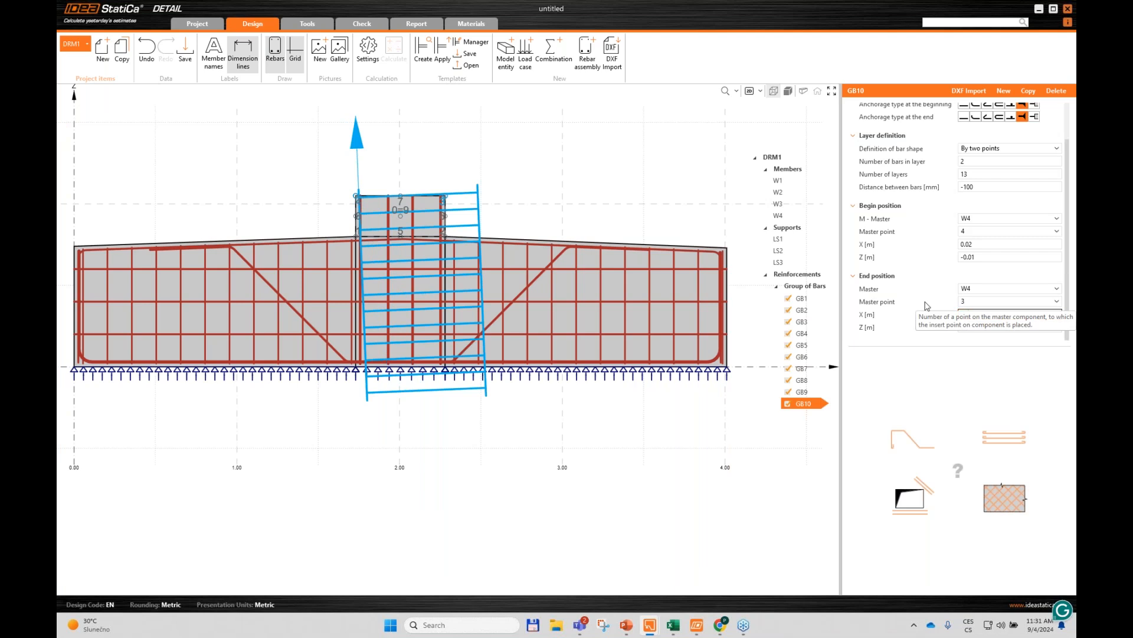
{"action": "type", "text": ".02"}
{"action": "left_click_drag", "start_coordinate": [984, 326], "coordinate": [897, 322]}
{"action": "type", "text": "-"}
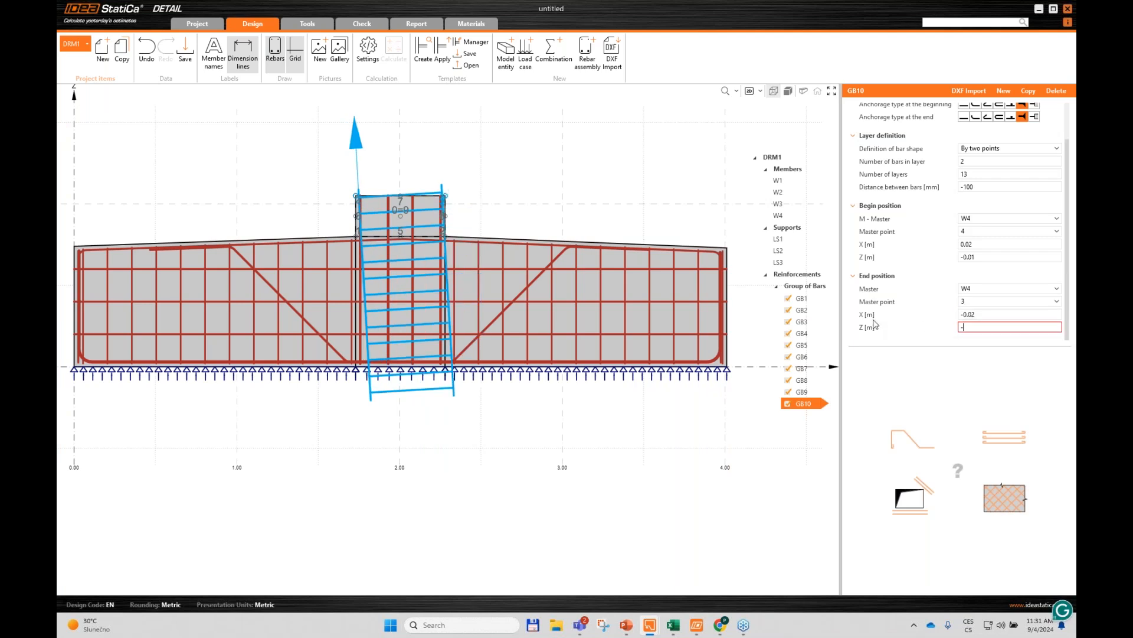
{"action": "type", "text": "0.01"}
{"action": "key", "text": "Return"}
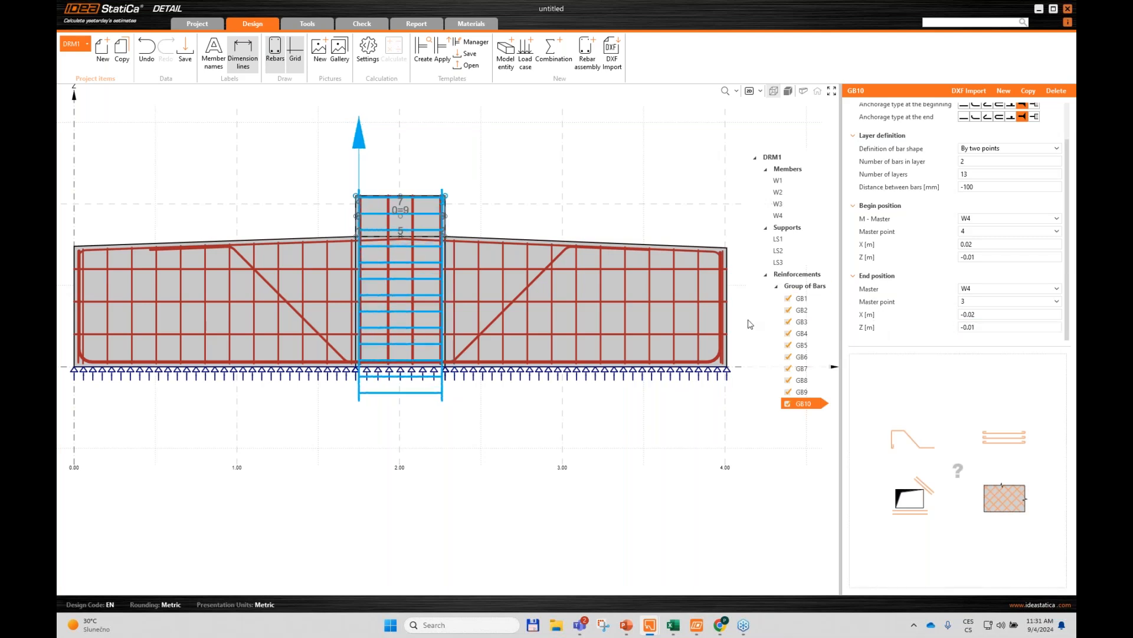
Step: Reduce the 12 mm group in the column to 11 layers
{"action": "double_click", "coordinate": [977, 177]}
{"action": "type", "text": "11"}
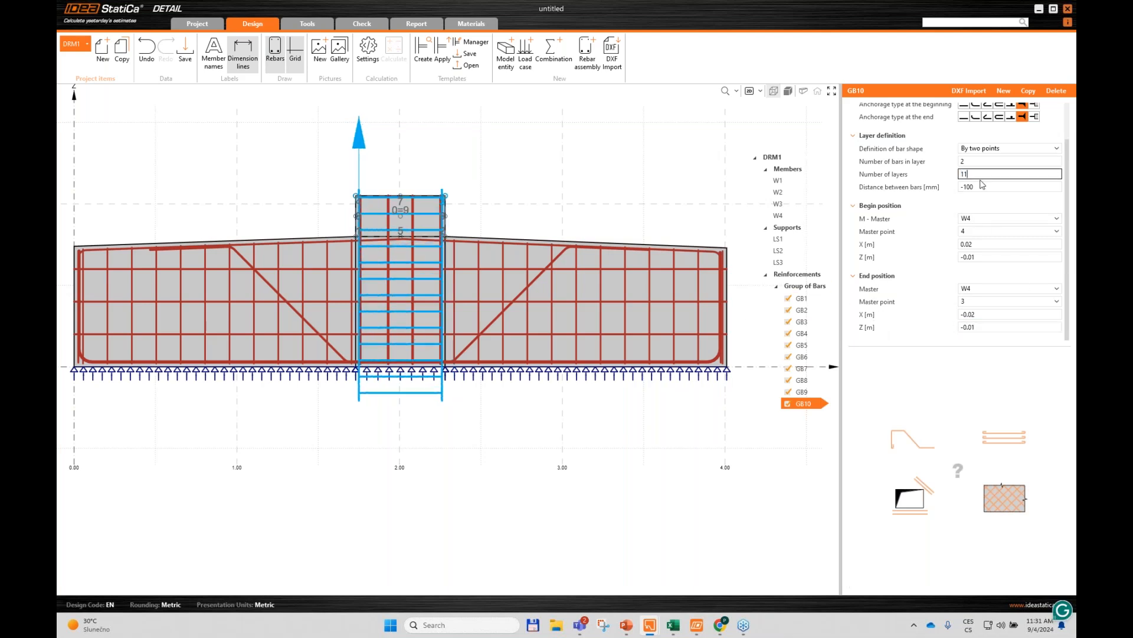
{"action": "key", "text": "Tab"}
{"action": "scroll", "coordinate": [459, 253], "scroll_direction": "up", "scroll_amount": 2}
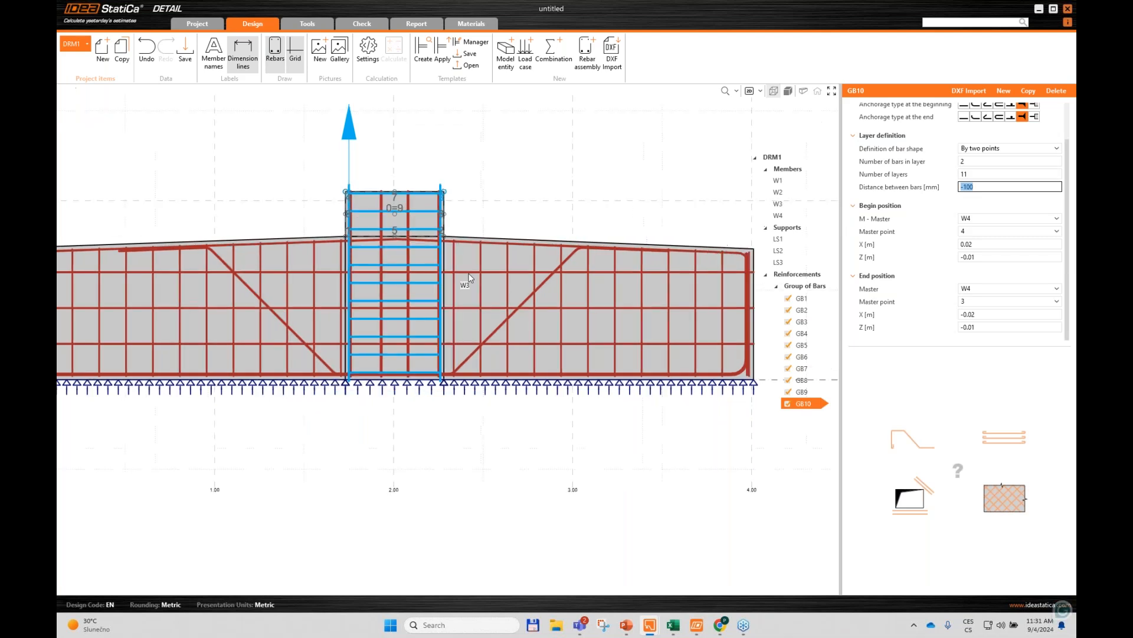
{"action": "scroll", "coordinate": [463, 268], "scroll_direction": "down", "scroll_amount": 3}
{"action": "left_click_drag", "start_coordinate": [549, 213], "coordinate": [567, 241]}
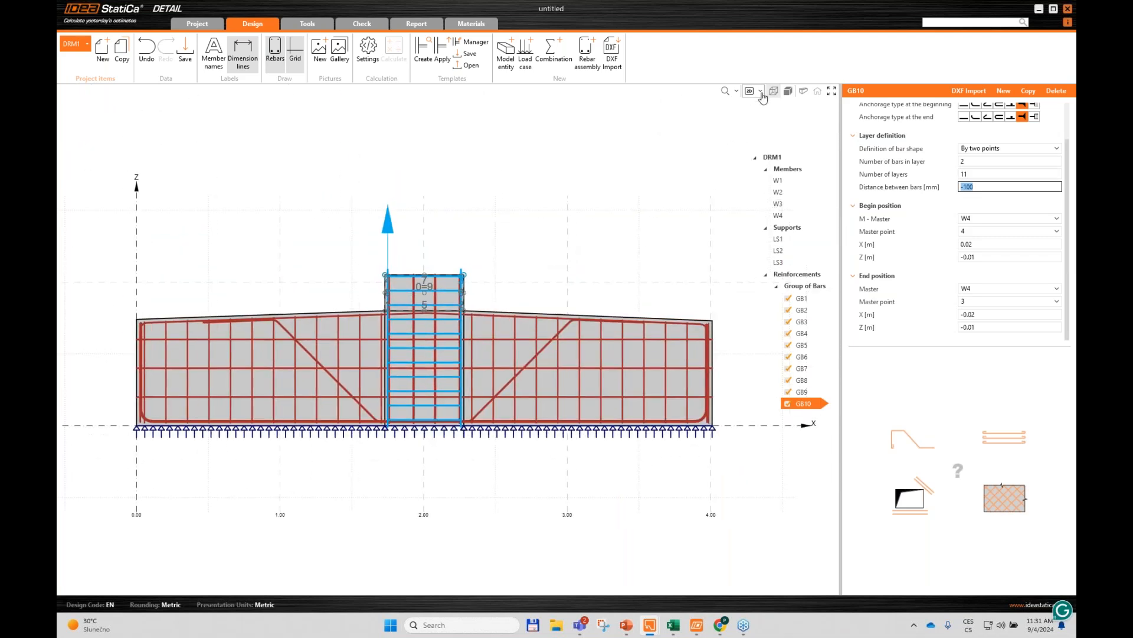
Step: Inspect the foundation's reinforcement in the 3D model view from an isometric angle and switch to the 3D real view
{"action": "left_click", "coordinate": [760, 91]}
{"action": "left_click", "coordinate": [767, 134]}
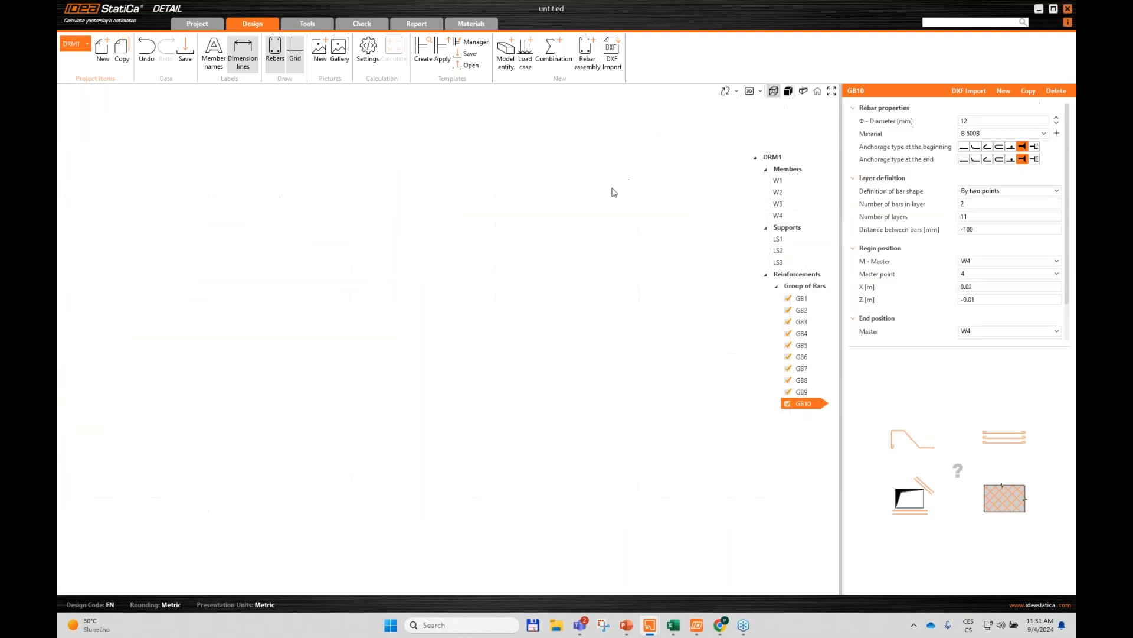
{"action": "left_click", "coordinate": [821, 106]}
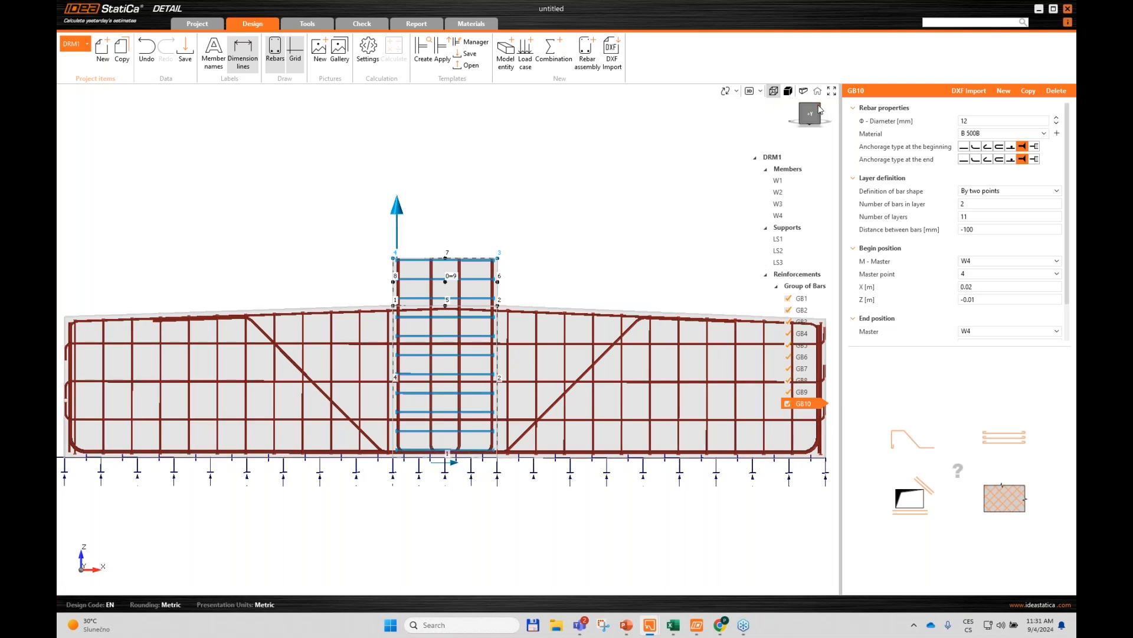
{"action": "left_click_drag", "start_coordinate": [488, 199], "coordinate": [470, 218]}
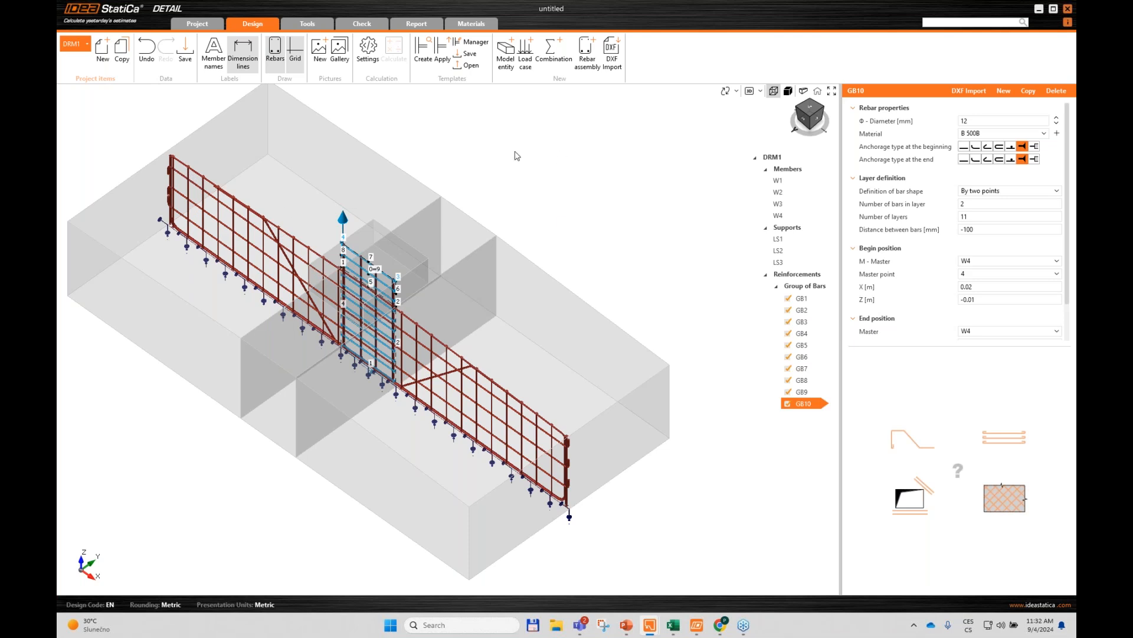
{"action": "mouse_move", "coordinate": [820, 119]}
{"action": "left_mouse_down"}
{"action": "mouse_move", "coordinate": [841, 105]}
{"action": "mouse_move", "coordinate": [814, 128]}
{"action": "mouse_move", "coordinate": [827, 118]}
{"action": "left_mouse_up"}
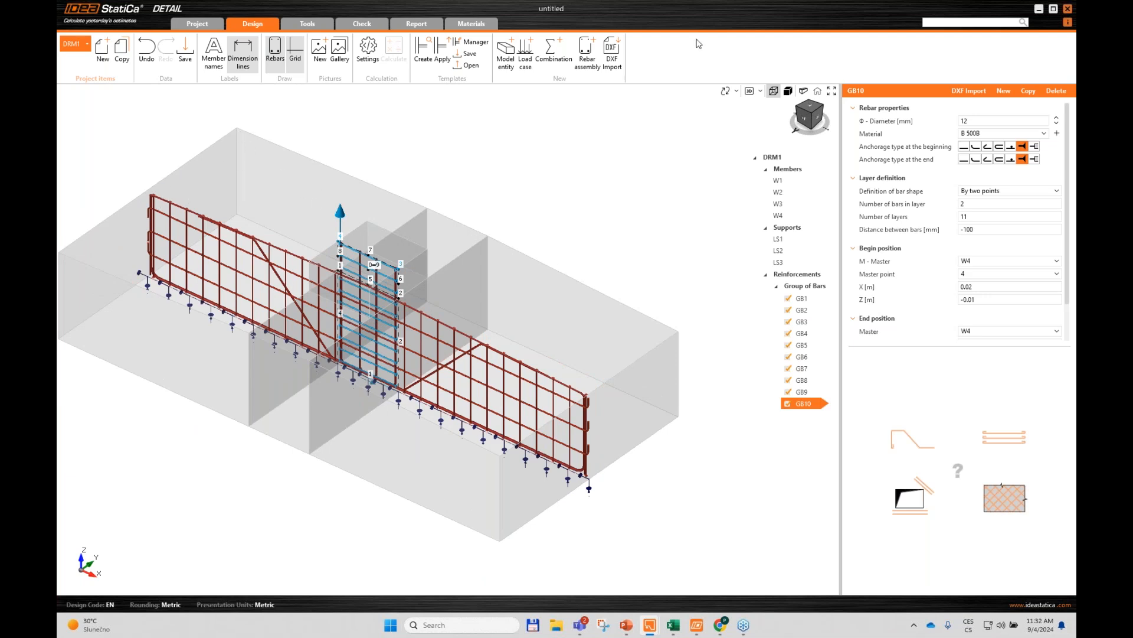
{"action": "left_click_drag", "start_coordinate": [813, 118], "coordinate": [808, 115]}
{"action": "left_click", "coordinate": [760, 92]}
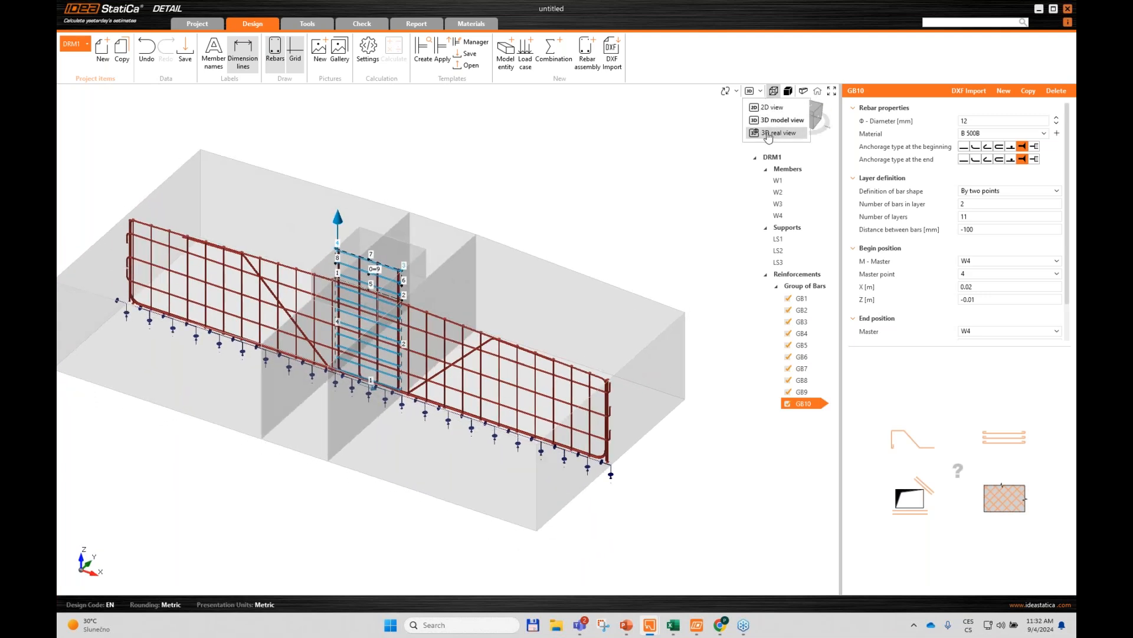
{"action": "left_click", "coordinate": [766, 136]}
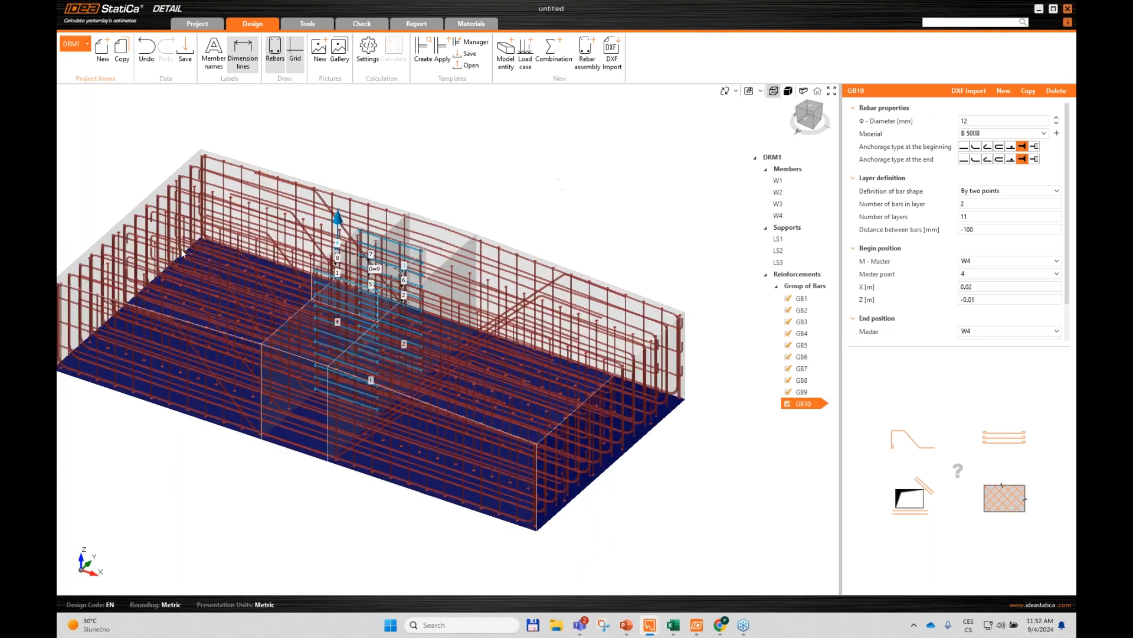
Step: Hide the drawn rebars and review the bar groups one by one in the 3D model, from GB9 towards GB1, finishing on GB4
{"action": "left_click", "coordinate": [275, 51]}
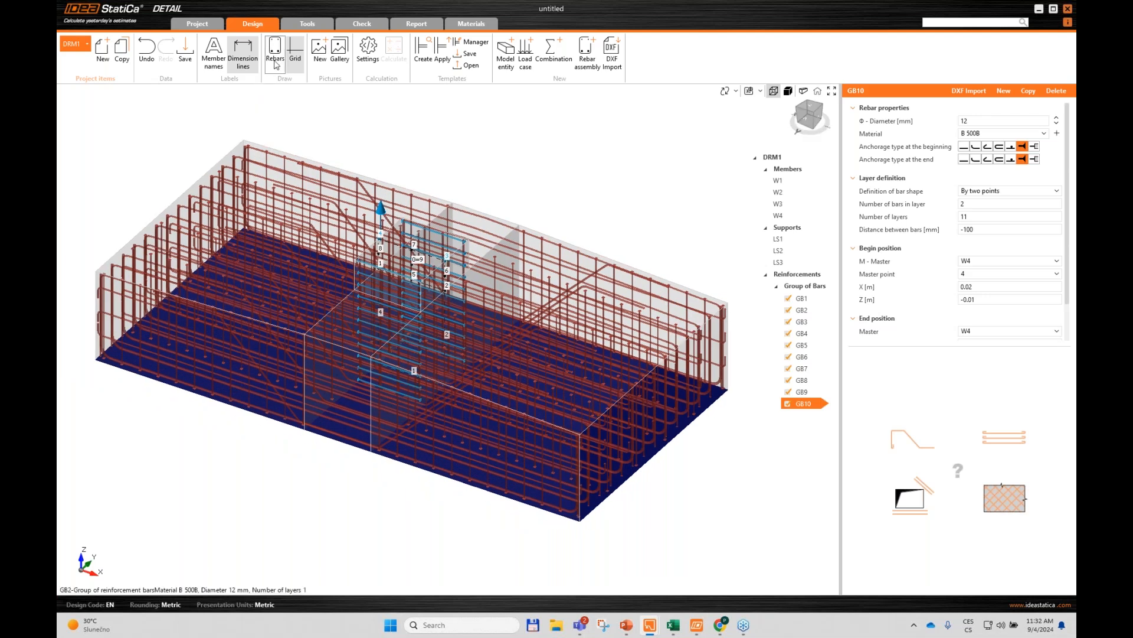
{"action": "left_click", "coordinate": [817, 395]}
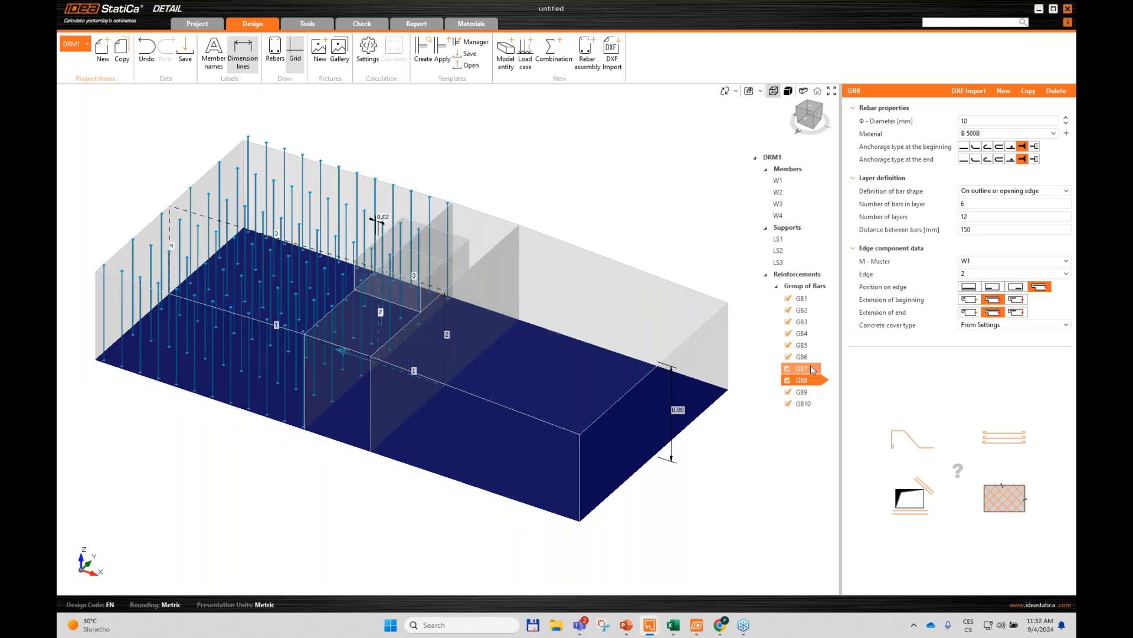
{"action": "left_click", "coordinate": [803, 369]}
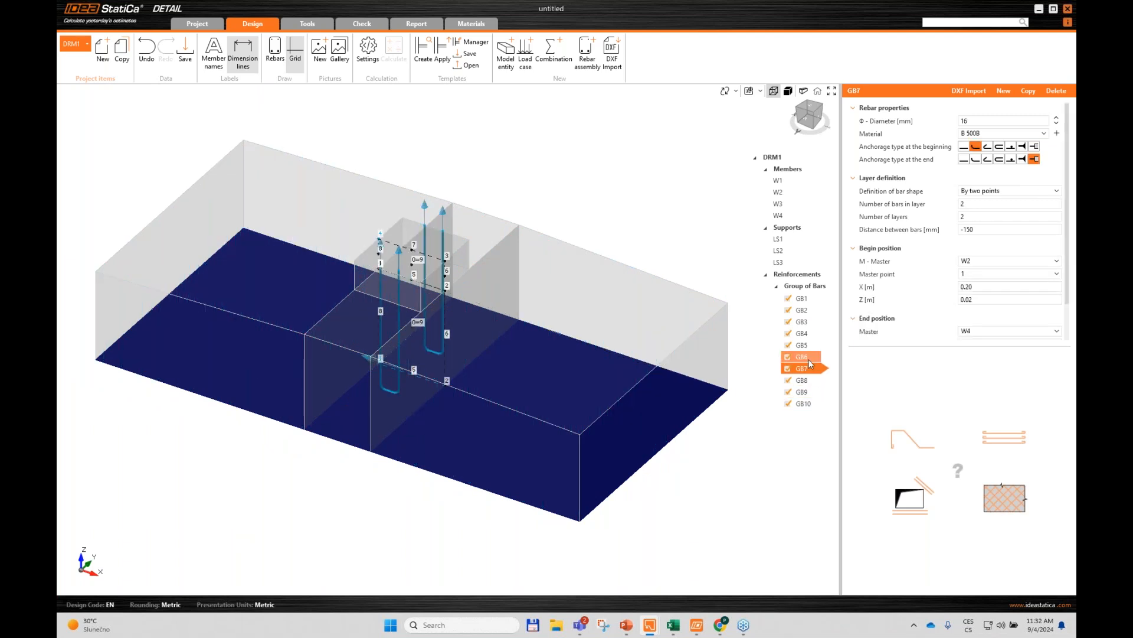
{"action": "left_click", "coordinate": [808, 358]}
{"action": "left_click", "coordinate": [806, 345]}
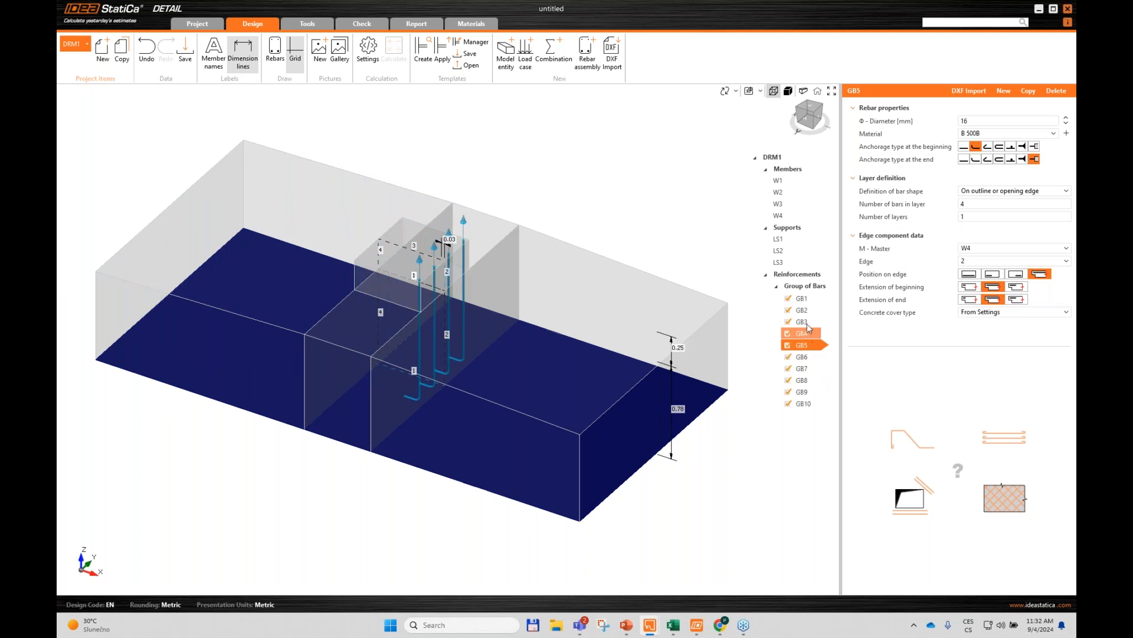
{"action": "left_click", "coordinate": [808, 330]}
{"action": "left_click", "coordinate": [815, 319]}
{"action": "left_click", "coordinate": [814, 300]}
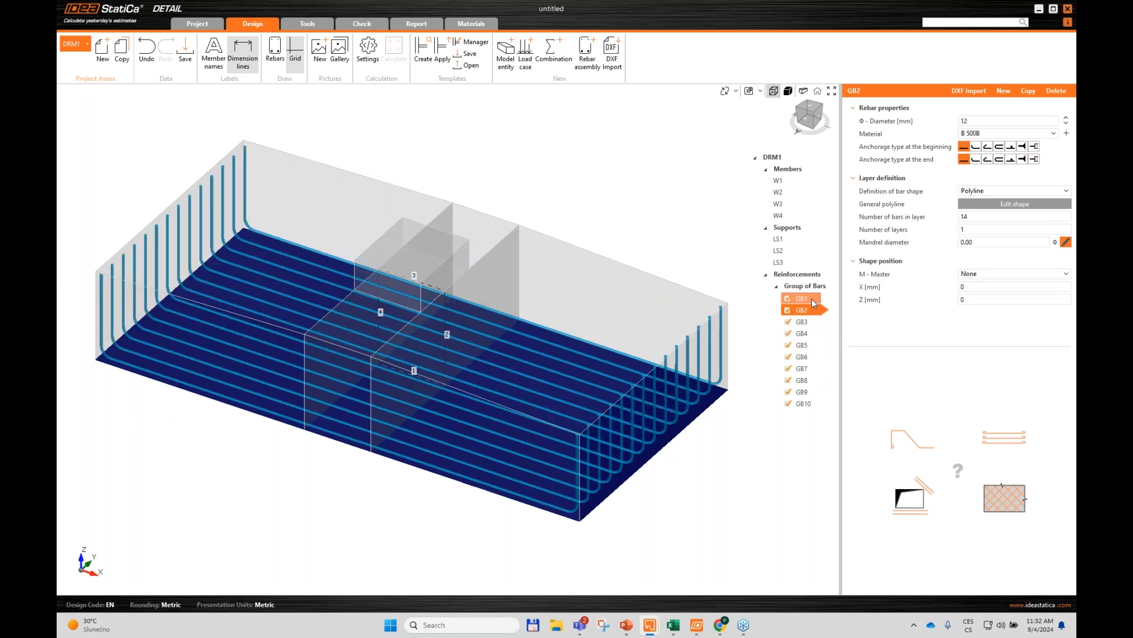
{"action": "left_click", "coordinate": [804, 334]}
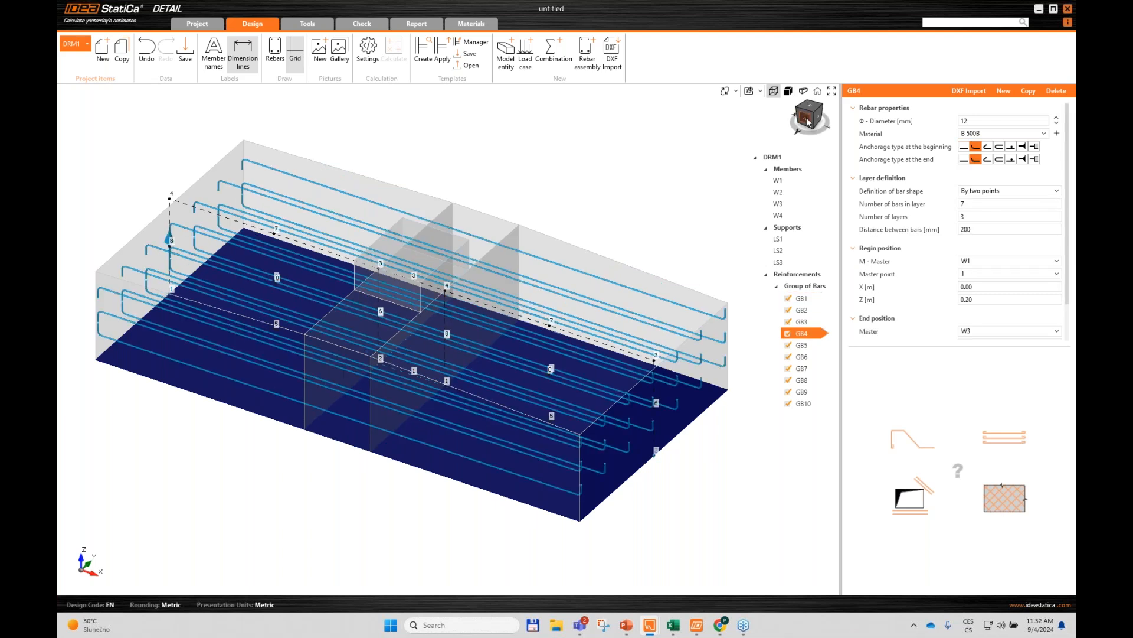
Step: Turn the foundation to its front elevation and switch the display from 3D to the 2D view
{"action": "left_click", "coordinate": [811, 122]}
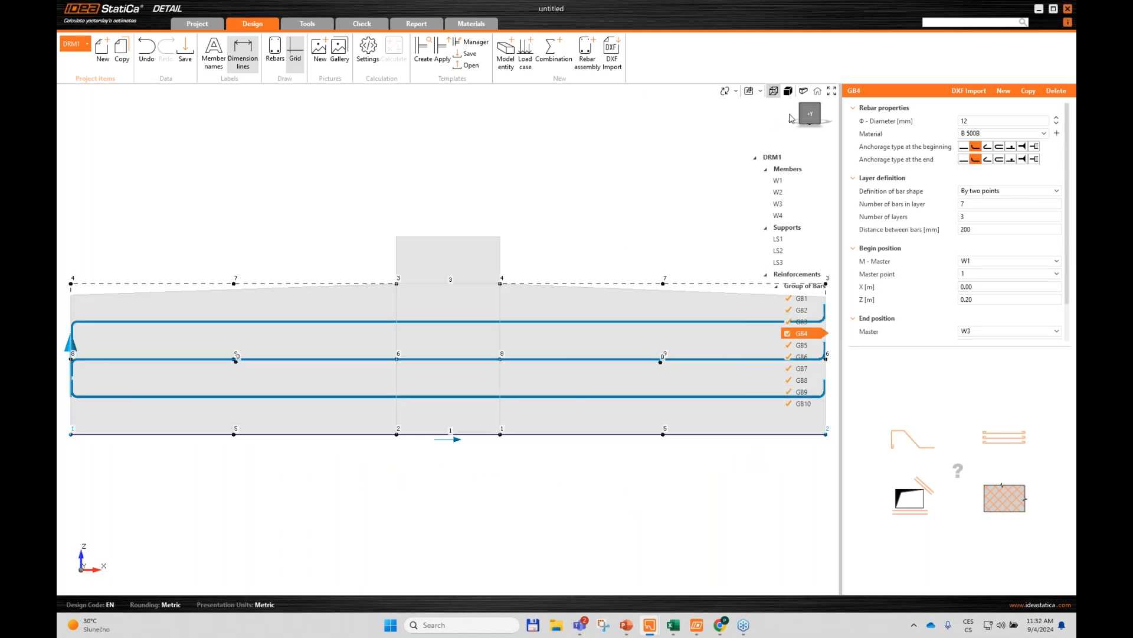
{"action": "left_click", "coordinate": [749, 91]}
{"action": "left_click", "coordinate": [769, 107]}
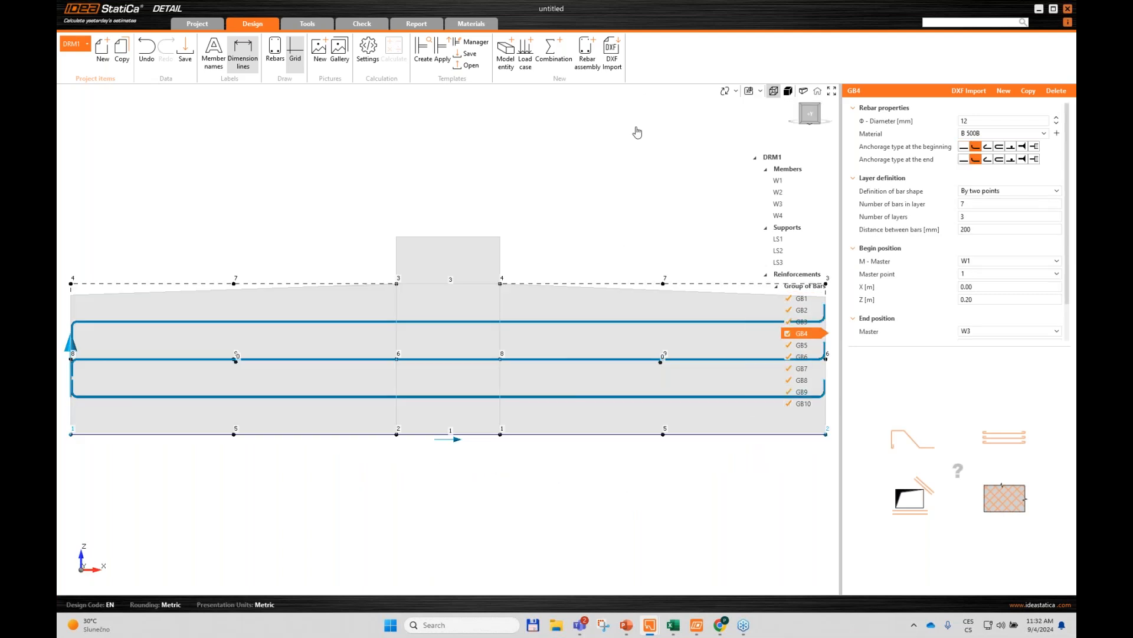
{"action": "left_click_drag", "start_coordinate": [548, 159], "coordinate": [555, 164]}
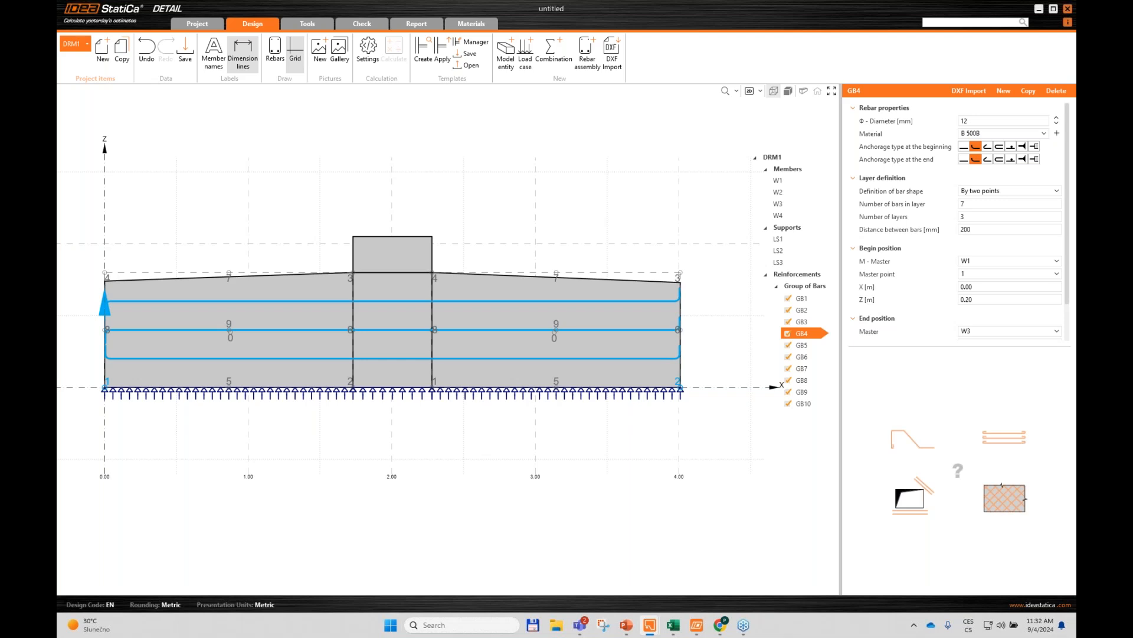
{"action": "mouse_move", "coordinate": [559, 313]}
{"action": "left_mouse_down"}
{"action": "mouse_move", "coordinate": [651, 300]}
{"action": "mouse_move", "coordinate": [640, 289]}
{"action": "left_mouse_up"}
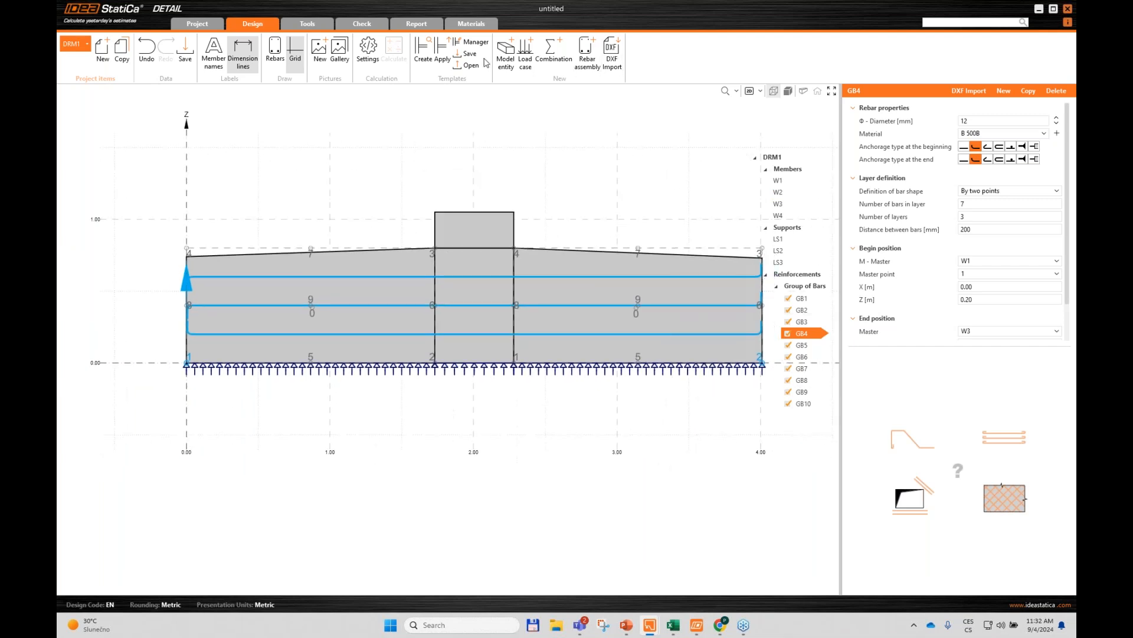
Step: Create a permanent load case with a self-weight load applied to all members
{"action": "left_click", "coordinate": [527, 66]}
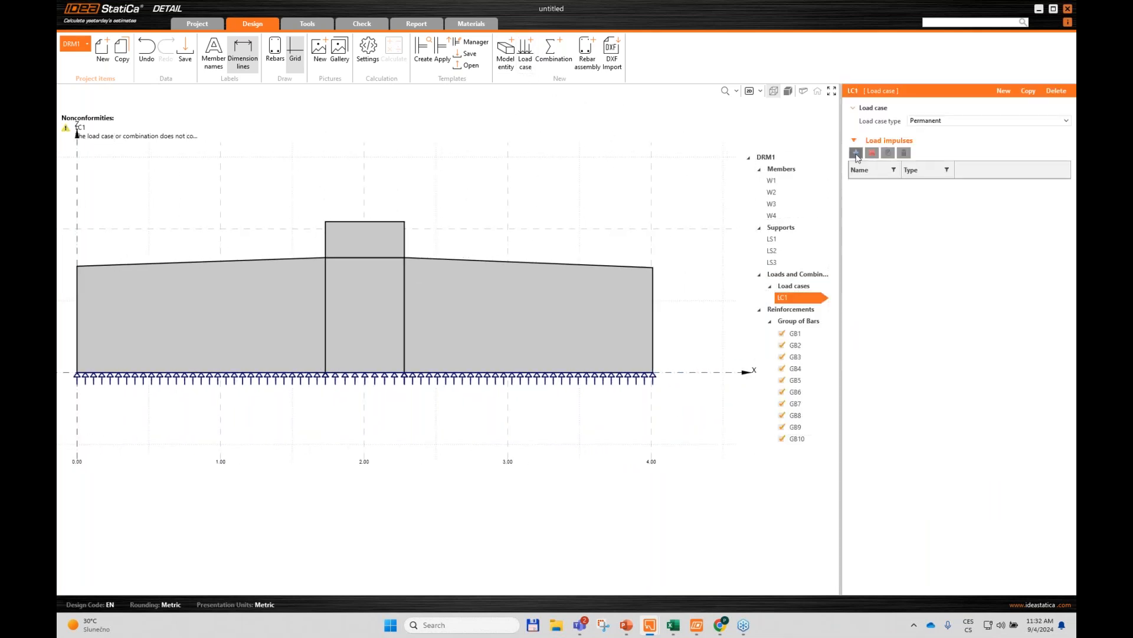
{"action": "left_click", "coordinate": [856, 153]}
{"action": "left_click_drag", "start_coordinate": [578, 254], "coordinate": [595, 149]}
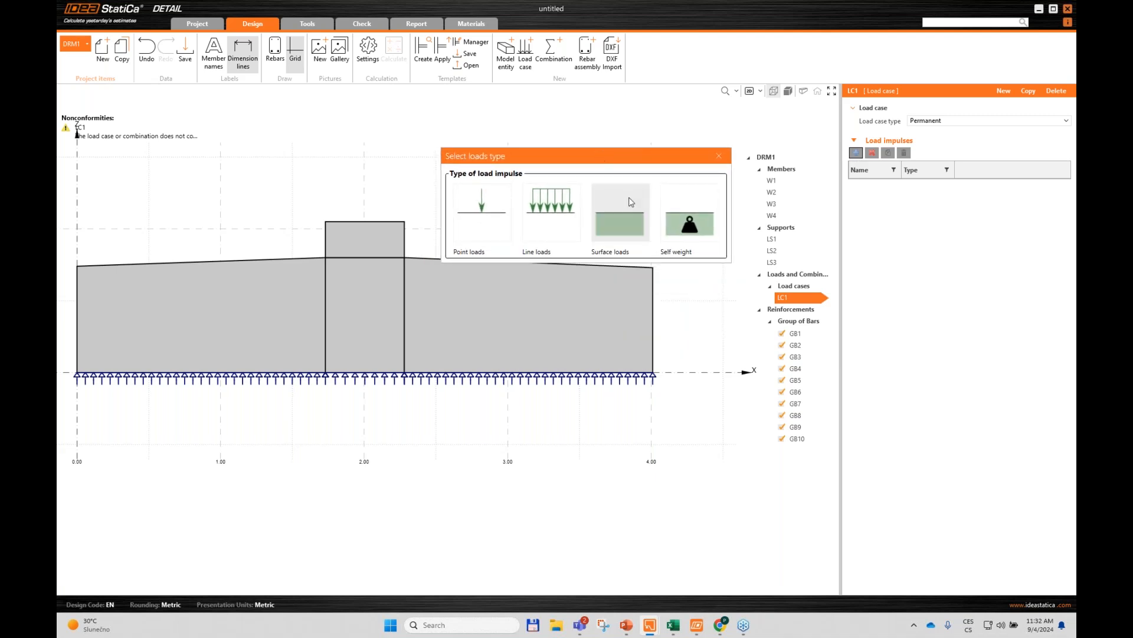
{"action": "left_click", "coordinate": [692, 220]}
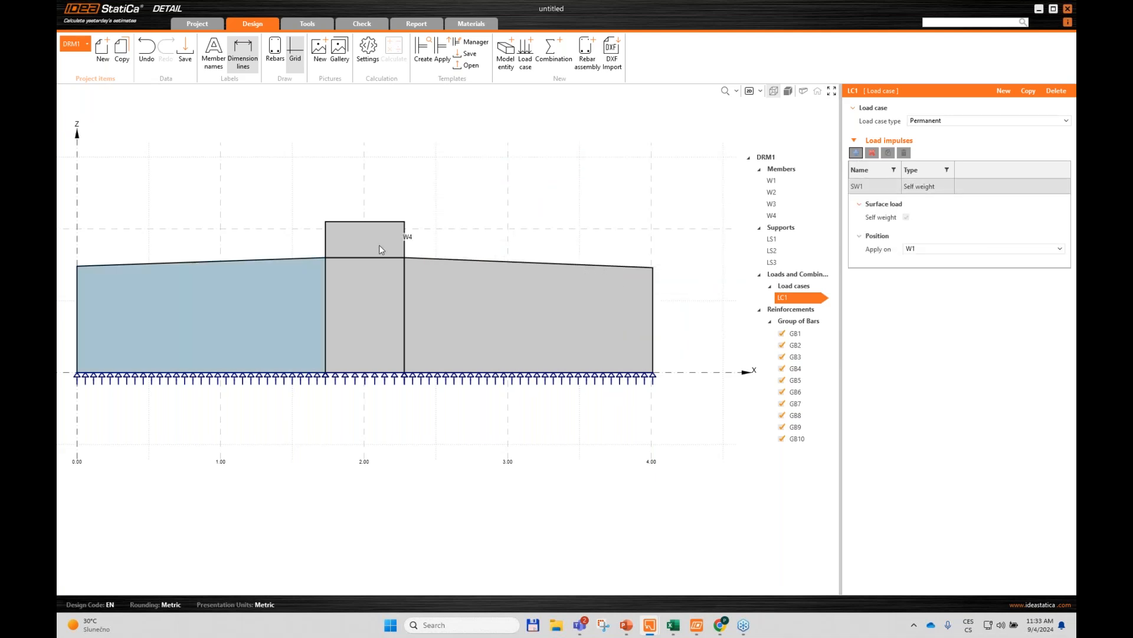
{"action": "left_click", "coordinate": [954, 252]}
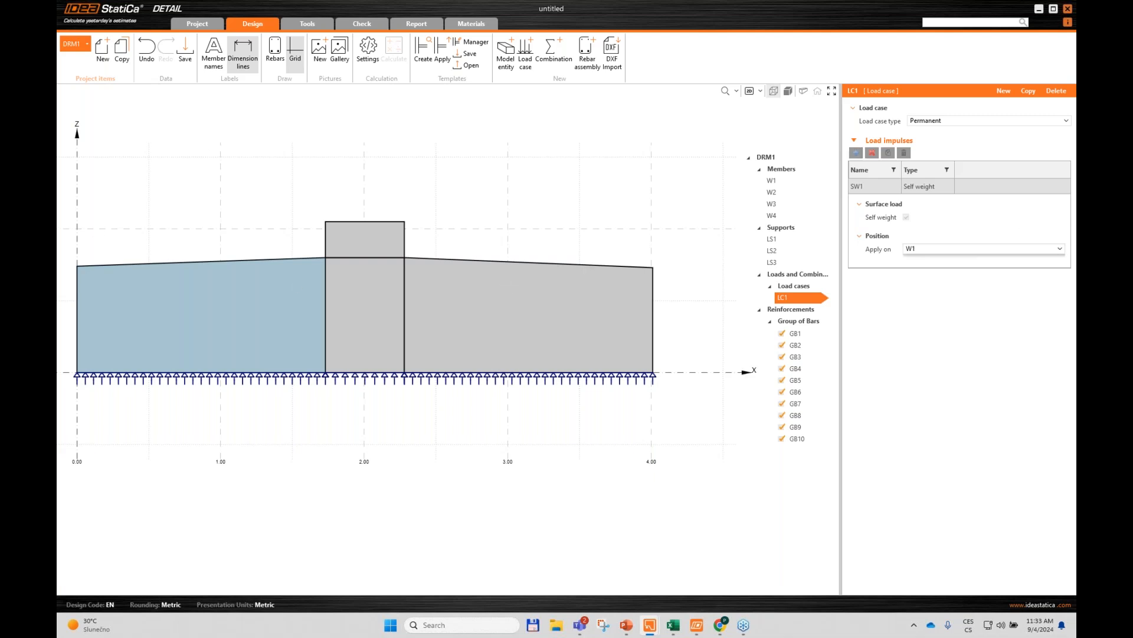
{"action": "left_click", "coordinate": [960, 251]}
{"action": "left_click", "coordinate": [955, 251]}
{"action": "left_click", "coordinate": [925, 264]}
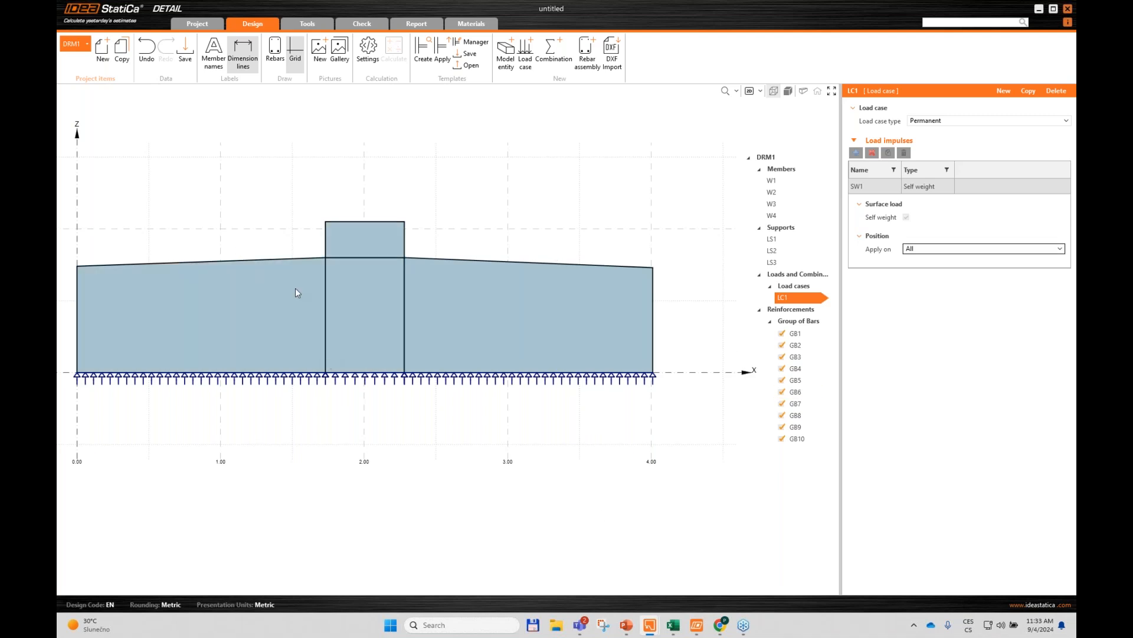
Step: Add a line load to LC1 in the Global Z direction, varying from -2000 to -1600 kN/m
{"action": "left_click_drag", "start_coordinate": [313, 245], "coordinate": [353, 241]}
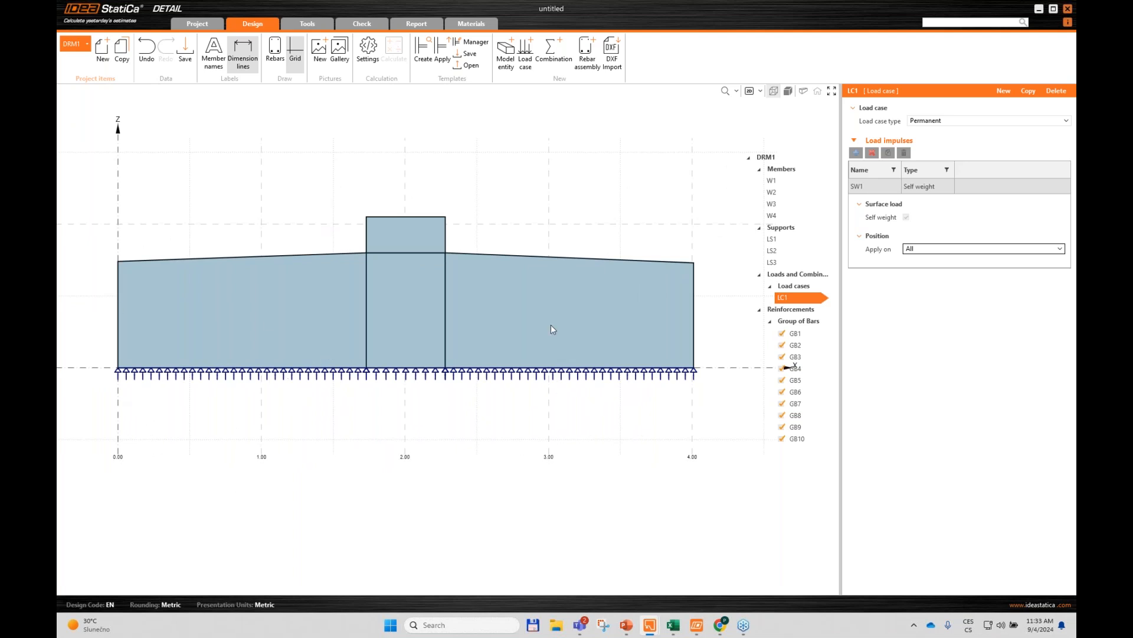
{"action": "left_click", "coordinate": [856, 152]}
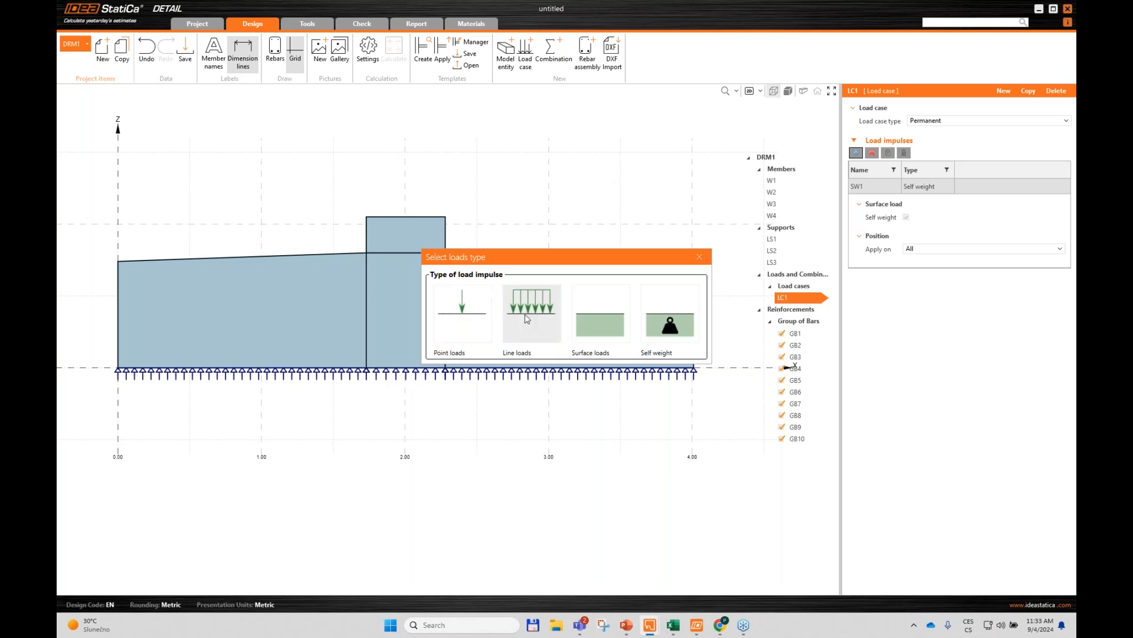
{"action": "left_click_drag", "start_coordinate": [538, 263], "coordinate": [567, 131]}
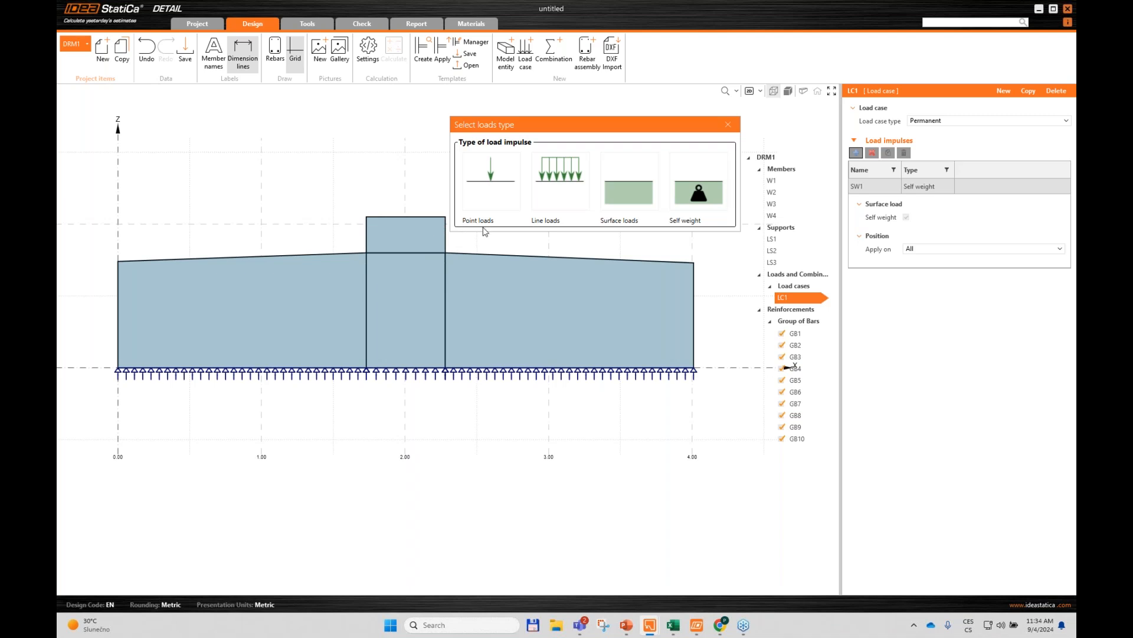
{"action": "left_click", "coordinate": [554, 178]}
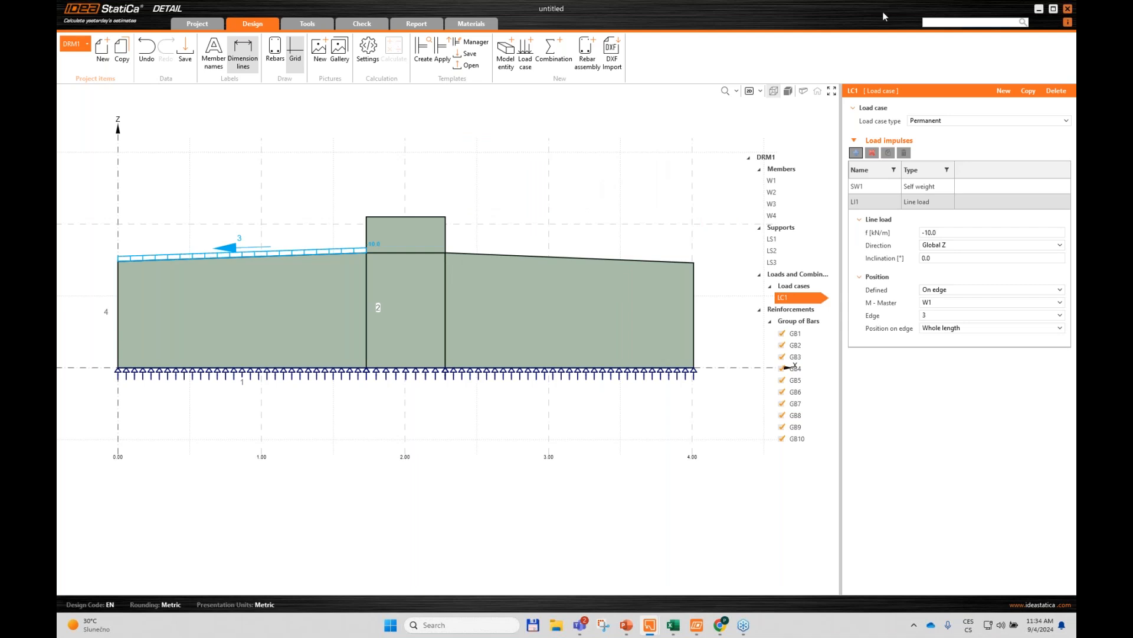
{"action": "left_click", "coordinate": [967, 232]}
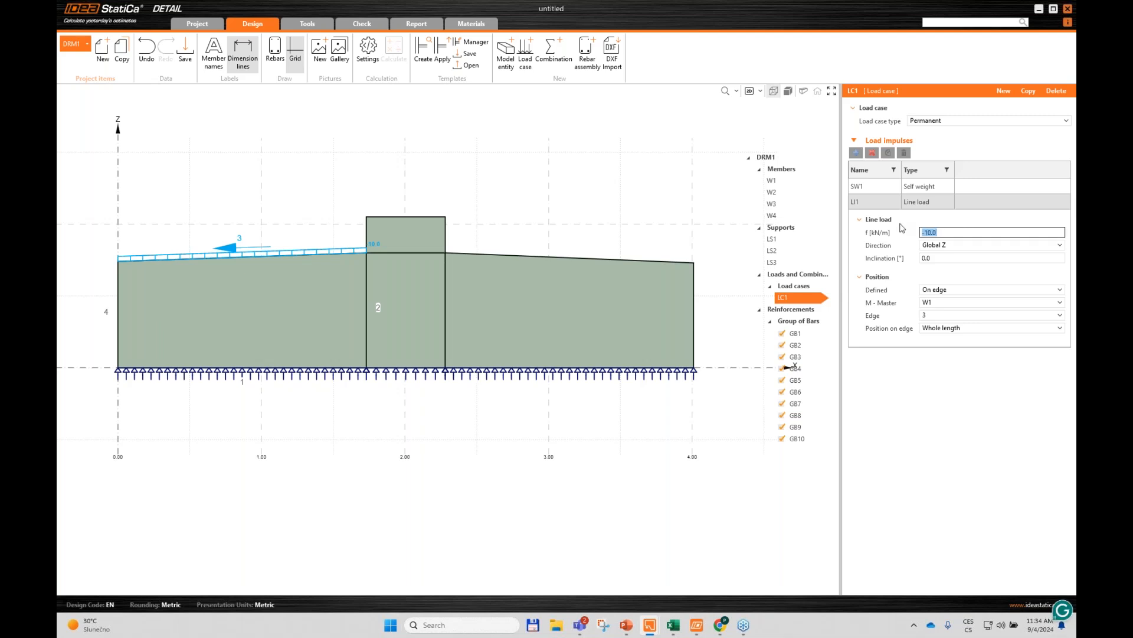
{"action": "type", "text": "-2000 -1600"}
{"action": "key", "text": "Tab"}
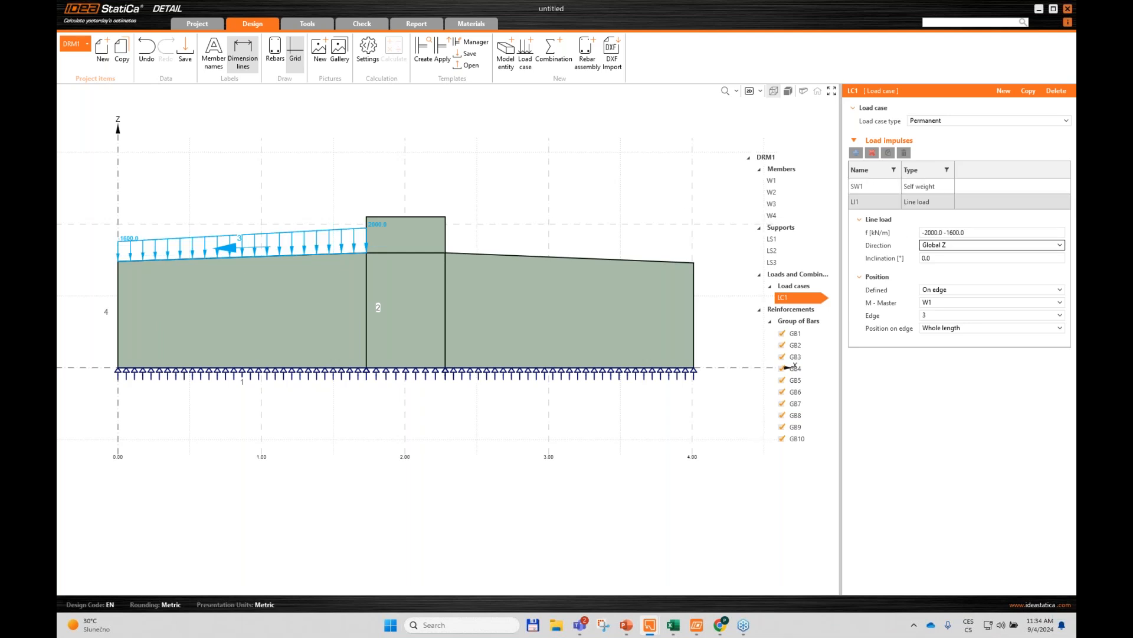
Step: Set W4 as the master member of the varying line load, keeping it on edge 3
{"action": "left_click", "coordinate": [941, 305]}
{"action": "left_click", "coordinate": [944, 328]}
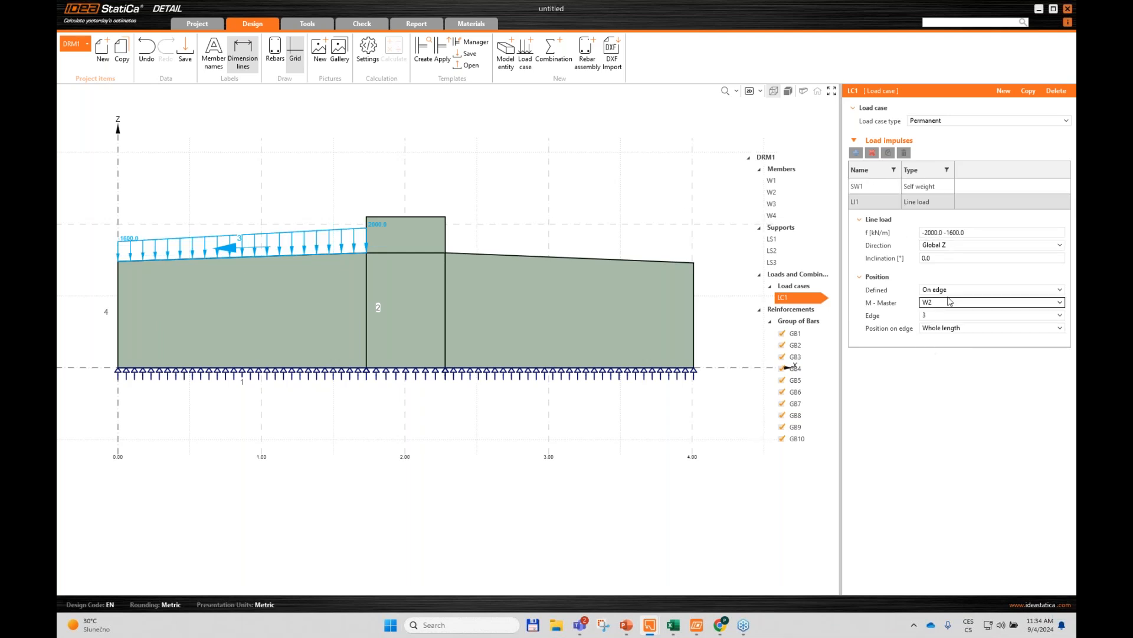
{"action": "left_click", "coordinate": [951, 304]}
{"action": "left_click", "coordinate": [939, 353]}
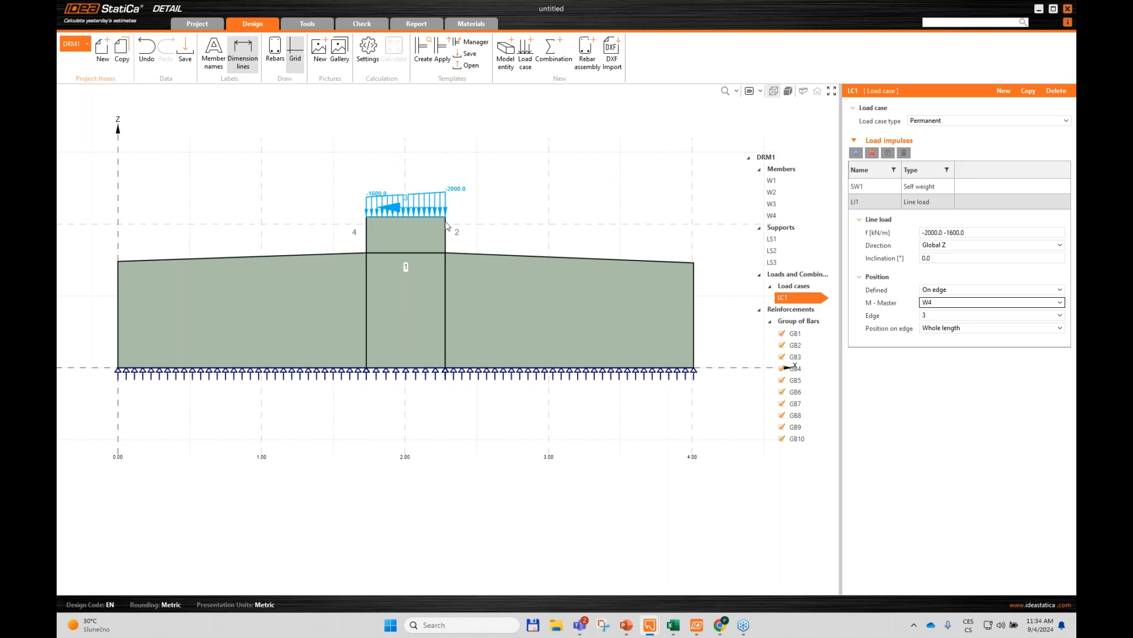
Step: Add a second line load on edge 3 of W4 and set its direction to Global X
{"action": "left_click", "coordinate": [856, 153]}
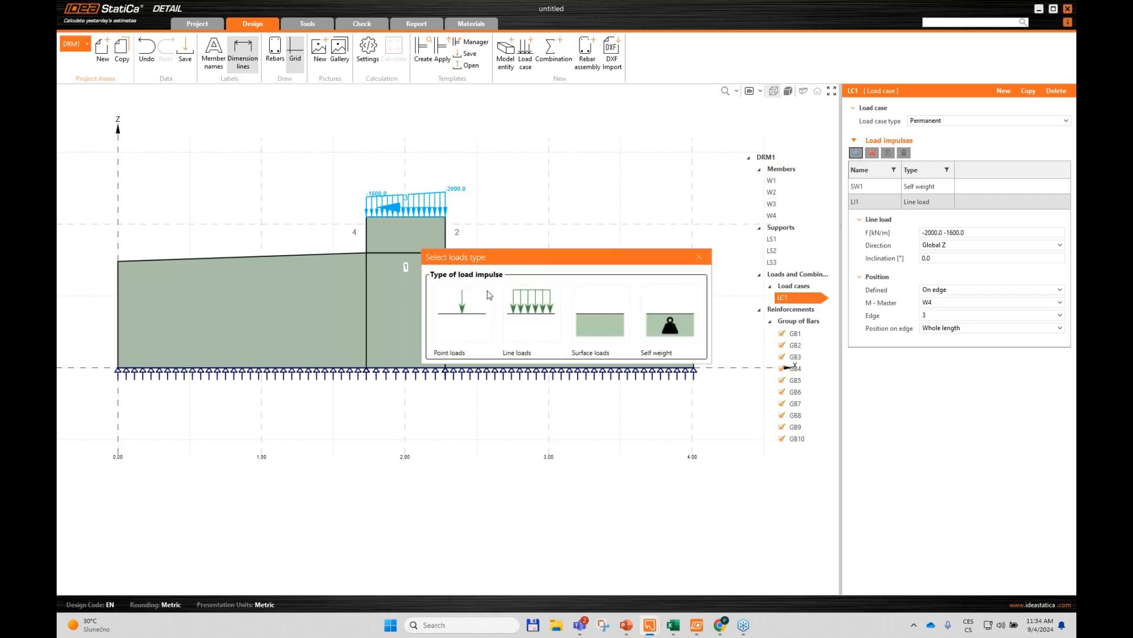
{"action": "left_click", "coordinate": [544, 308]}
{"action": "left_click", "coordinate": [960, 260]}
{"action": "left_click", "coordinate": [956, 275]}
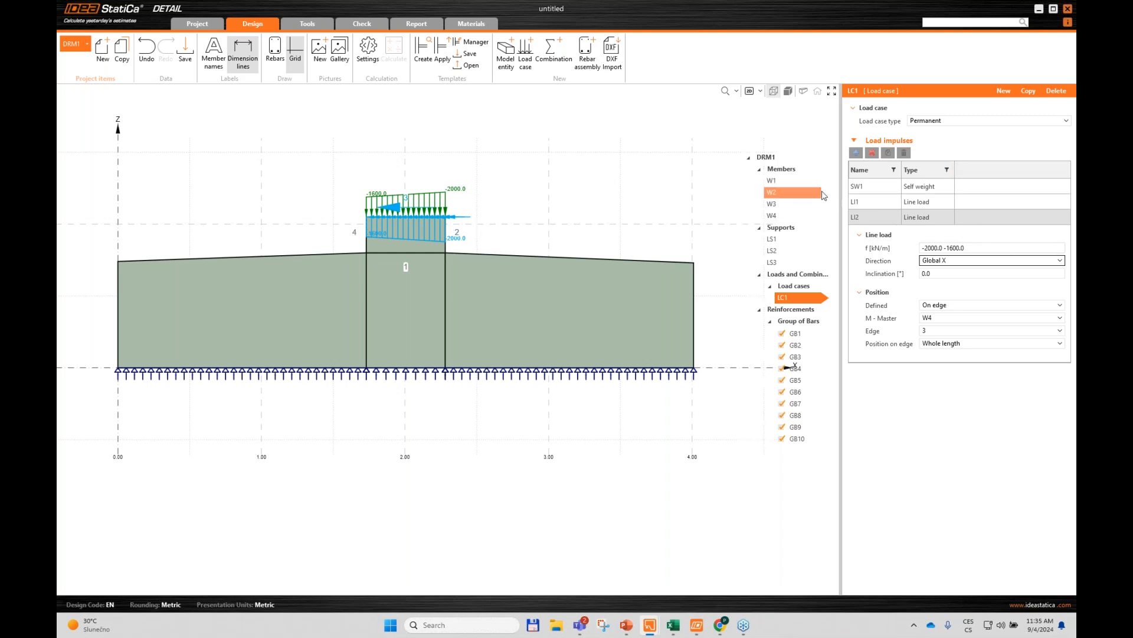
Step: Set the intensity of the horizontal line load LI2 to 80 kN/m
{"action": "left_click", "coordinate": [875, 186]}
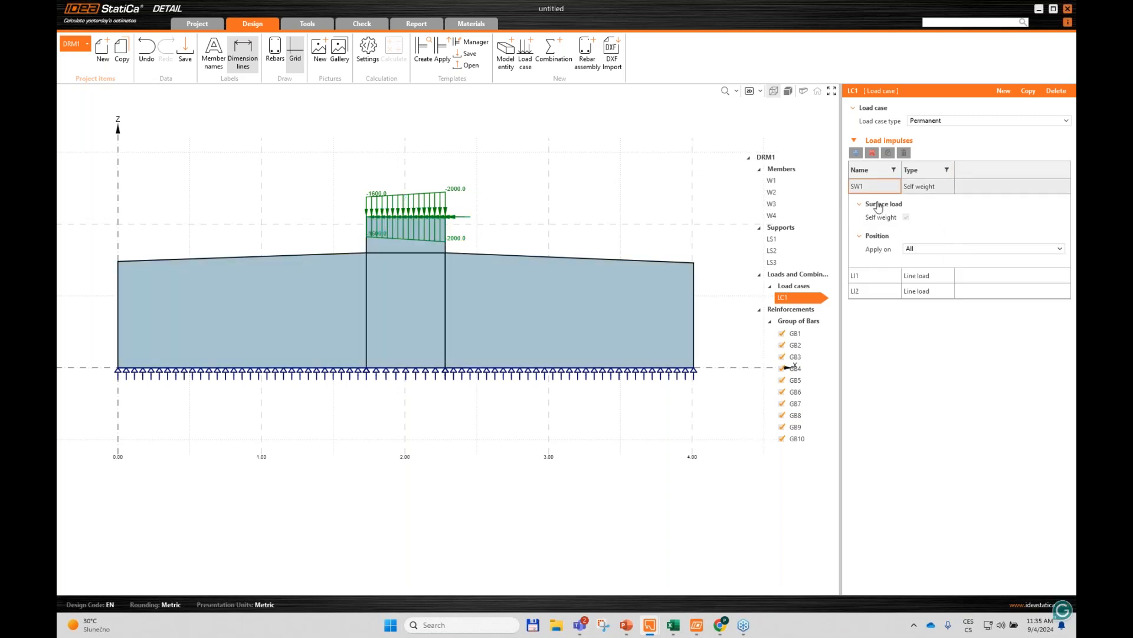
{"action": "left_click", "coordinate": [870, 291]}
{"action": "double_click", "coordinate": [986, 247]}
{"action": "key", "text": "ctrl+a"}
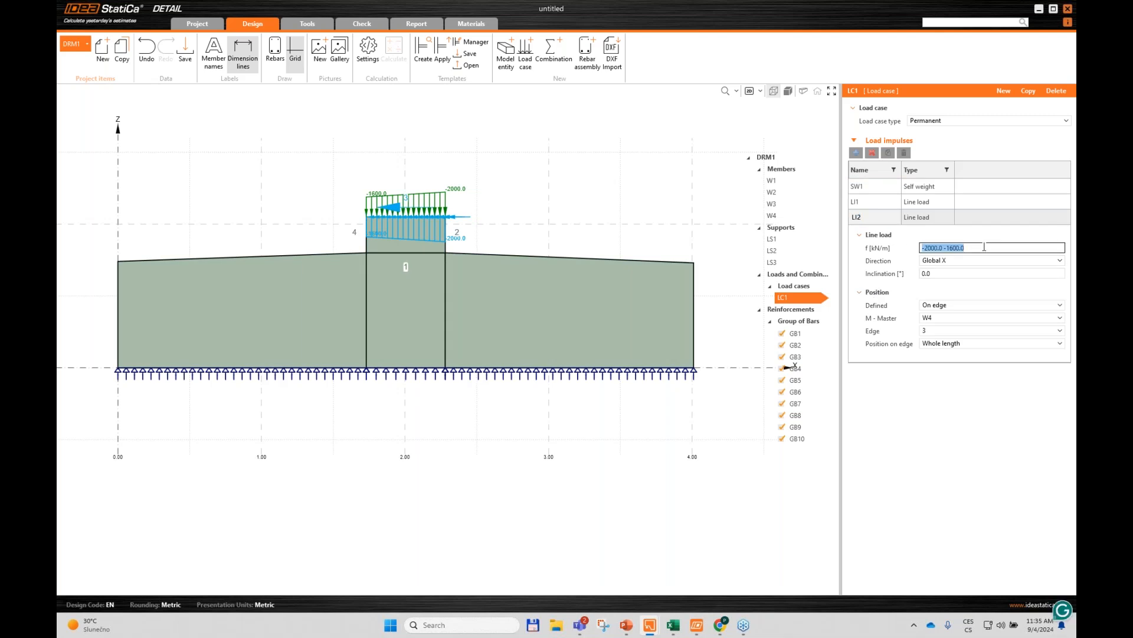
{"action": "type", "text": "80"}
{"action": "key", "text": "Tab"}
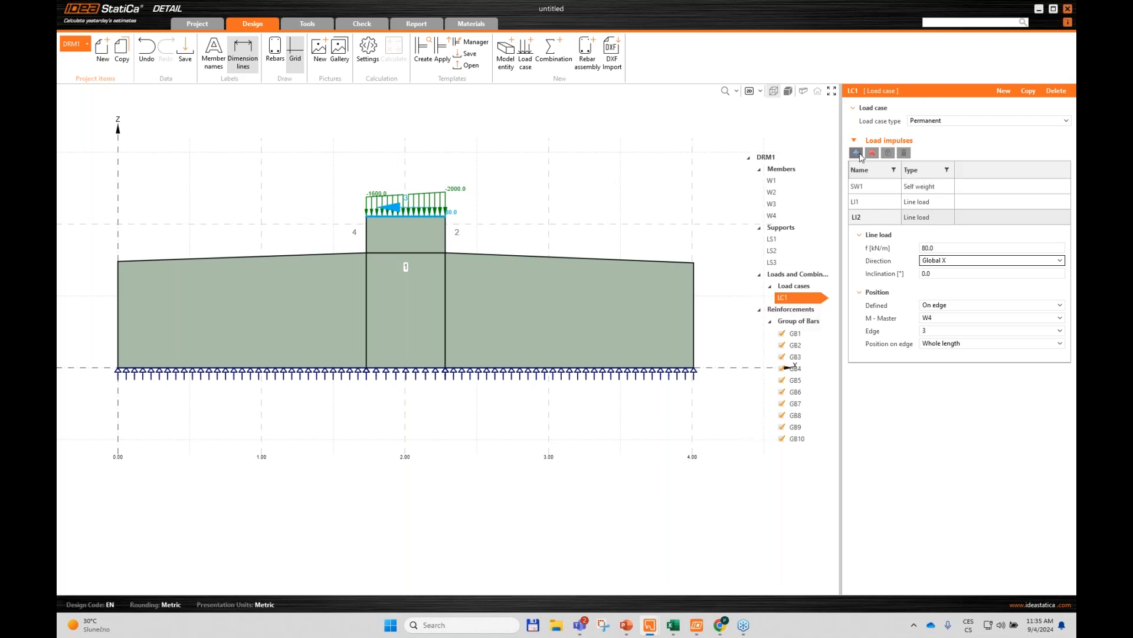
{"action": "left_click", "coordinate": [858, 155]}
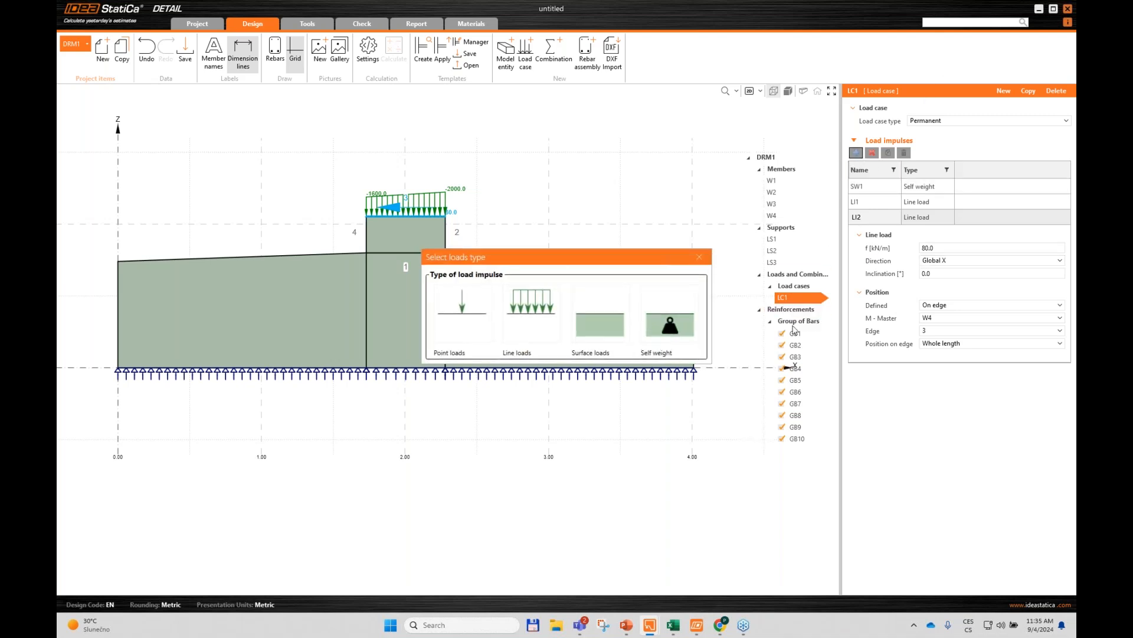
{"action": "left_click", "coordinate": [702, 255]}
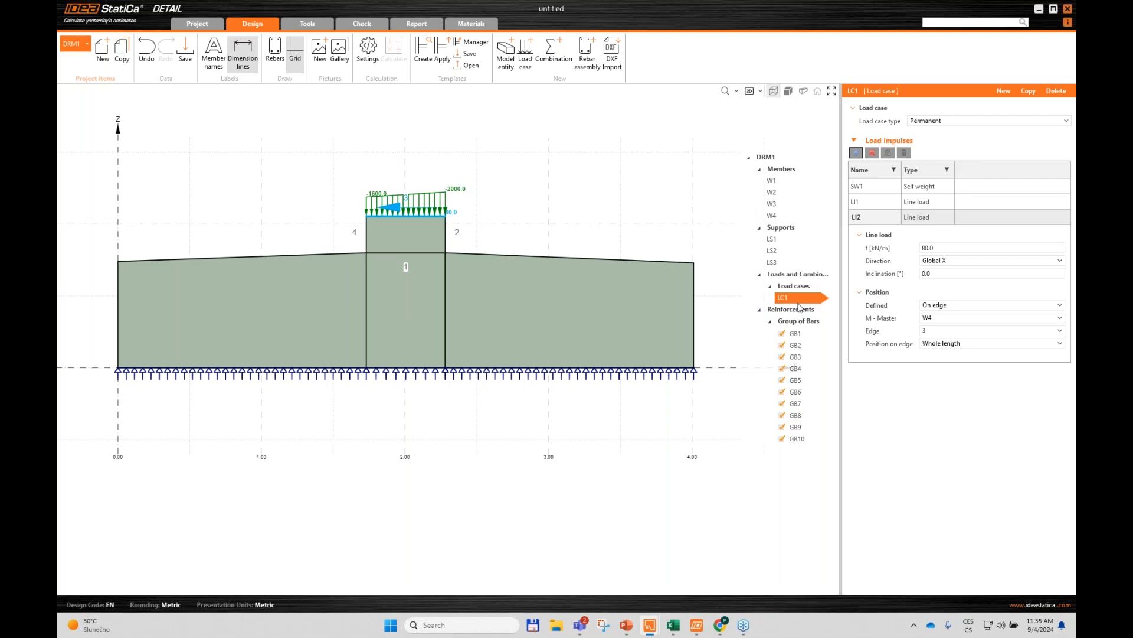
Step: Create a second permanent load case with a -1000 kN/m line load on edge 3 of W4
{"action": "left_click", "coordinate": [1004, 90]}
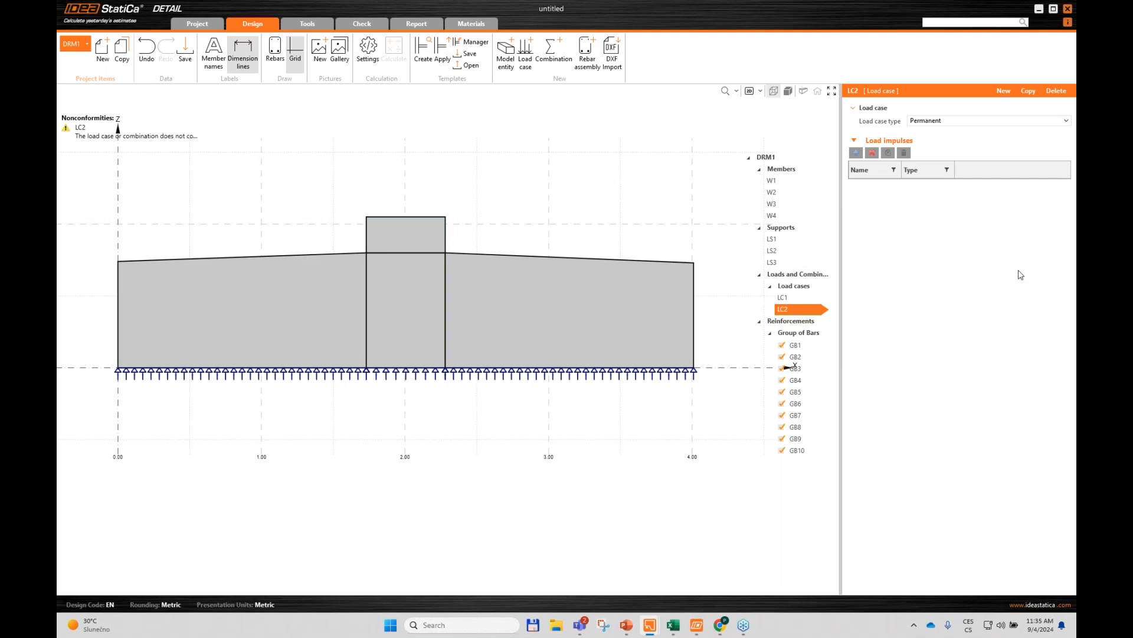
{"action": "left_click", "coordinate": [856, 152]}
{"action": "left_click", "coordinate": [521, 314]}
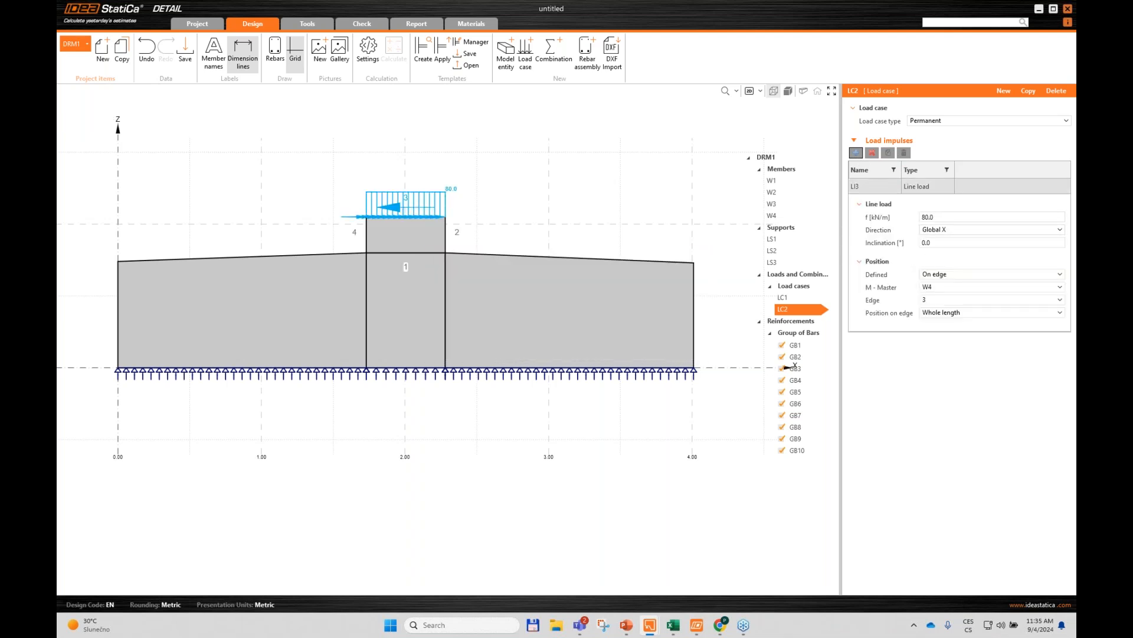
{"action": "left_click", "coordinate": [927, 217]}
{"action": "type", "text": "-1000"}
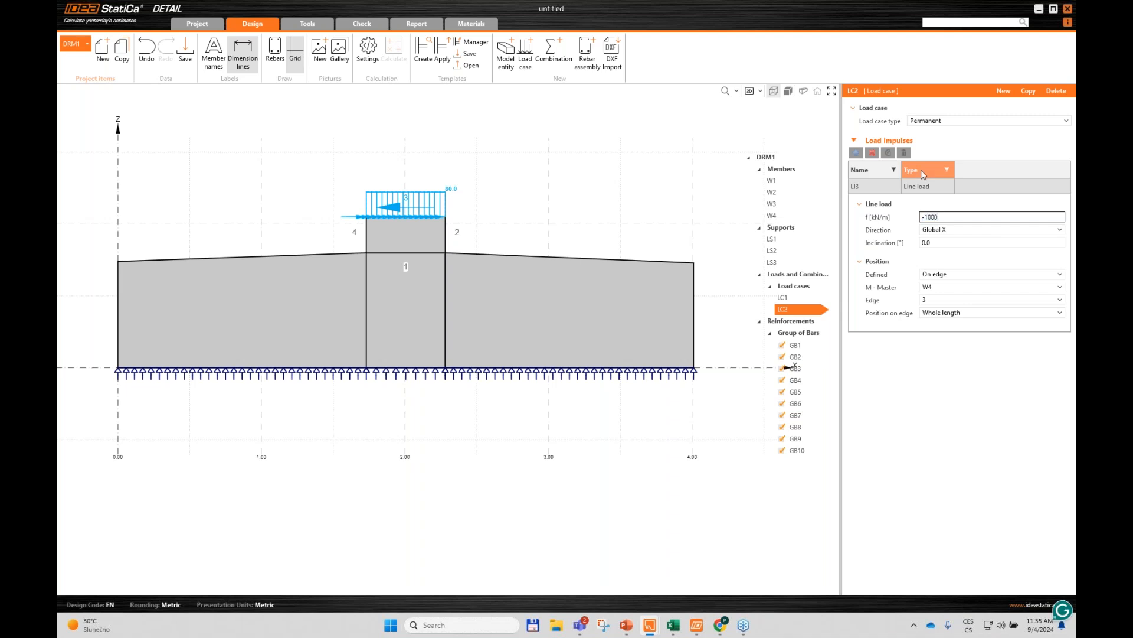
{"action": "key", "text": "Tab"}
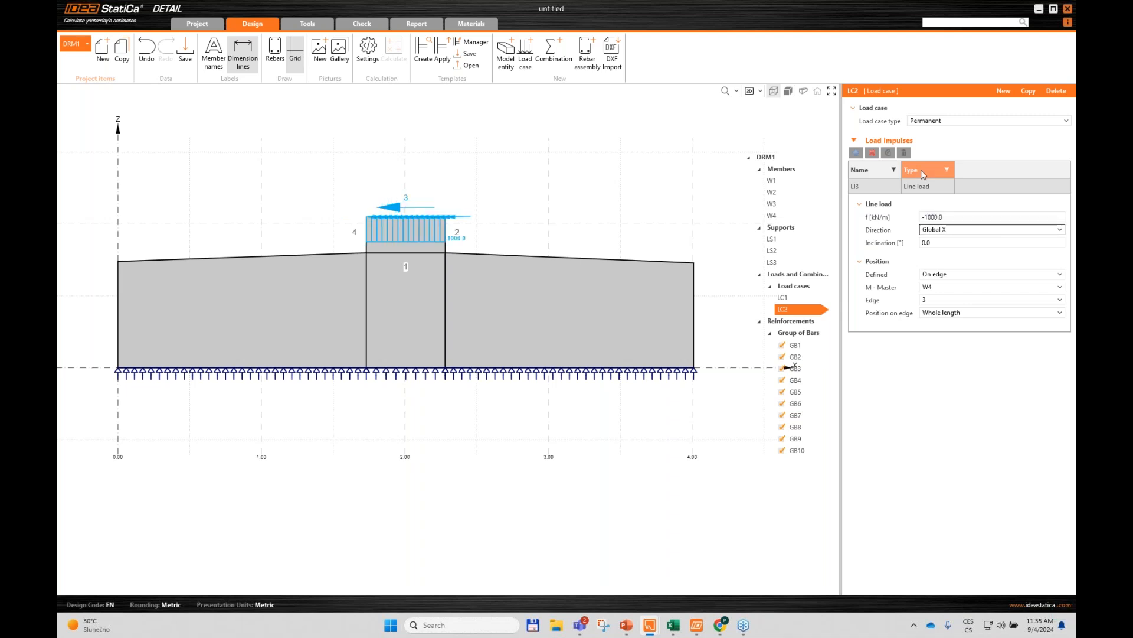
Step: Make line load LI3 vary from -1000 to 500 kN/m and set its direction to Global Z
{"action": "left_click", "coordinate": [957, 216]}
{"action": "left_click", "coordinate": [959, 218]}
{"action": "type", "text": "500"}
{"action": "key", "text": "Tab"}
{"action": "left_click", "coordinate": [981, 229]}
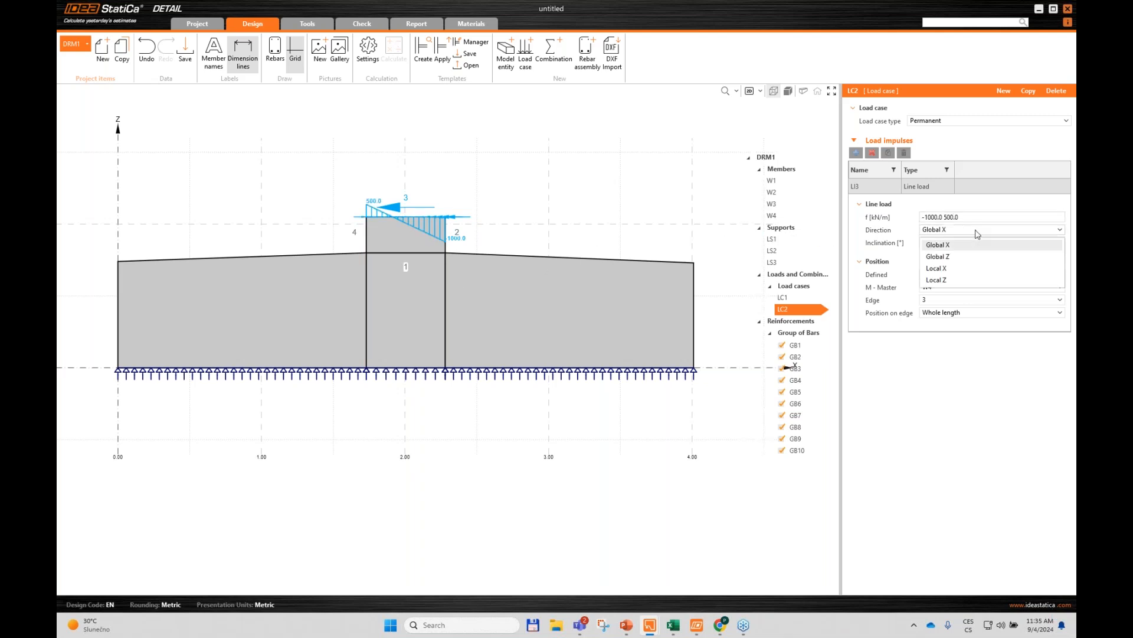
{"action": "left_click", "coordinate": [944, 262]}
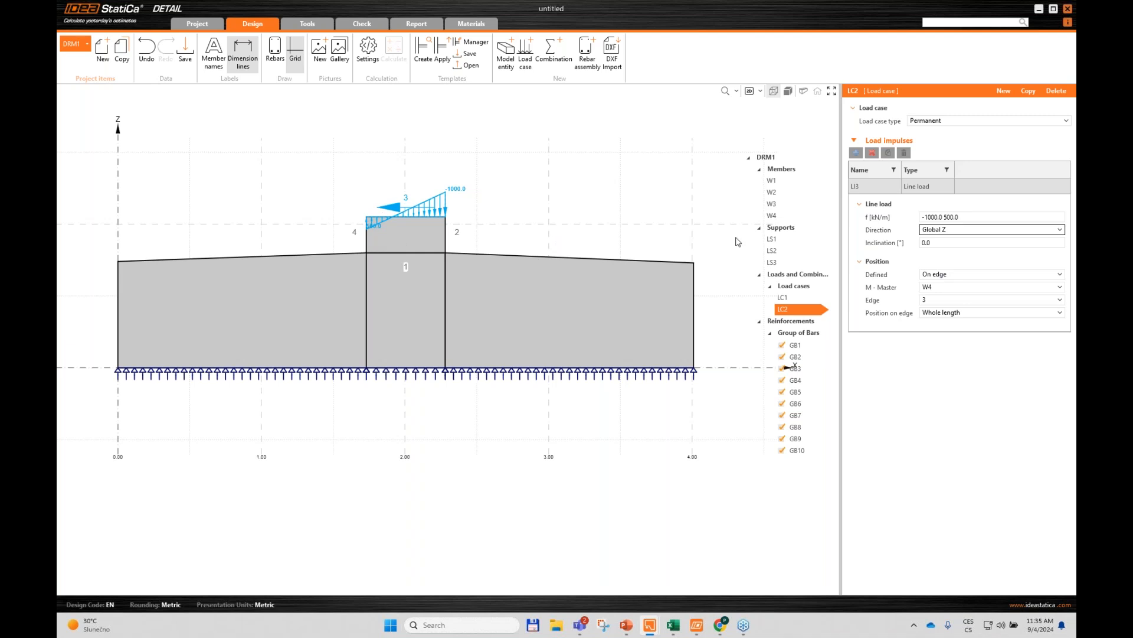
Step: Add a second line load on edge 3 of W4 to LC2, acting in Global X with an intensity of 800 kN/m
{"action": "left_click", "coordinate": [856, 152]}
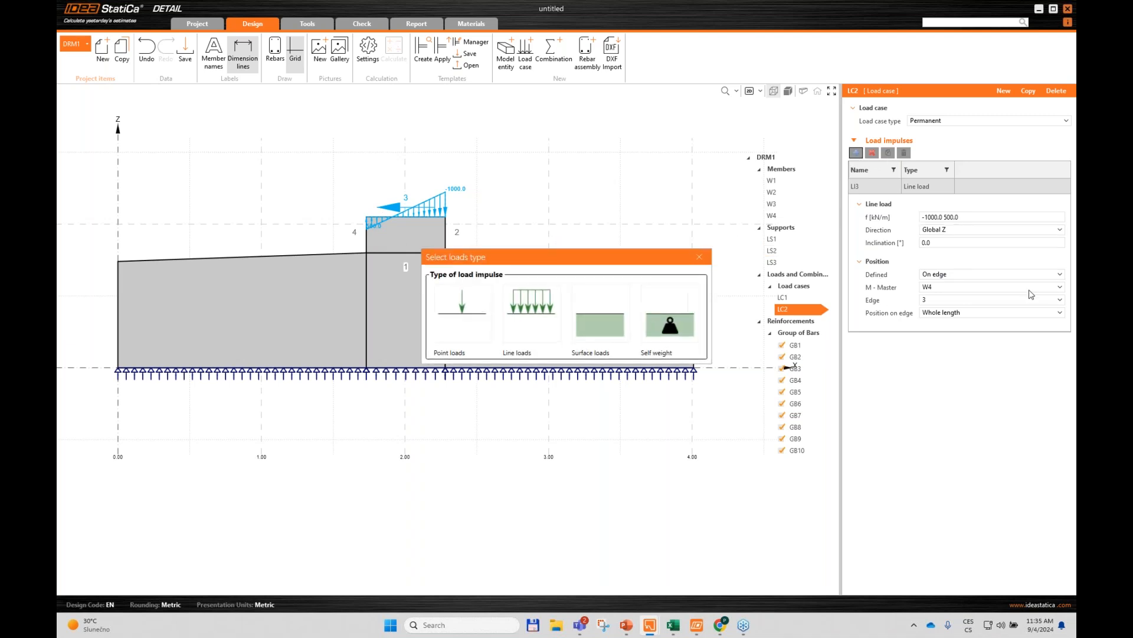
{"action": "left_click", "coordinate": [531, 313]}
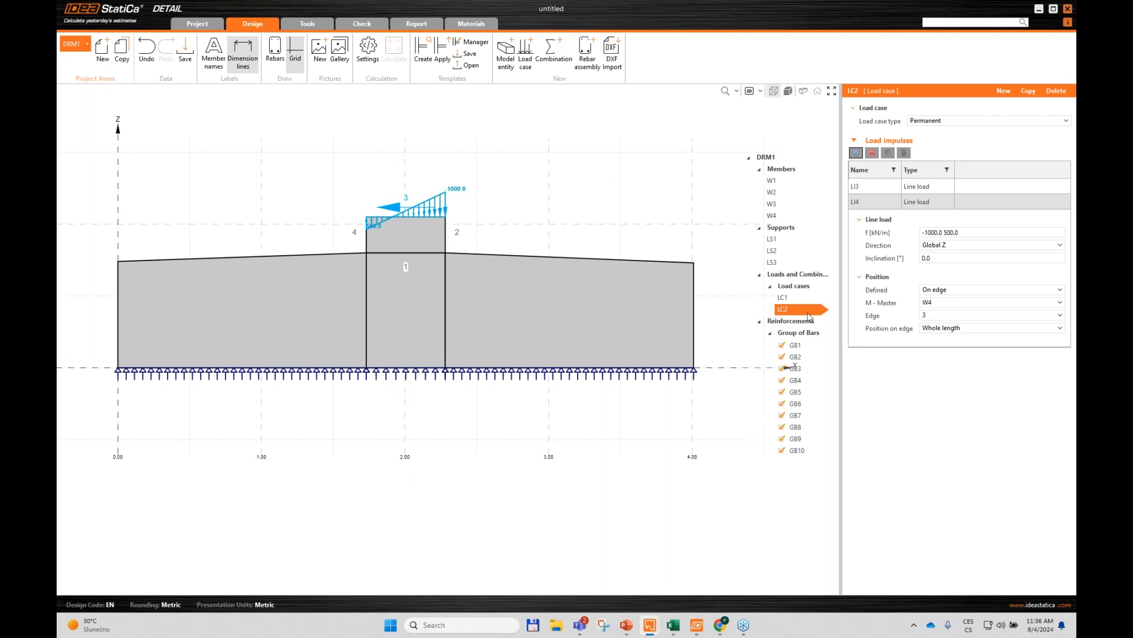
{"action": "left_click", "coordinate": [855, 203]}
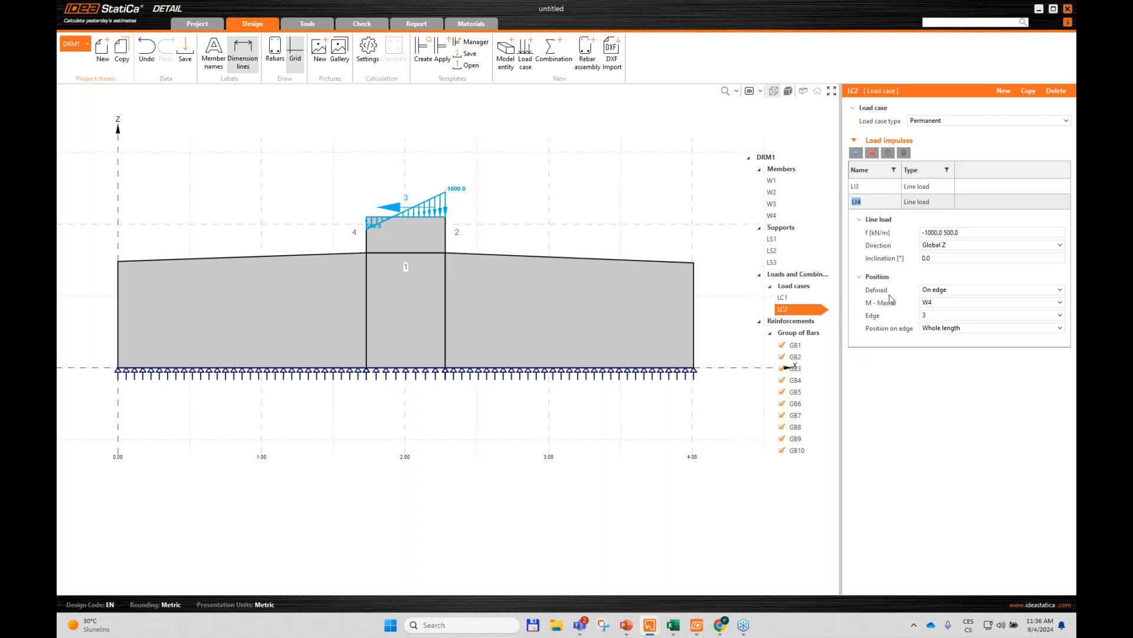
{"action": "left_click", "coordinate": [960, 244]}
{"action": "left_click", "coordinate": [949, 262]}
{"action": "left_click_drag", "start_coordinate": [981, 232], "coordinate": [869, 232]}
{"action": "type", "text": "800"}
{"action": "key", "text": "Tab"}
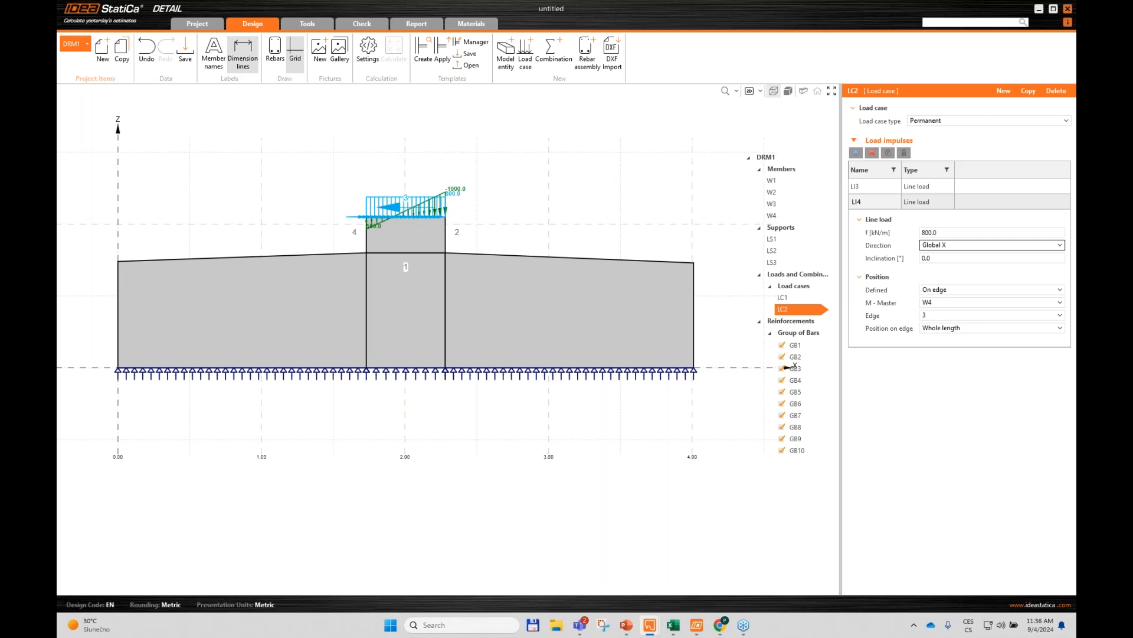
Step: Change the load case type of LC2 to Variable
{"action": "left_click", "coordinate": [782, 298]}
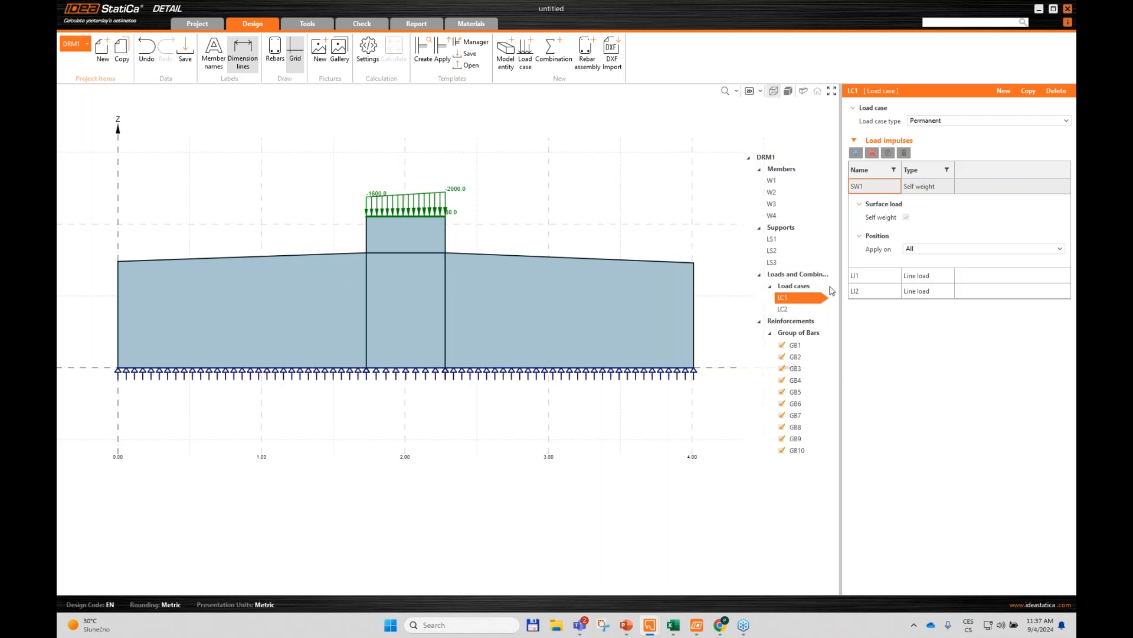
{"action": "left_click", "coordinate": [817, 311]}
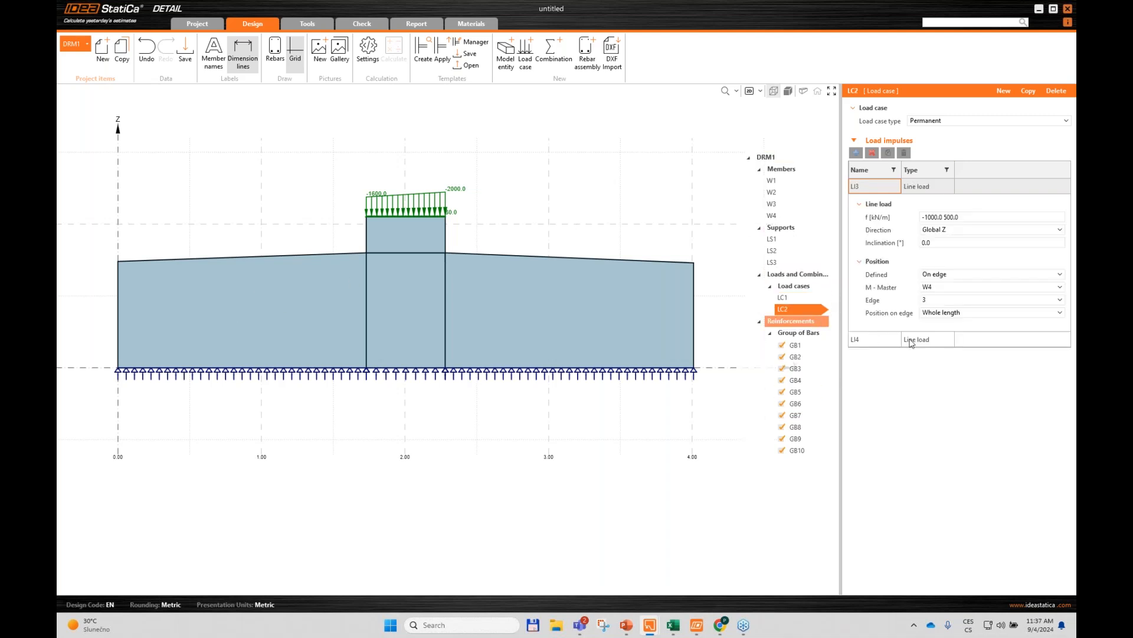
{"action": "left_click", "coordinate": [942, 123]}
{"action": "left_click", "coordinate": [930, 148]}
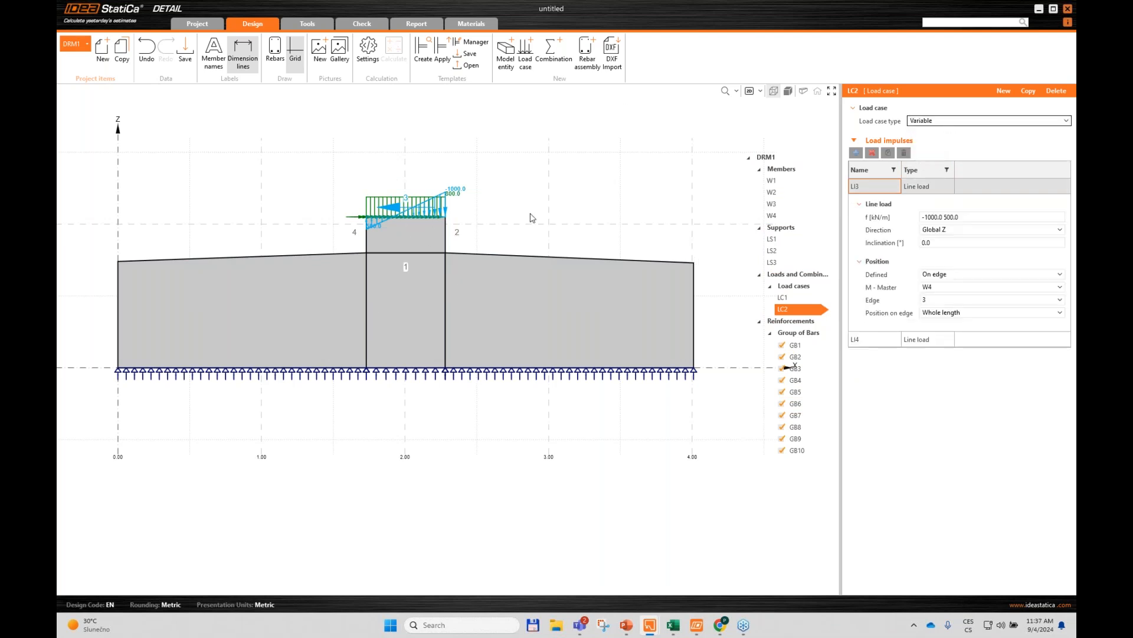
Step: Create three load combinations and give ULS combination C1 factors of 1.35 for LC1 and 1.50 for LC2
{"action": "left_click", "coordinate": [554, 56]}
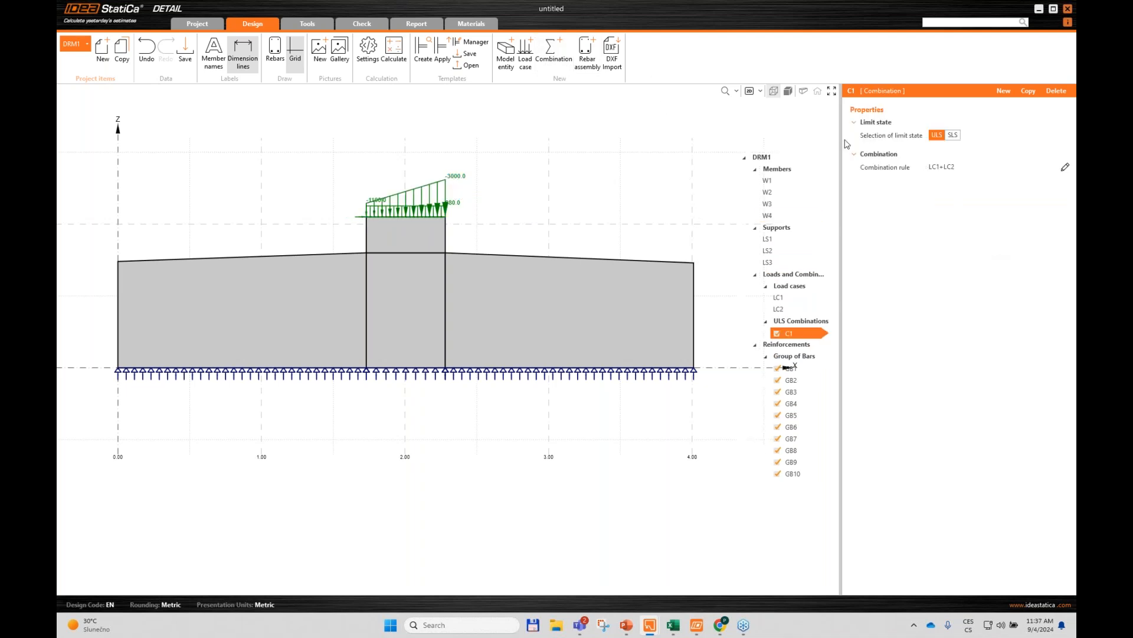
{"action": "left_click", "coordinate": [1066, 167]}
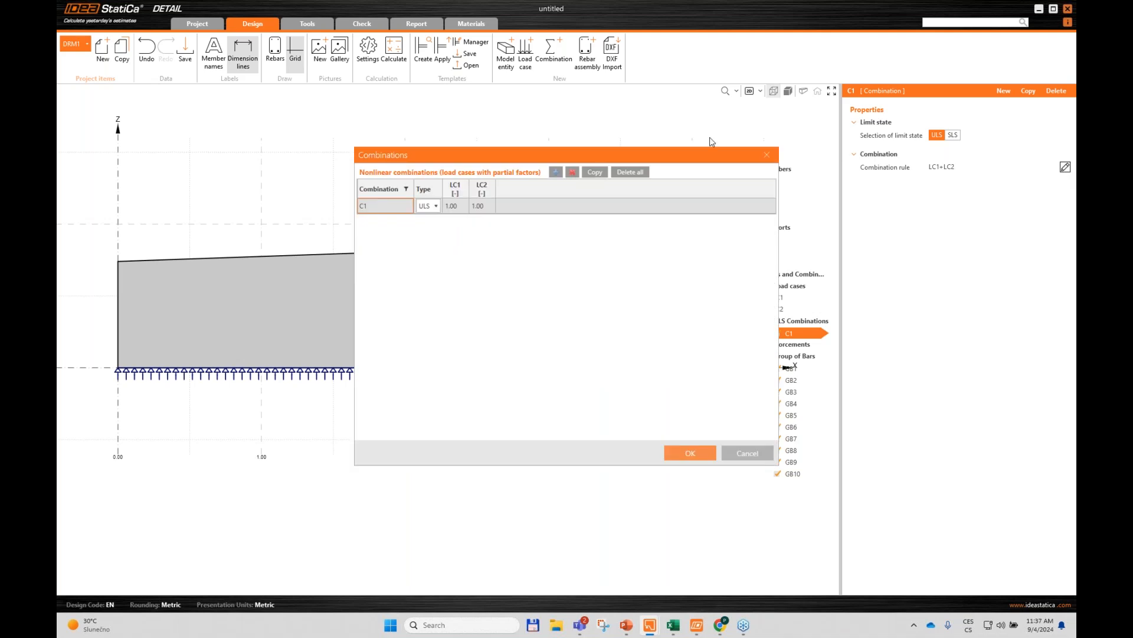
{"action": "mouse_move", "coordinate": [600, 154]}
{"action": "left_mouse_down"}
{"action": "mouse_move", "coordinate": [619, 267]}
{"action": "mouse_move", "coordinate": [578, 287]}
{"action": "left_mouse_up"}
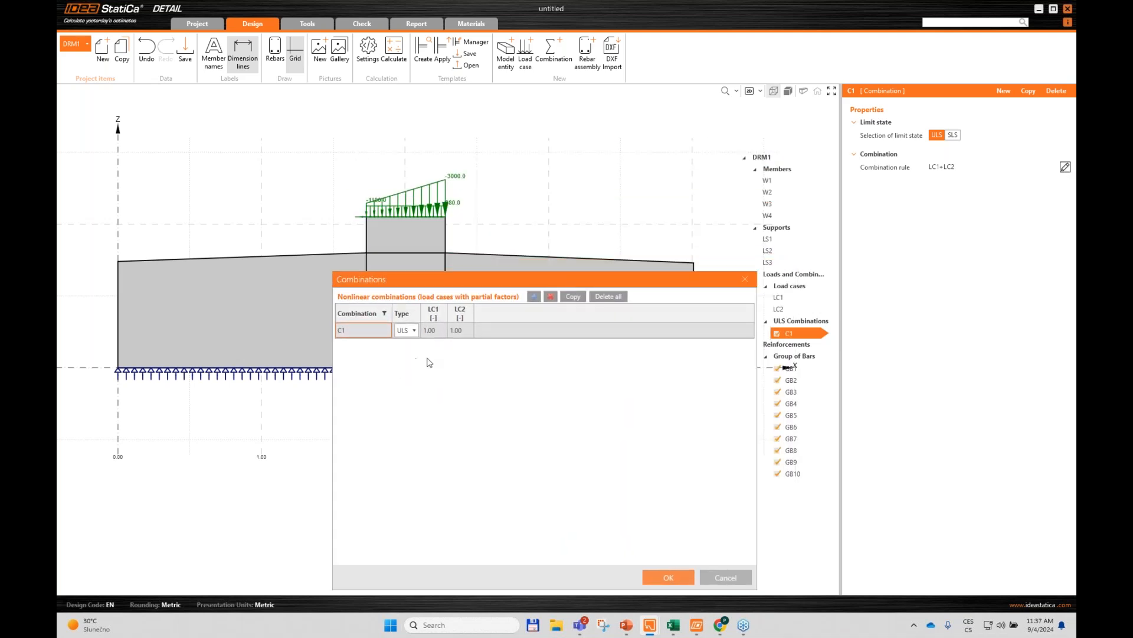
{"action": "left_click", "coordinate": [534, 297]}
{"action": "left_click", "coordinate": [534, 297]}
{"action": "left_click", "coordinate": [441, 329]}
{"action": "type", "text": "1.35"}
{"action": "left_click", "coordinate": [467, 330]}
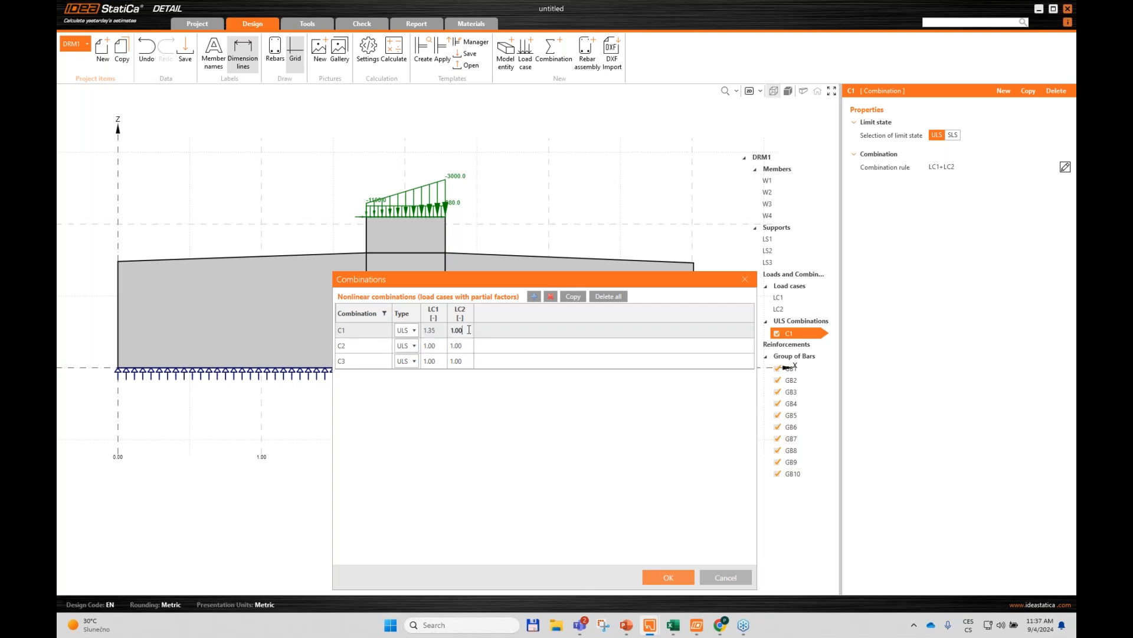
{"action": "type", "text": "1.50"}
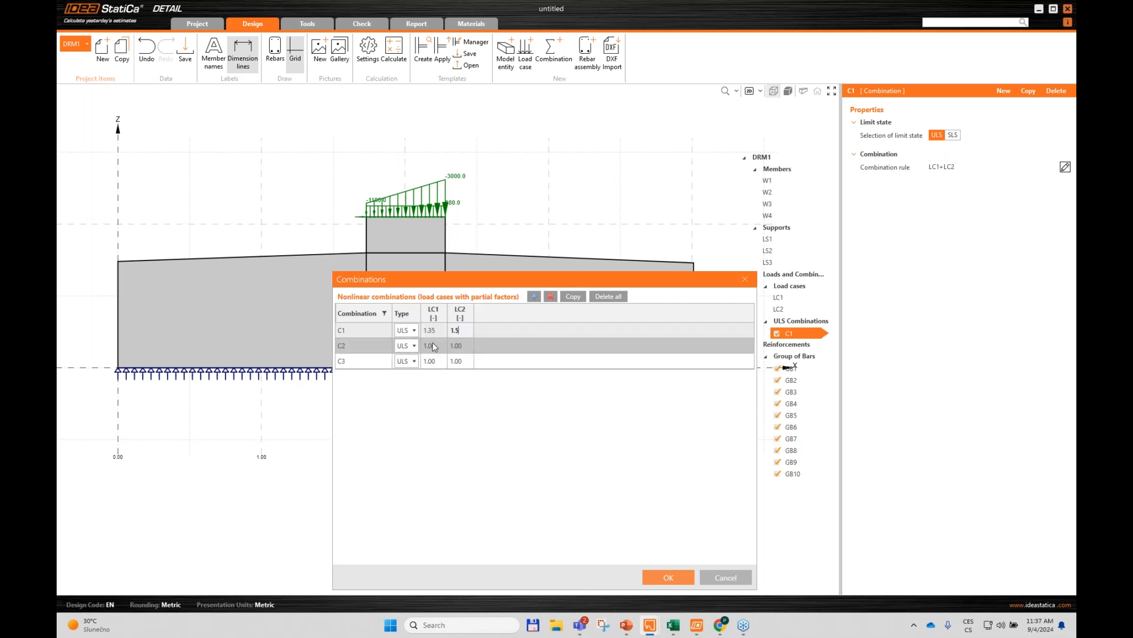
Step: Set C2 to Characteristic and C3 to Quasi-permanent with a factor of 0 for LC2, and save the combinations
{"action": "left_click", "coordinate": [411, 346]}
{"action": "left_click", "coordinate": [416, 374]}
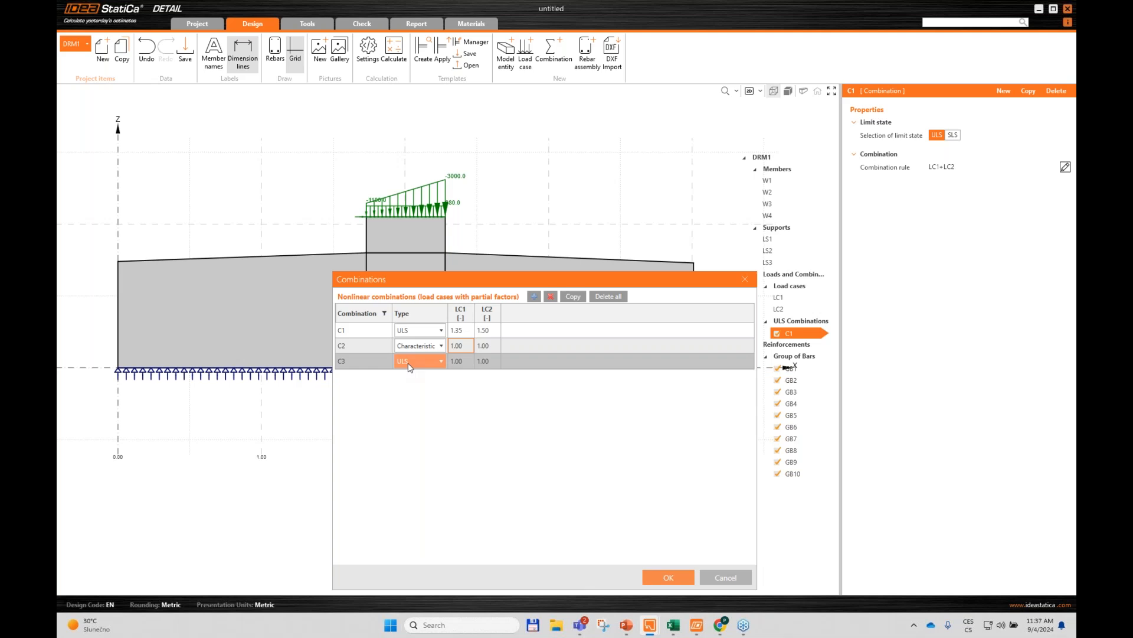
{"action": "left_click", "coordinate": [419, 363]}
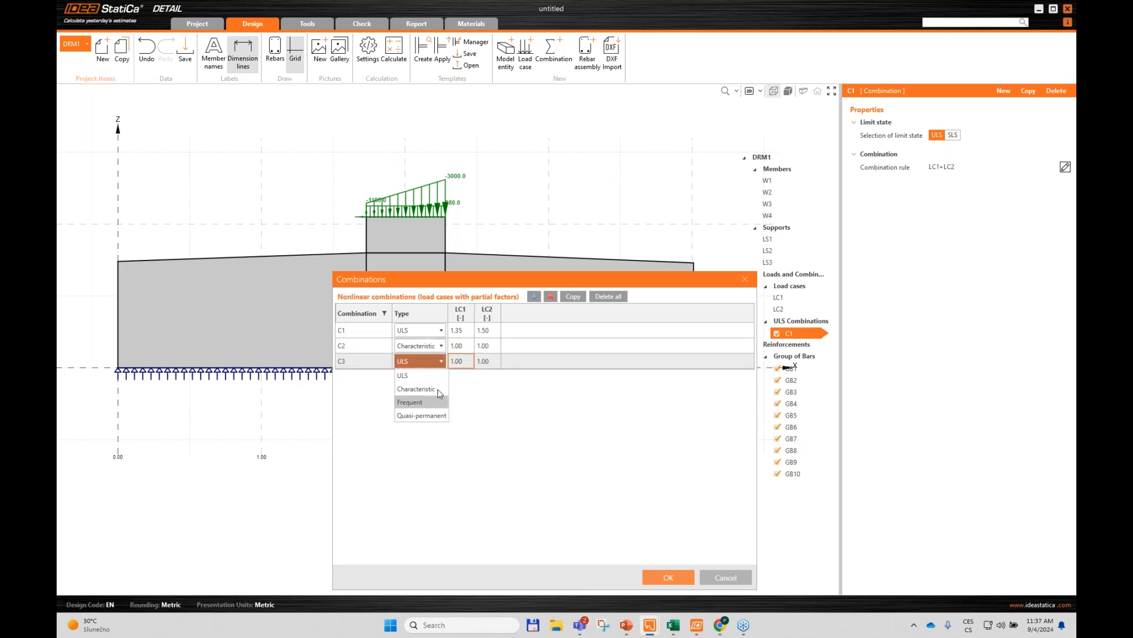
{"action": "left_click", "coordinate": [422, 415]}
{"action": "left_click", "coordinate": [480, 345]}
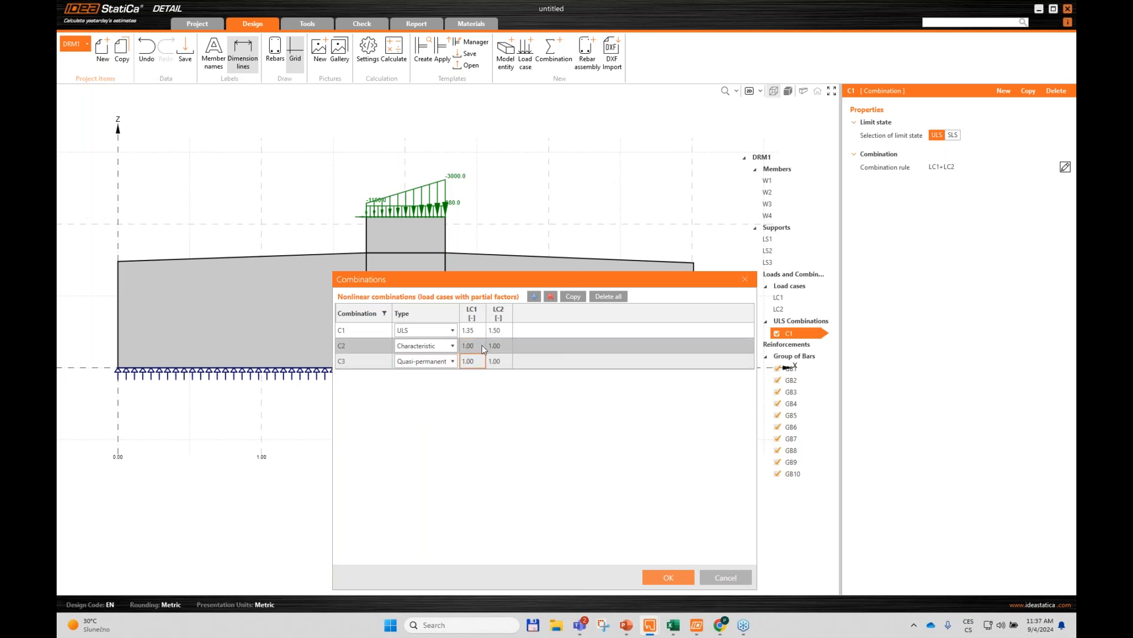
{"action": "left_click", "coordinate": [502, 364]}
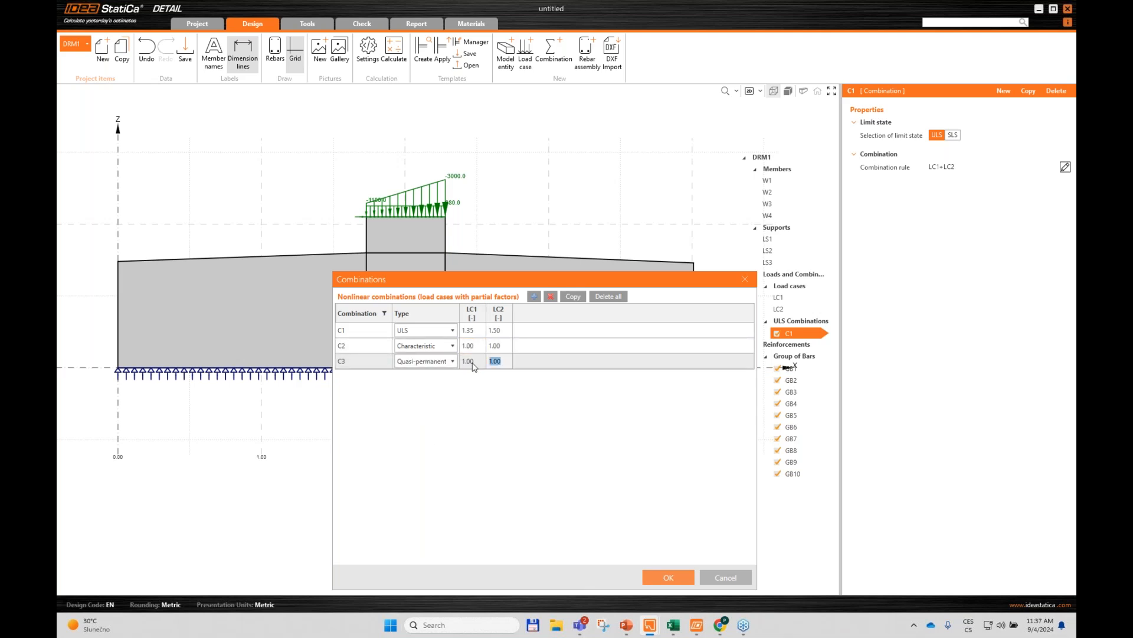
{"action": "type", "text": "0"}
{"action": "key", "text": "Return"}
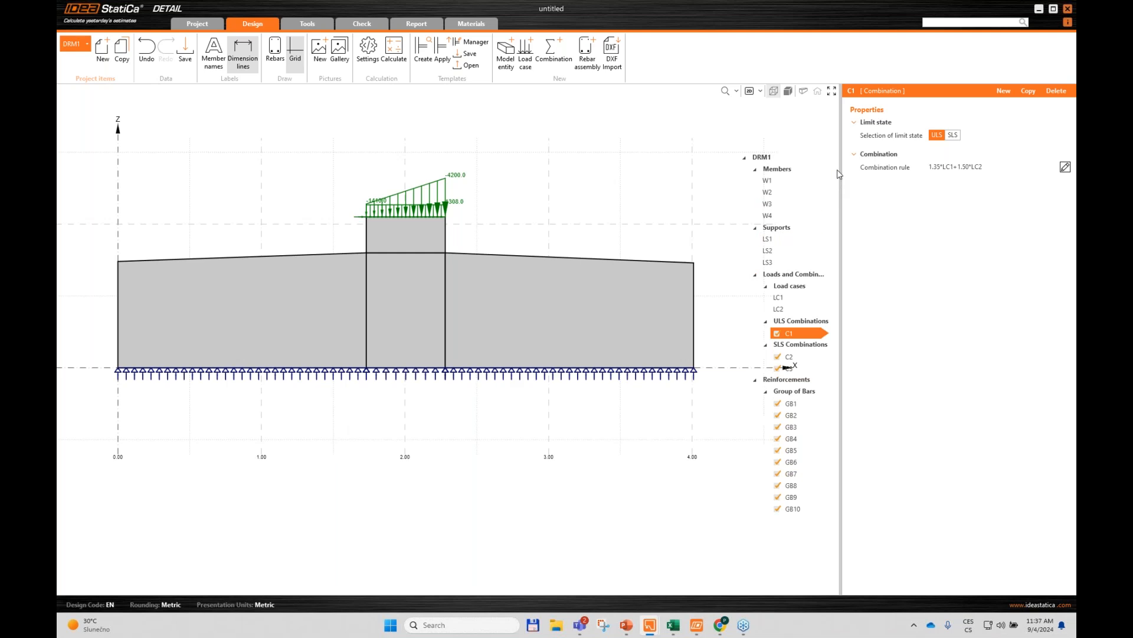
{"action": "left_click", "coordinate": [1066, 167]}
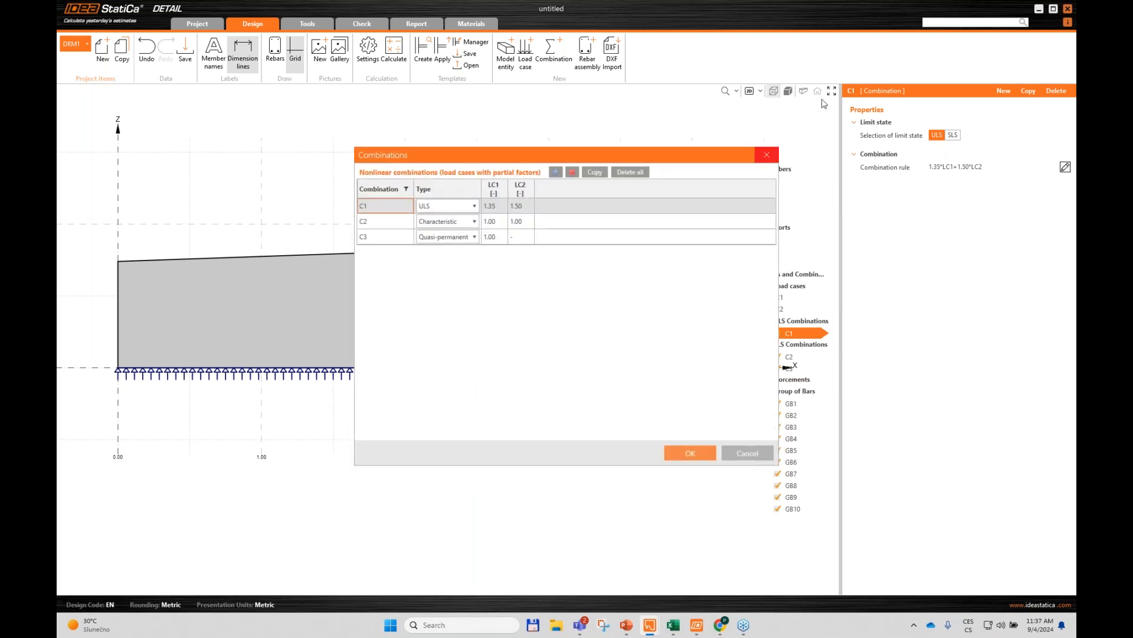
{"action": "left_click", "coordinate": [768, 157]}
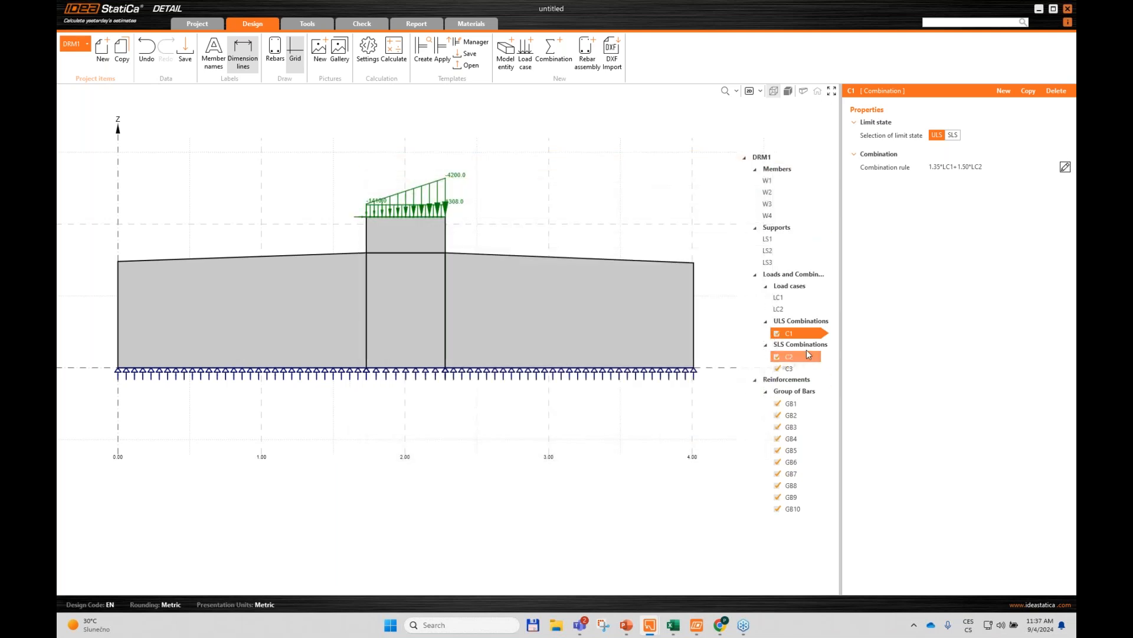
Step: Review characteristic combination C2 and activate quasi-permanent combination C3 for the crack width check
{"action": "left_click", "coordinate": [788, 357]}
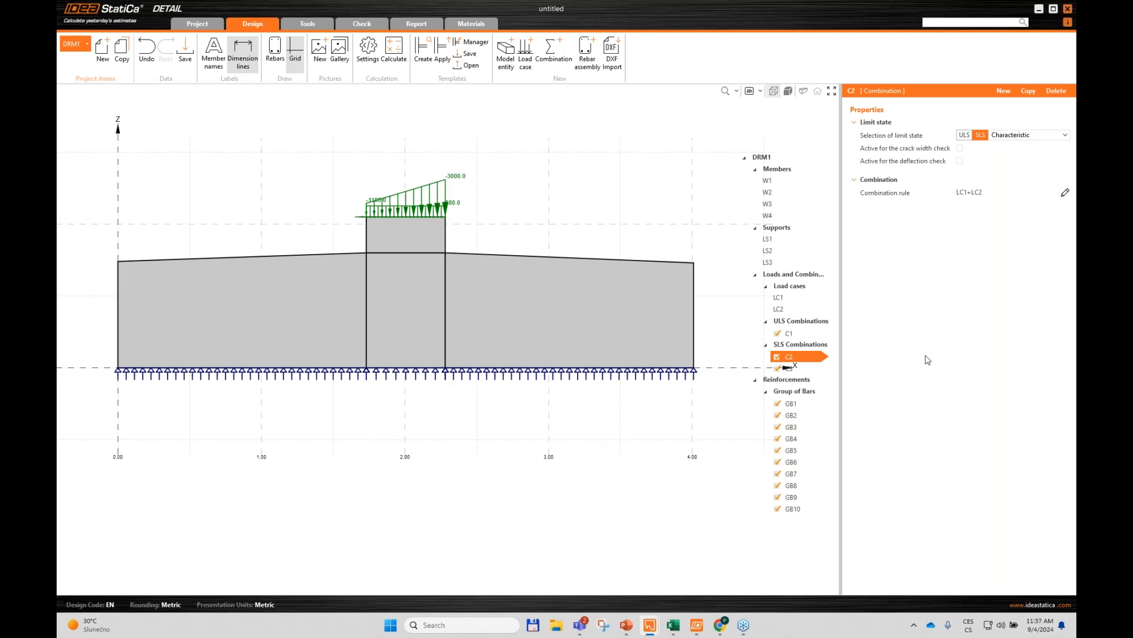
{"action": "left_click", "coordinate": [960, 162]}
{"action": "left_click", "coordinate": [788, 367]}
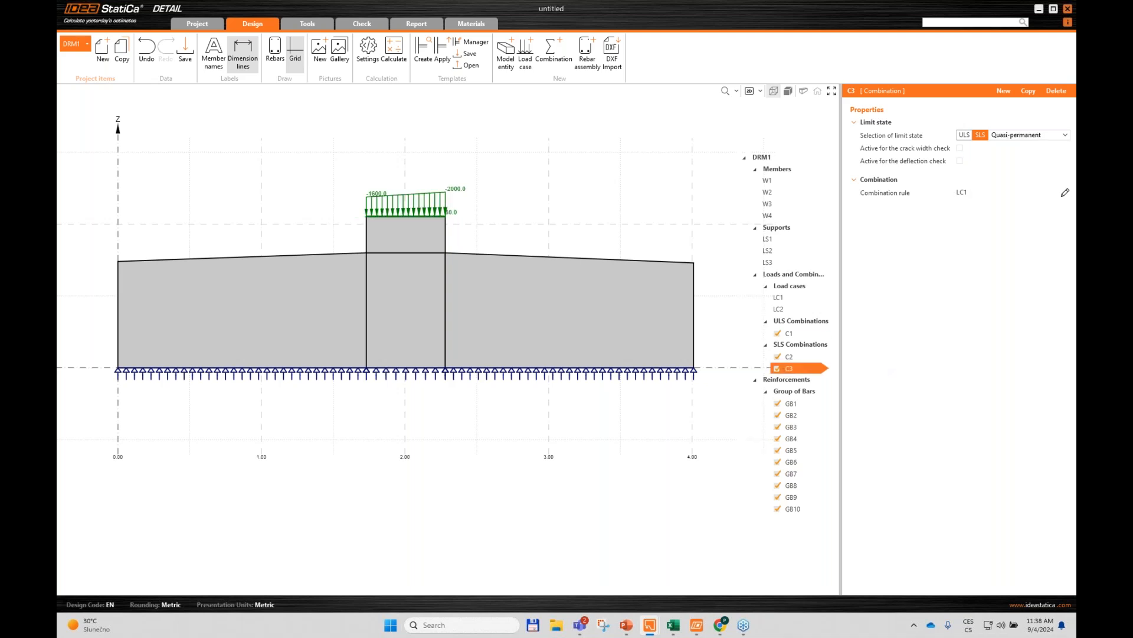
{"action": "left_click", "coordinate": [960, 148]}
Step: Set the multiplier of the default mesh size to 3 in the code and calculation settings
{"action": "left_click", "coordinate": [366, 55]}
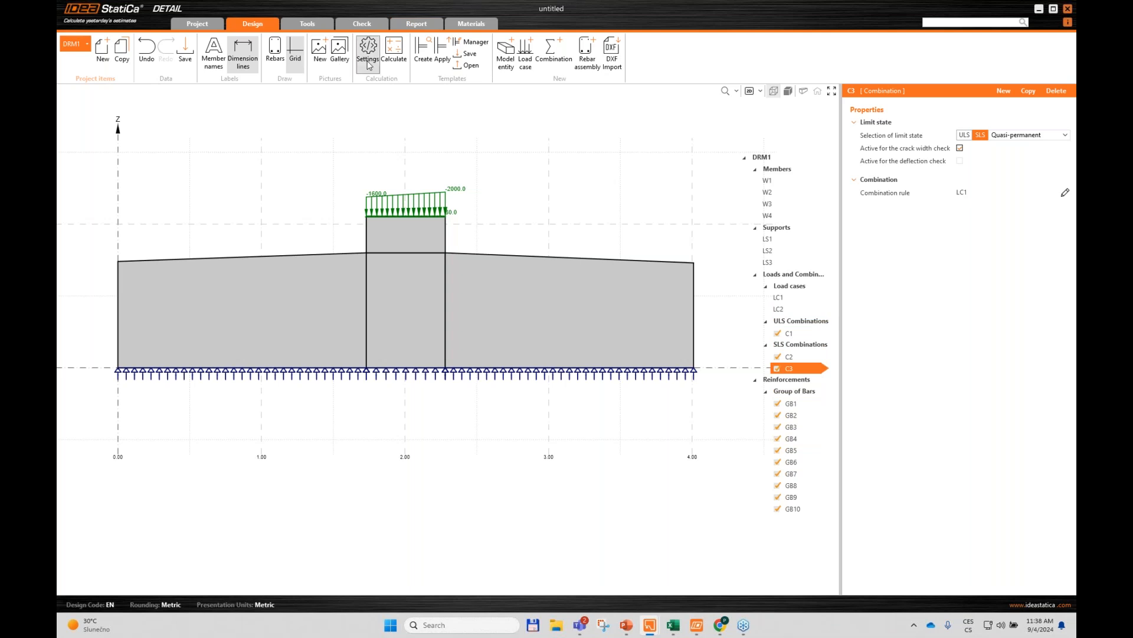
{"action": "left_click_drag", "start_coordinate": [534, 93], "coordinate": [656, 83]}
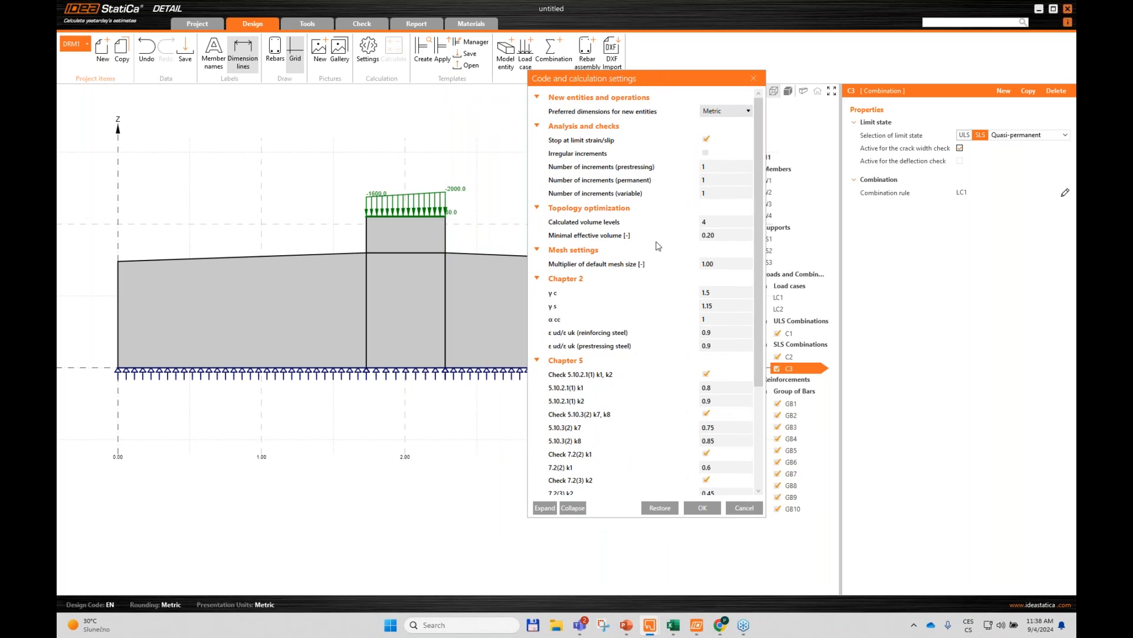
{"action": "left_click", "coordinate": [730, 269]}
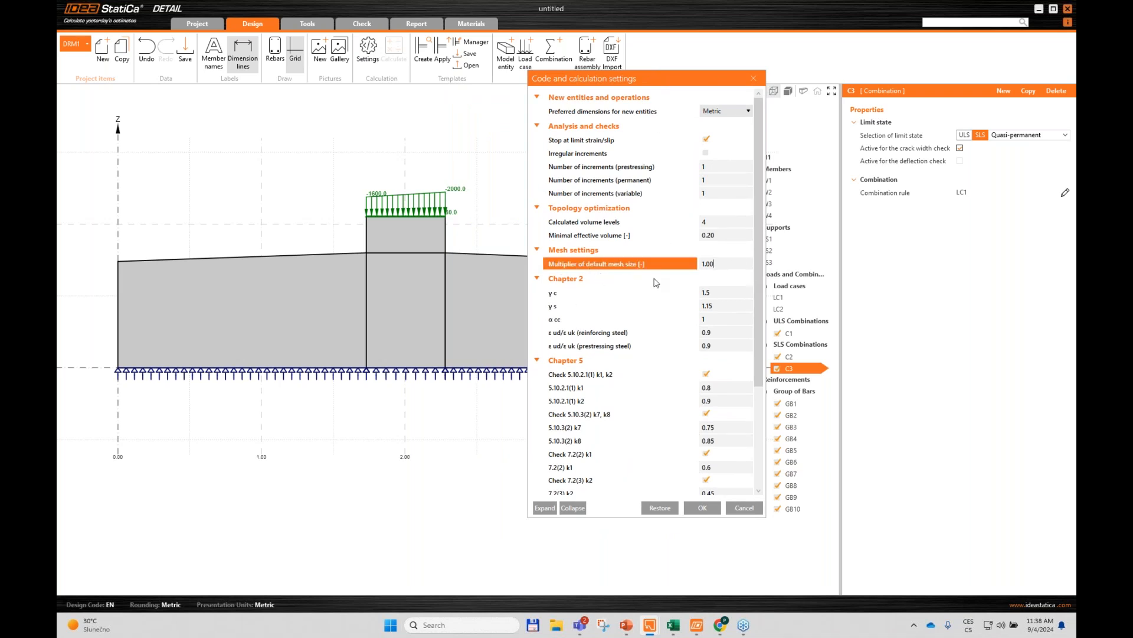
{"action": "double_click", "coordinate": [721, 264]}
{"action": "type", "text": "3"}
{"action": "left_click_drag", "start_coordinate": [710, 77], "coordinate": [716, 79]}
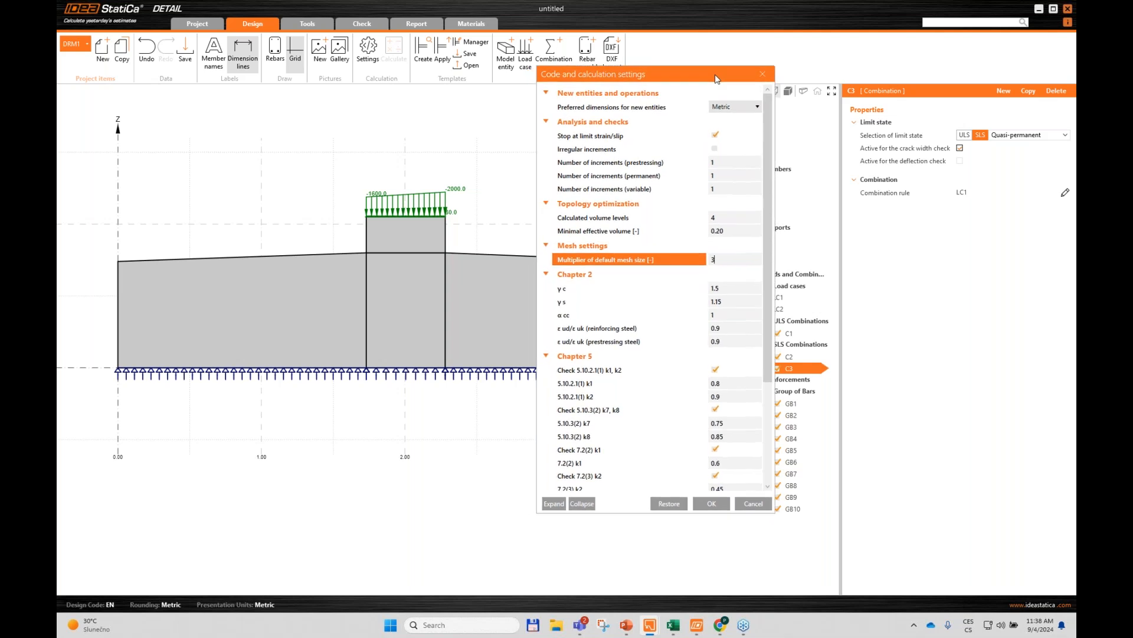
{"action": "left_click", "coordinate": [721, 503]}
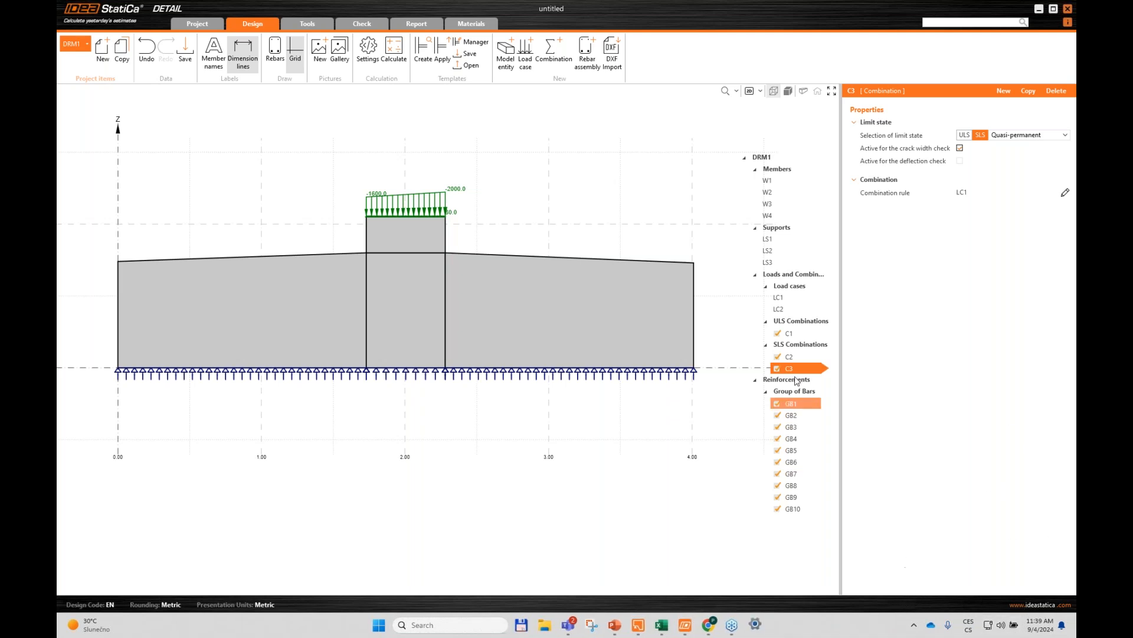
Step: Check the available power modes on the Power & battery page of Windows Settings, and return to IDEA StatiCa Detail
{"action": "left_click_drag", "start_coordinate": [1075, 34], "coordinate": [607, 129]}
{"action": "left_click", "coordinate": [670, 119]}
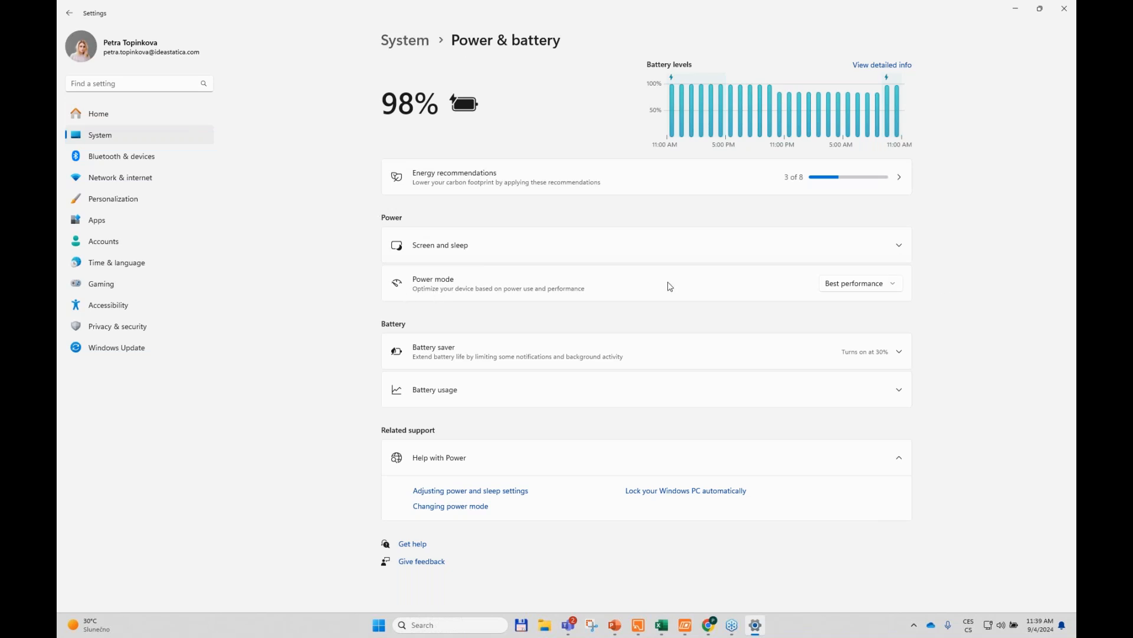
{"action": "left_click", "coordinate": [869, 289]}
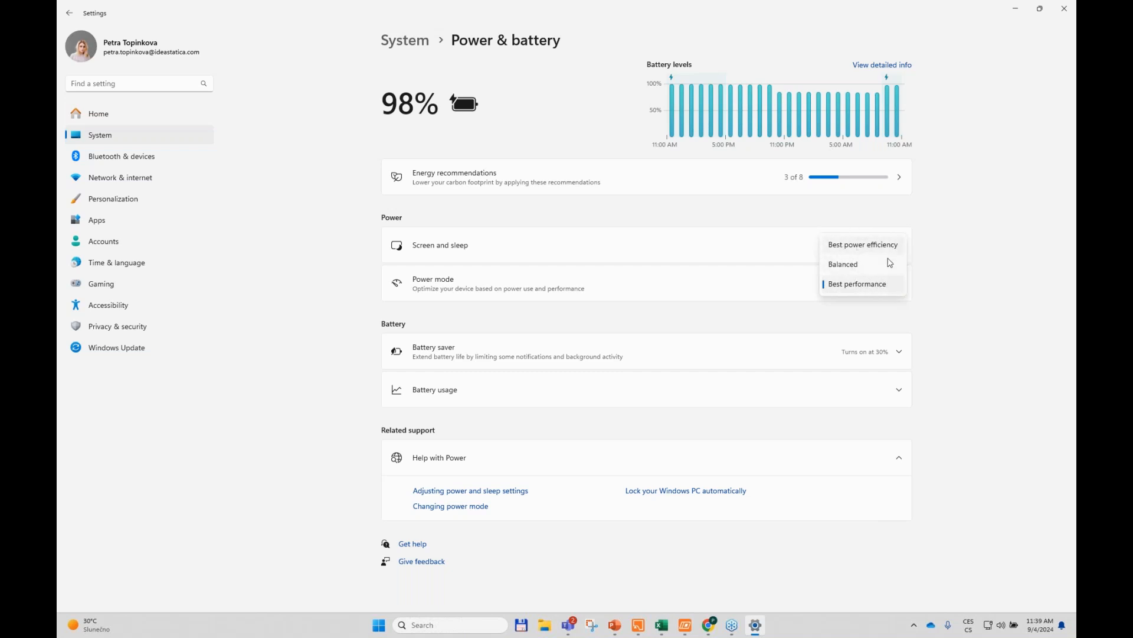
{"action": "left_click", "coordinate": [974, 273]}
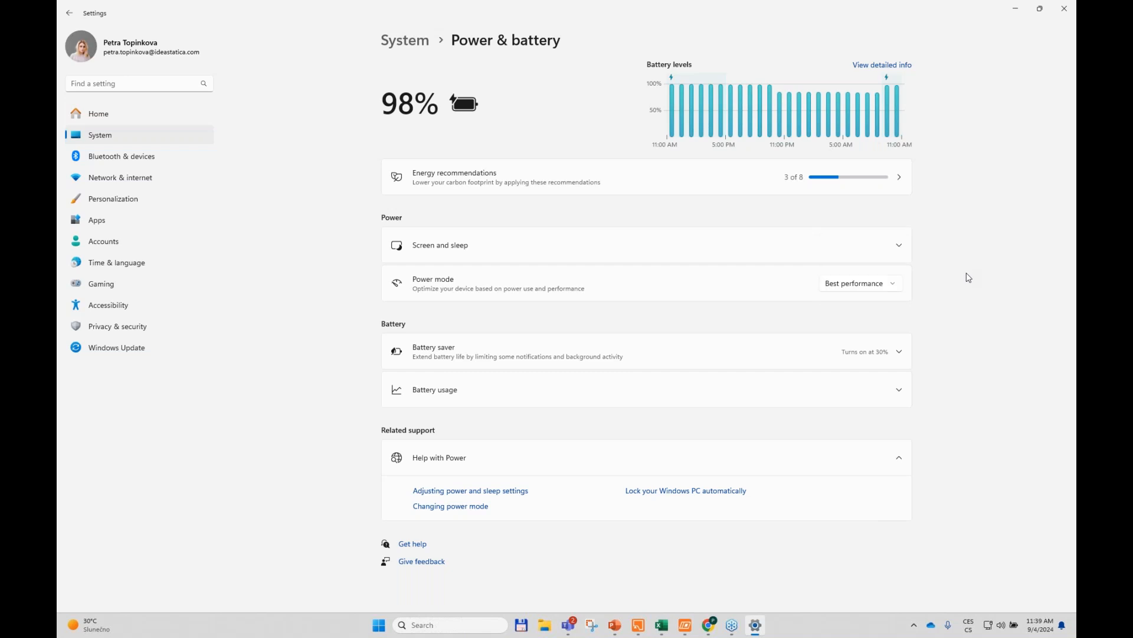
{"action": "left_click", "coordinate": [1063, 10]}
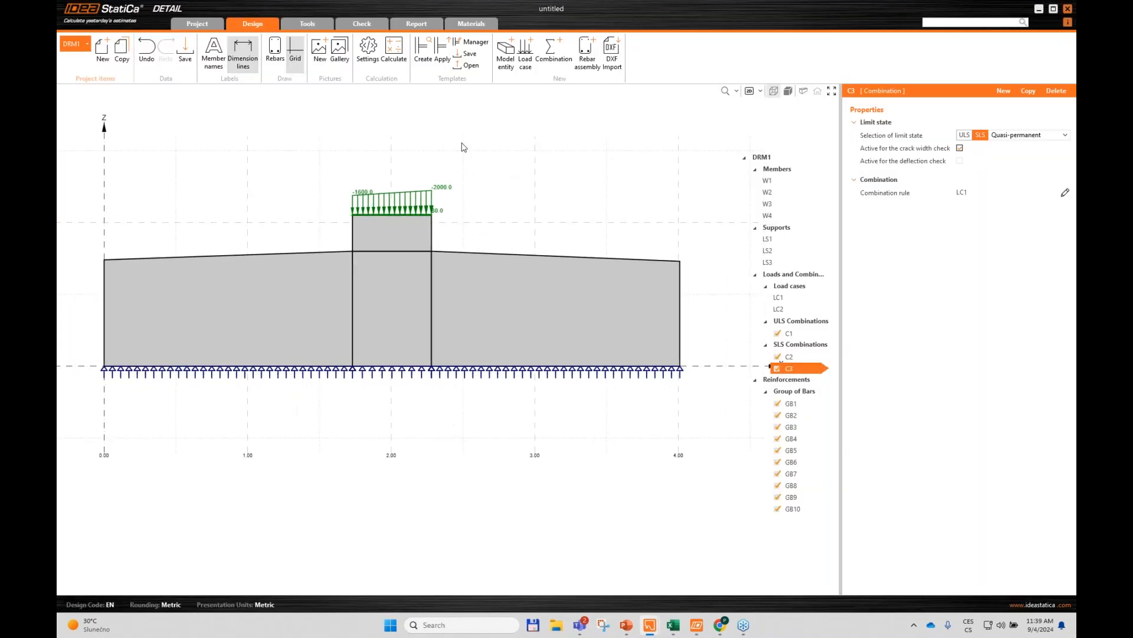
Step: Calculate the foundation model for the ULS and SLS combinations
{"action": "left_click", "coordinate": [394, 46]}
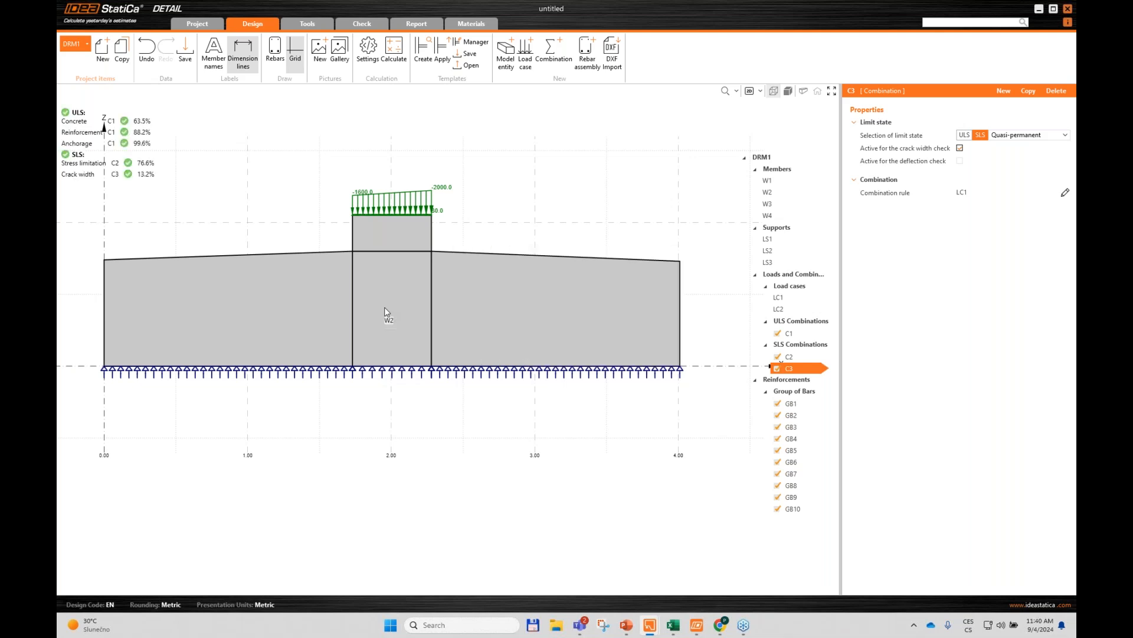
{"action": "mouse_move", "coordinate": [425, 229]}
{"action": "left_mouse_down"}
{"action": "mouse_move", "coordinate": [434, 275]}
{"action": "mouse_move", "coordinate": [417, 229]}
{"action": "left_mouse_up"}
{"action": "mouse_move", "coordinate": [246, 214]}
{"action": "left_mouse_down"}
{"action": "mouse_move", "coordinate": [275, 200]}
{"action": "mouse_move", "coordinate": [235, 205]}
{"action": "mouse_move", "coordinate": [253, 195]}
{"action": "left_mouse_up"}
{"action": "left_click_drag", "start_coordinate": [280, 230], "coordinate": [290, 260]}
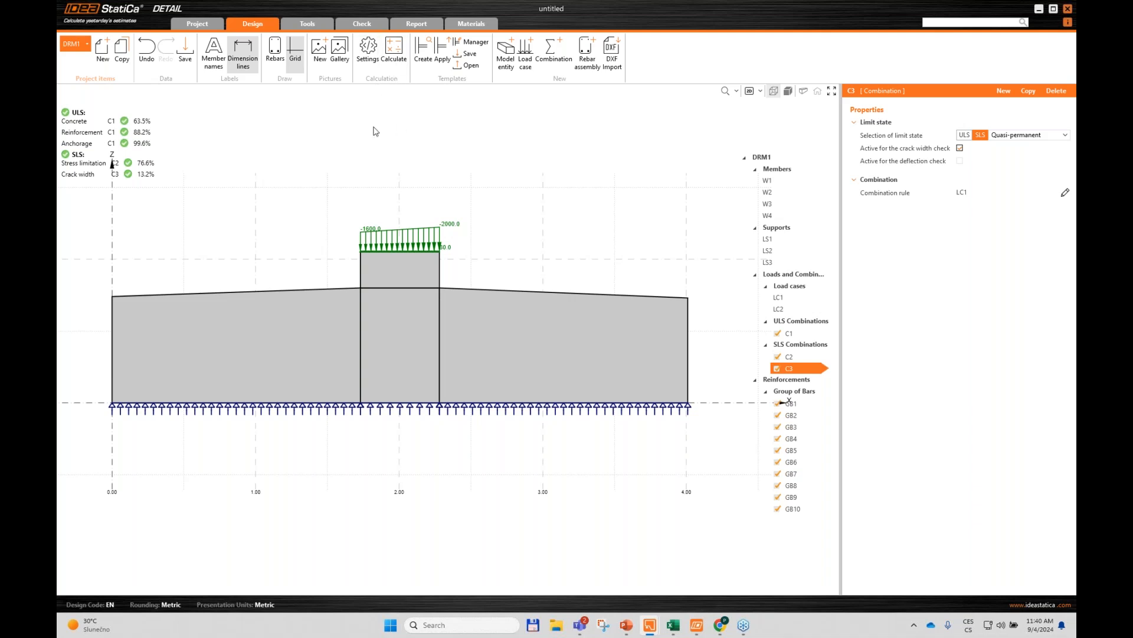
Step: Review the default mesh size multiplier in the code and calculation settings, and open the check results
{"action": "left_click", "coordinate": [368, 50]}
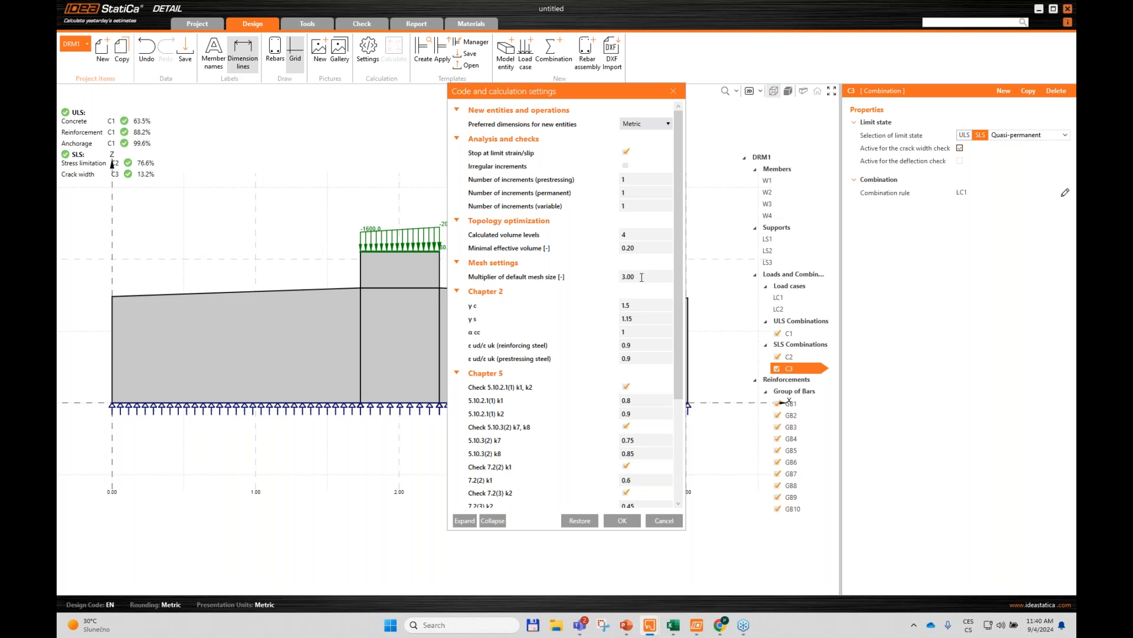
{"action": "left_click", "coordinate": [673, 91]}
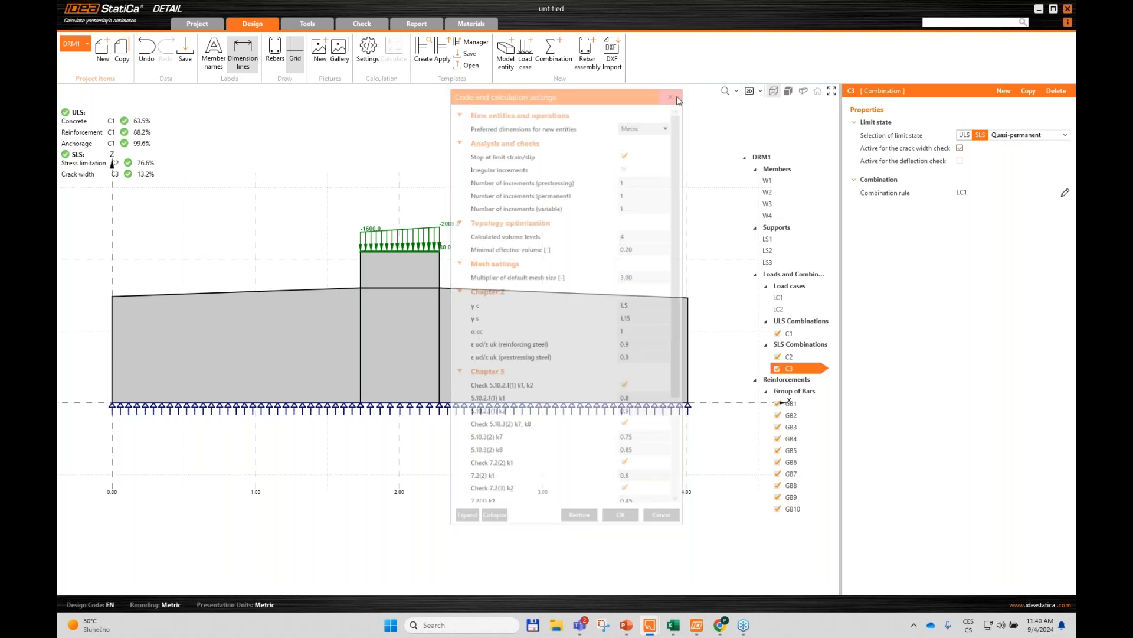
{"action": "left_click", "coordinate": [381, 26]}
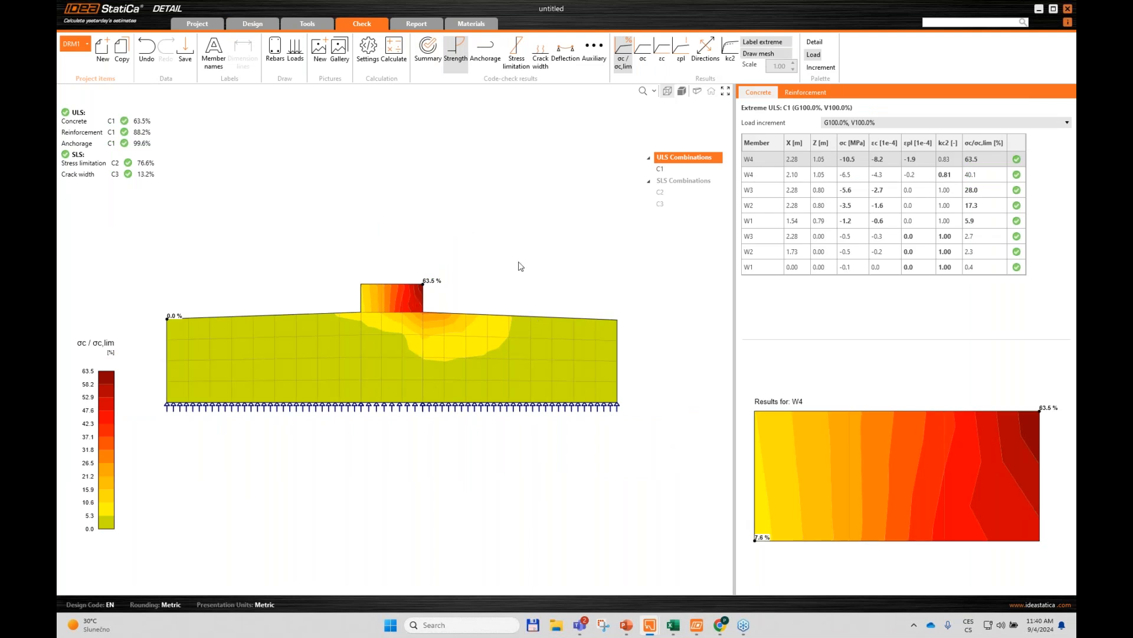
Step: Display the summary of the ULS check results with the stress flow in the foundation
{"action": "mouse_move", "coordinate": [472, 289]}
{"action": "left_mouse_down"}
{"action": "mouse_move", "coordinate": [499, 249]}
{"action": "mouse_move", "coordinate": [486, 235]}
{"action": "mouse_move", "coordinate": [490, 277]}
{"action": "left_mouse_up"}
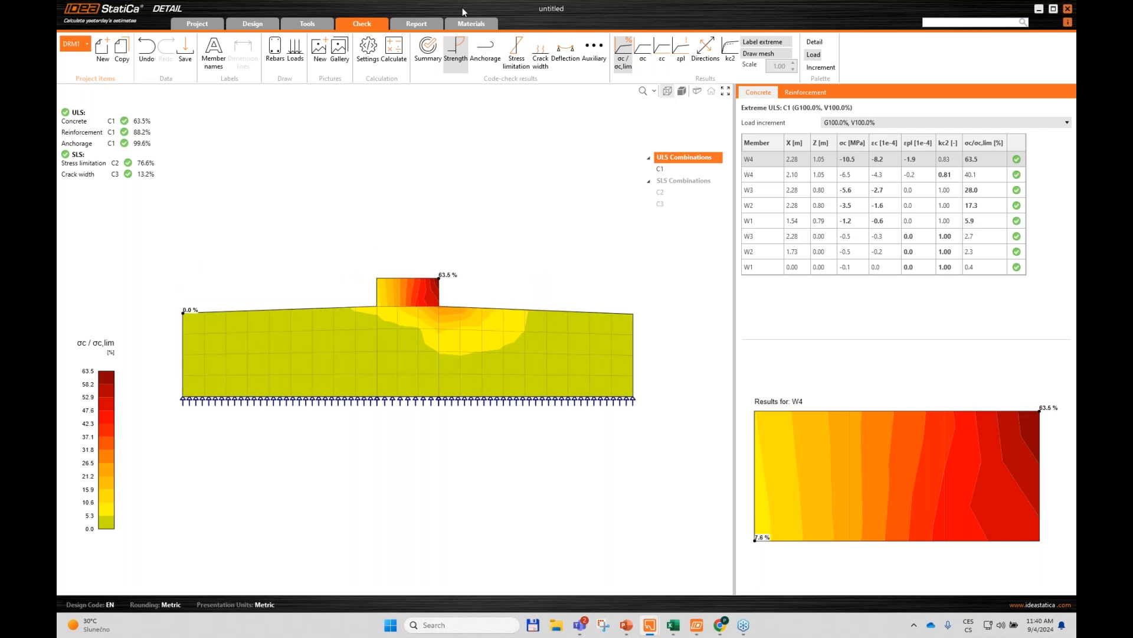
{"action": "left_click", "coordinate": [430, 52]}
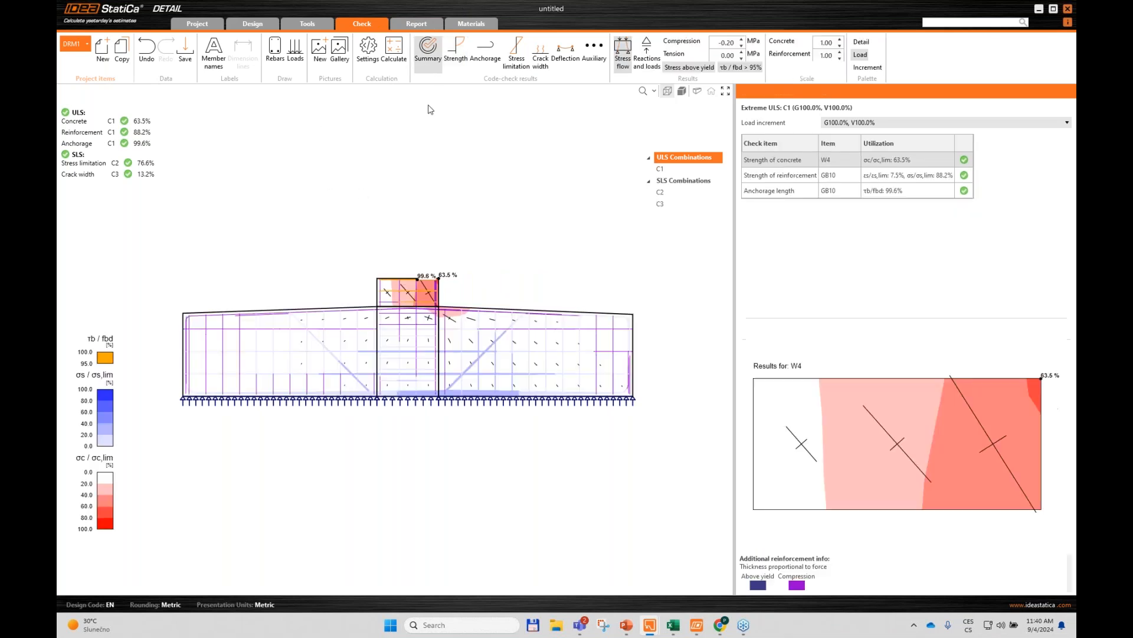
{"action": "left_click_drag", "start_coordinate": [487, 369], "coordinate": [471, 323]}
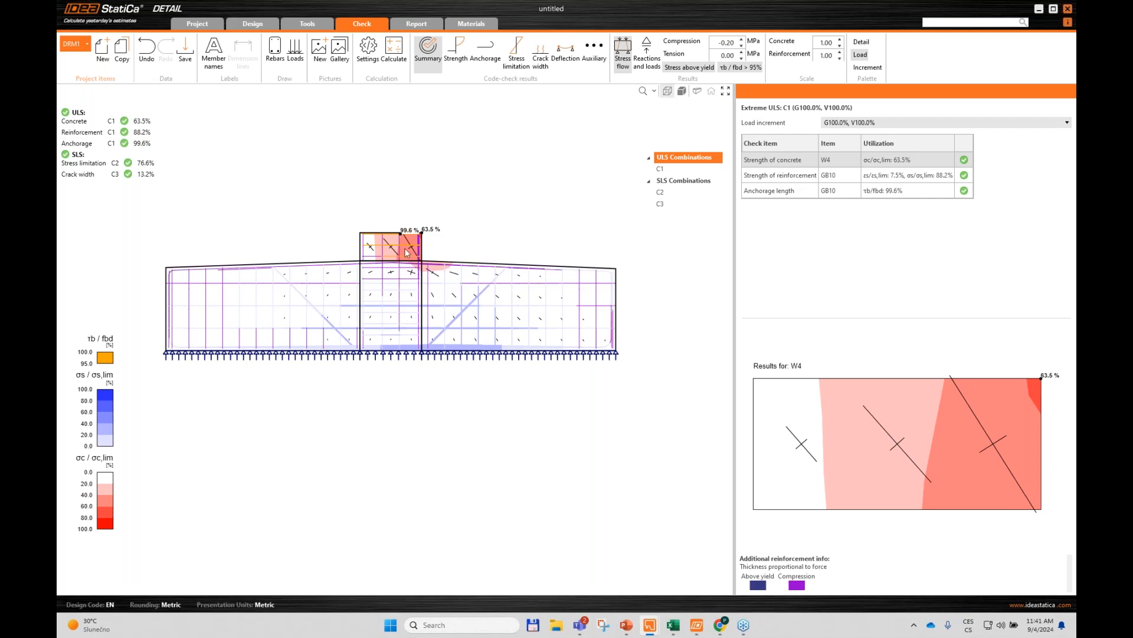
Step: Examine the ULS strength results for concrete utilization, stress and plastic strain, and for the reinforcement strain ratio
{"action": "left_click", "coordinate": [456, 56]}
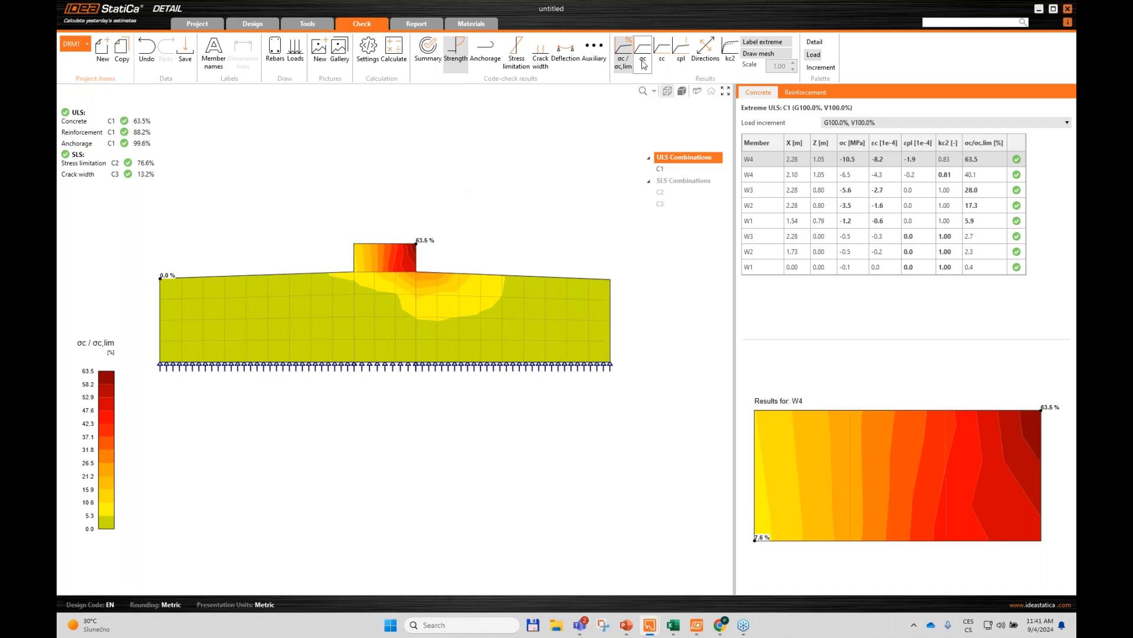
{"action": "right_click", "coordinate": [402, 269]}
{"action": "left_click", "coordinate": [391, 265]}
{"action": "left_click", "coordinate": [643, 55]}
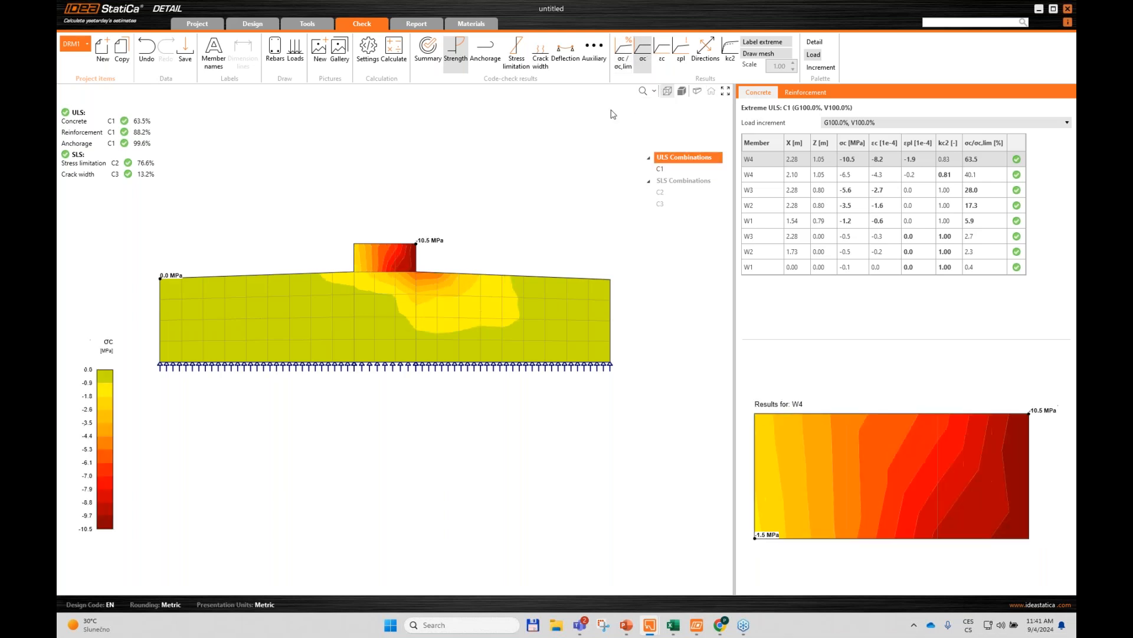
{"action": "left_click", "coordinate": [682, 64]}
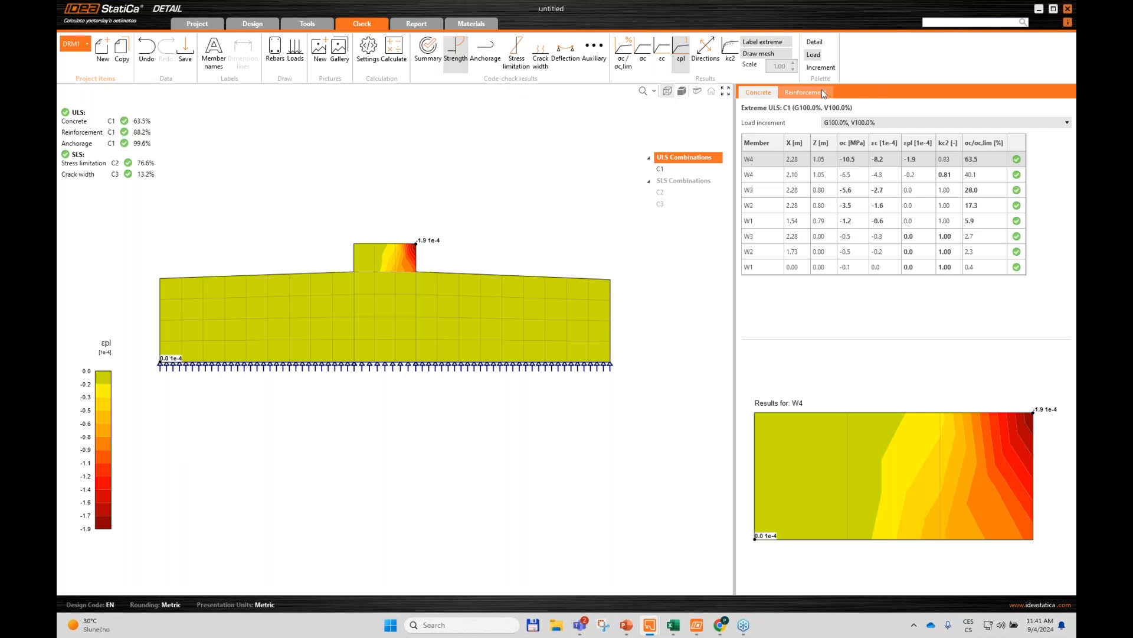
{"action": "left_click", "coordinate": [806, 92]}
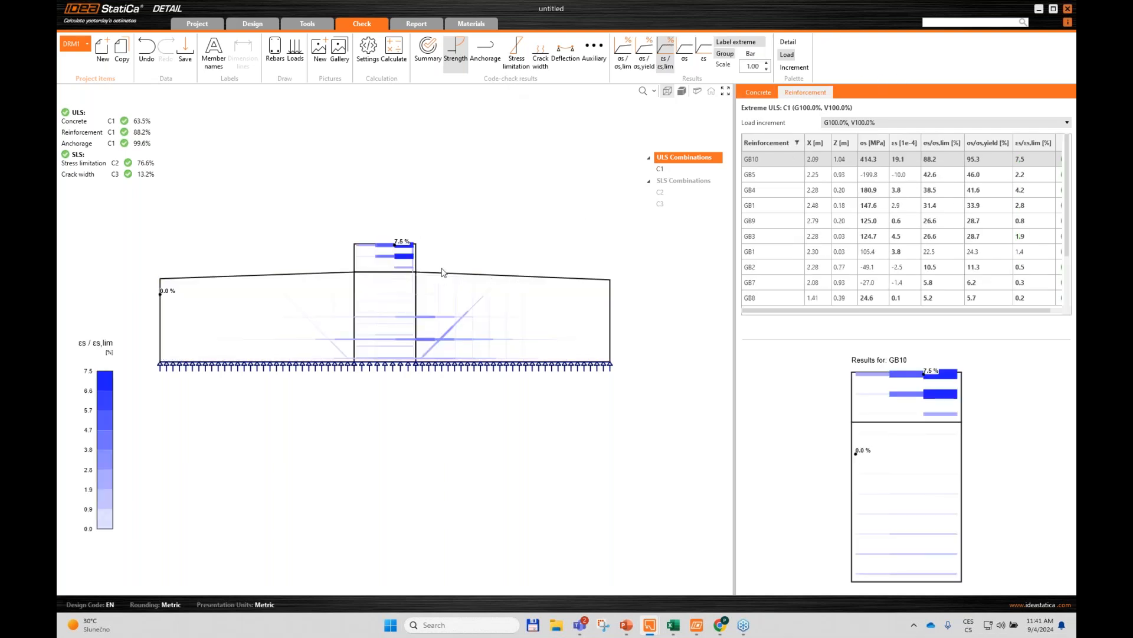
{"action": "left_click_drag", "start_coordinate": [438, 275], "coordinate": [449, 252]}
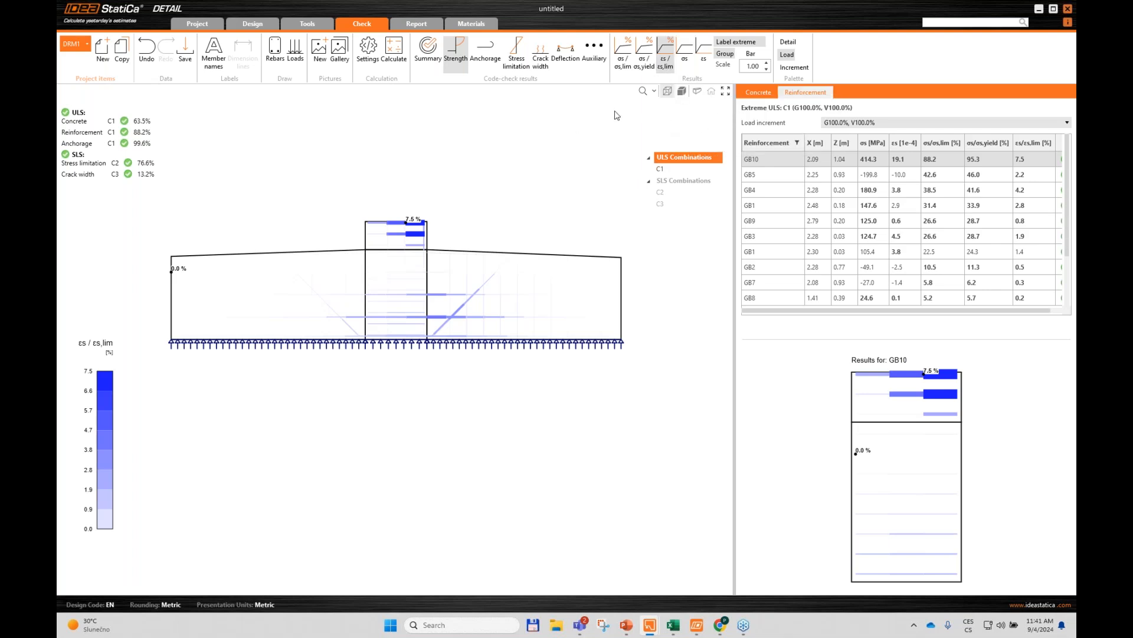
Step: Examine the SLS deflection results of the foundation and display the deflection check
{"action": "left_click", "coordinate": [565, 60]}
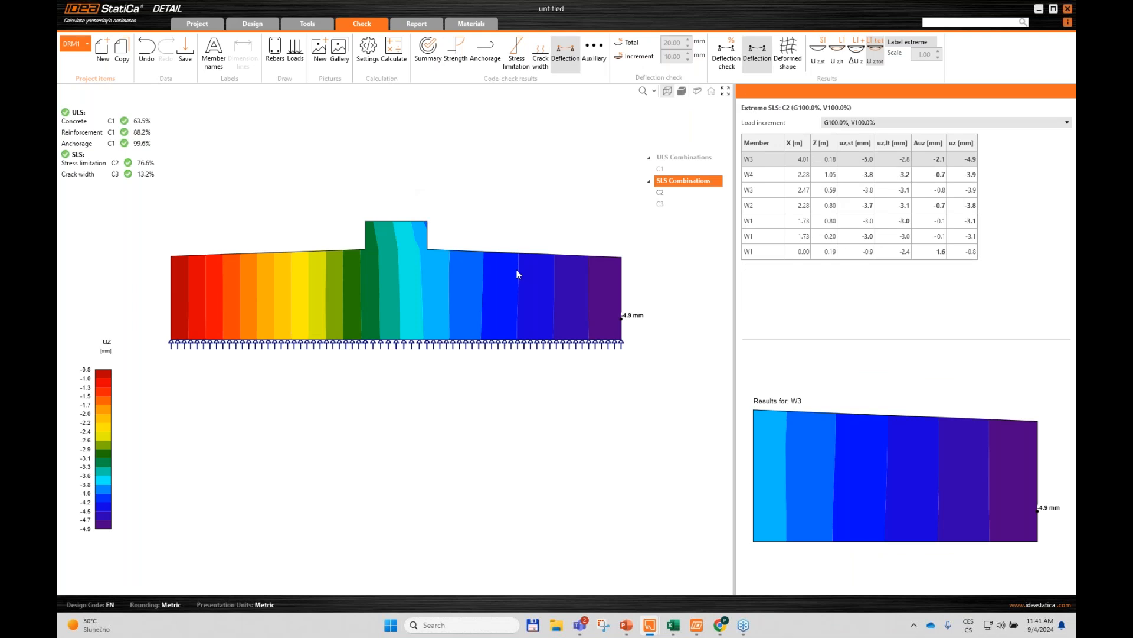
{"action": "left_click", "coordinate": [727, 52]}
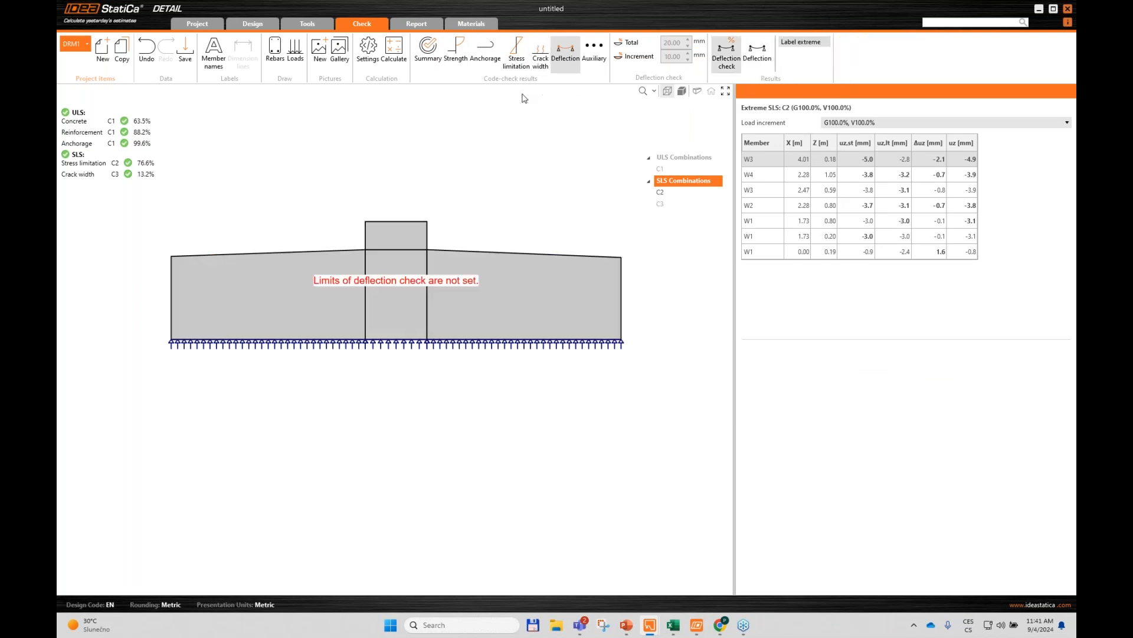
{"action": "left_click_drag", "start_coordinate": [477, 211], "coordinate": [471, 235]}
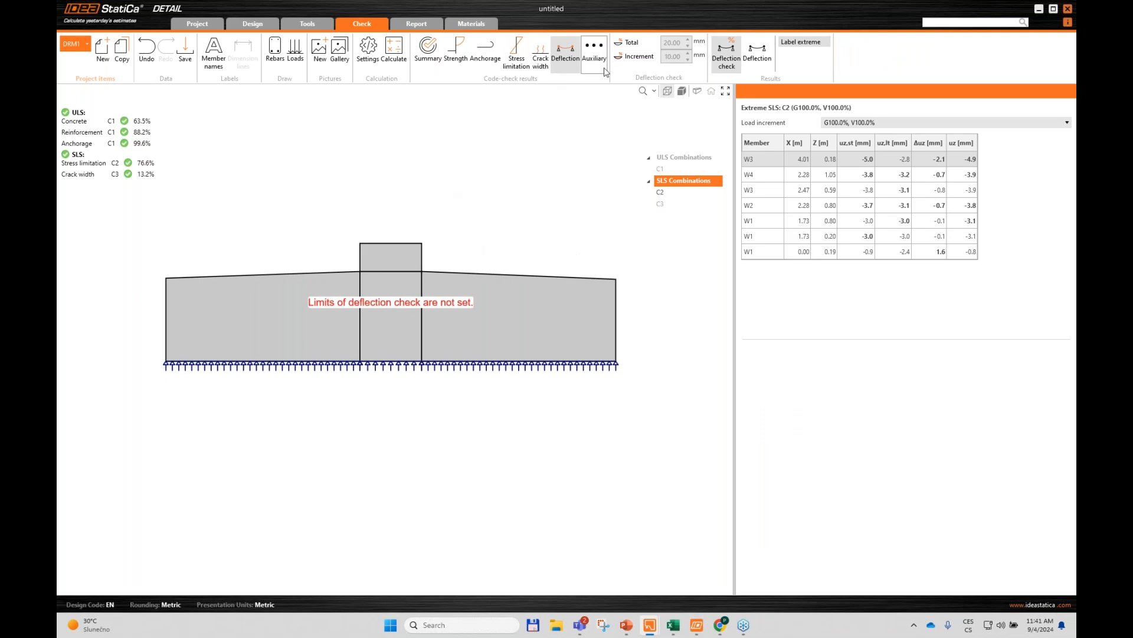
{"action": "left_click_drag", "start_coordinate": [380, 299], "coordinate": [392, 275]}
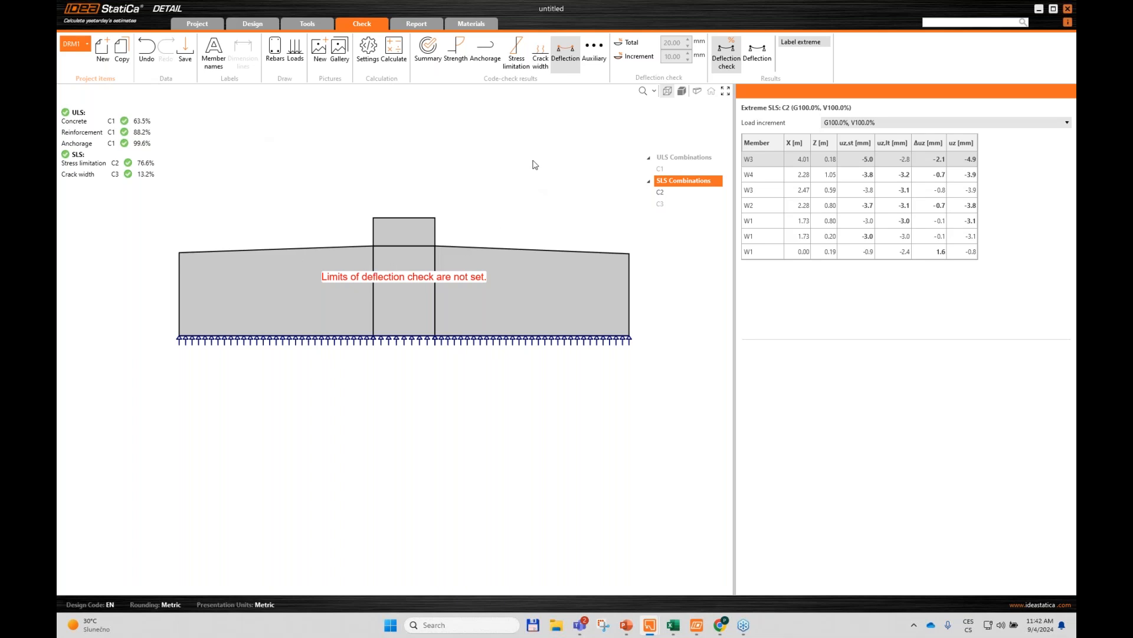
{"action": "right_click", "coordinate": [541, 135]}
{"action": "left_click", "coordinate": [518, 142]}
Step: View the auxiliary deformed shape results for the ULS combinations, and switch to the PowerPoint slide show
{"action": "left_click", "coordinate": [593, 57]}
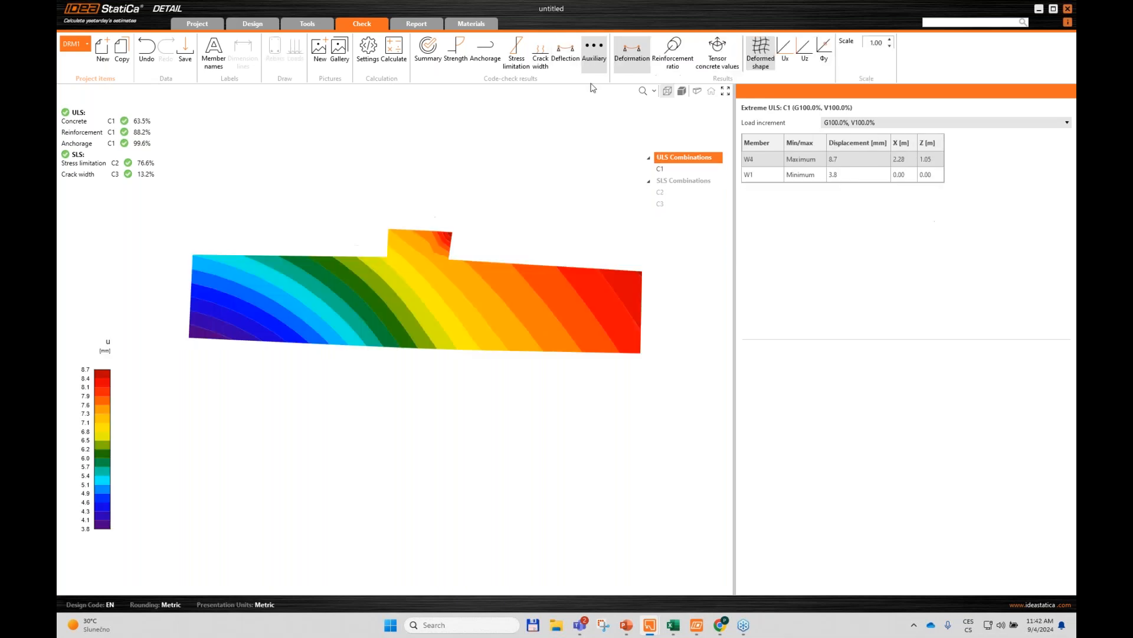
{"action": "left_click_drag", "start_coordinate": [508, 126], "coordinate": [511, 141]}
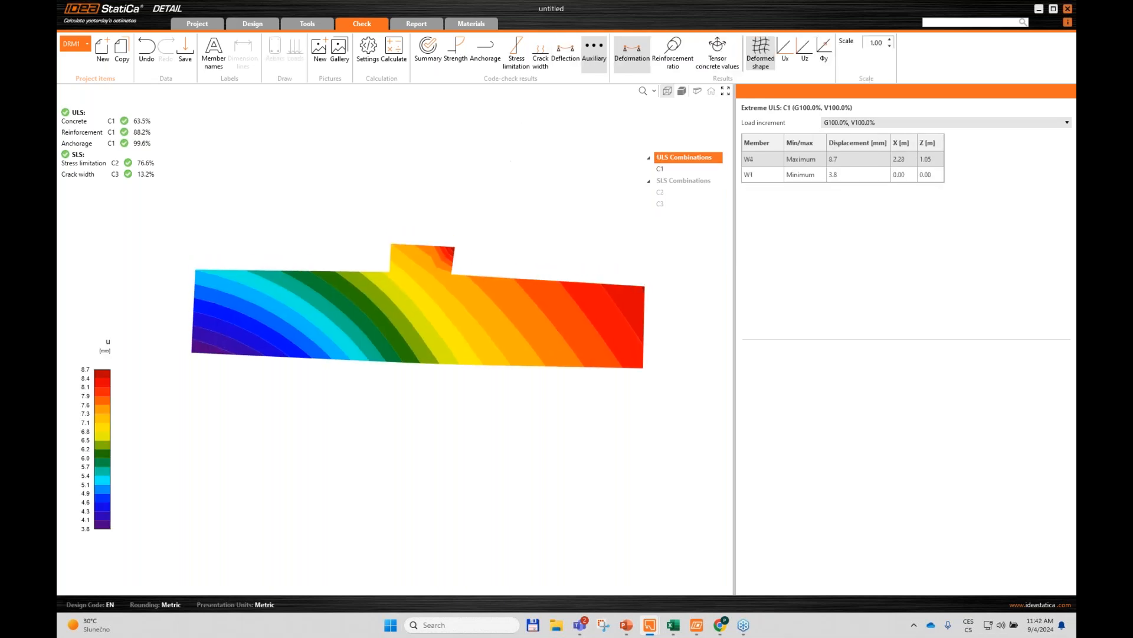
{"action": "mouse_move", "coordinate": [628, 626]}
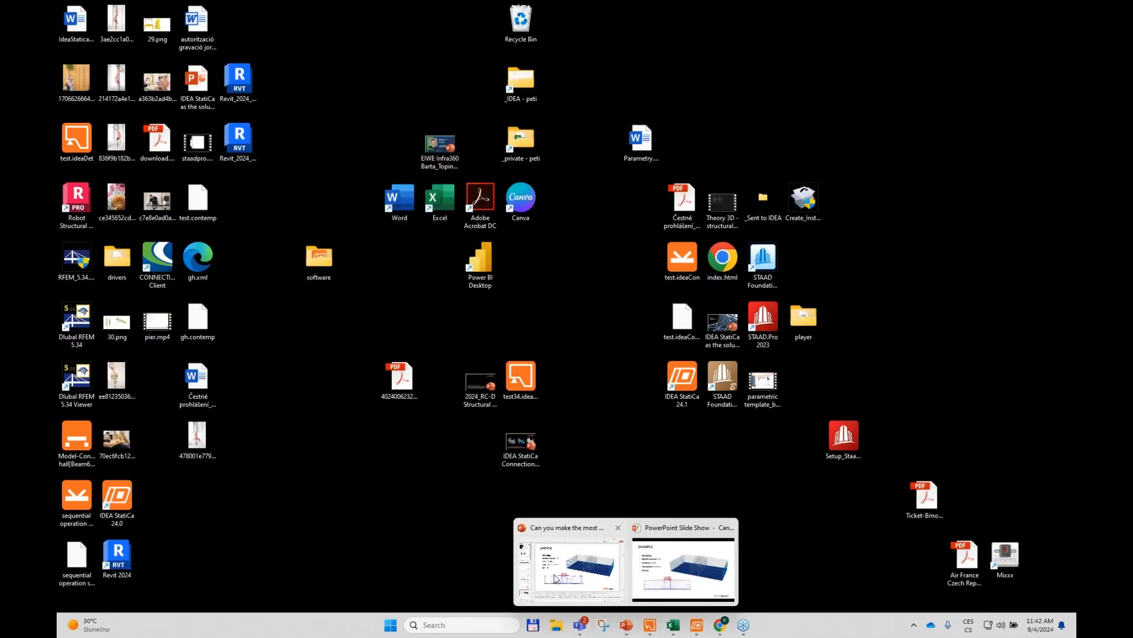
{"action": "left_click", "coordinate": [595, 598]}
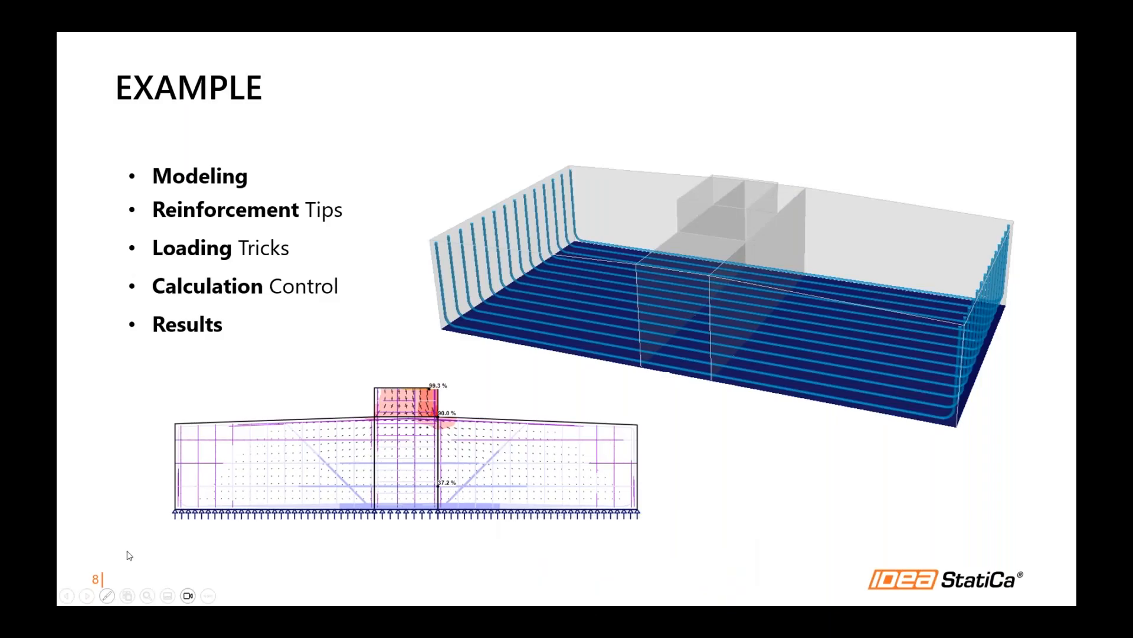